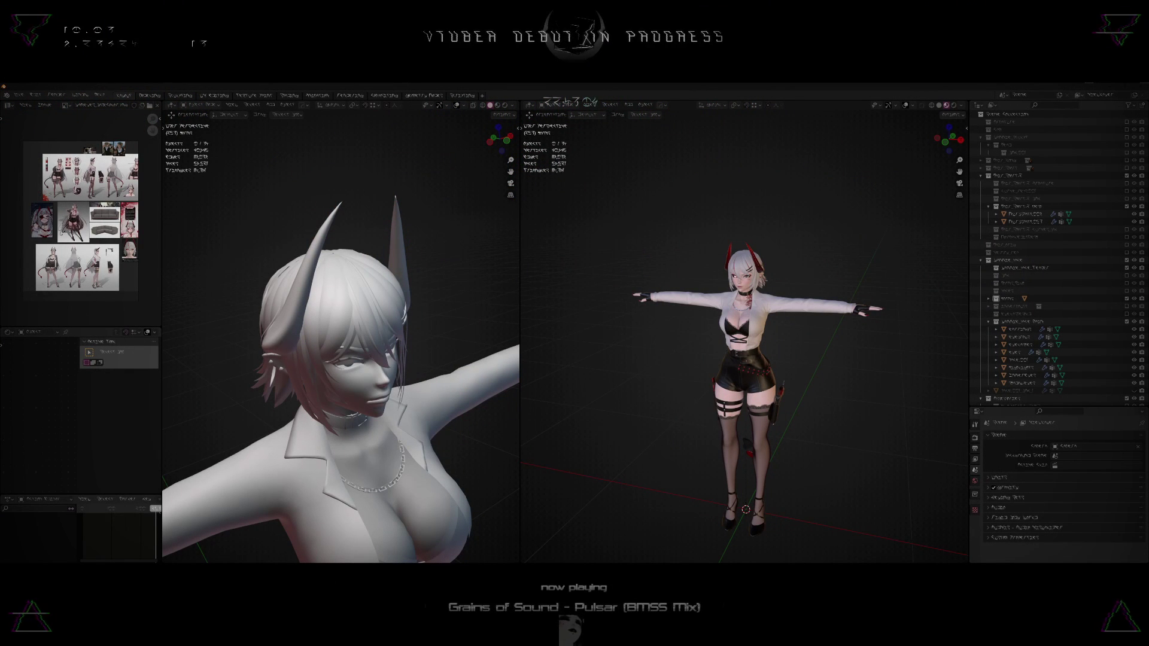
- Examine the full character and its head, hair and horns in both 3D viewports
scroll(747, 410, down, 3)
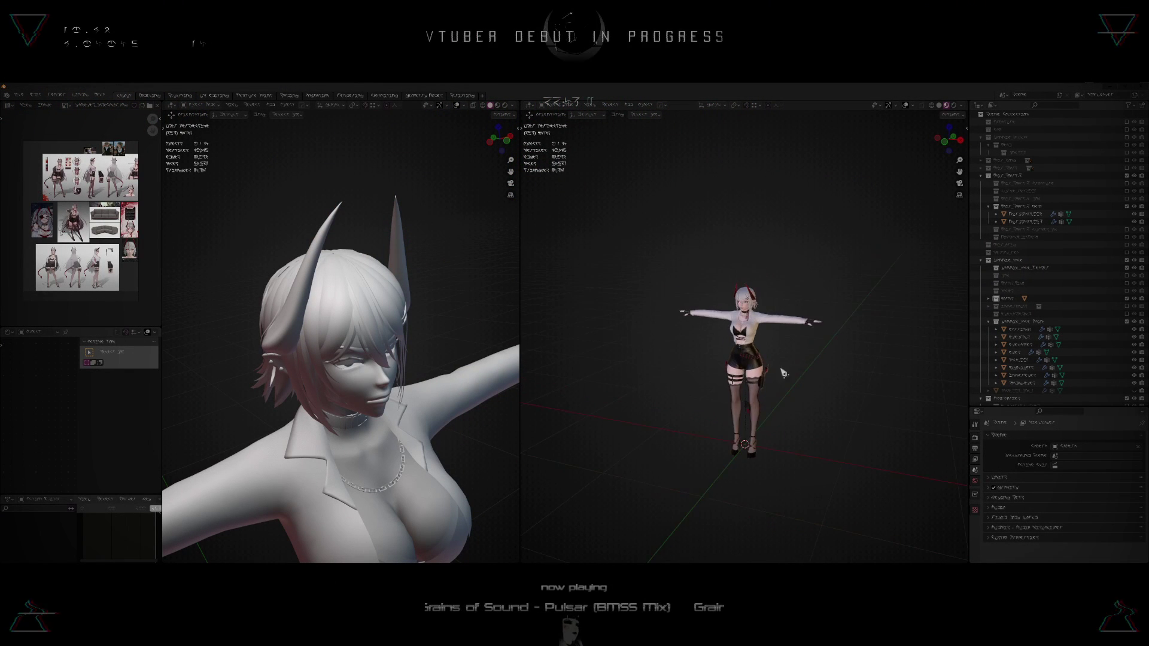
scroll(731, 385, up, 2)
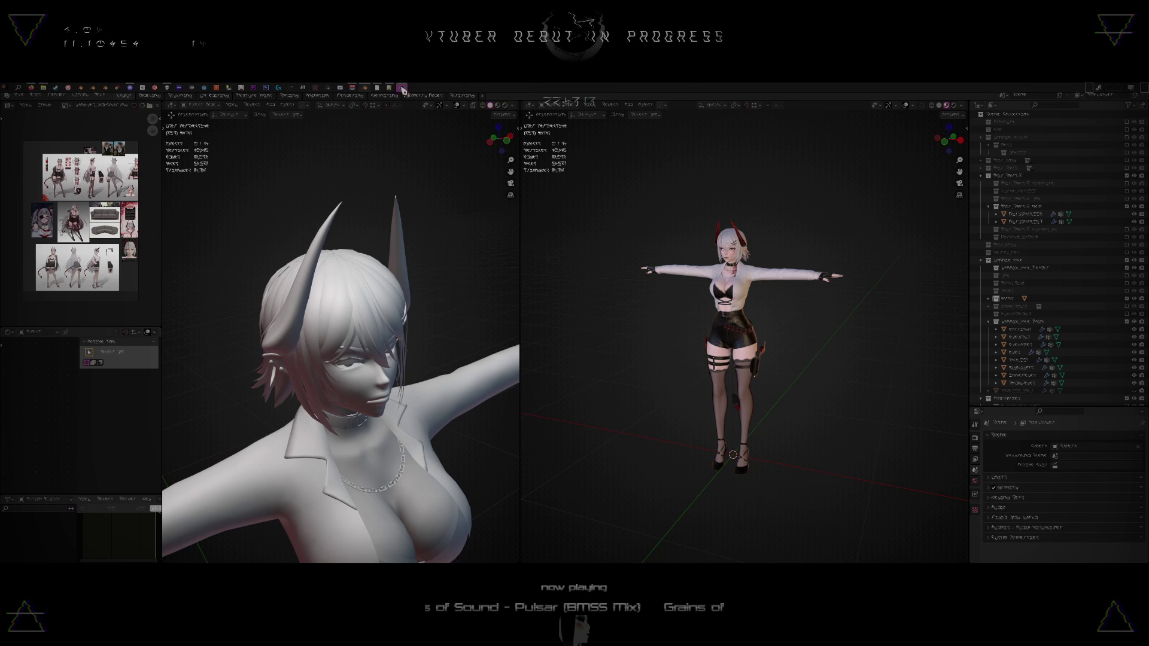
click(402, 88)
drag(310, 373, 52, 363)
click(35, 335)
scroll(418, 352, down, 3)
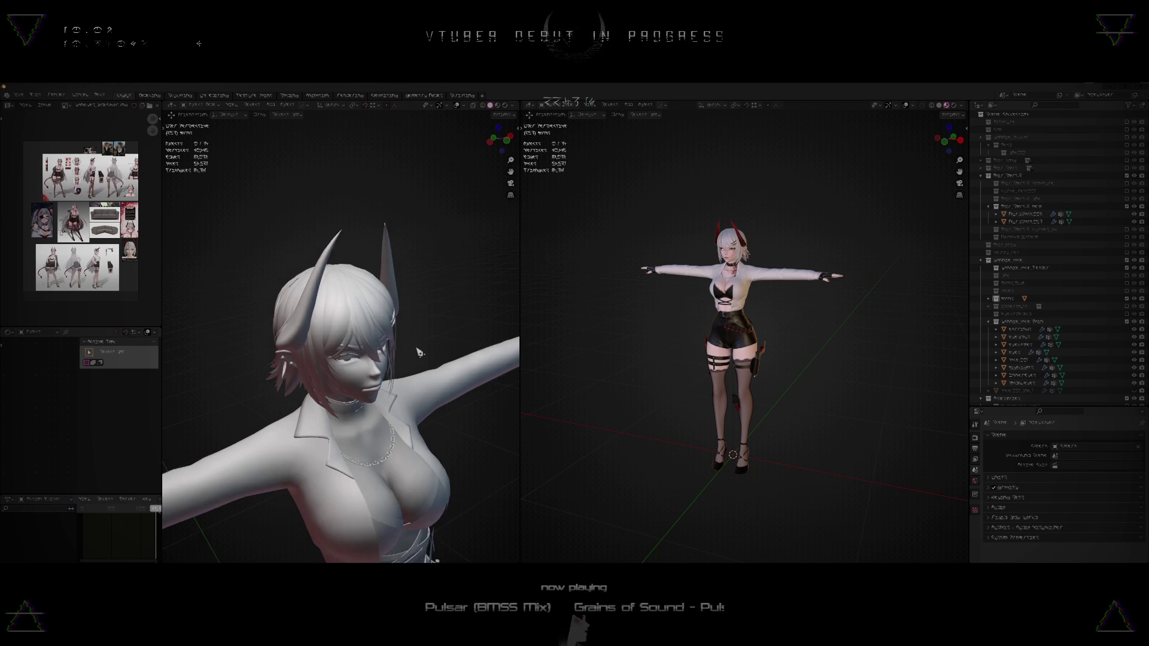
middle_drag(751, 359, 741, 359)
scroll(741, 335, up, 7)
shift+middle_drag(742, 233, 776, 351)
click(743, 264)
scroll(742, 266, up, 4)
key(alt+a)
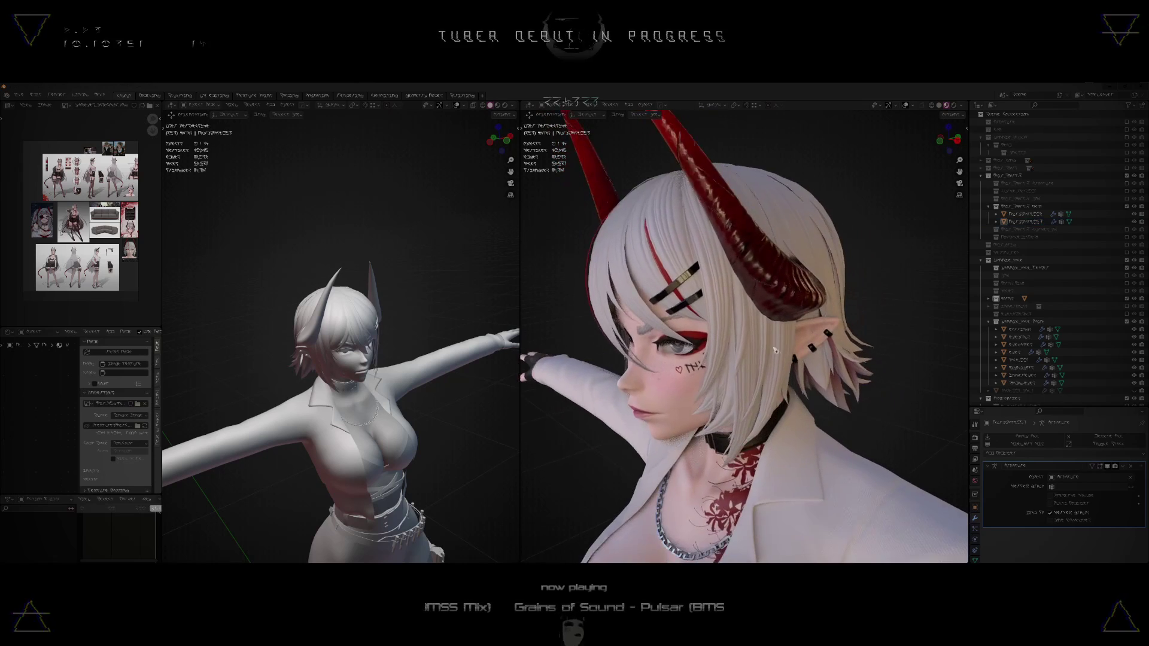
middle_drag(740, 394, 731, 366)
click(736, 388)
scroll(737, 385, up, 3)
key(ctrl+Tab)
click(739, 403)
scroll(730, 359, up, 2)
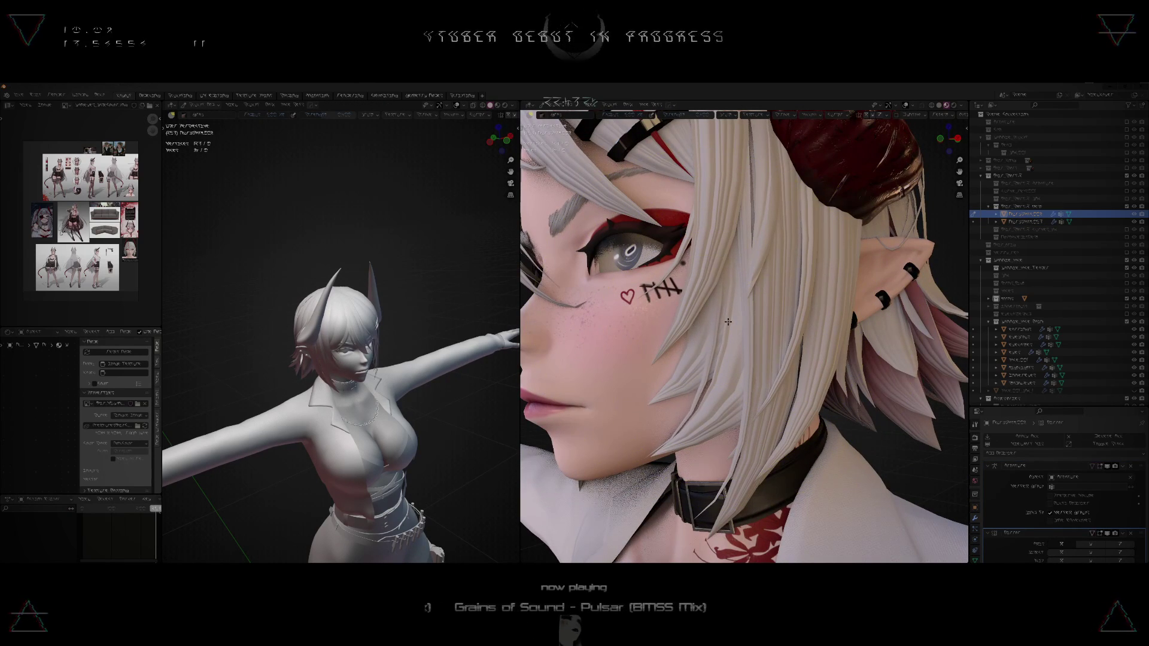
middle_drag(726, 312, 734, 331)
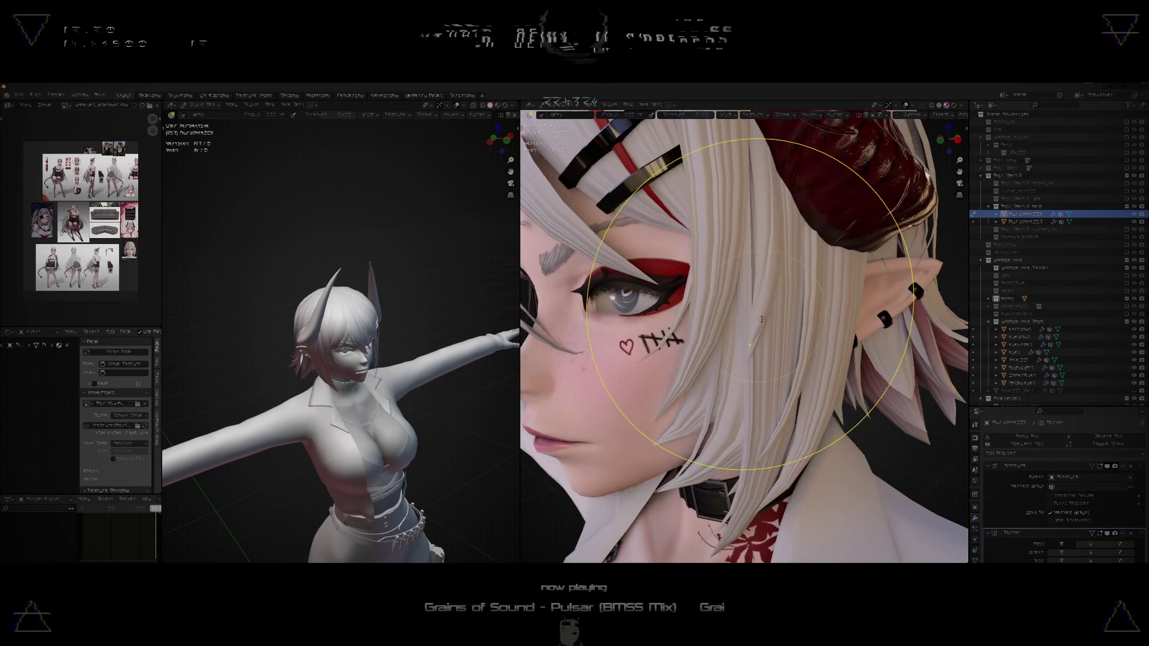
key(ctrl+Tab)
click(716, 311)
- Select the main hair mesh, enter Edit Mode and select the linked side strand beside the horn
click(763, 320)
scroll(764, 321, down, 1)
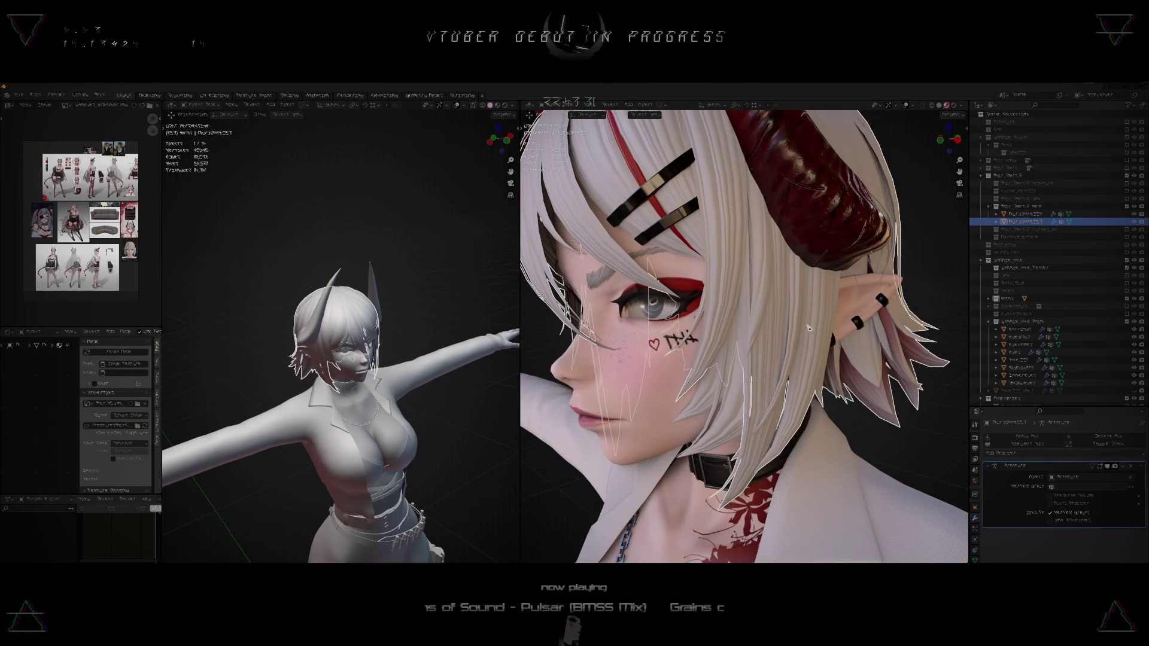
key(Tab)
key(l)
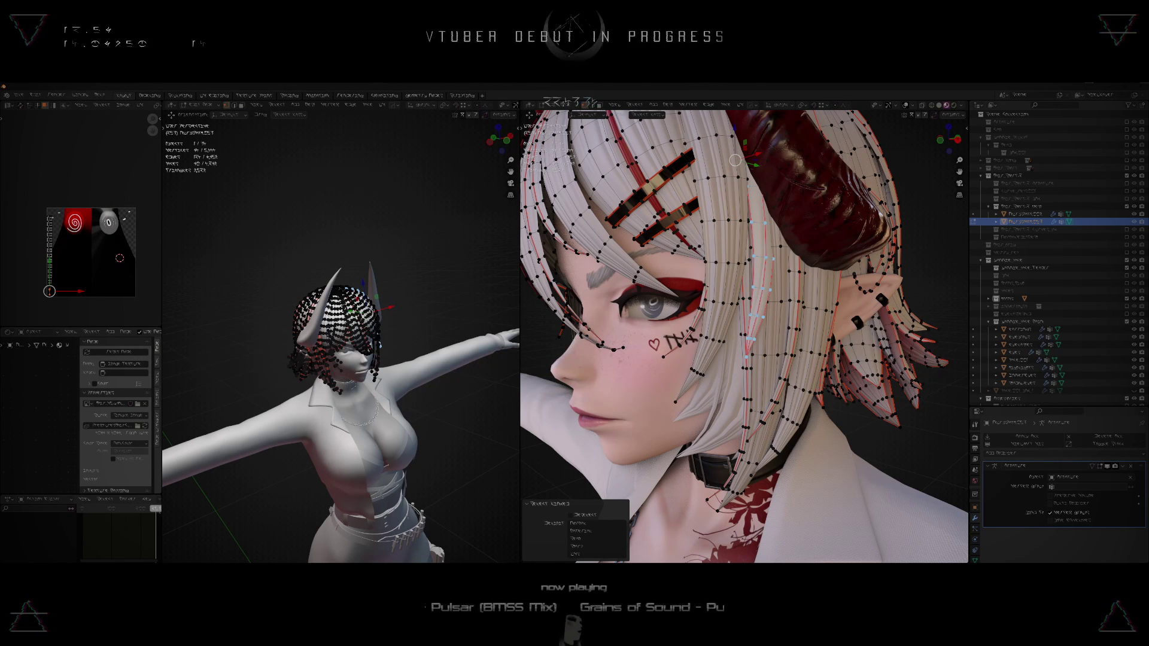
- Move the reference image board off the UV editor and over the grey 3D viewport
right_drag(0, 383, 265, 228)
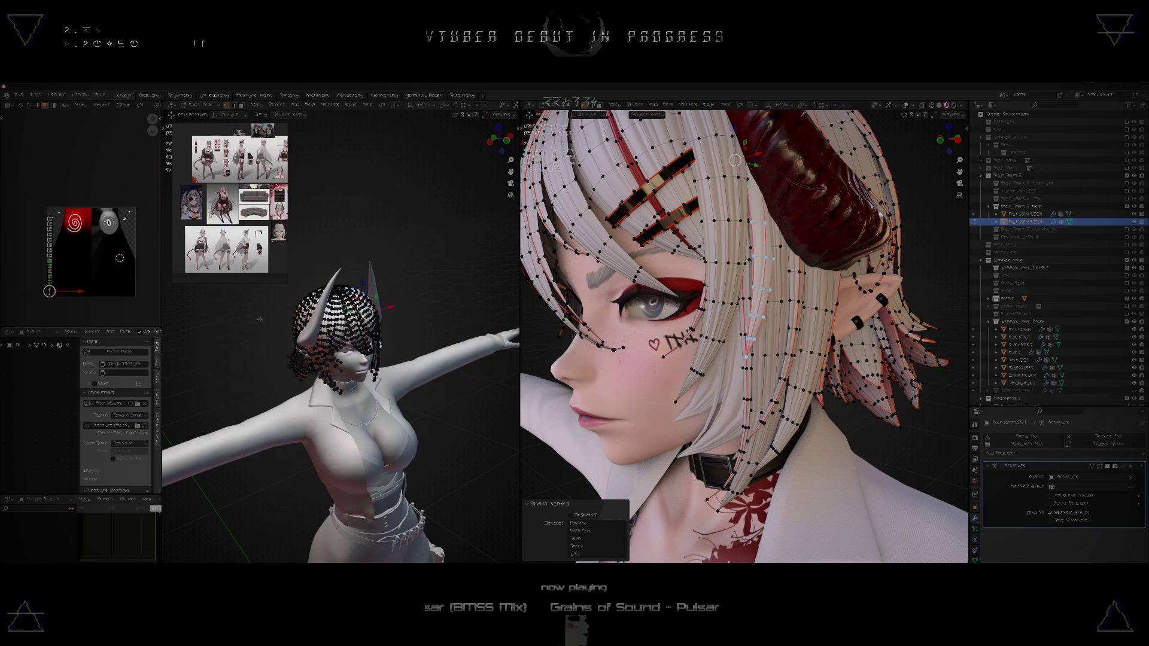
scroll(231, 177, up, 1)
middle_drag(231, 177, 247, 230)
scroll(84, 222, down, 1)
scroll(84, 223, up, 2)
middle_drag(83, 223, 118, 181)
scroll(99, 202, up, 2)
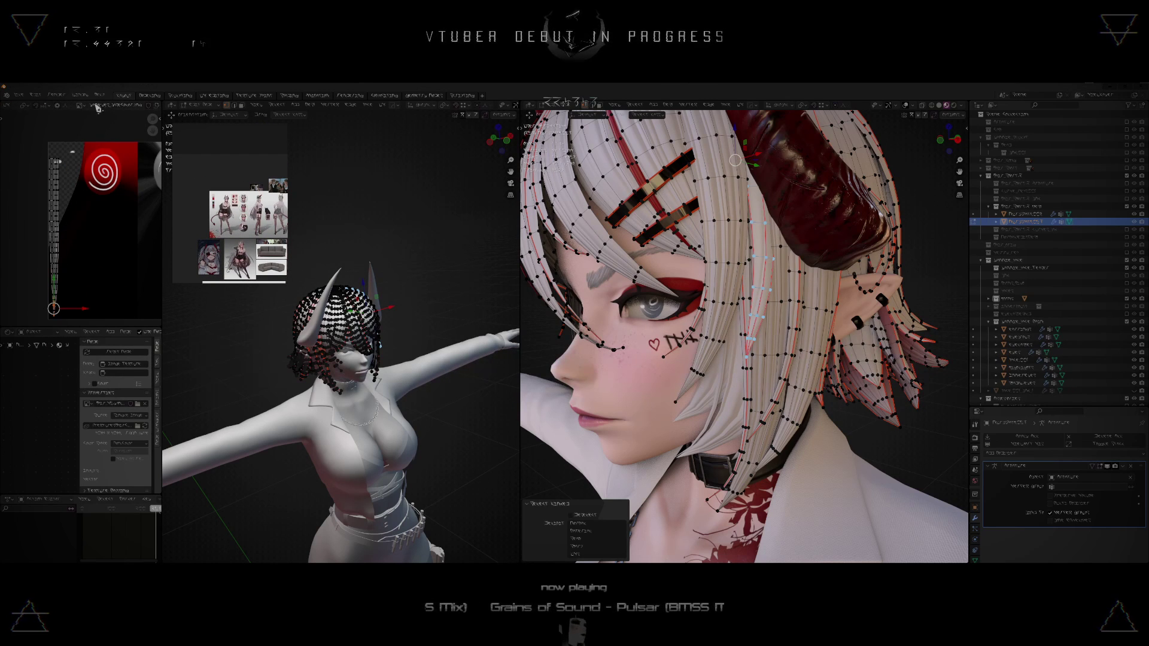
click(80, 106)
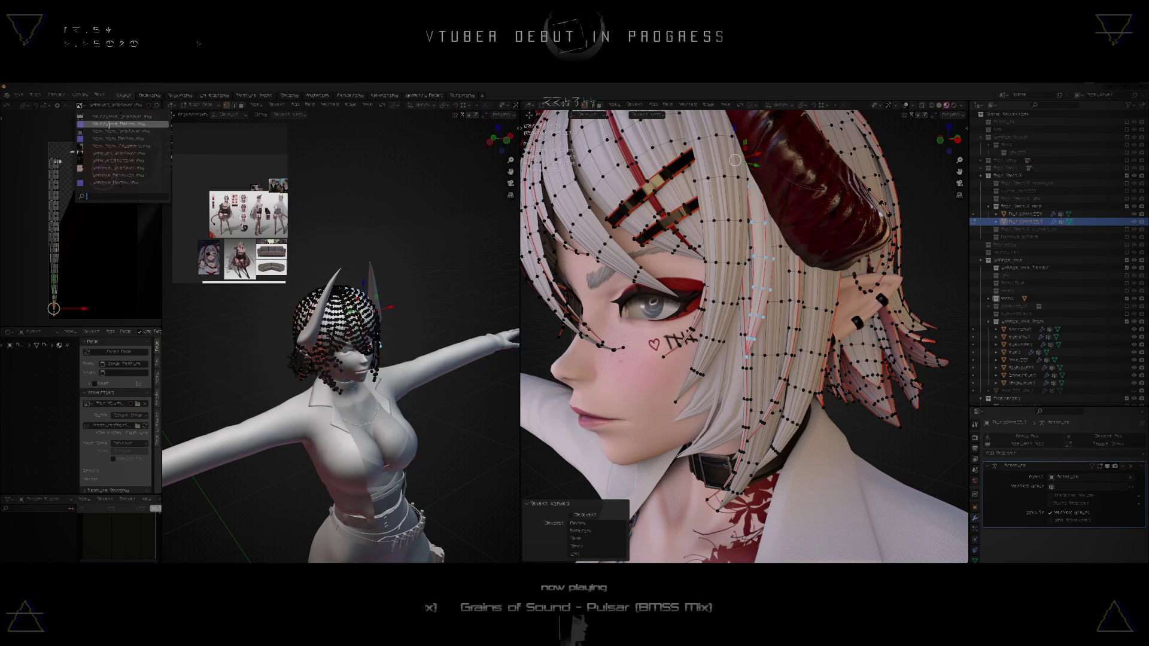
scroll(114, 121, up, 3)
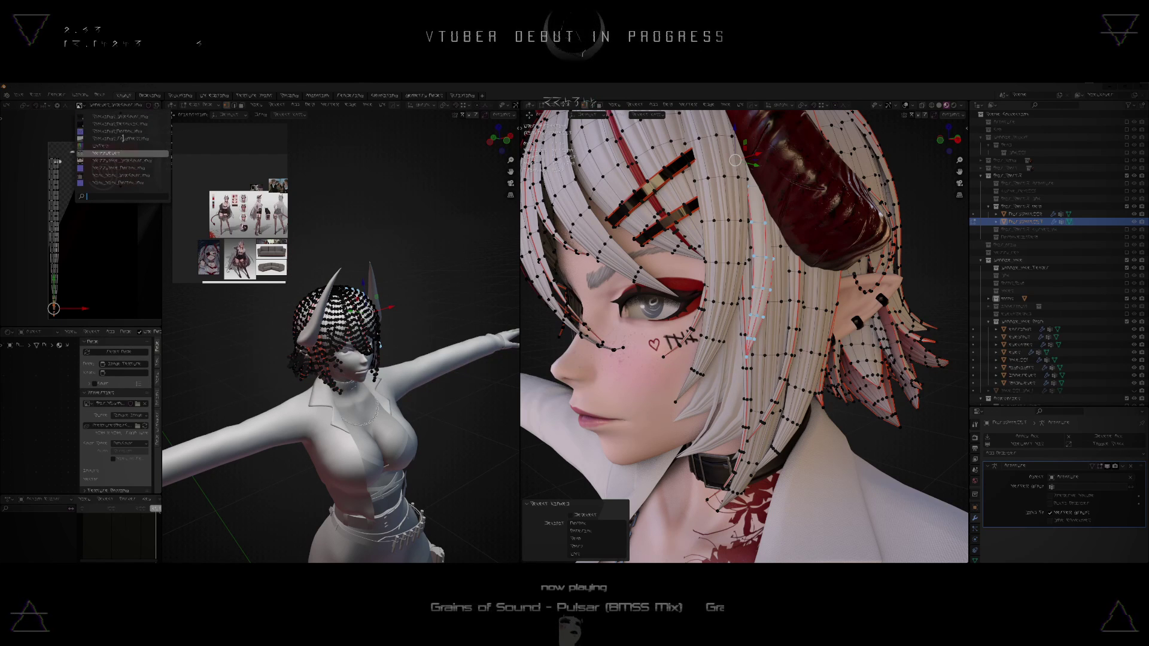
scroll(120, 135, up, 2)
click(429, 361)
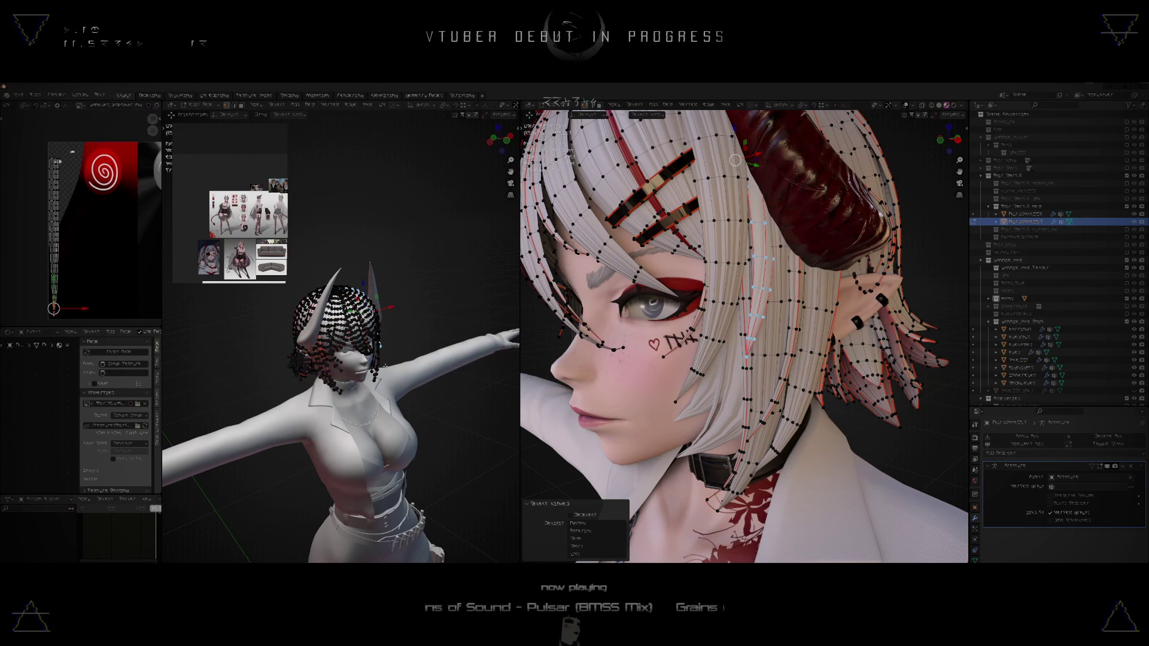
- Return the hair to Object Mode and bring its image texture node into view in the shader editor with the sidebar hidden
middle_drag(335, 359, 269, 358)
key(ctrl+Tab)
click(177, 351)
scroll(269, 358, up, 4)
scroll(57, 392, down, 2)
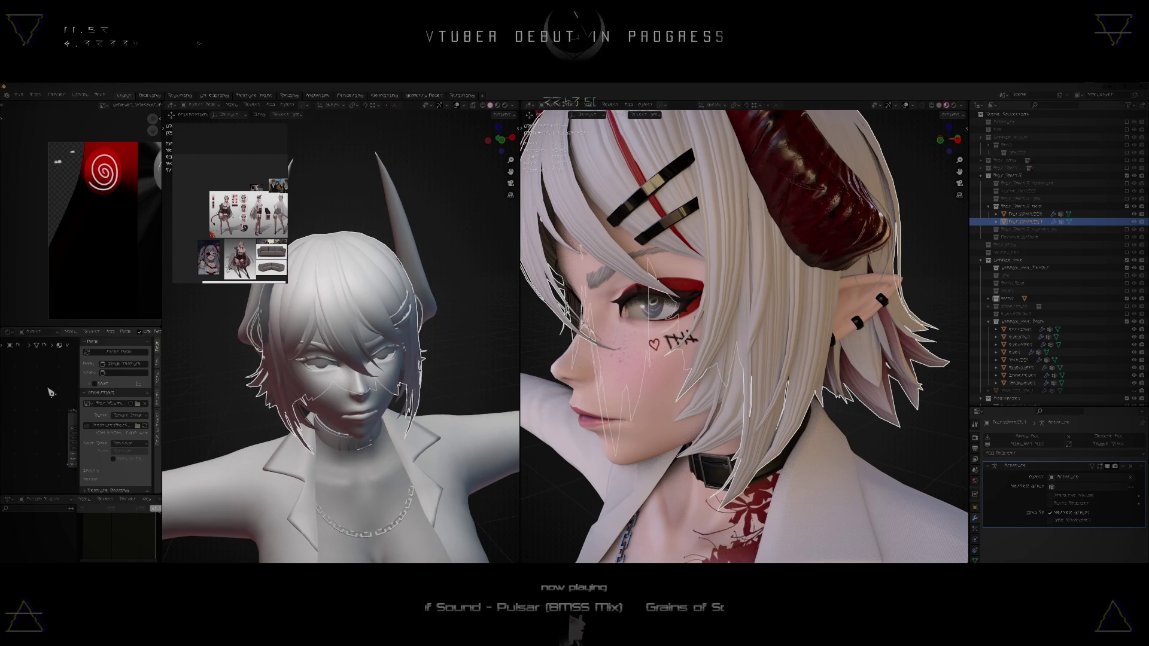
key(n)
scroll(101, 395, up, 3)
click(108, 385)
middle_drag(109, 397, 82, 384)
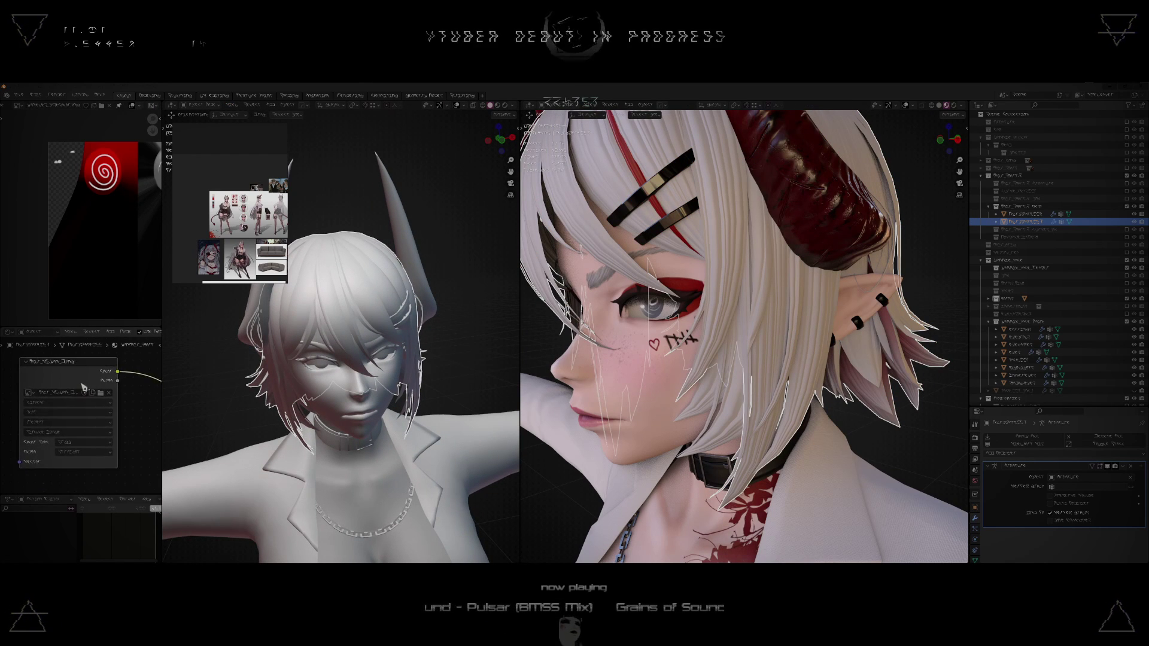
- Show the hair material's colour texture in the UV editor, then switch to its matching normal map
scroll(83, 386, down, 1)
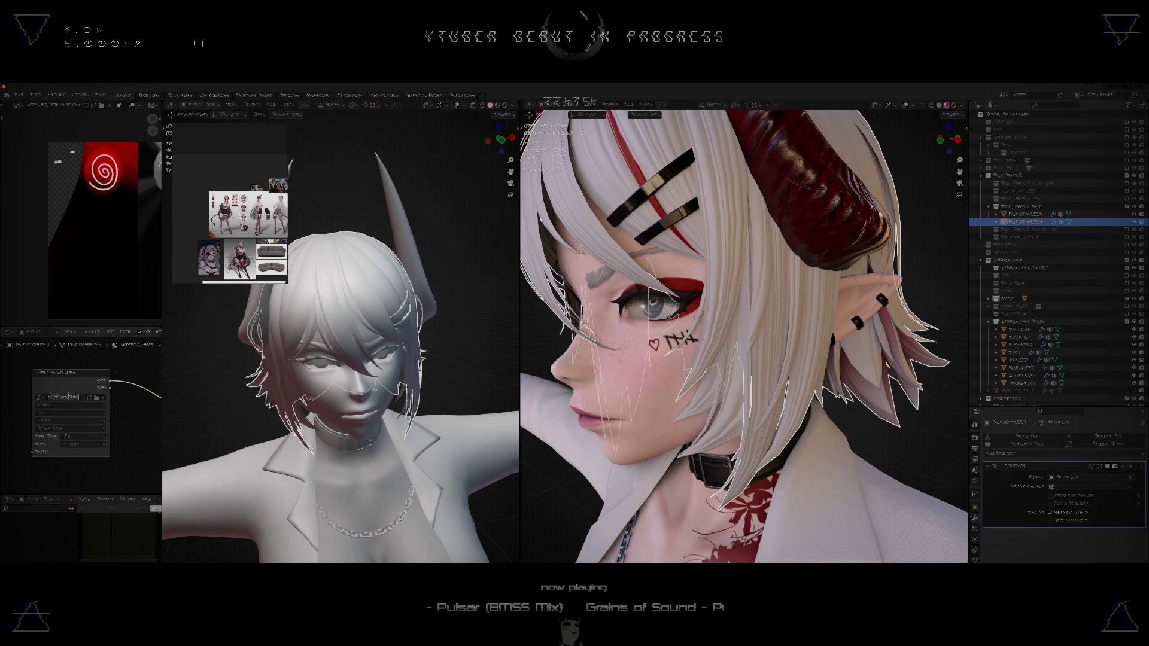
click(17, 107)
click(17, 107)
key(ctrl+v)
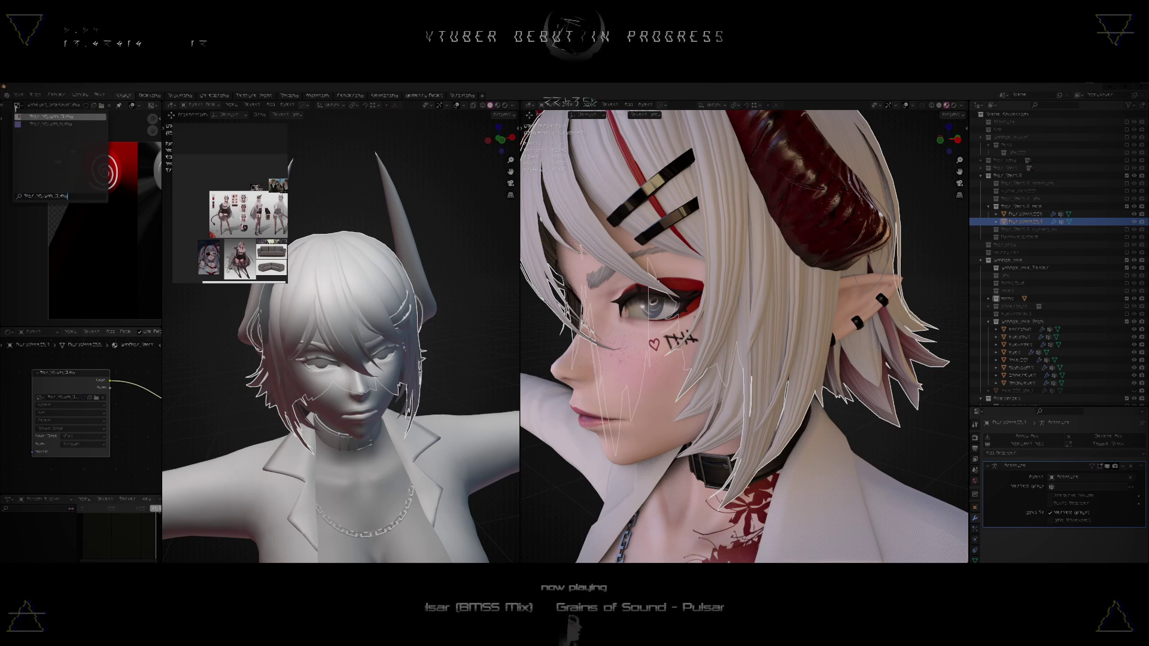
key(Return)
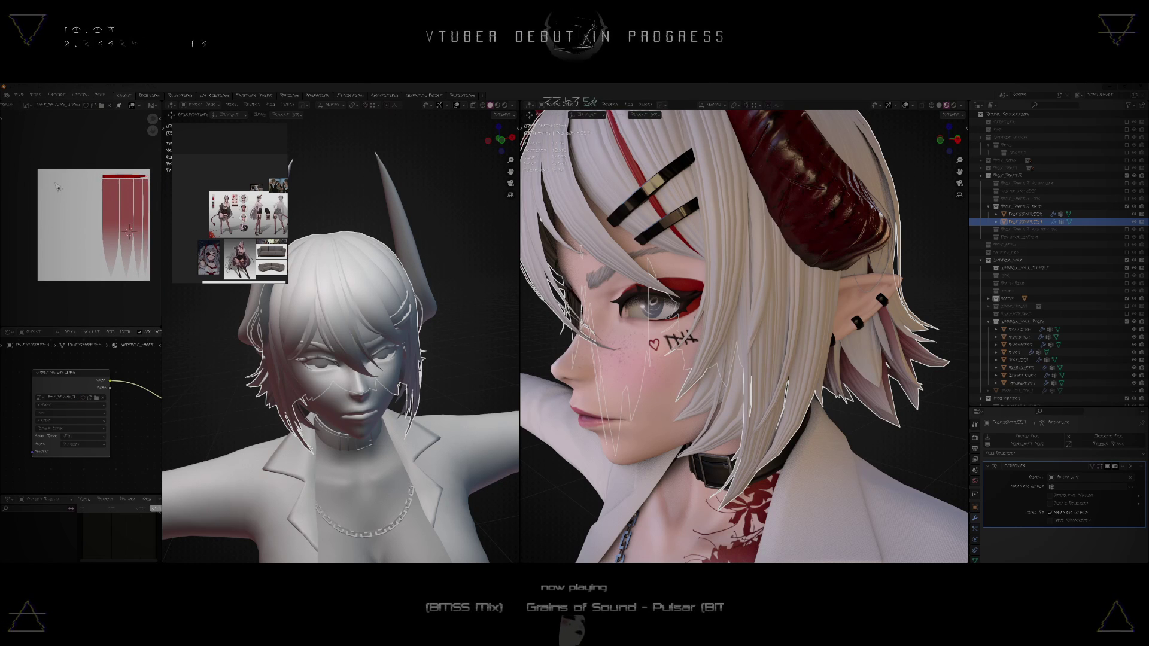
click(26, 107)
click(50, 160)
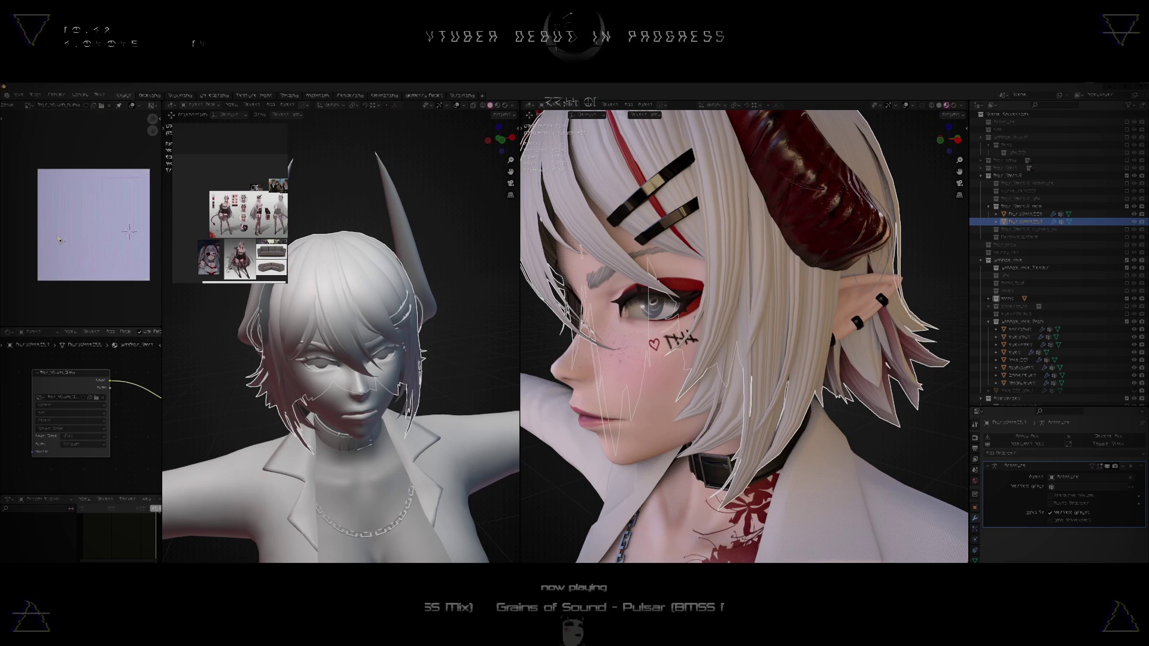
- Enter Edit Mode, select all UVs of the side strand and move them over the strand pattern of the normal map
scroll(49, 236, up, 2)
middle_drag(50, 236, 103, 213)
scroll(82, 236, up, 1)
key(Tab)
key(a)
scroll(80, 150, up, 3)
scroll(49, 165, up, 2)
key(g)
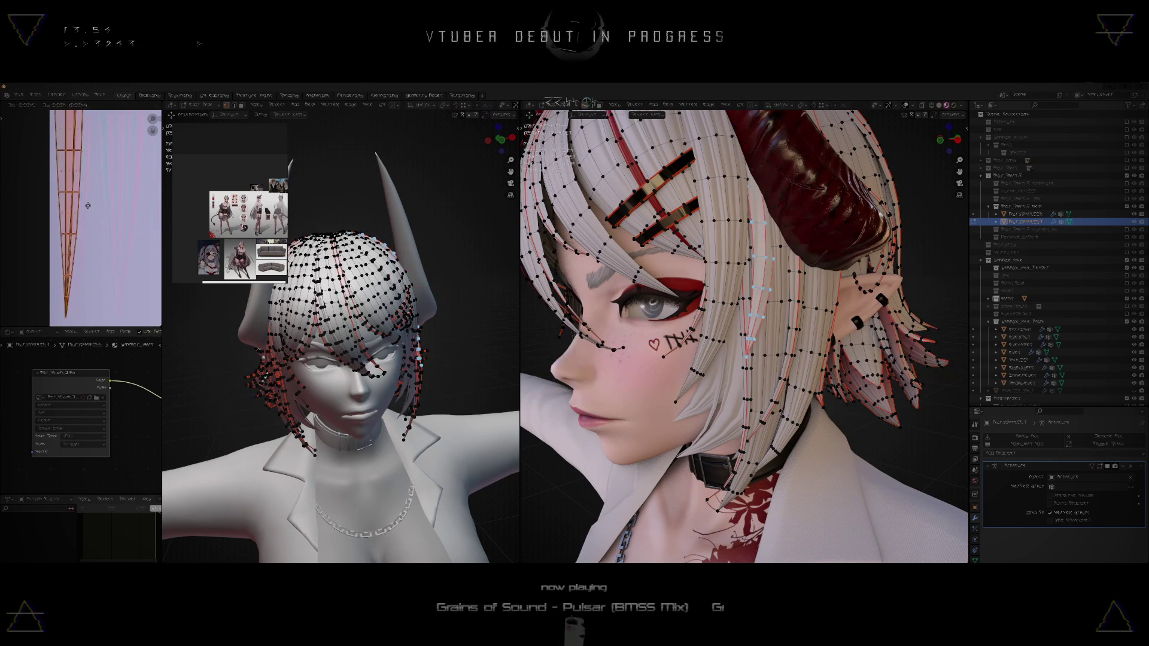
click(102, 211)
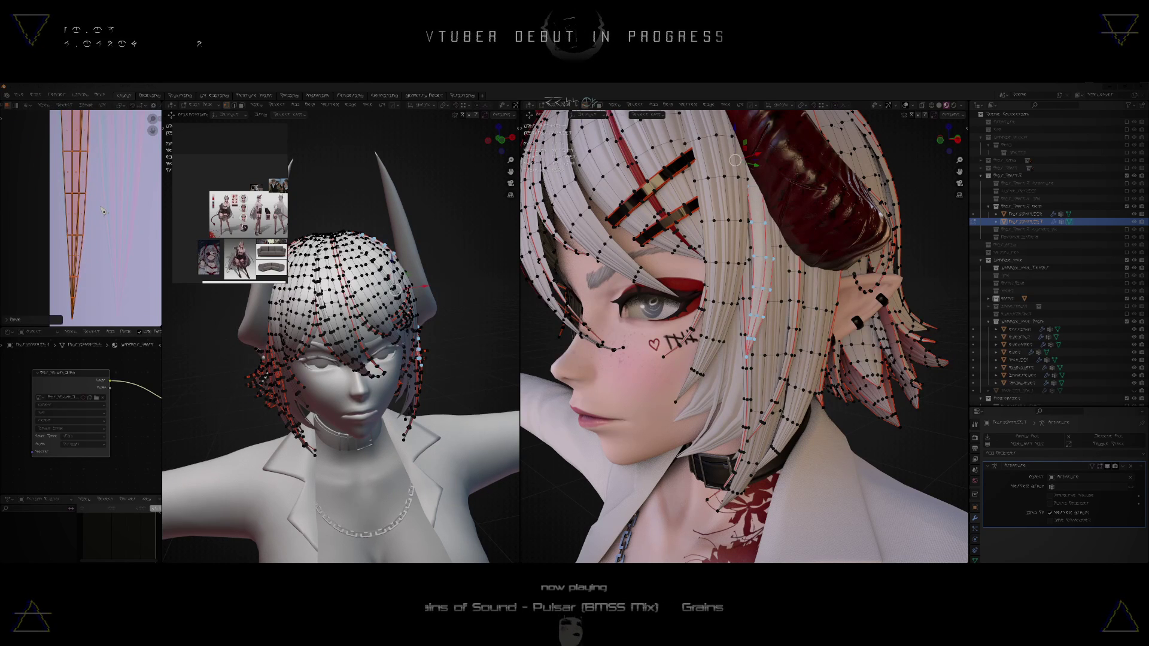
- Scale the strand's UVs along X and select the vertex at its tip
key(s)
key(x)
middle_drag(75, 299, 88, 264)
click(63, 282)
scroll(94, 293, up, 2)
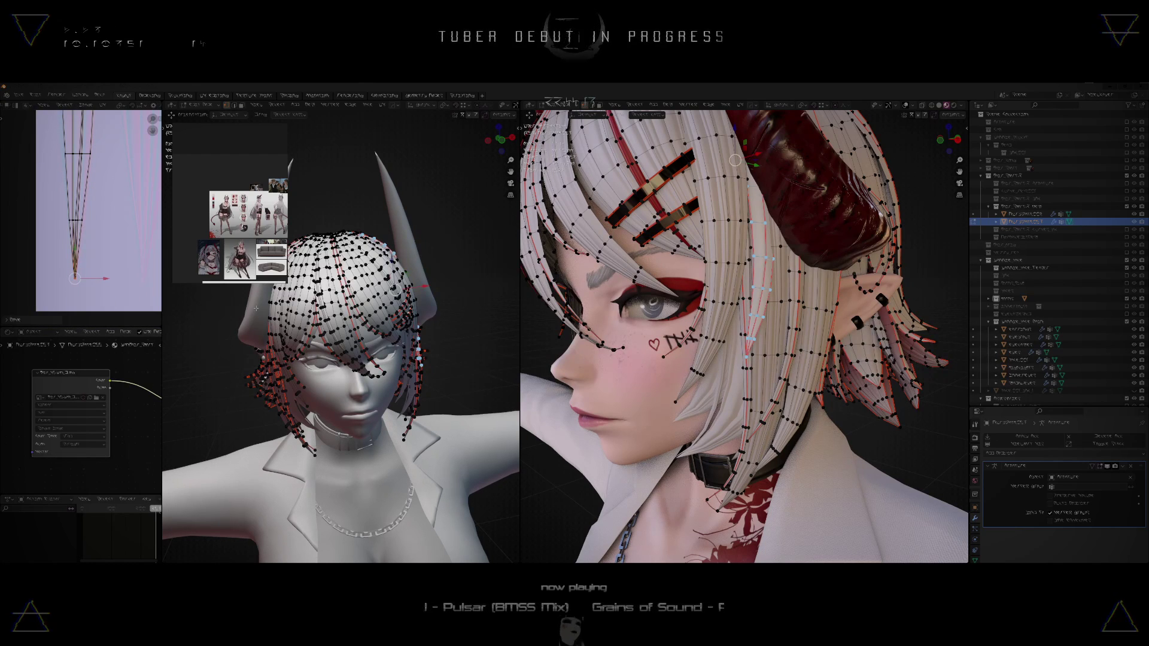
- Return to Object Mode and examine how the texture looks on the side strand from several angles
middle_drag(654, 344, 647, 341)
key(ctrl+Tab)
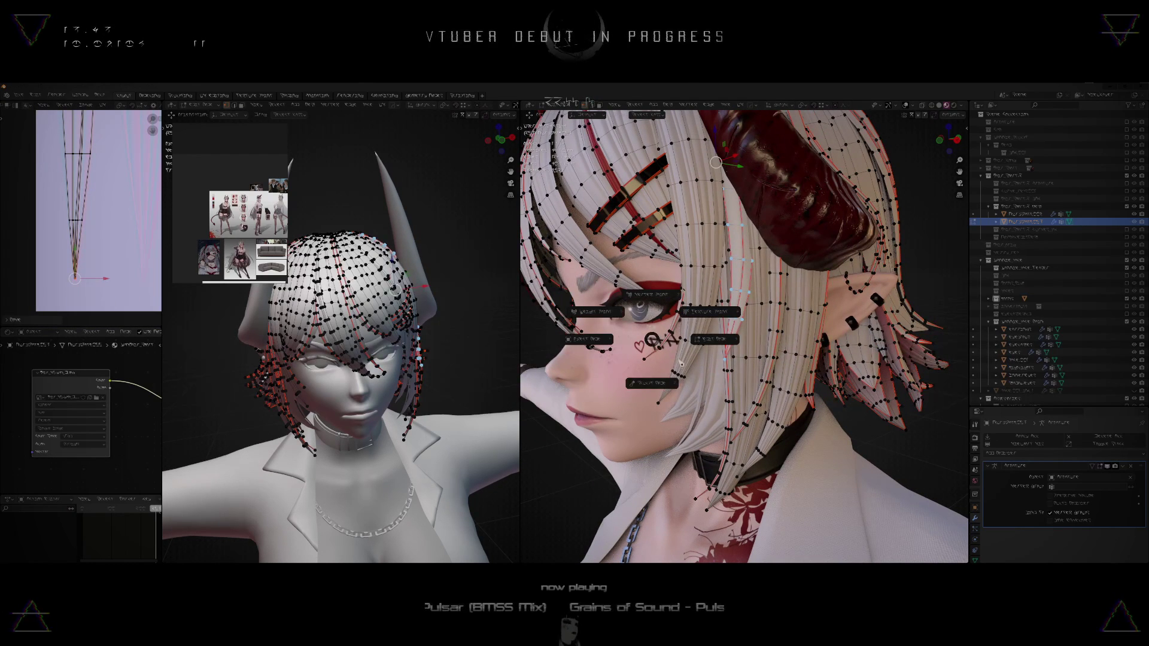
click(619, 353)
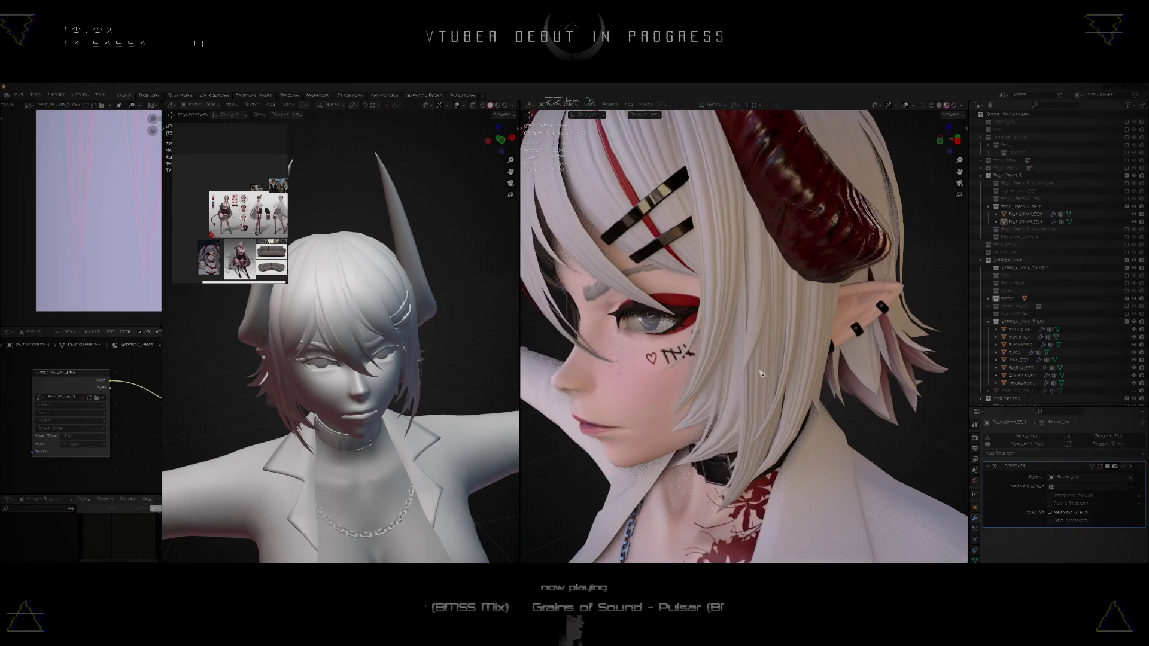
middle_drag(762, 374, 707, 564)
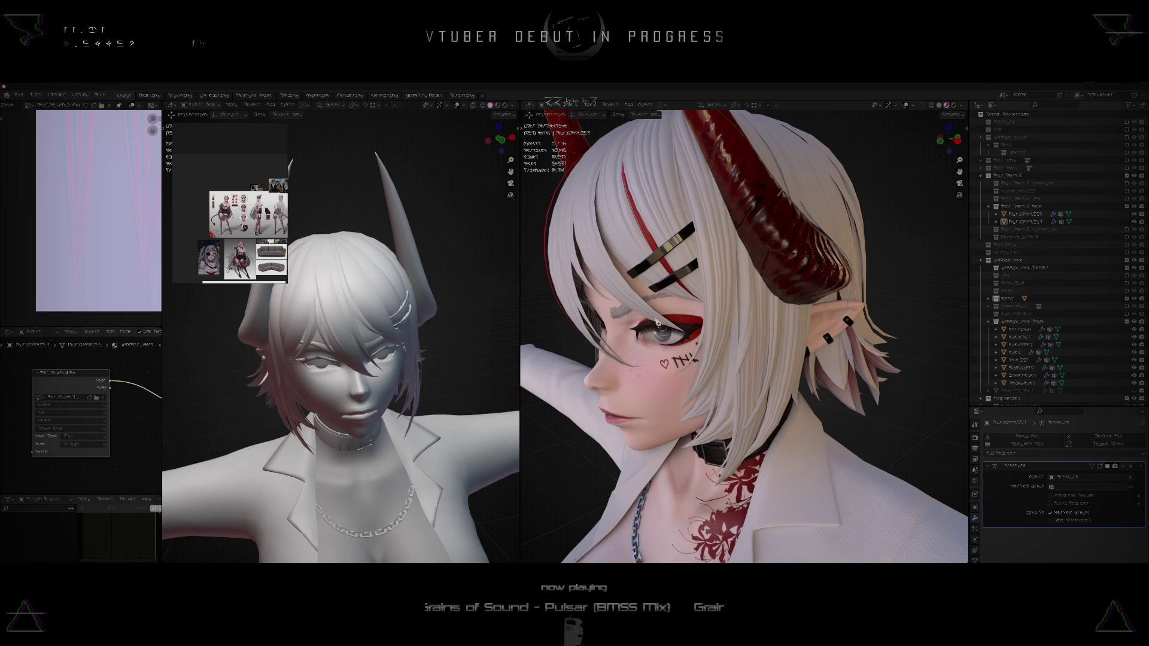
middle_drag(658, 324, 733, 371)
scroll(695, 324, down, 4)
scroll(733, 371, up, 3)
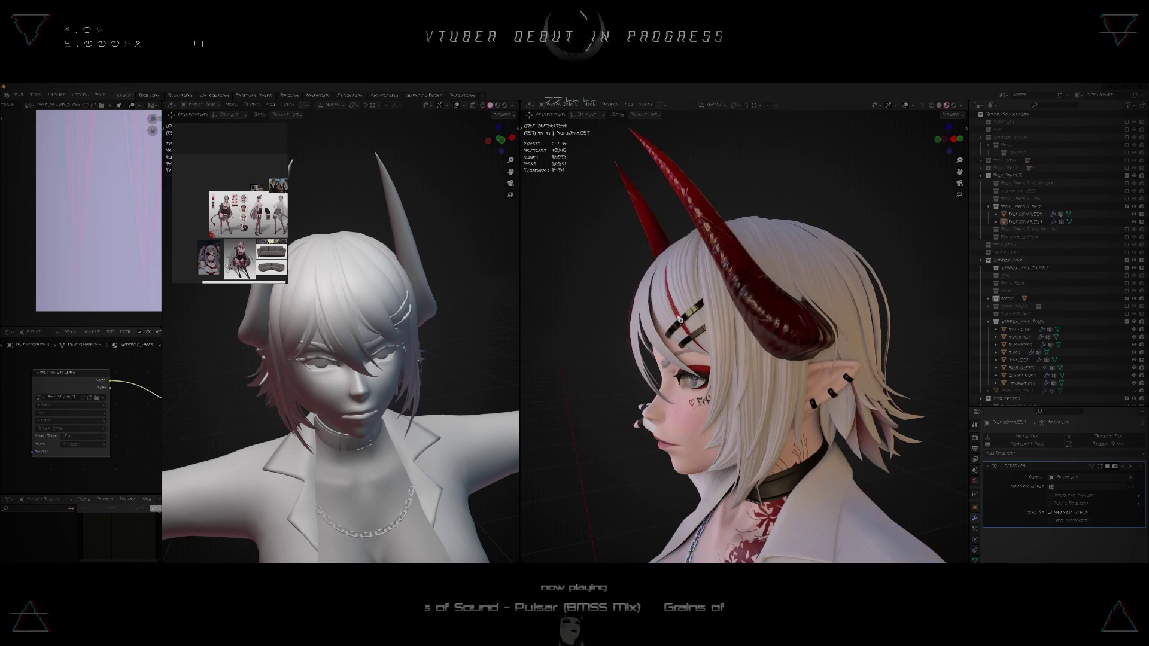
scroll(726, 396, up, 8)
- Go back into Edit Mode on the hair and inspect the side strand's mesh around the horn
key(Tab)
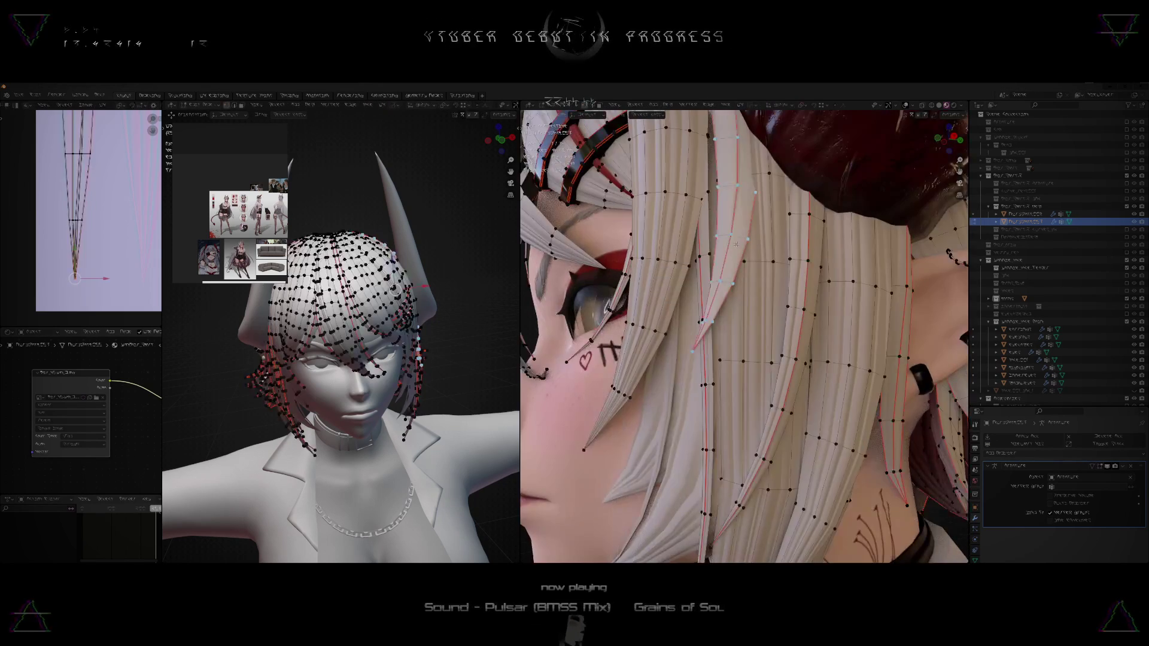
click(733, 407)
mouse_move(739, 263)
middle_down()
mouse_move(756, 220)
mouse_move(752, 300)
mouse_move(770, 284)
middle_up()
scroll(757, 228, down, 4)
scroll(752, 313, up, 4)
key(Tab)
mouse_move(817, 317)
middle_down()
mouse_move(784, 296)
mouse_move(760, 305)
middle_up()
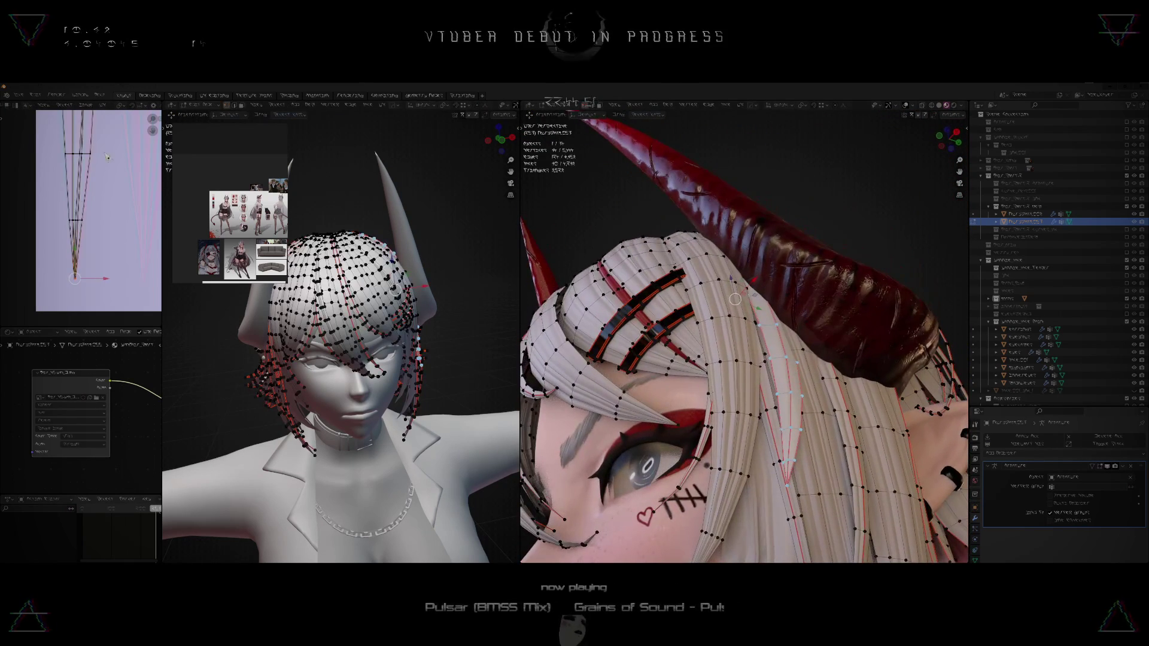
- Select all of the side strand's UVs, shift them along X and rescale them over the normal map
scroll(84, 216, down, 5)
middle_drag(99, 181, 71, 255)
key(a)
scroll(81, 231, down, 4)
key(g)
key(x)
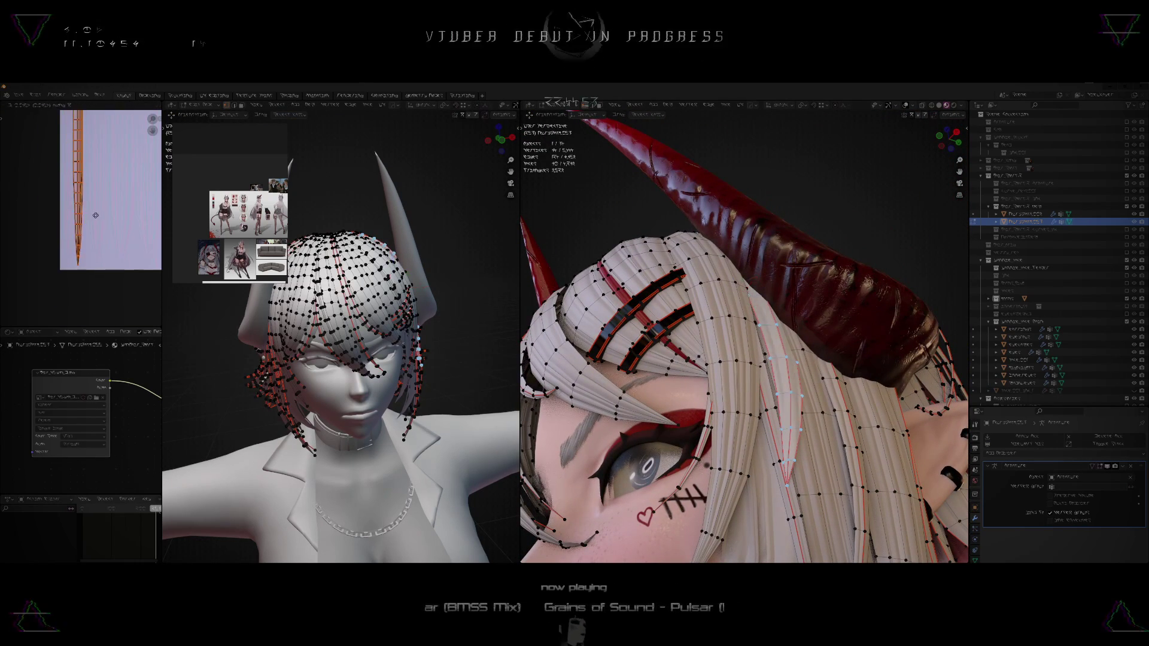
key(g)
click(99, 220)
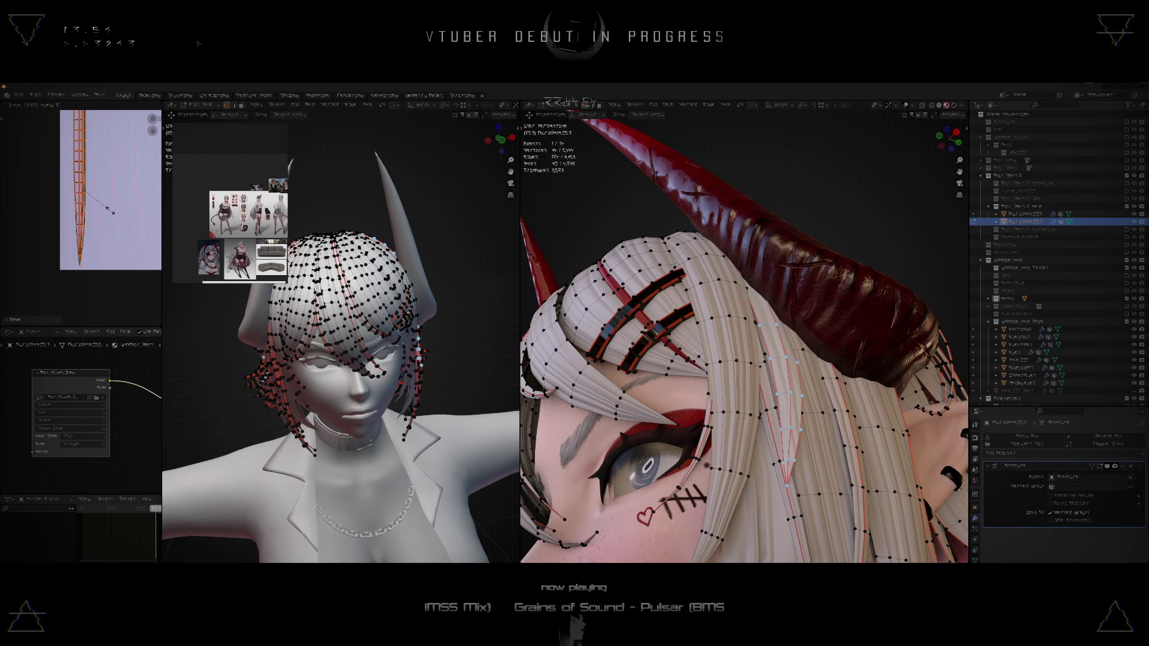
middle_drag(114, 217, 118, 254)
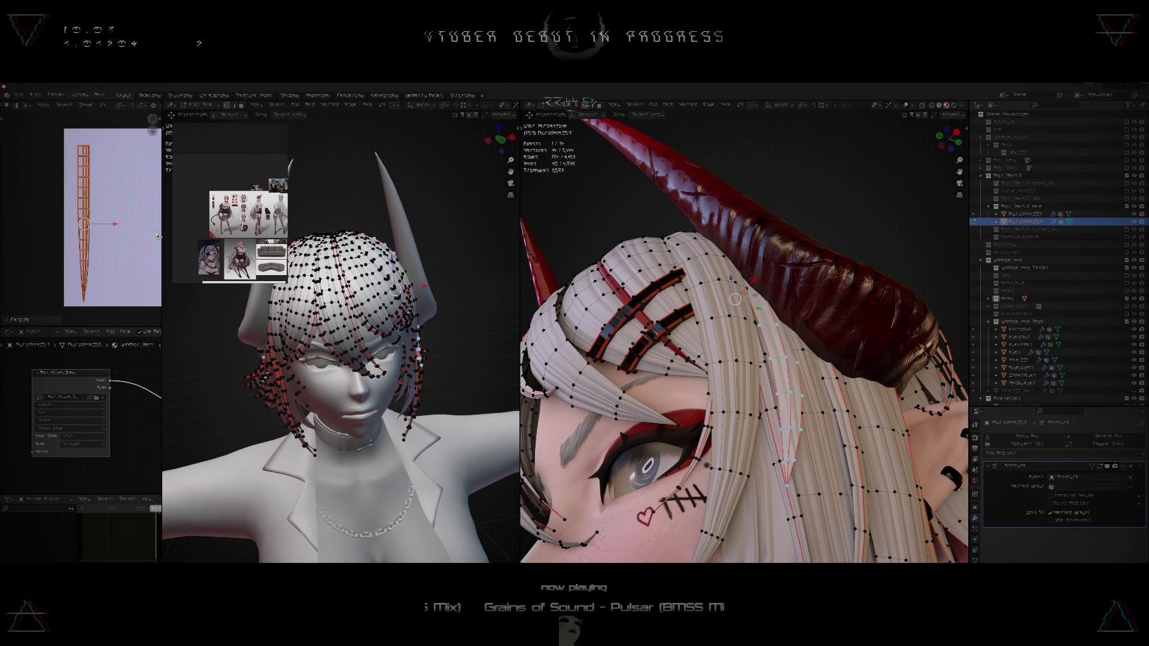
- Nudge the strand's UVs along X so the tip fits the pattern, and select the strand's upper UV rows
middle_drag(822, 359, 805, 389)
middle_drag(118, 228, 93, 232)
scroll(113, 230, up, 5)
scroll(116, 232, down, 5)
scroll(92, 231, up, 4)
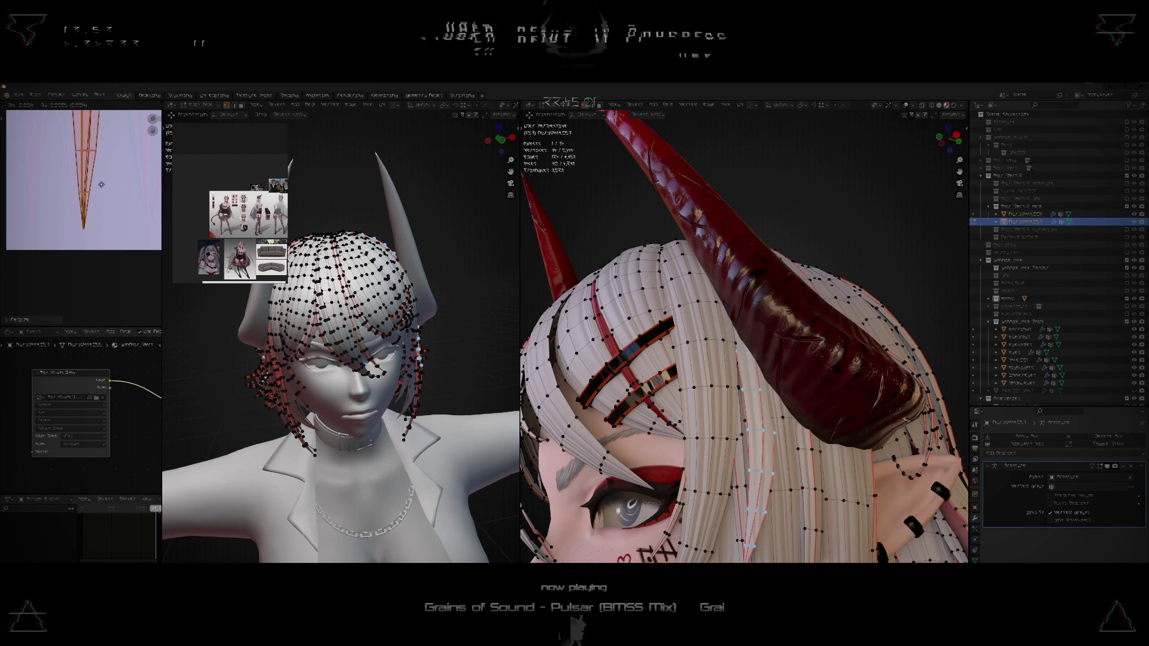
key(x)
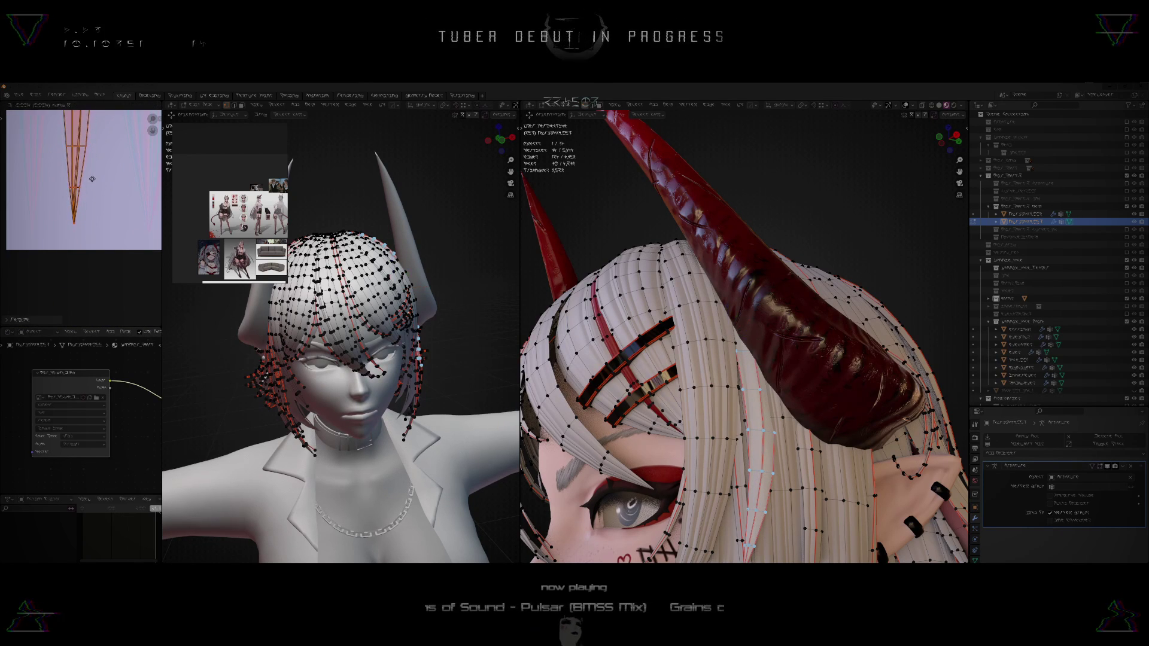
click(92, 179)
scroll(93, 181, down, 6)
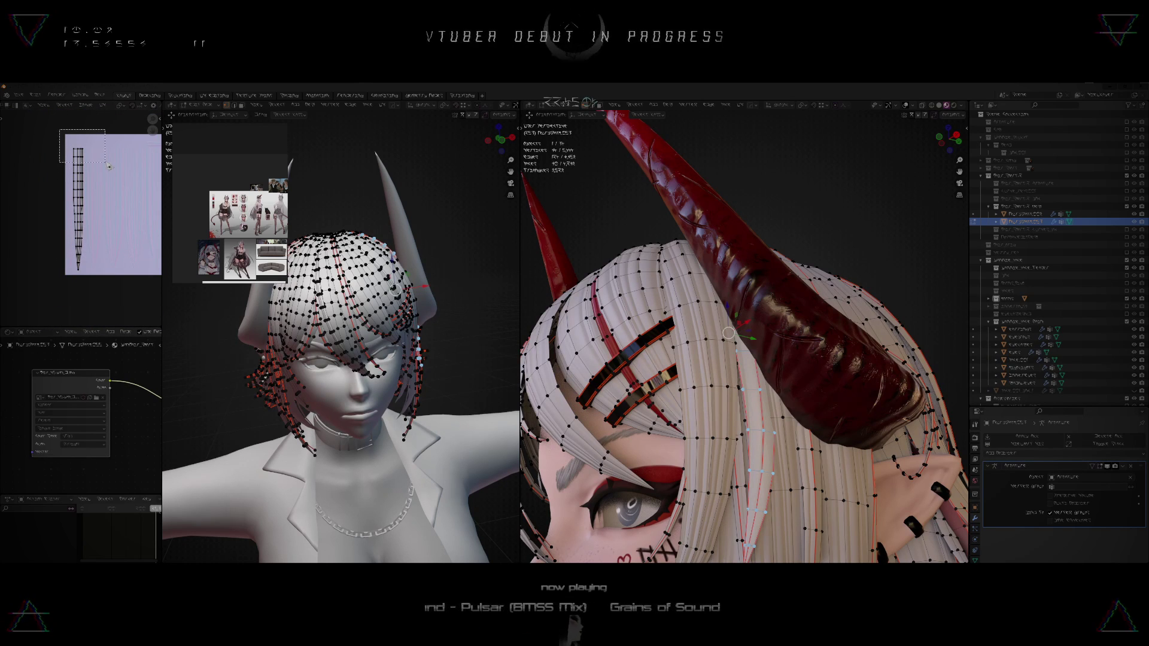
scroll(115, 151, up, 3)
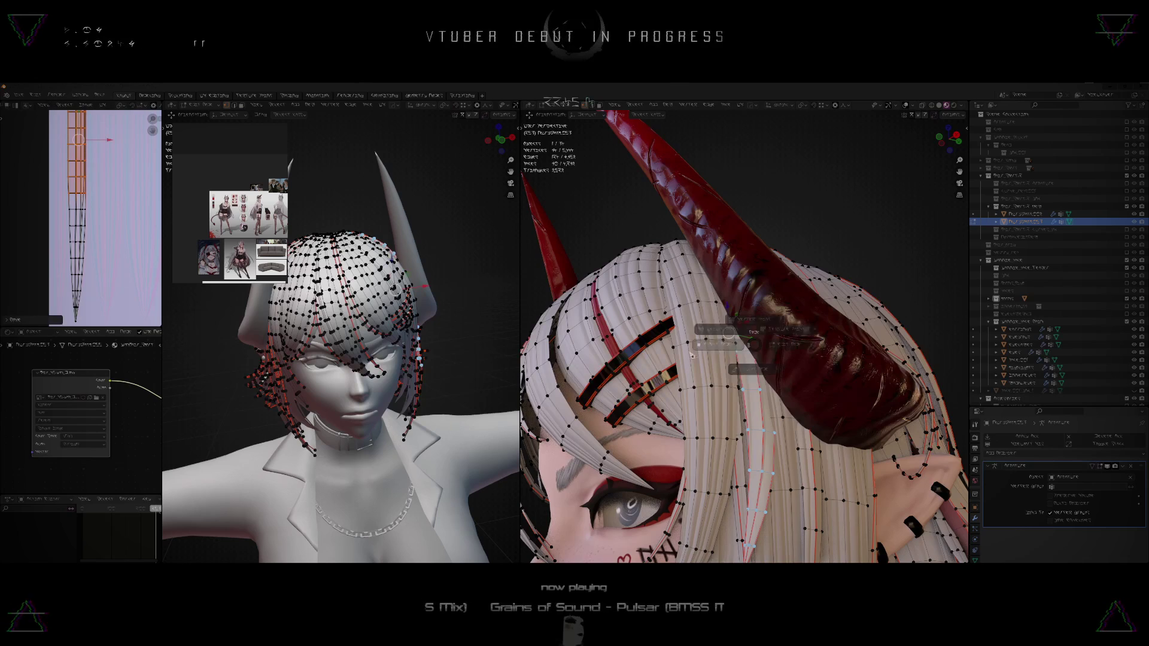
- Examine the hair texture in Object Mode from the other side of the head, and return to Edit Mode with nothing selected
key(Tab)
scroll(743, 335, down, 6)
key(alt+a)
middle_drag(767, 340, 699, 343)
key(Tab)
scroll(699, 342, up, 3)
key(alt+a)
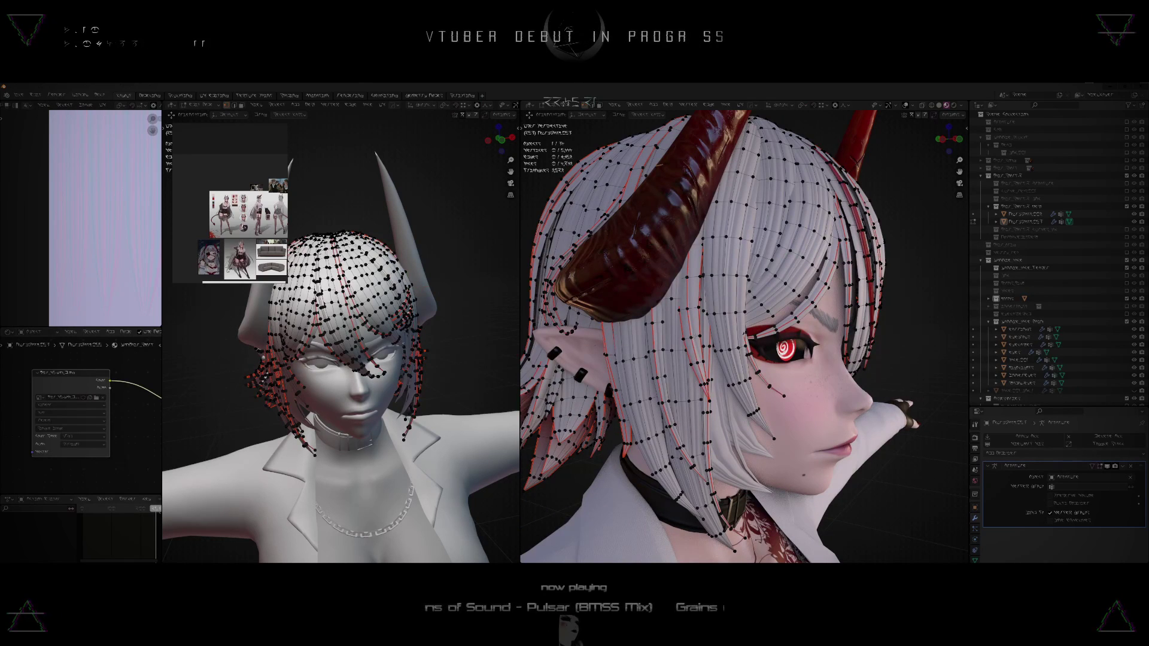
- Select the linked strand in front of the pierced ear and move and rescale its UVs over the hair normal map
key(l)
key(g)
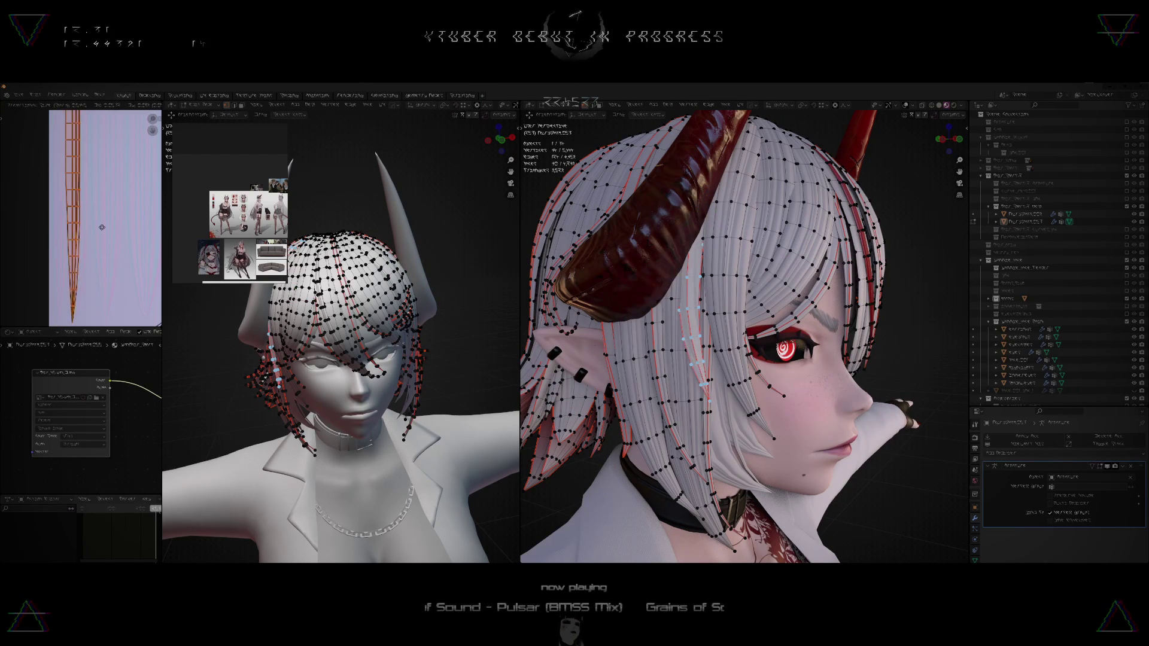
click(107, 228)
key(s)
click(108, 228)
key(g)
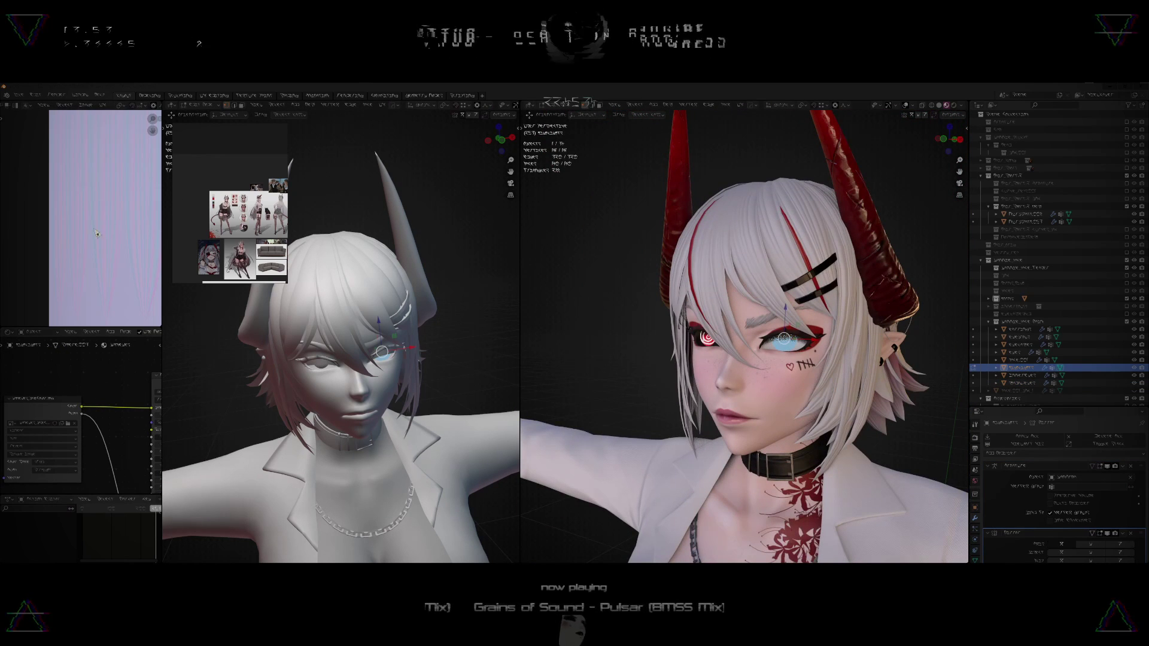
- Unlink the hair normal map from the UV editor so the eye UVs lie on an empty grid
scroll(94, 229, down, 9)
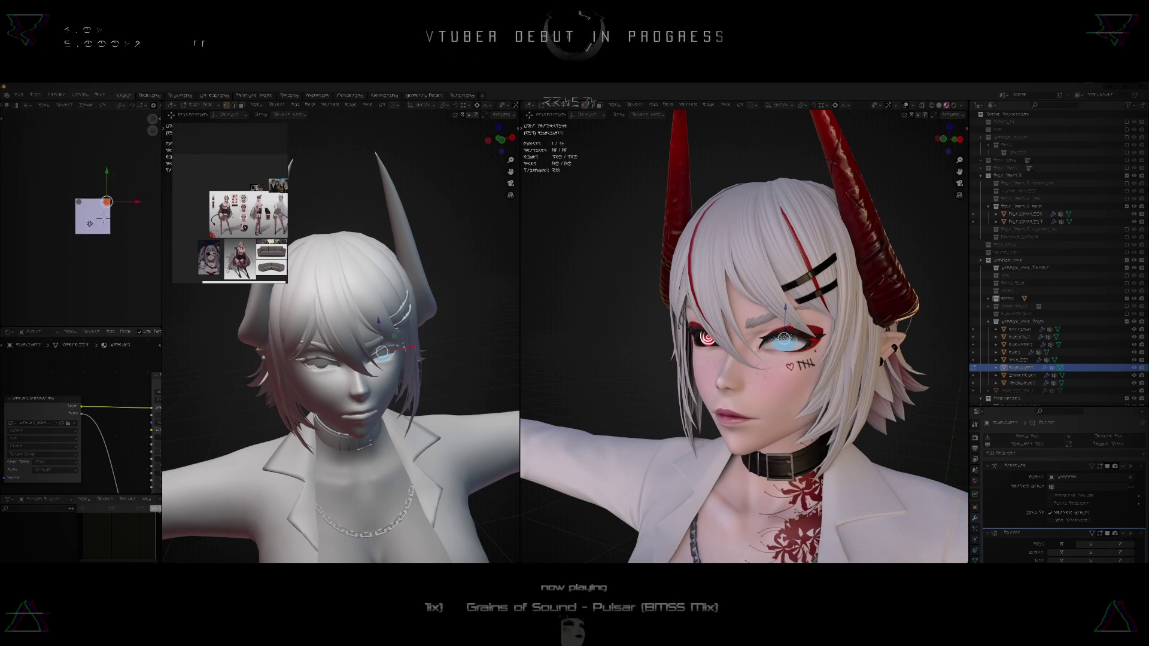
scroll(90, 209, up, 5)
scroll(118, 109, down, 6)
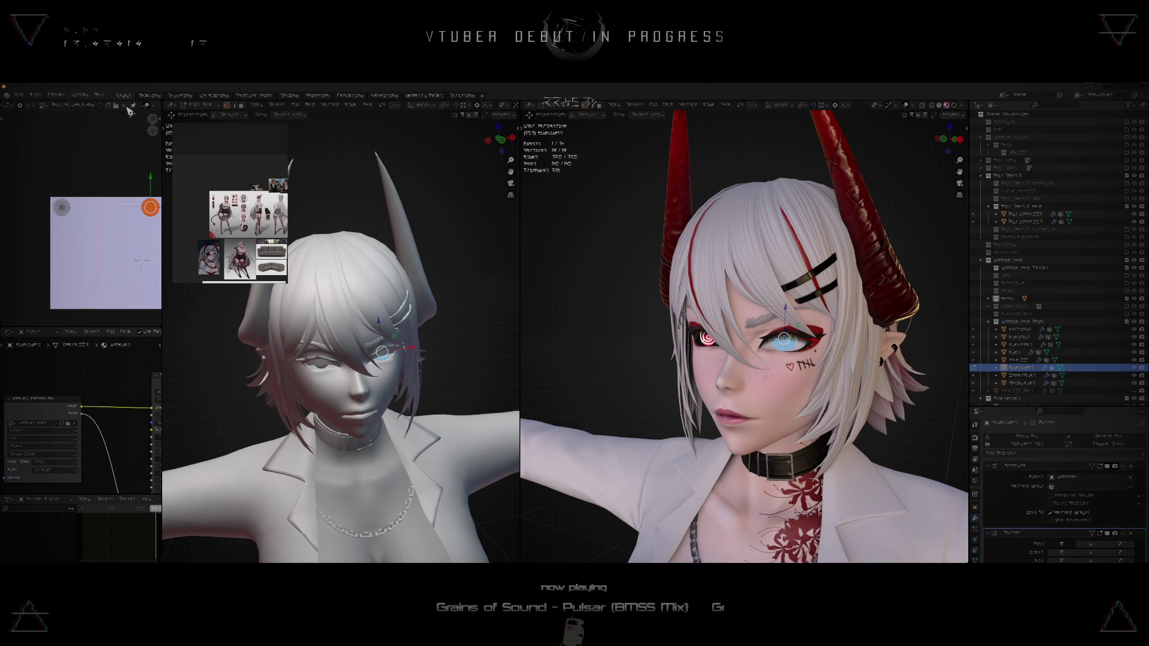
click(125, 106)
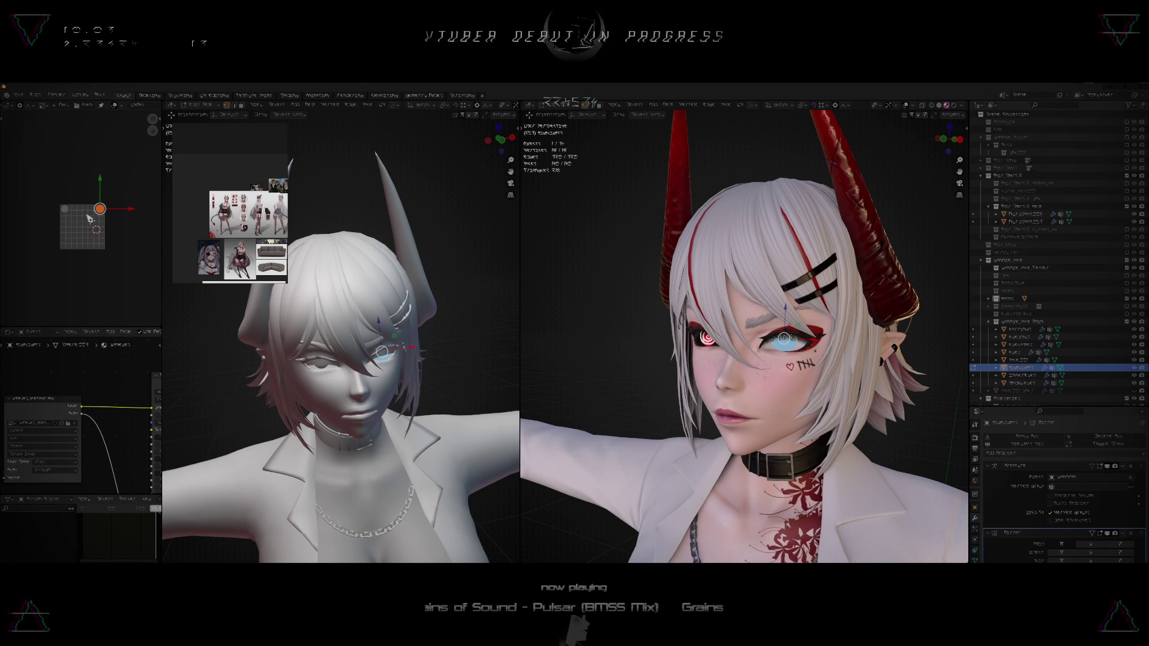
scroll(90, 219, up, 3)
- Widen the UV editor and move the reference board clear of it
drag(161, 215, 250, 216)
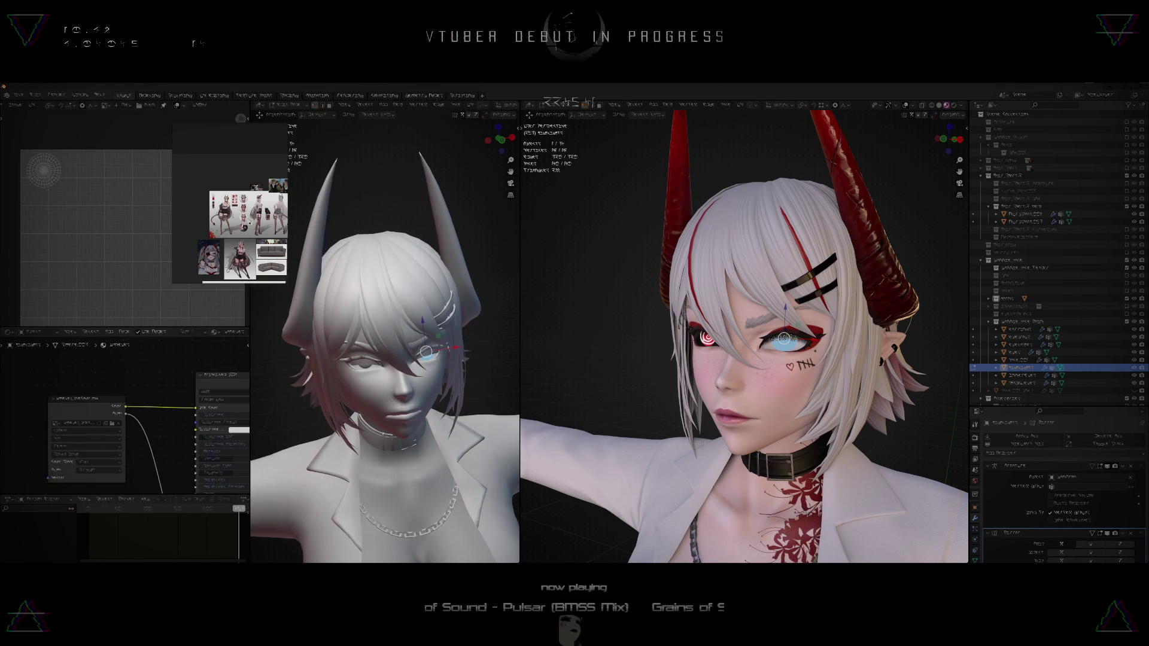
right_drag(240, 209, 377, 210)
middle_drag(133, 218, 132, 239)
scroll(149, 221, up, 2)
scroll(165, 236, down, 2)
- Leave Edit Mode, add the eyes object to the selection with the eye overlay, and enter Edit Mode on both
middle_drag(727, 336, 688, 341)
scroll(747, 333, up, 6)
middle_drag(780, 338, 741, 334)
key(Tab)
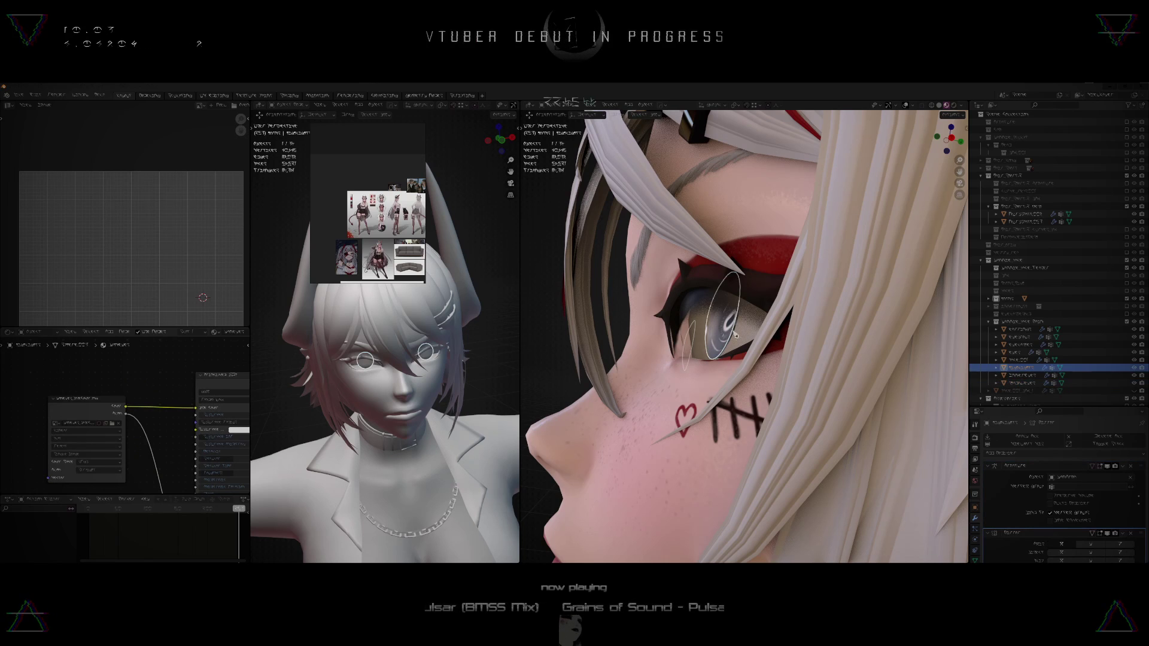
shift+click(738, 337)
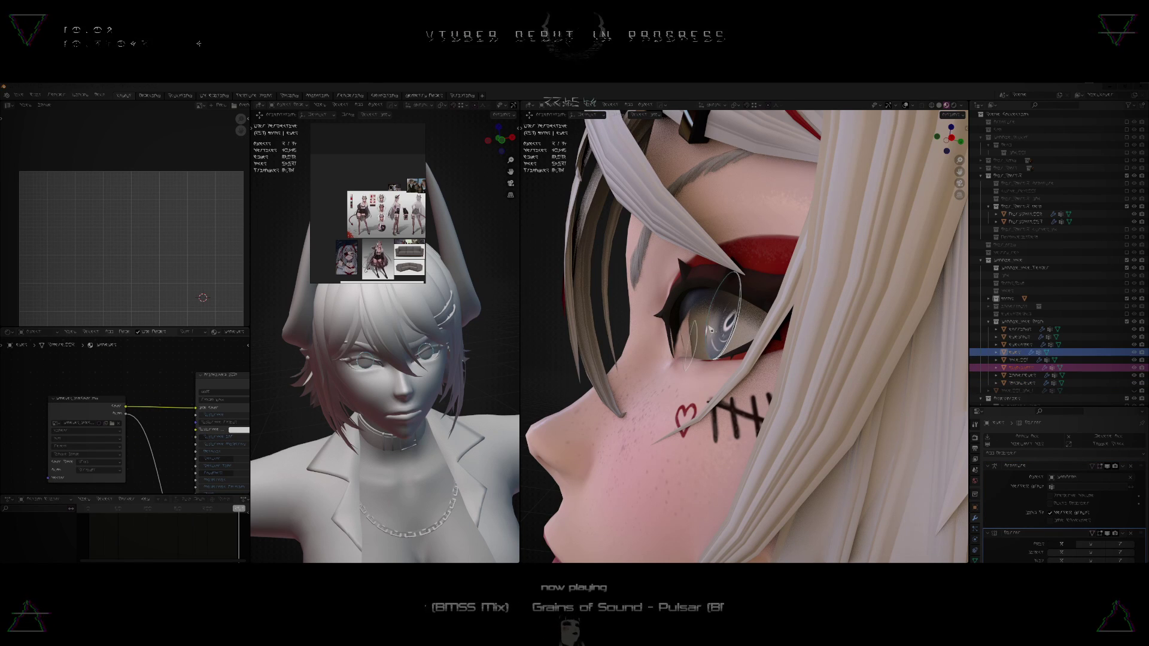
key(KP_Decimal)
key(Tab)
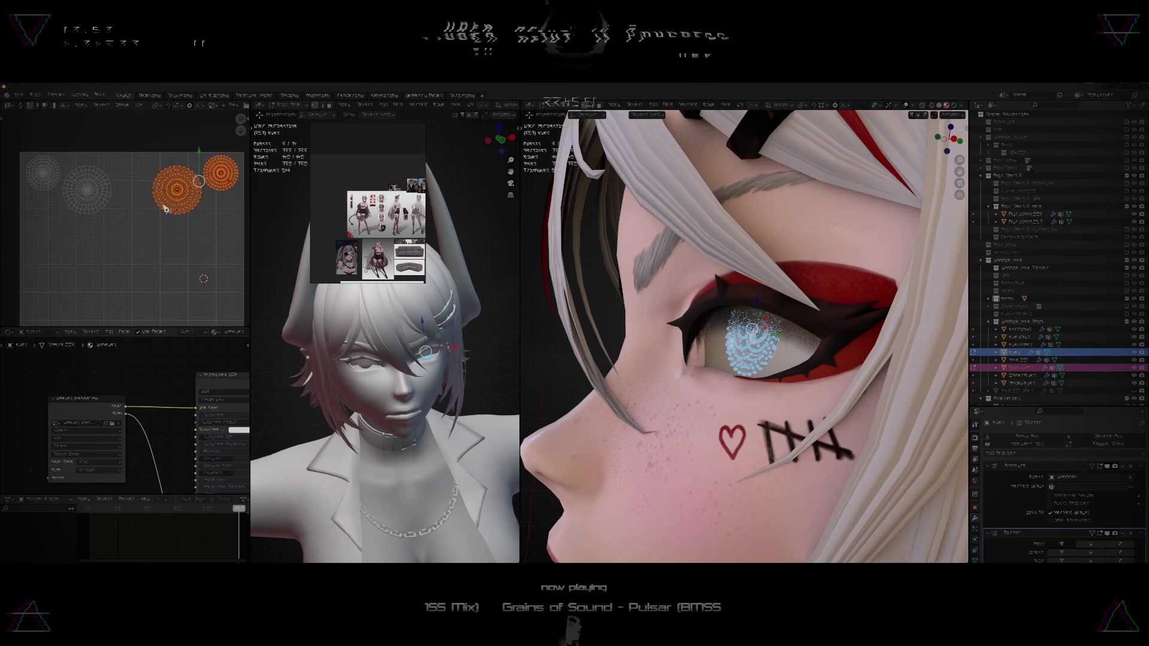
scroll(165, 209, down, 3)
middle_drag(166, 209, 166, 194)
scroll(167, 190, up, 2)
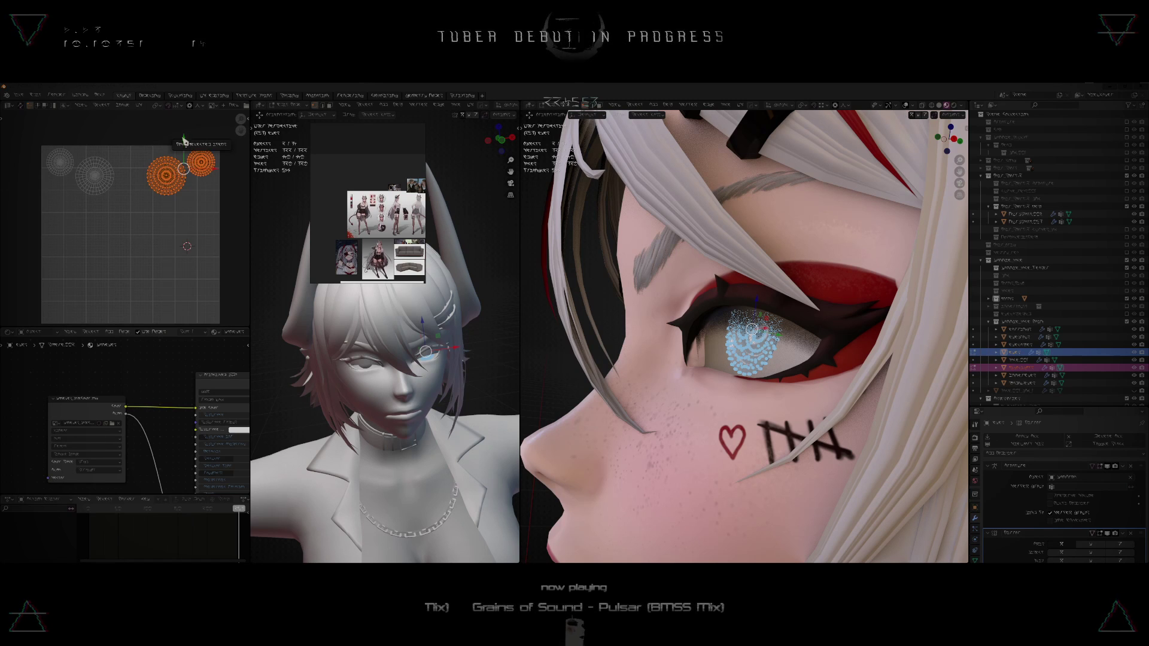
drag(183, 146, 192, 179)
right_click(193, 178)
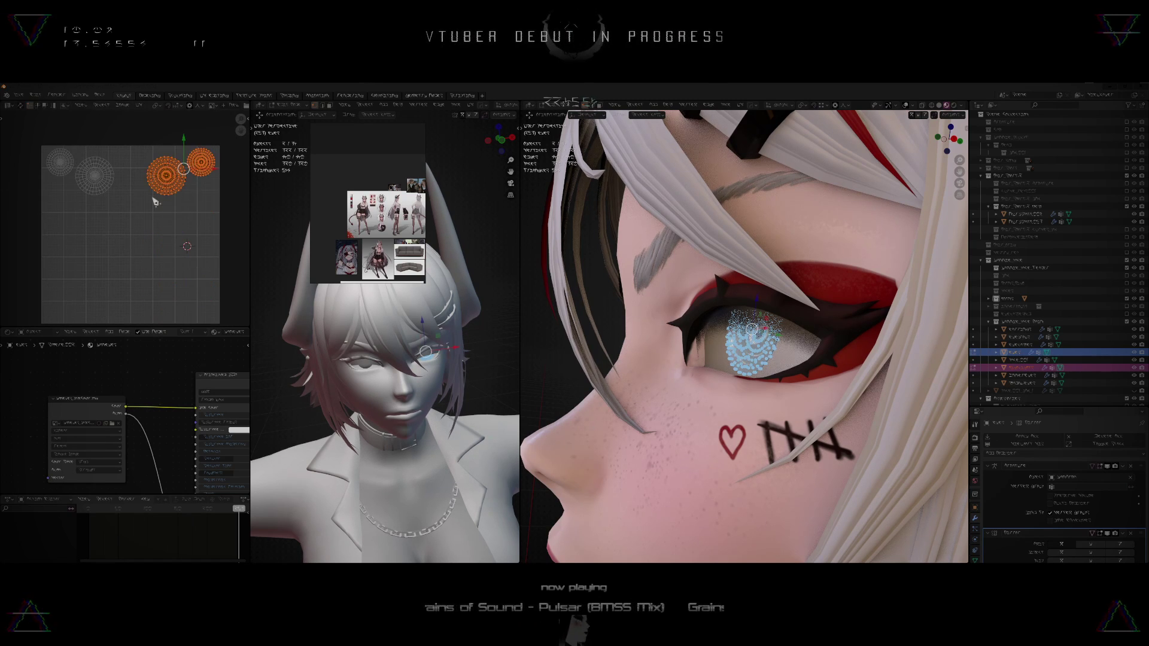
scroll(688, 329, down, 3)
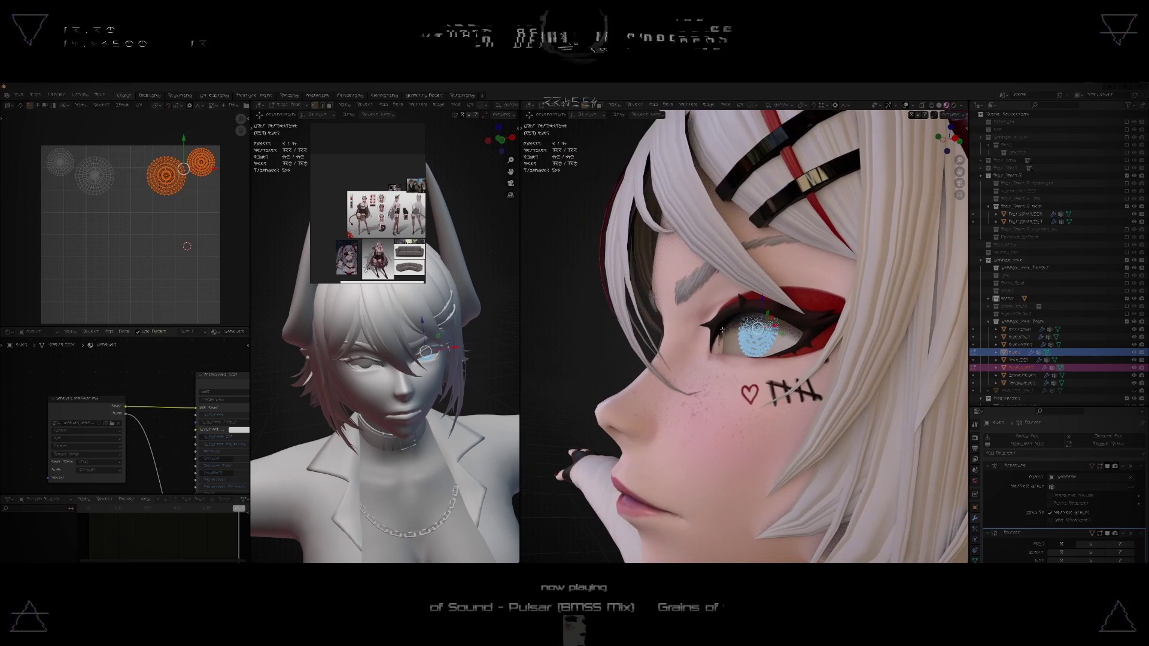
shift+middle_drag(661, 335, 661, 309)
key(Tab)
key(Tab)
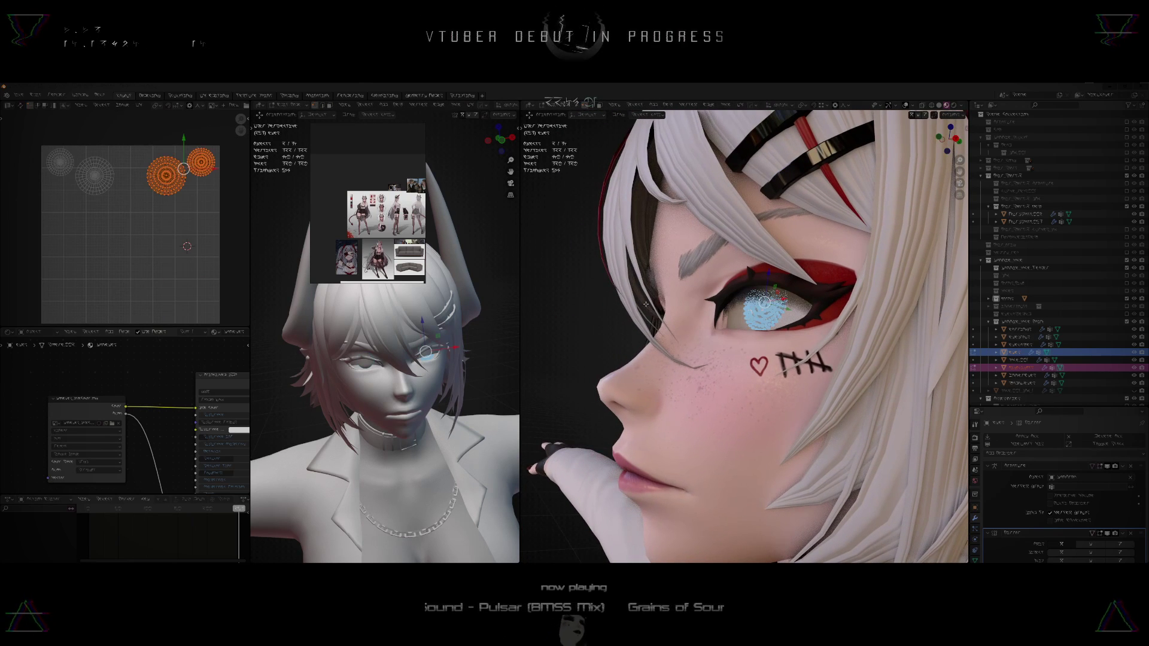
click(141, 106)
click(164, 310)
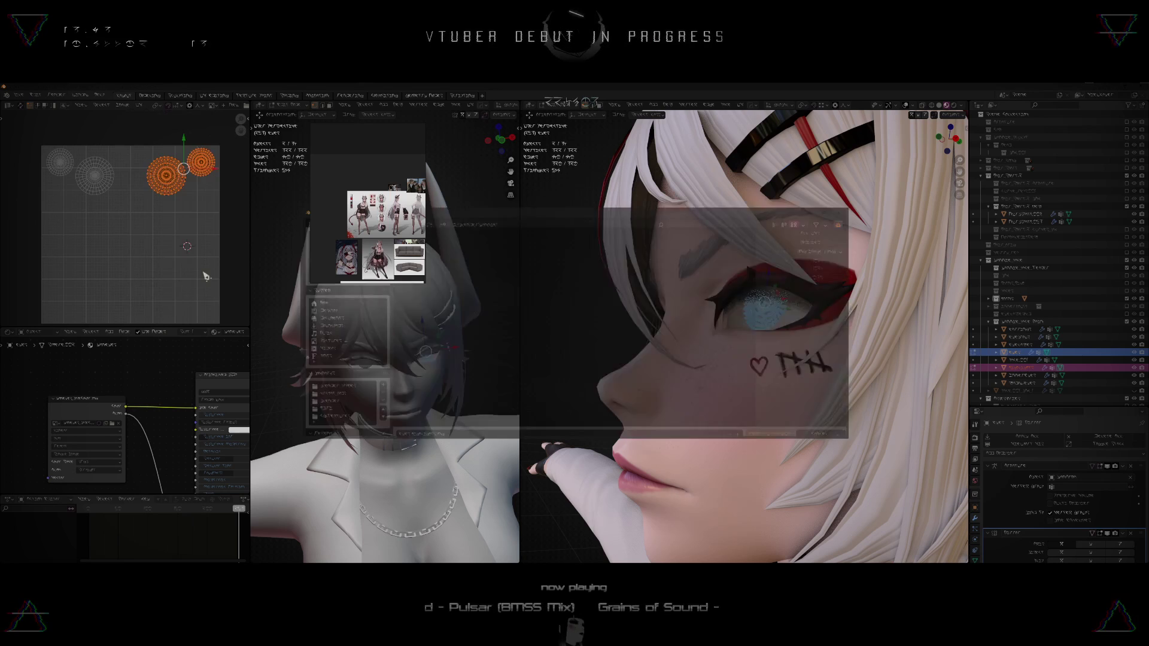
drag(548, 222, 500, 332)
click(542, 370)
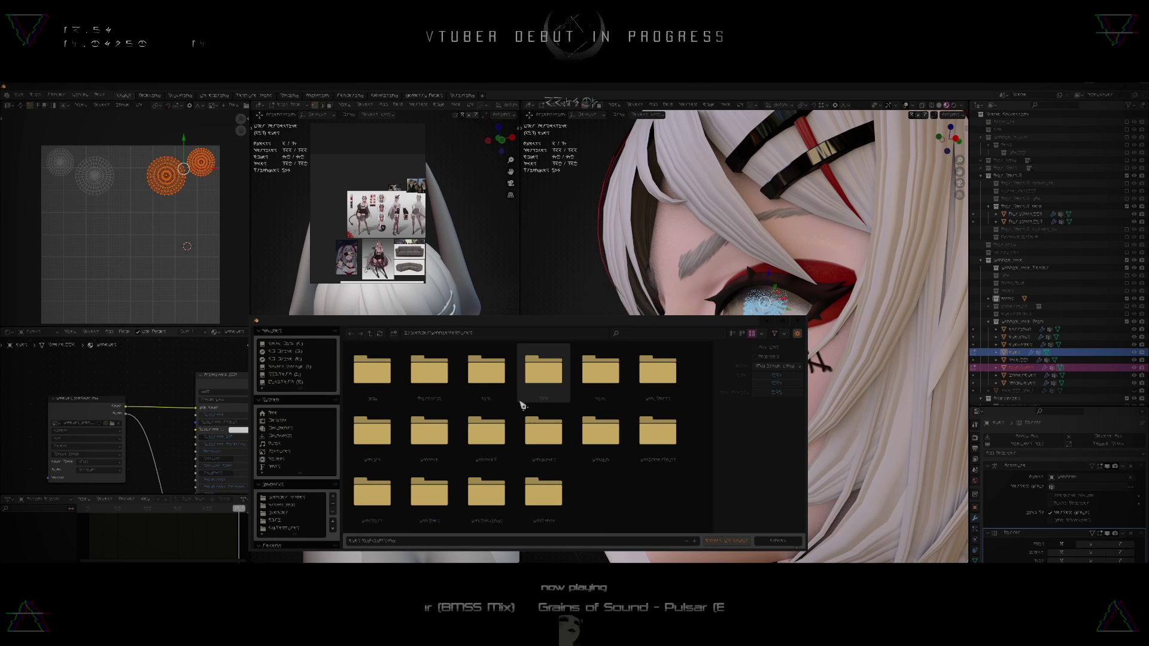
click(416, 542)
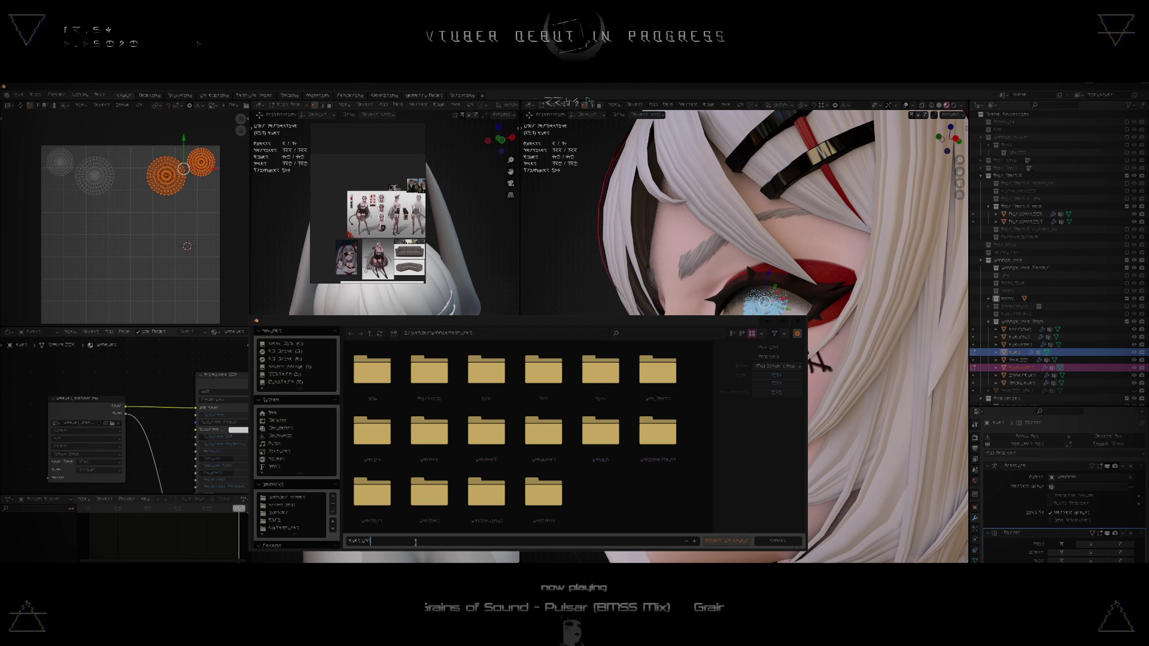
key(Return)
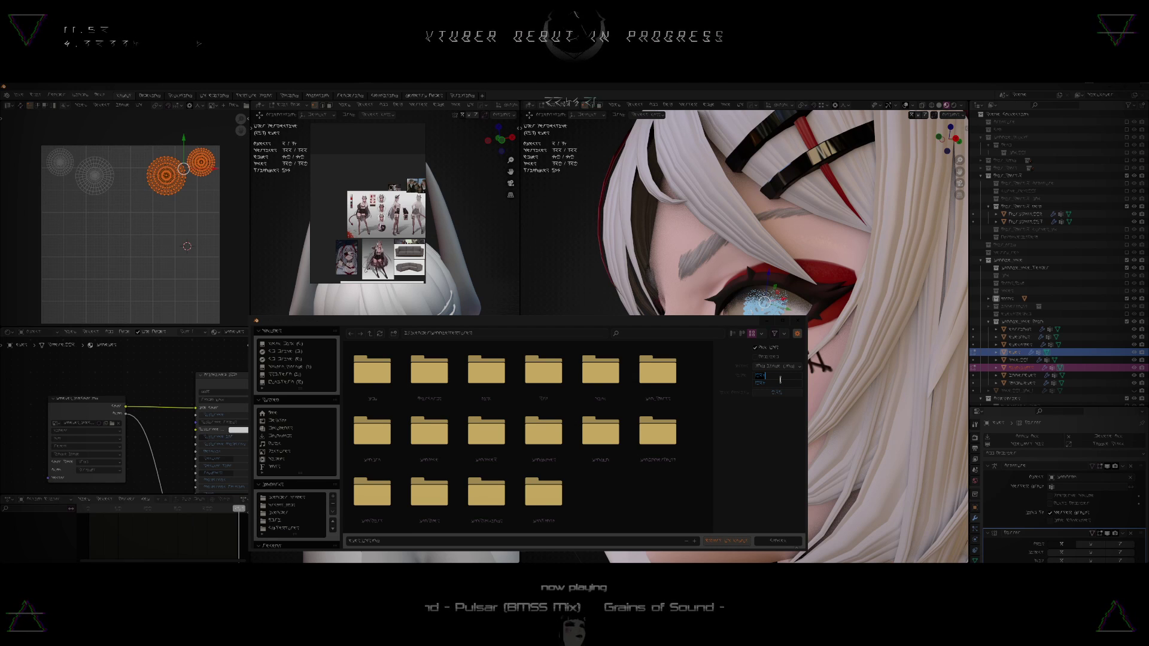
click(776, 540)
- Search the images for "eyes" and display the eye texture with the red spiral iris behind the UVs
scroll(138, 125, down, 3)
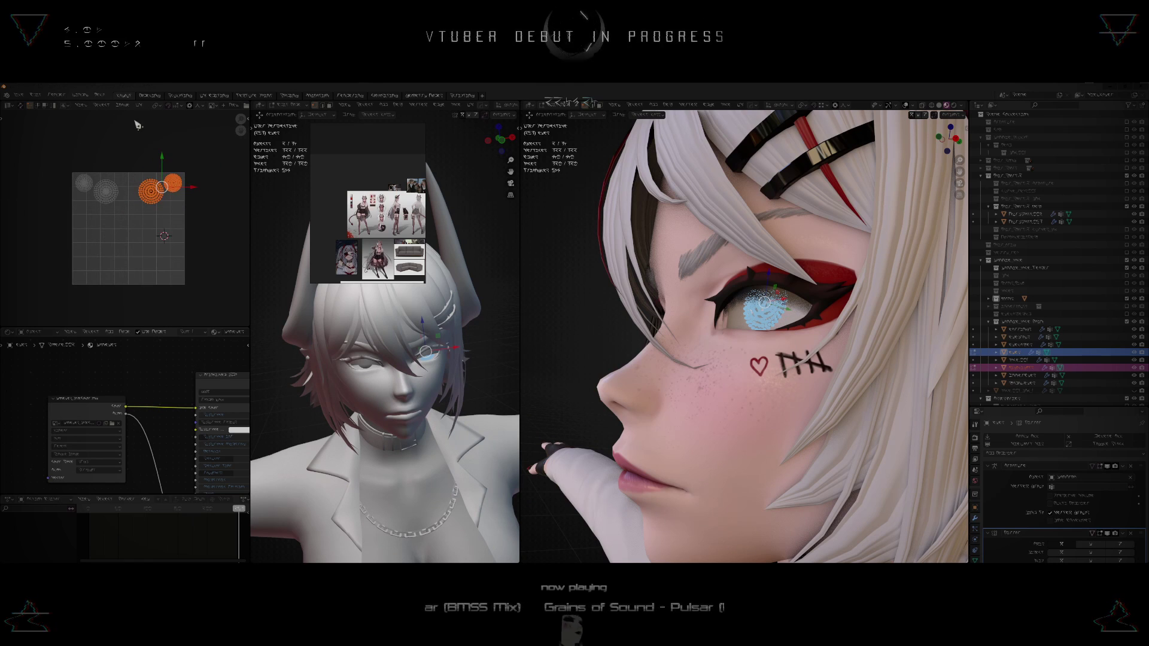
click(213, 108)
text(eyes)
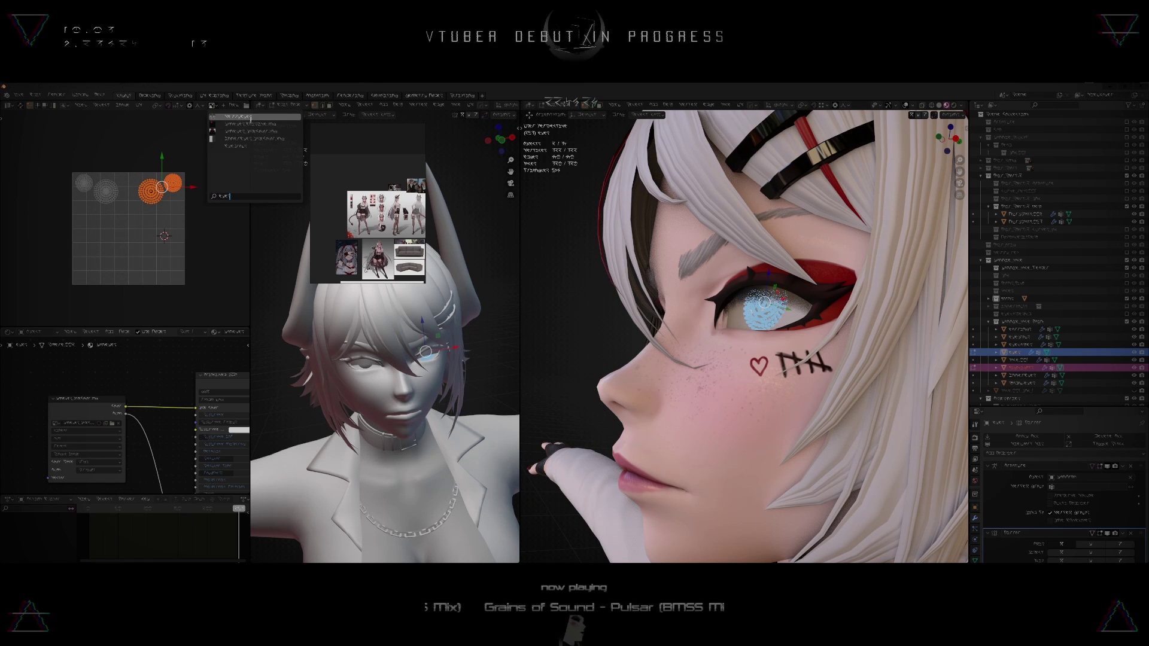
click(251, 124)
scroll(126, 215, up, 1)
click(212, 107)
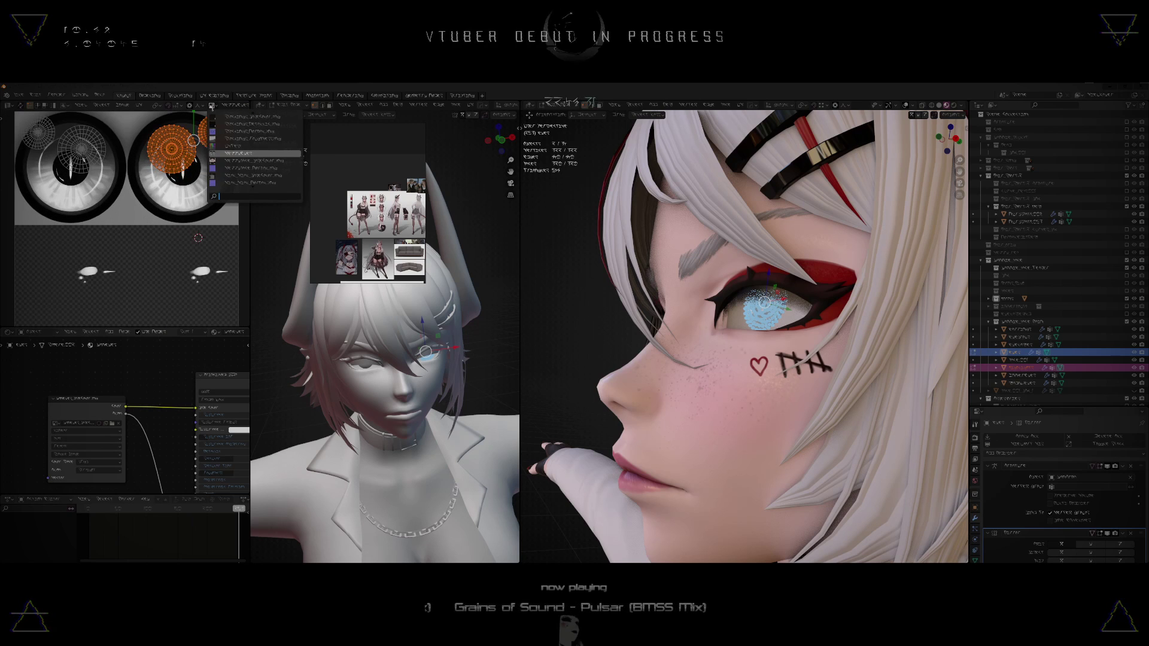
text(eyes)
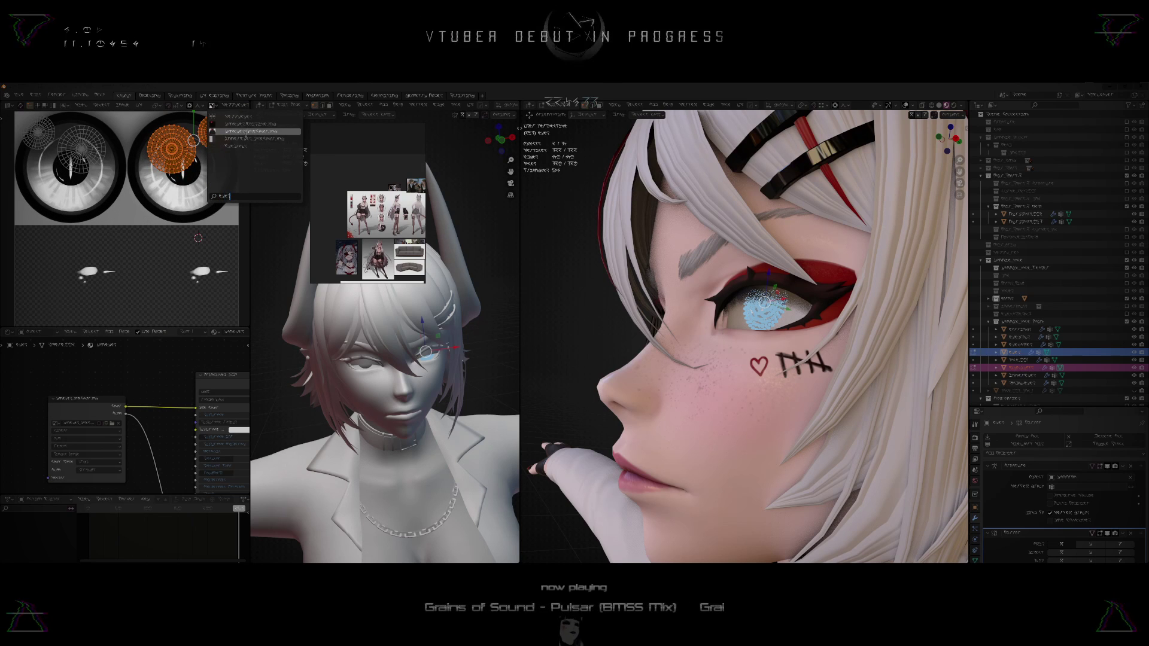
click(246, 131)
middle_drag(171, 168, 172, 178)
scroll(171, 178, down, 5)
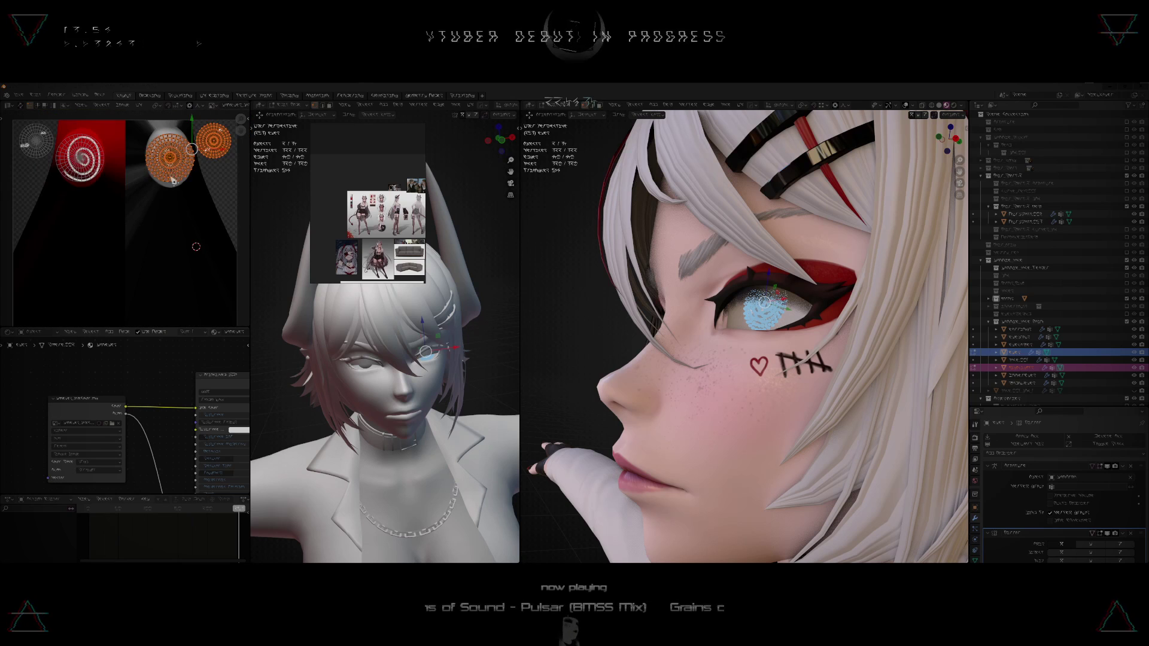
- Check the image properties of the displayed eye texture in the UV editor
scroll(173, 106, down, 7)
scroll(183, 222, up, 3)
key(n)
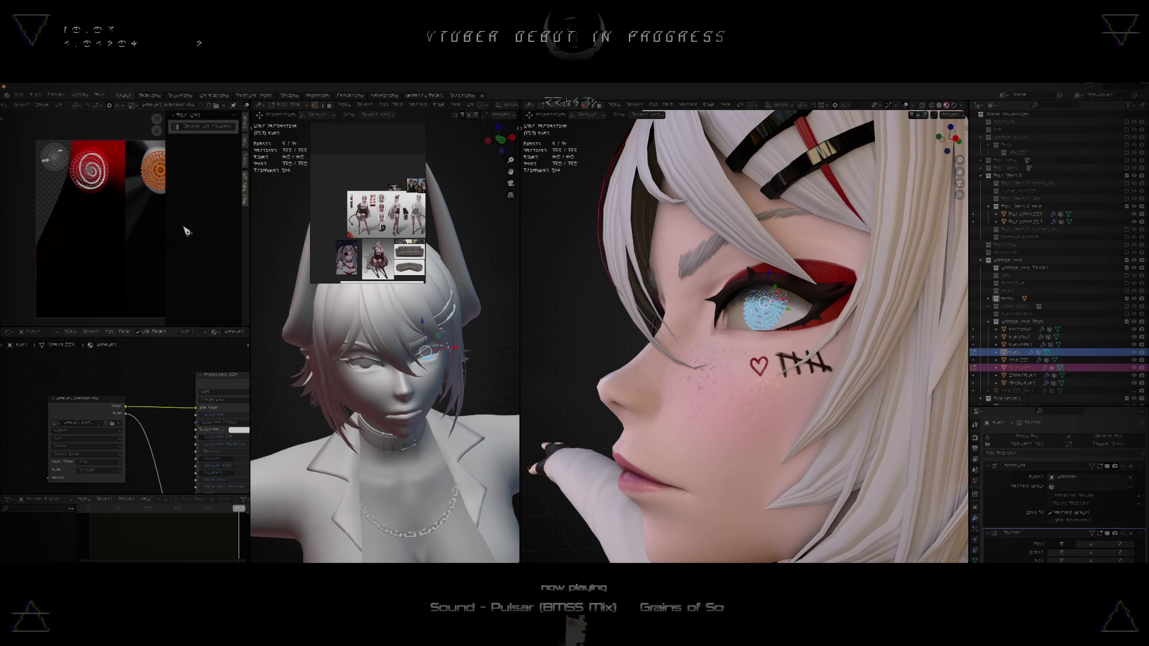
click(245, 122)
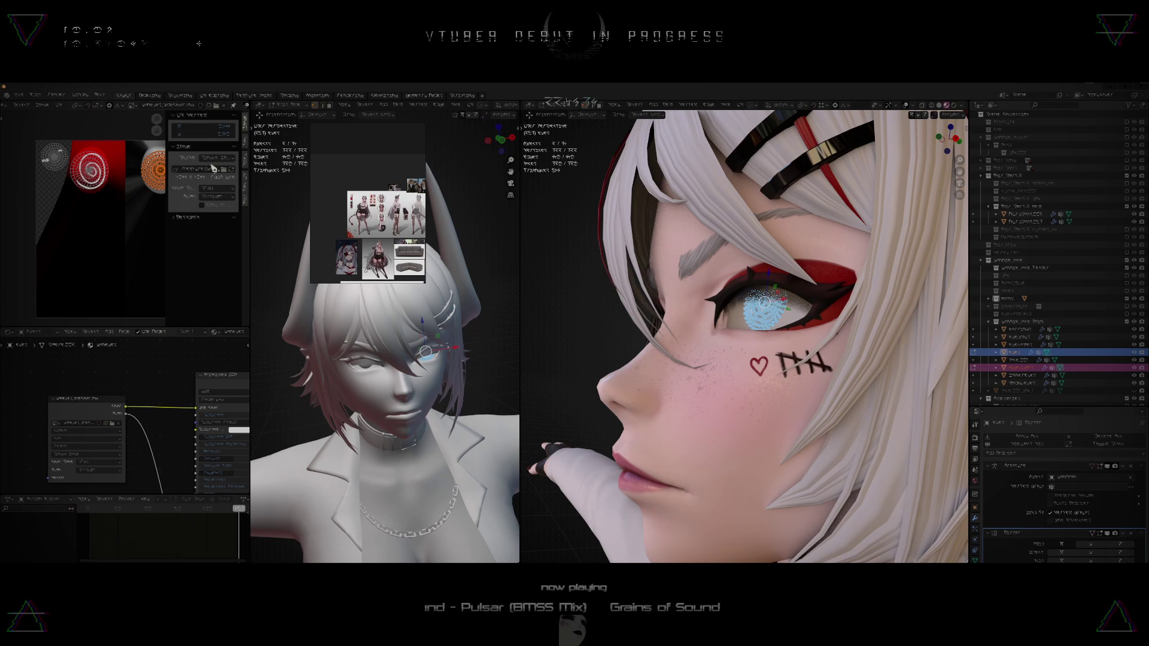
key(n)
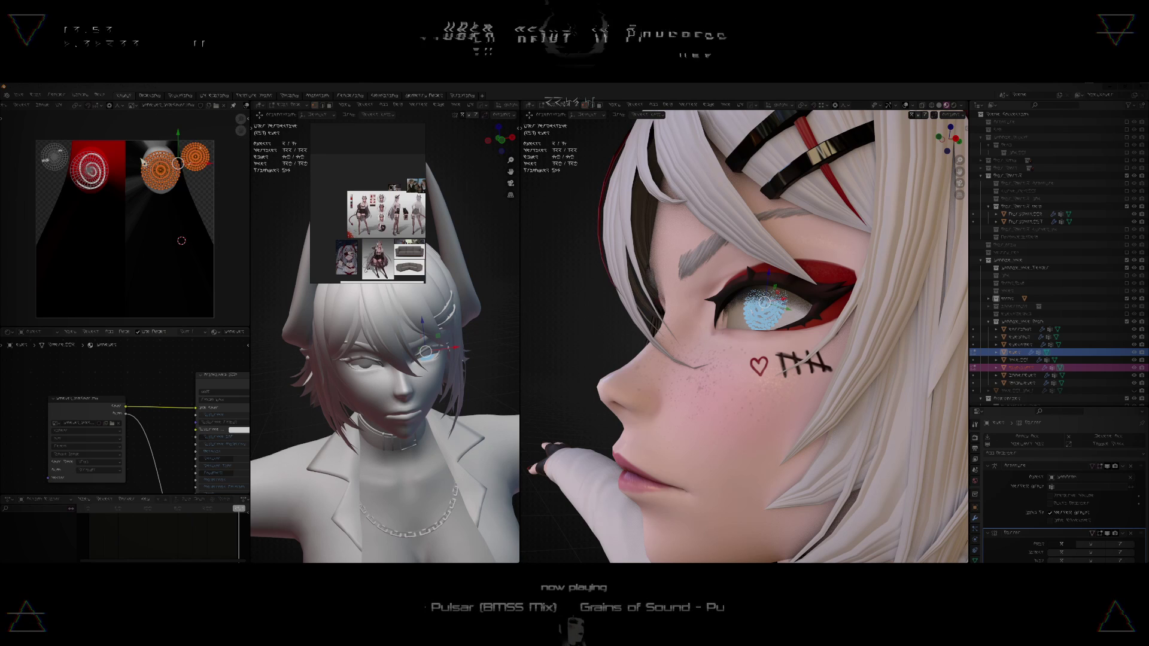
- Export the eye UV layout into the textures folder with a file name ending in "UV.png", and move the reference board away from the head
click(131, 105)
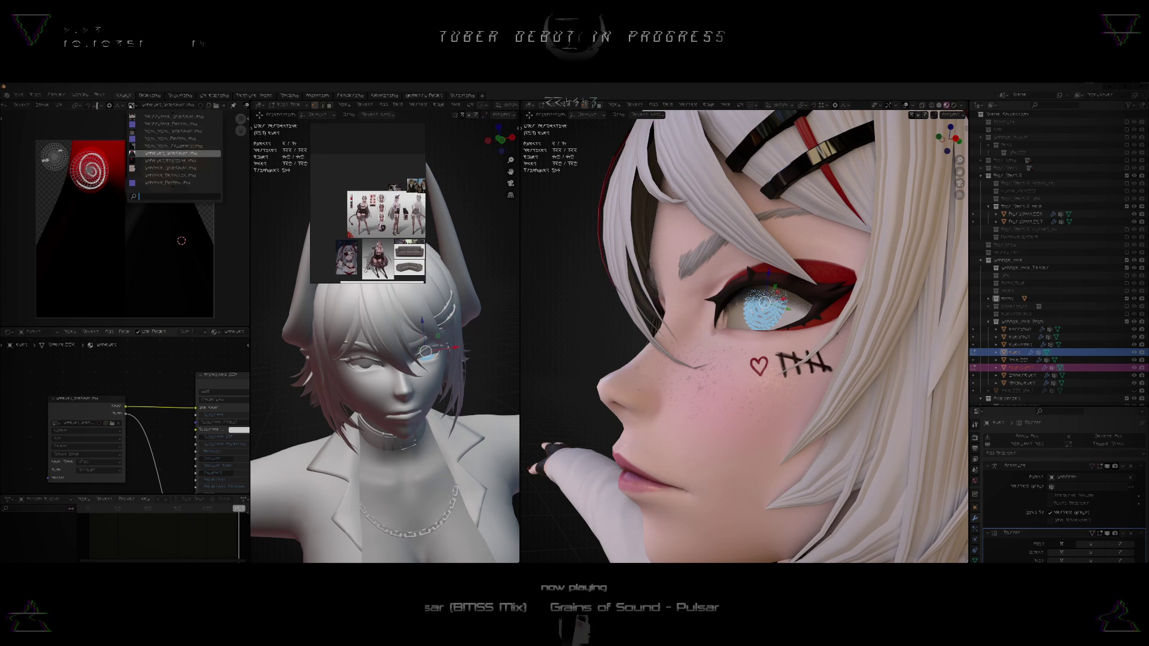
click(61, 107)
click(60, 106)
click(78, 307)
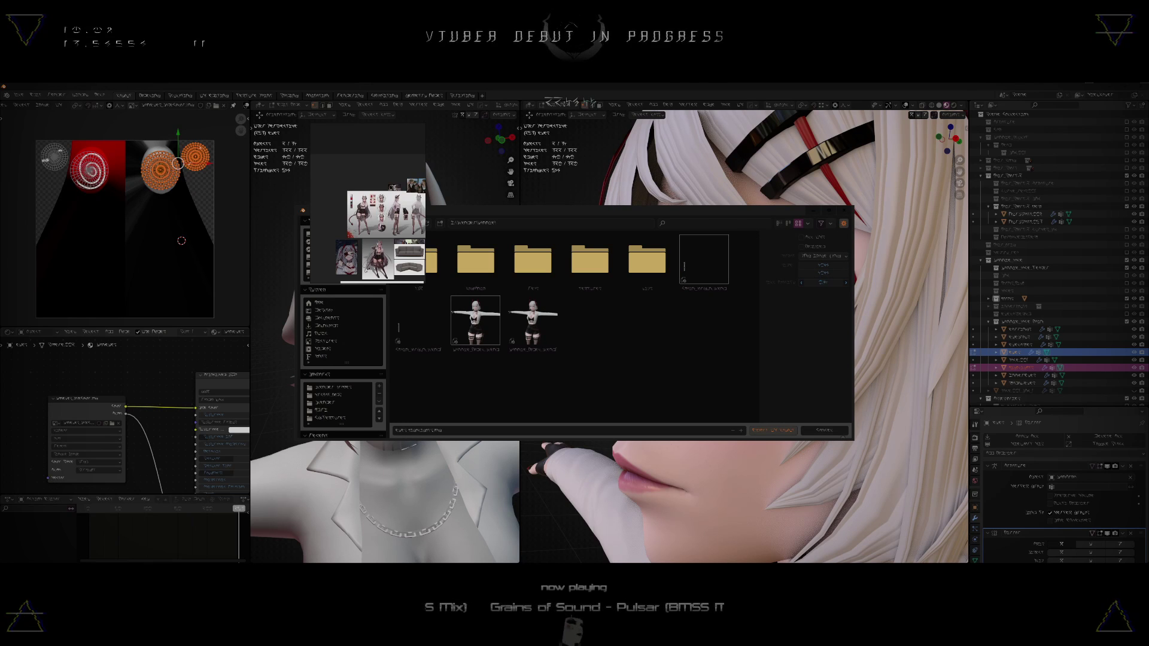
drag(731, 212, 745, 252)
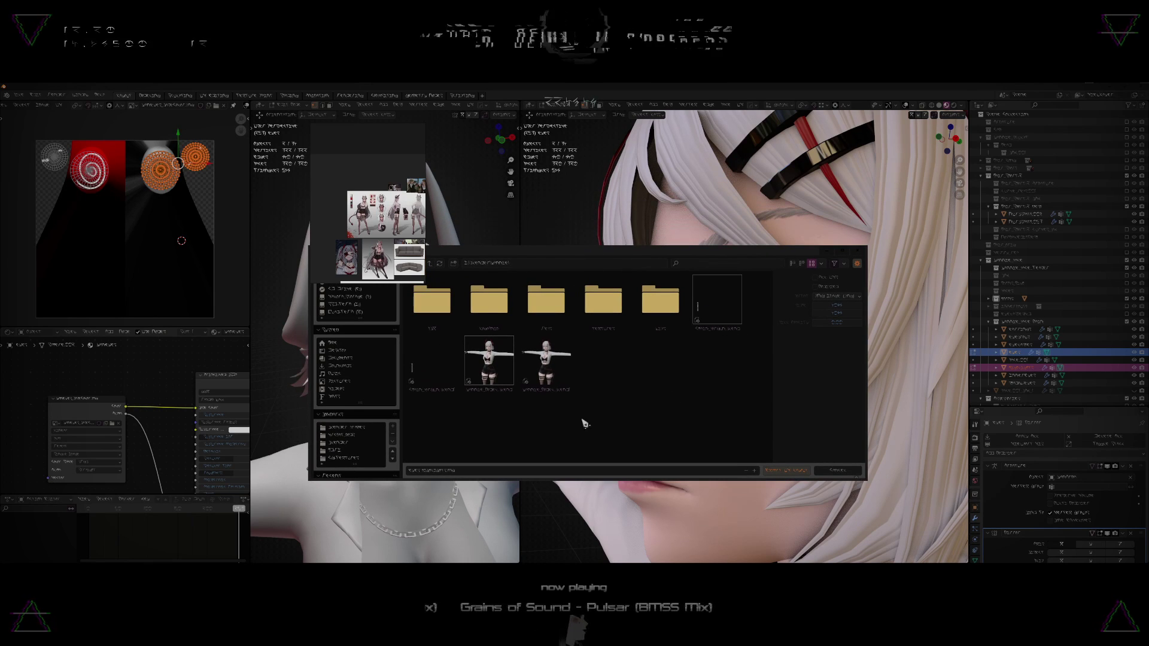
click(603, 299)
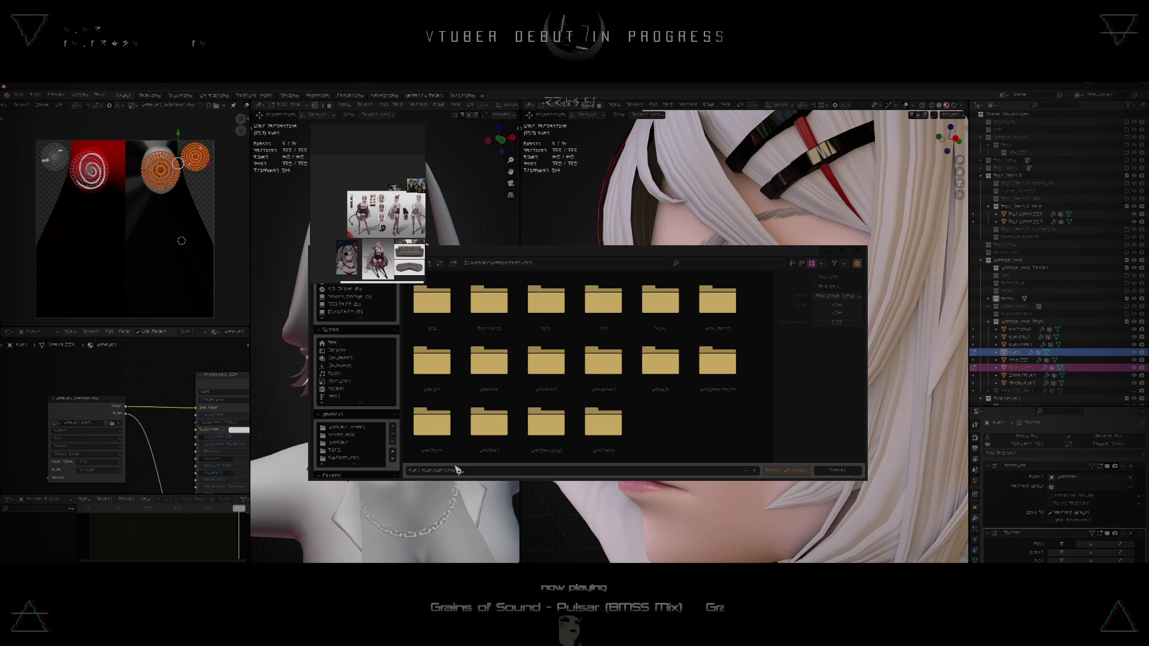
drag(458, 469, 418, 470)
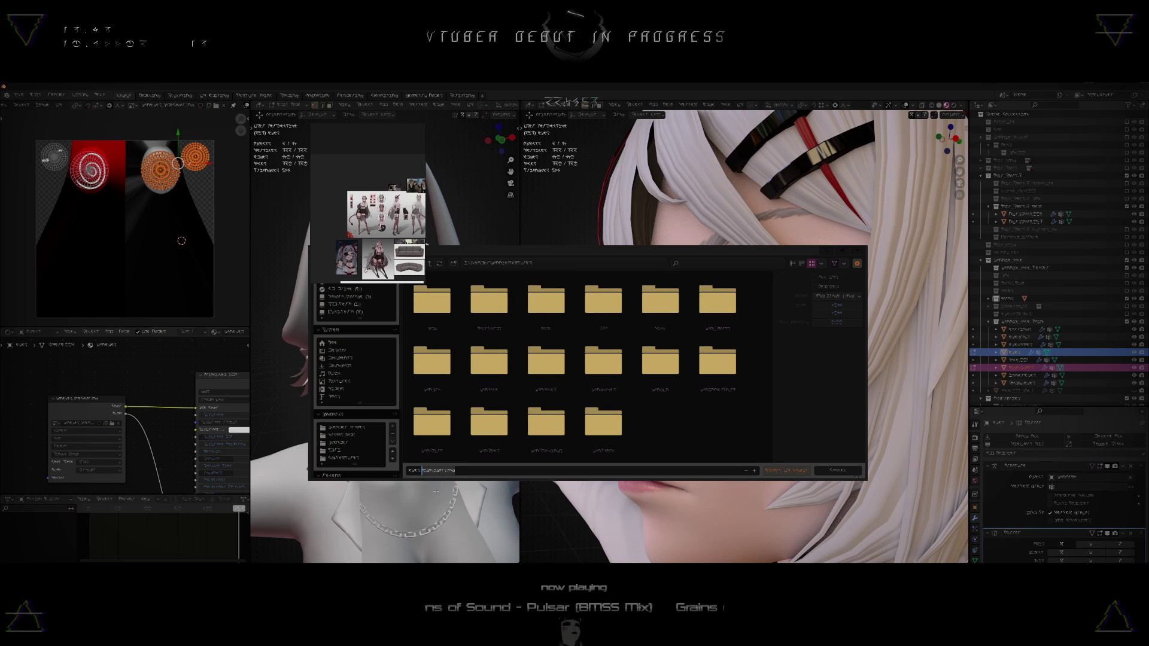
text(UV)
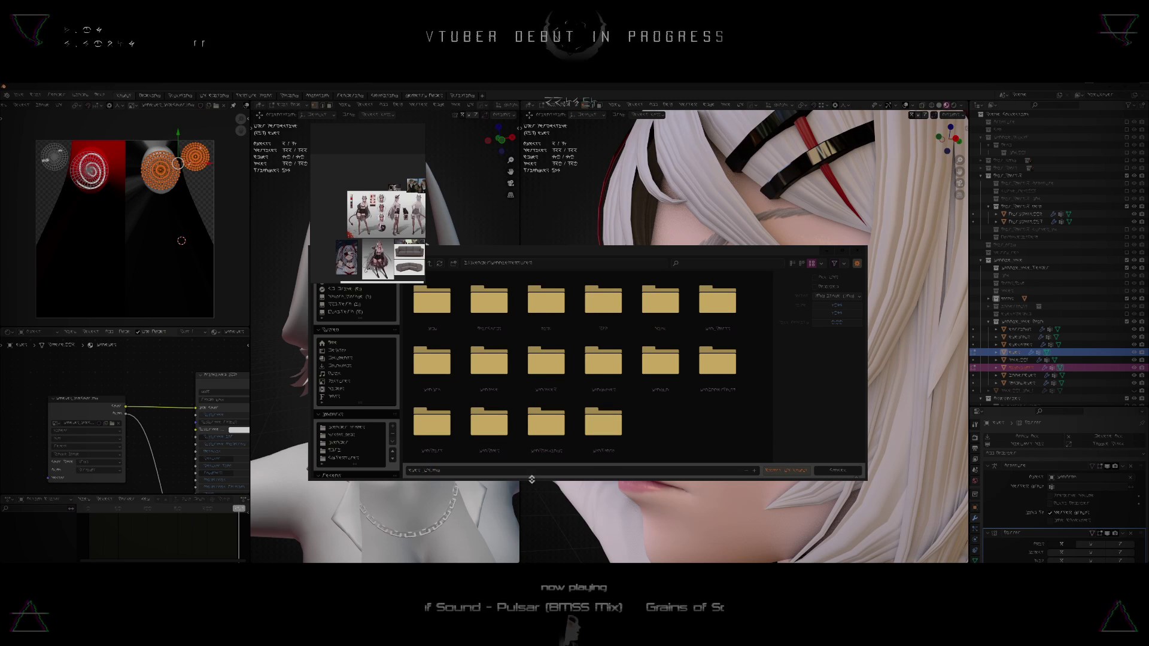
text(.png)
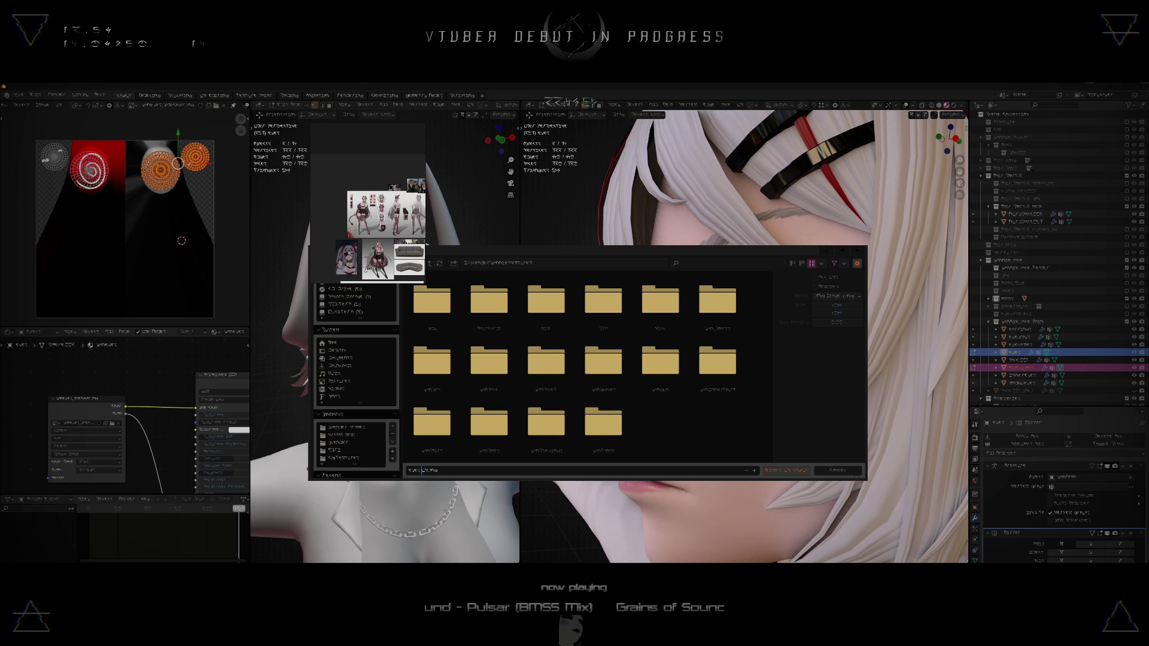
click(798, 473)
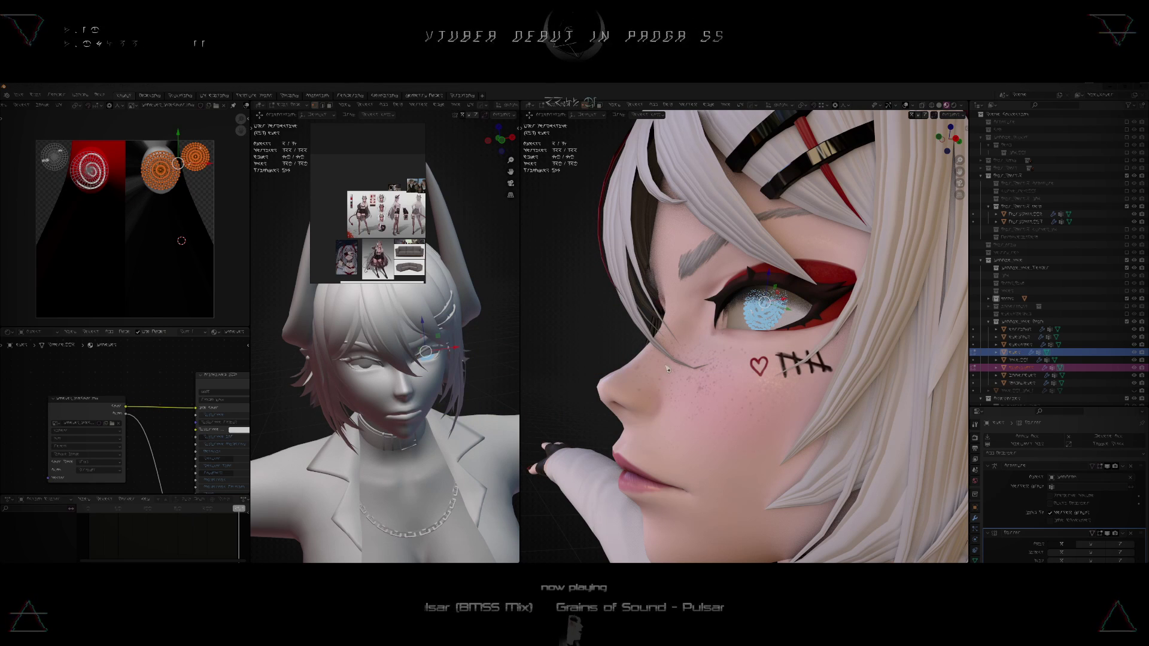
right_drag(397, 235, 286, 492)
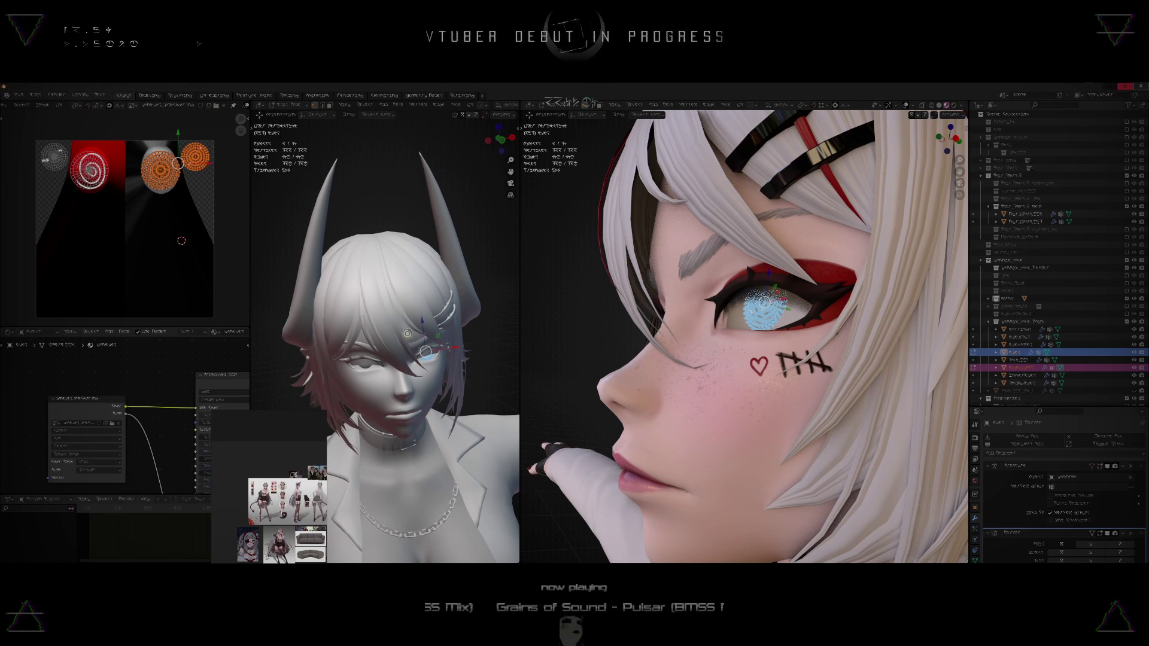
- Move the reference board clear of the character and leave Edit Mode on the eyes
drag(287, 425, 240, 357)
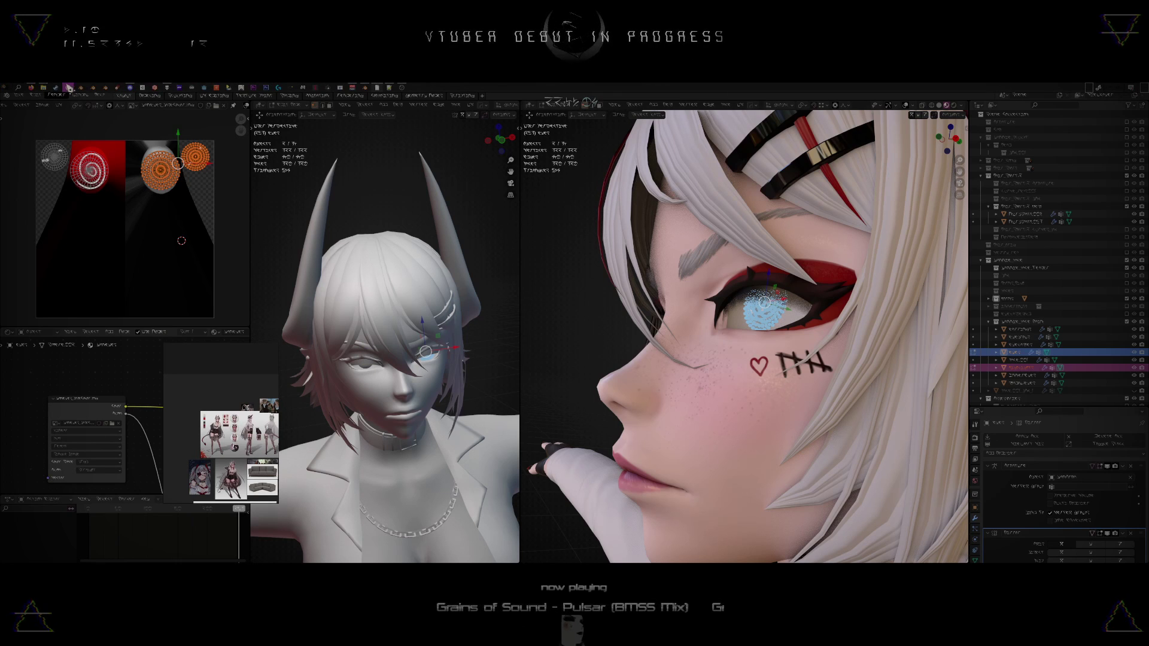
scroll(428, 392, down, 4)
scroll(433, 395, up, 4)
middle_drag(440, 395, 414, 398)
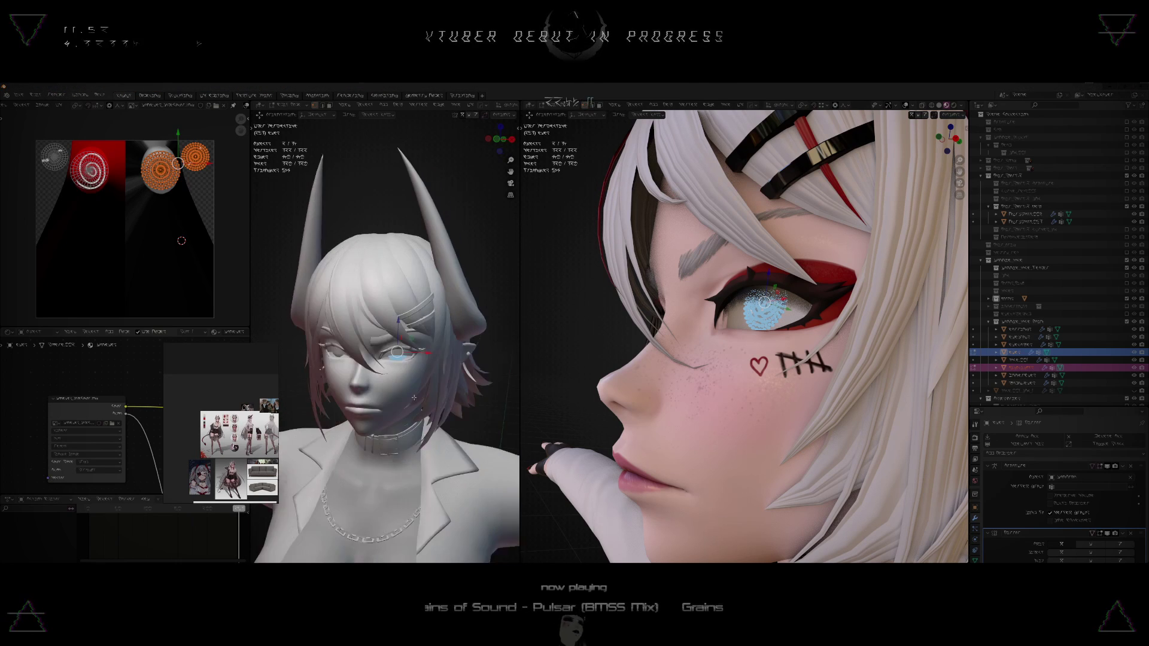
scroll(414, 397, down, 2)
key(Tab)
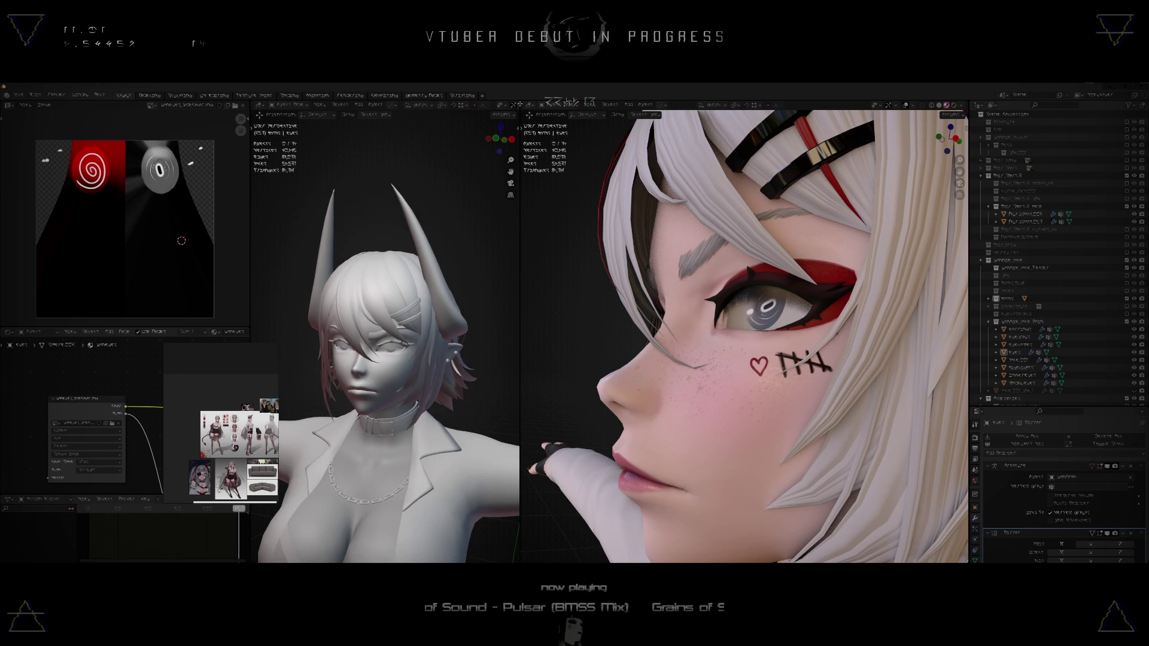
- Join the two 3D viewports into one rendered view of the character and clear the reference board off the node editor
drag(520, 104, 479, 161)
scroll(468, 263, down, 5)
middle_drag(466, 273, 482, 297)
scroll(482, 298, down, 3)
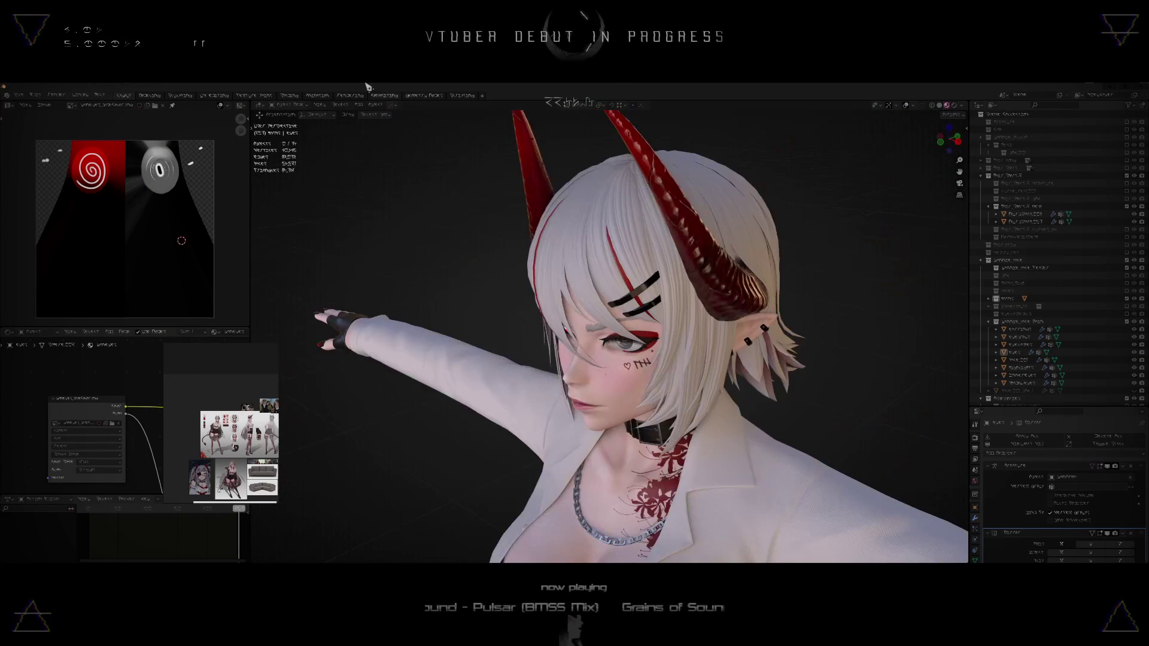
right_drag(241, 379, 3, 383)
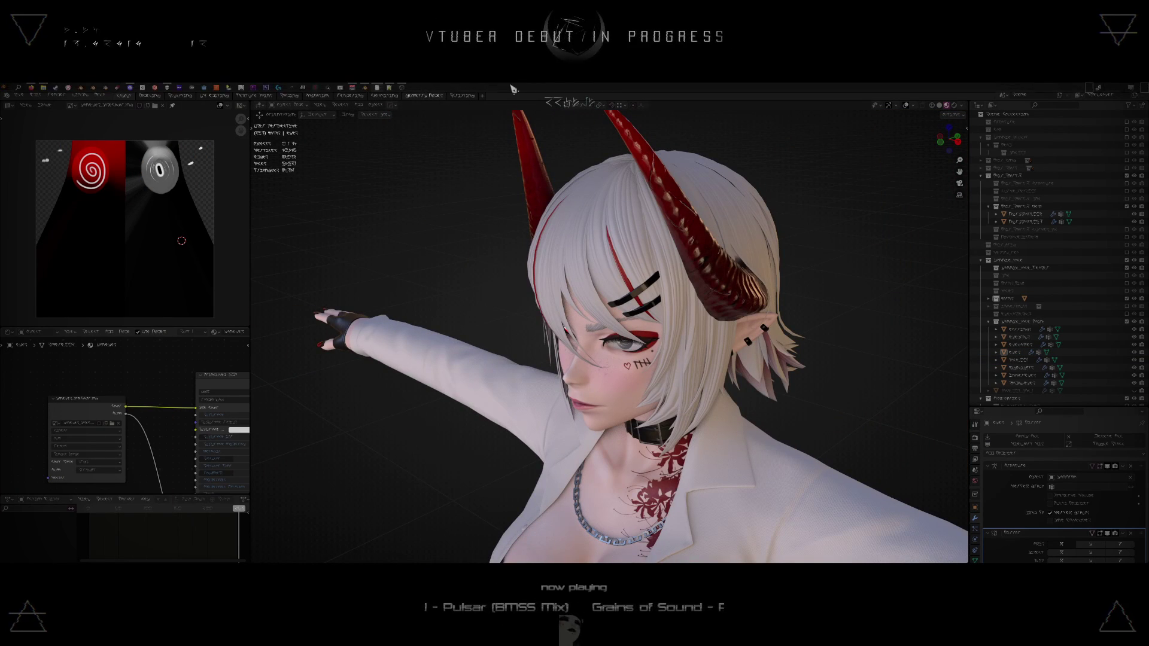
mouse_move(157, 88)
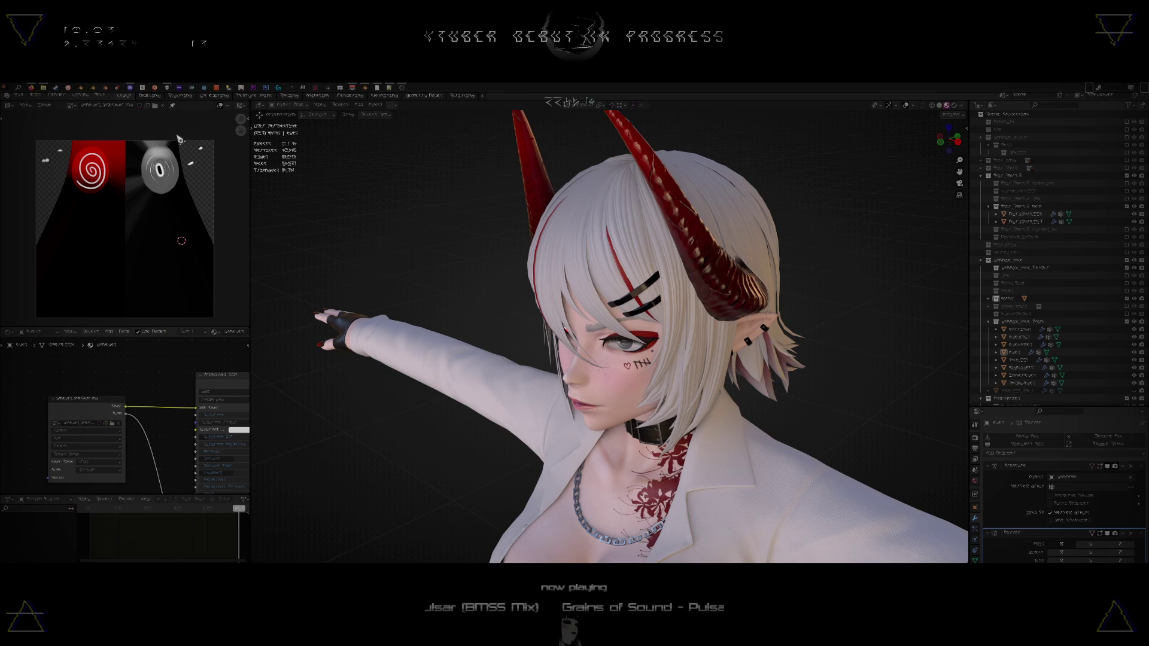
- Open a second Blender instance with a new General file and maximize its window
key(ctrl+shift+s)
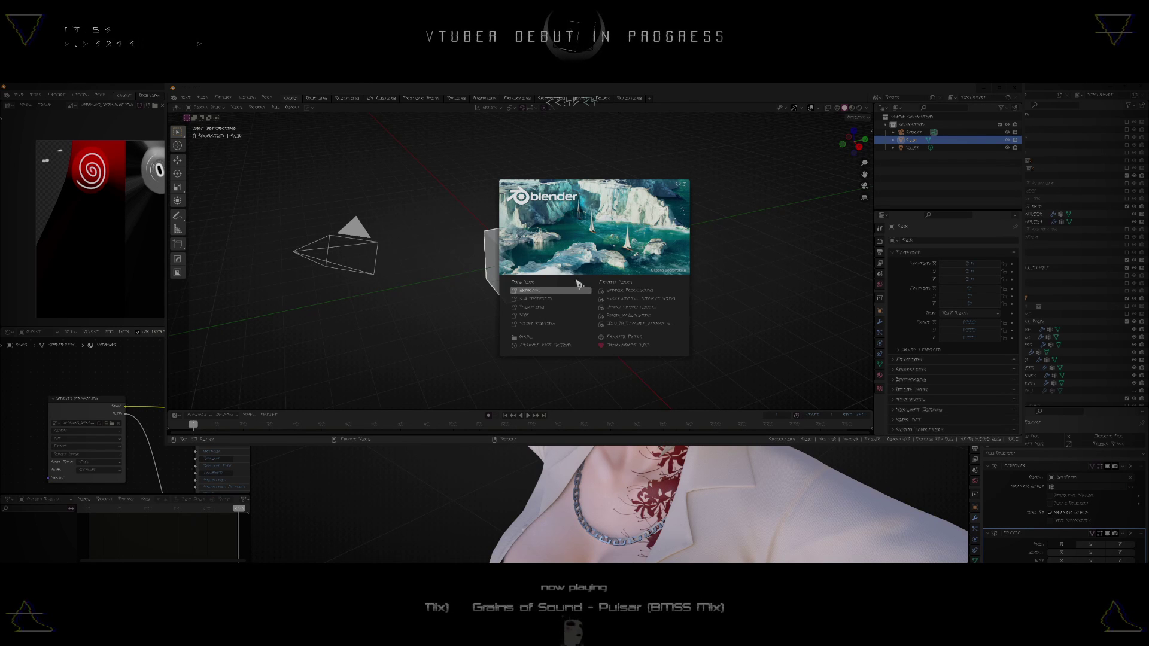
click(530, 290)
click(1001, 88)
scroll(556, 293, down, 2)
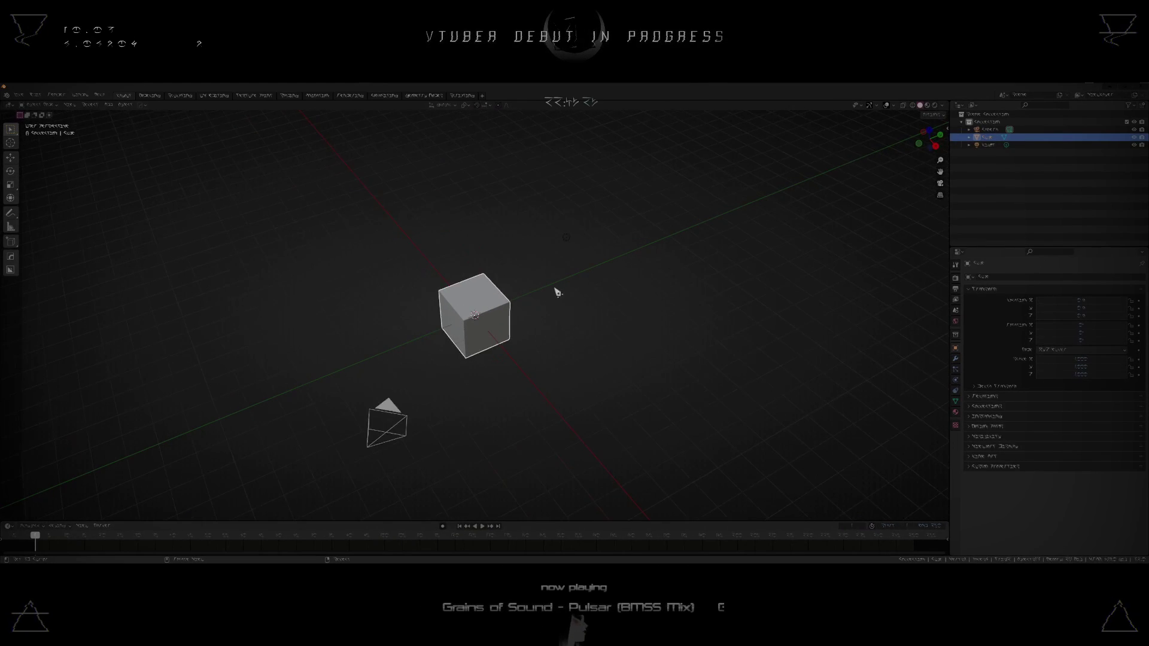
- Delete all default objects from the new scene and look at it from the top
scroll(546, 293, up, 3)
key(a)
key(Delete)
key(KP_7)
- Add a camera facing straight down and raise it above the world origin
key(shift+a)
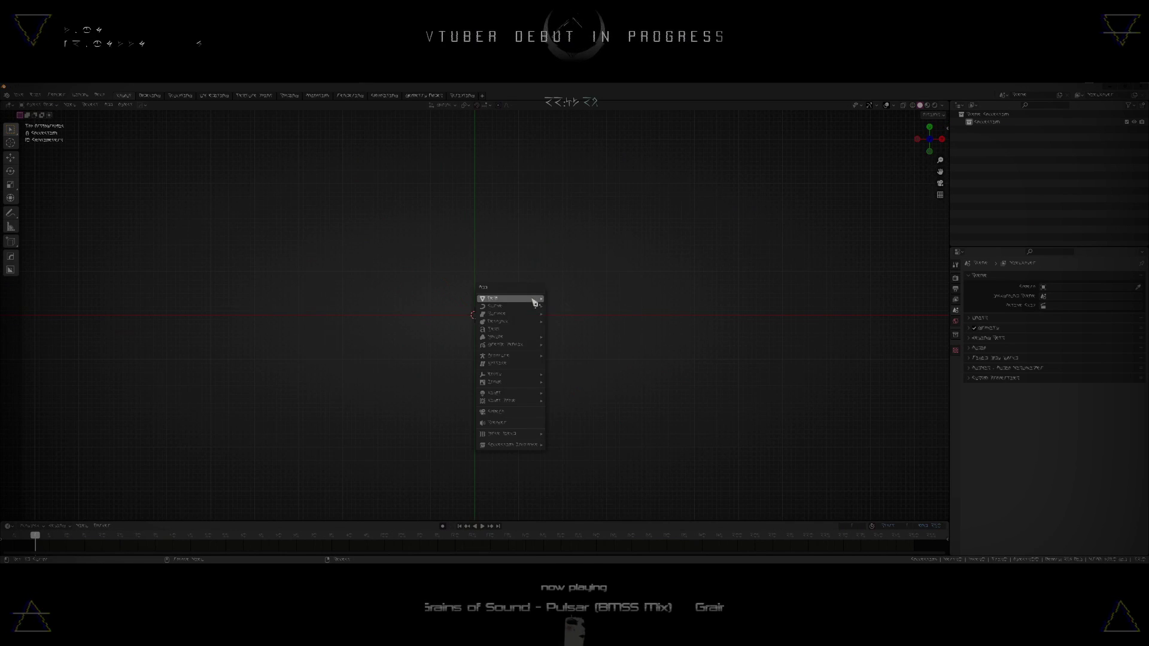
click(513, 411)
key(KP_3)
key(g)
click(529, 212)
middle_drag(529, 218, 389, 367)
scroll(389, 366, up, 3)
shift+middle_drag(389, 366, 378, 418)
- Change the camera's lens type to Orthographic
click(955, 381)
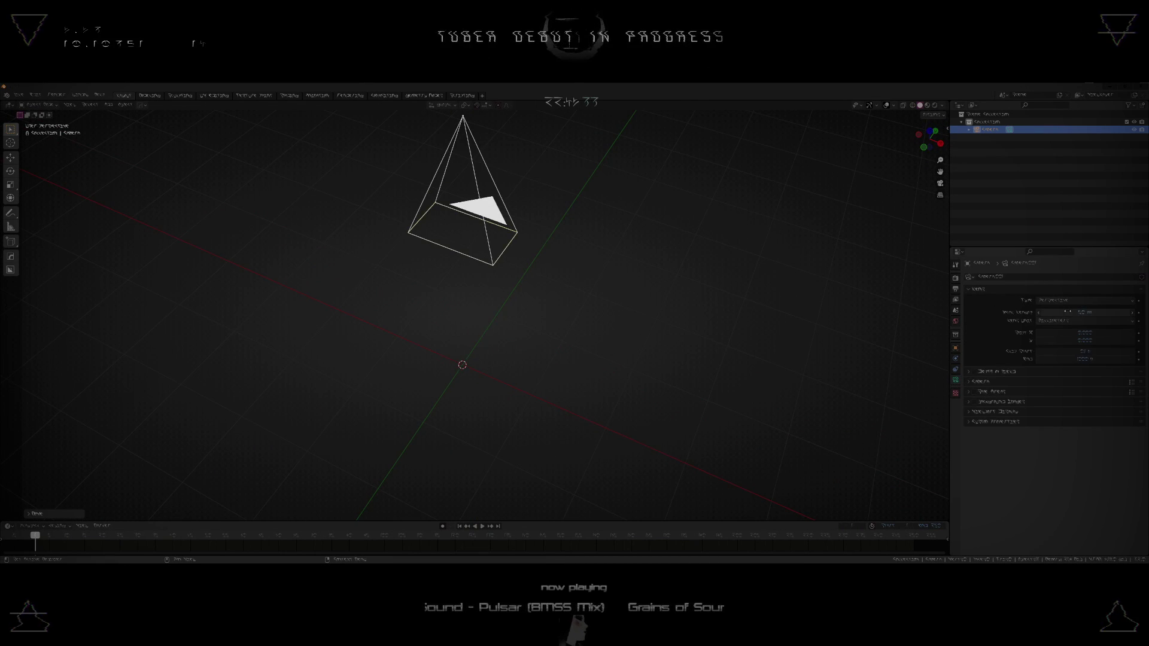
click(1074, 301)
click(1071, 319)
middle_drag(700, 308, 658, 301)
click(464, 329)
- Switch to the file explorer, enlarge it, and bring the exported eye UV image from the textures folder into the scene
key(shift+a)
key(alt+Tab)
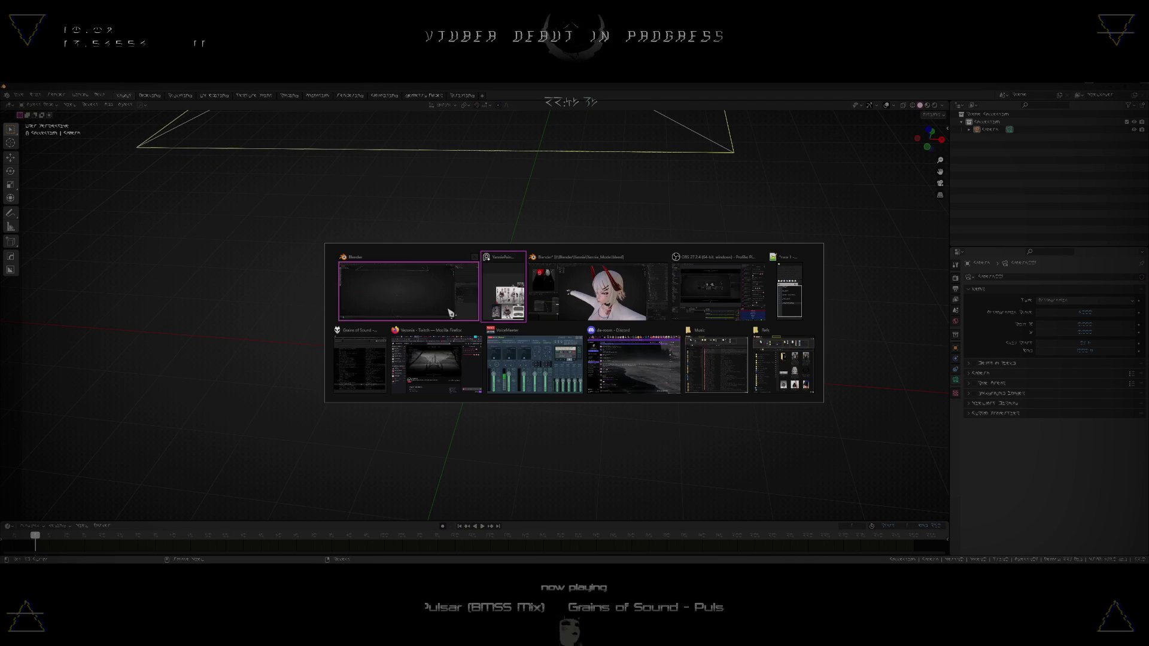
click(793, 359)
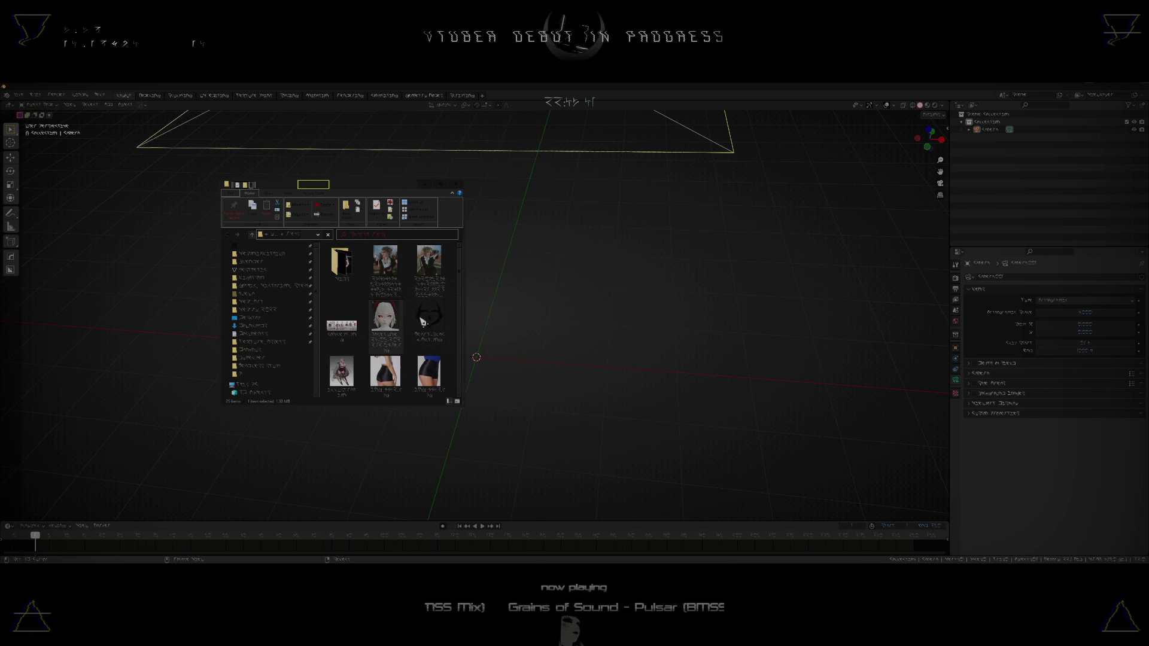
drag(462, 325, 590, 328)
drag(234, 406, 234, 437)
click(253, 237)
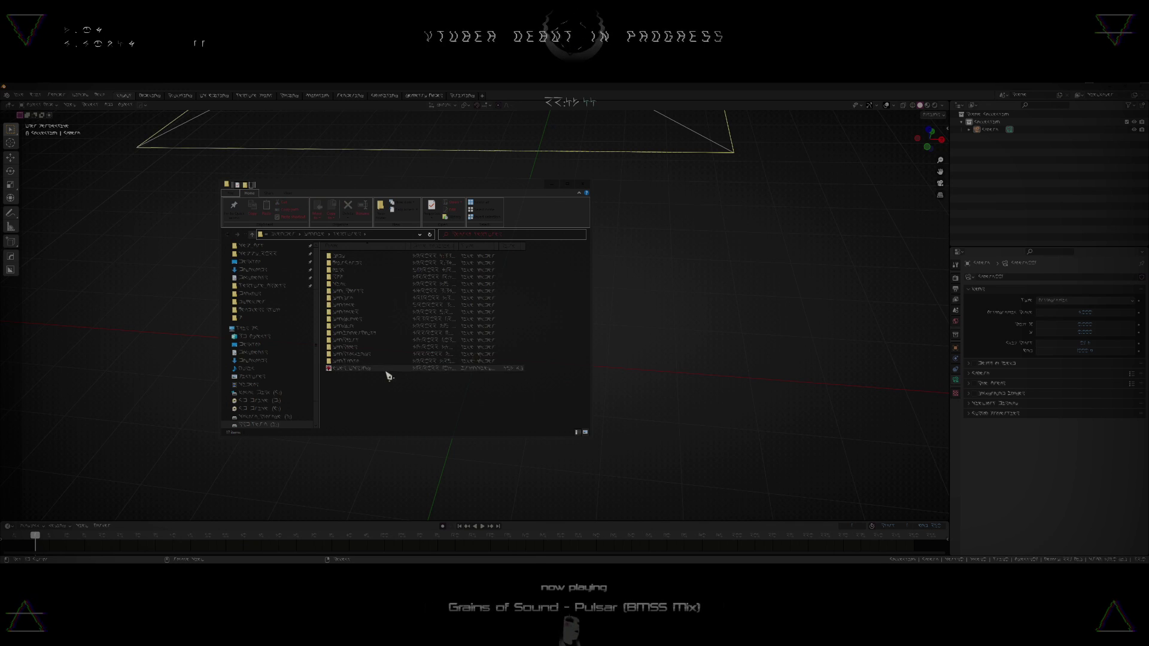
click(359, 369)
drag(619, 393, 617, 395)
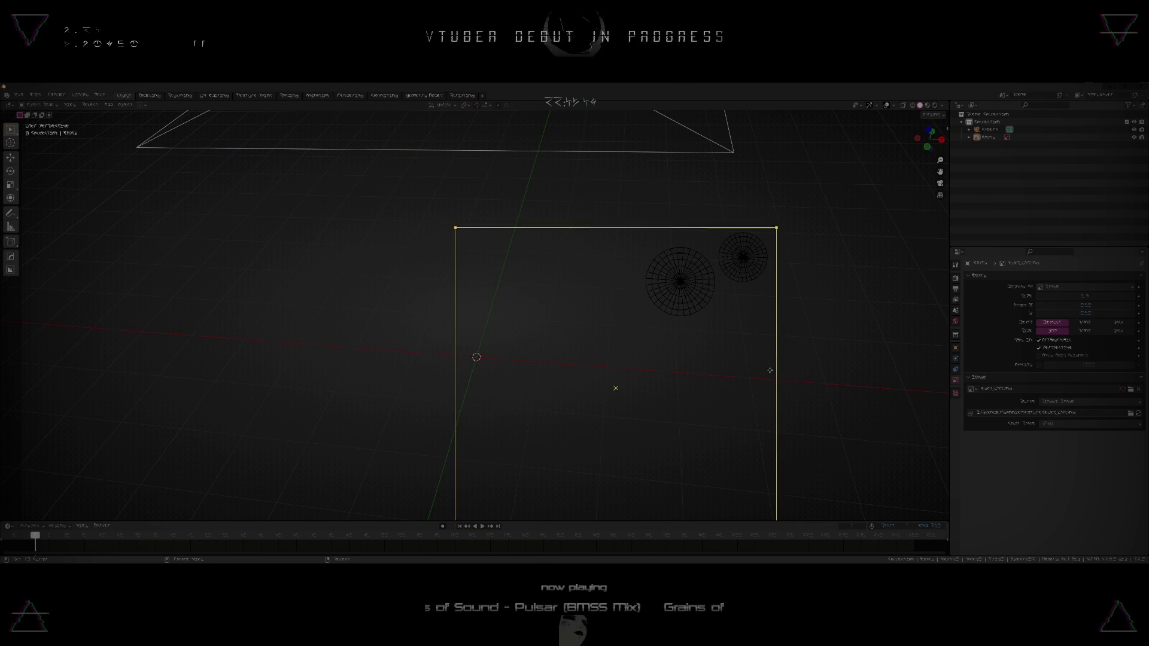
- Clear the UV image's location and rotation so it lies flat at the world origin
right_click(773, 364)
key(alt+g)
key(alt+r)
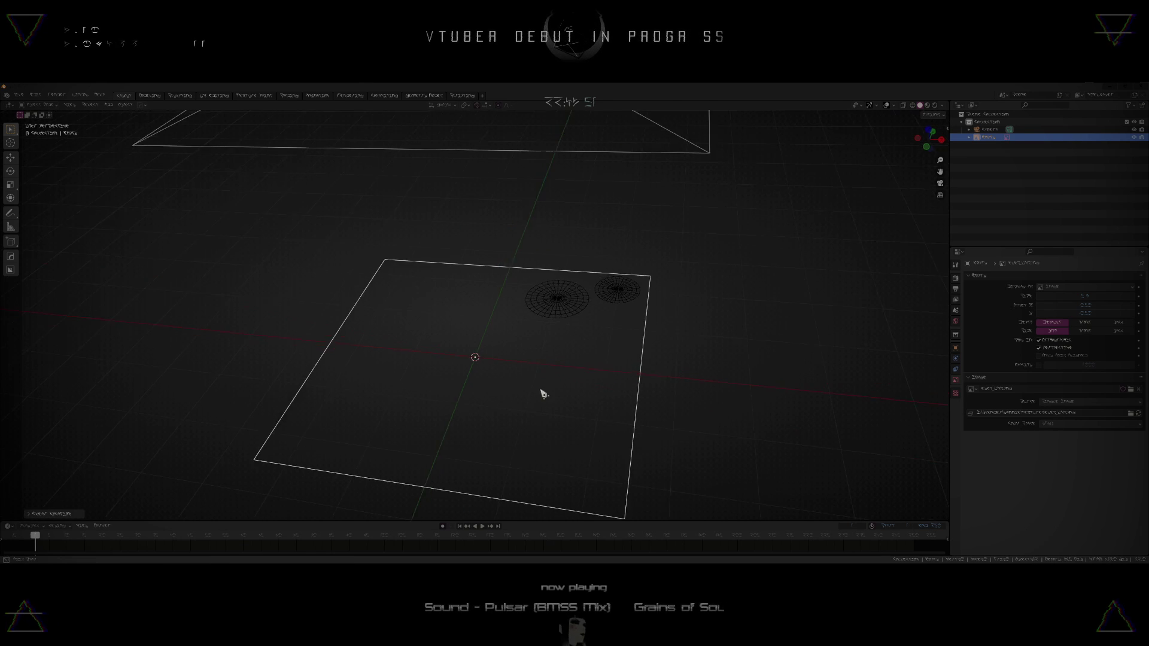
key(KP_7)
shift+middle_drag(513, 406, 526, 325)
key(KP_7)
- Look through the camera and scale the UV image down inside its view
shift+click(516, 387)
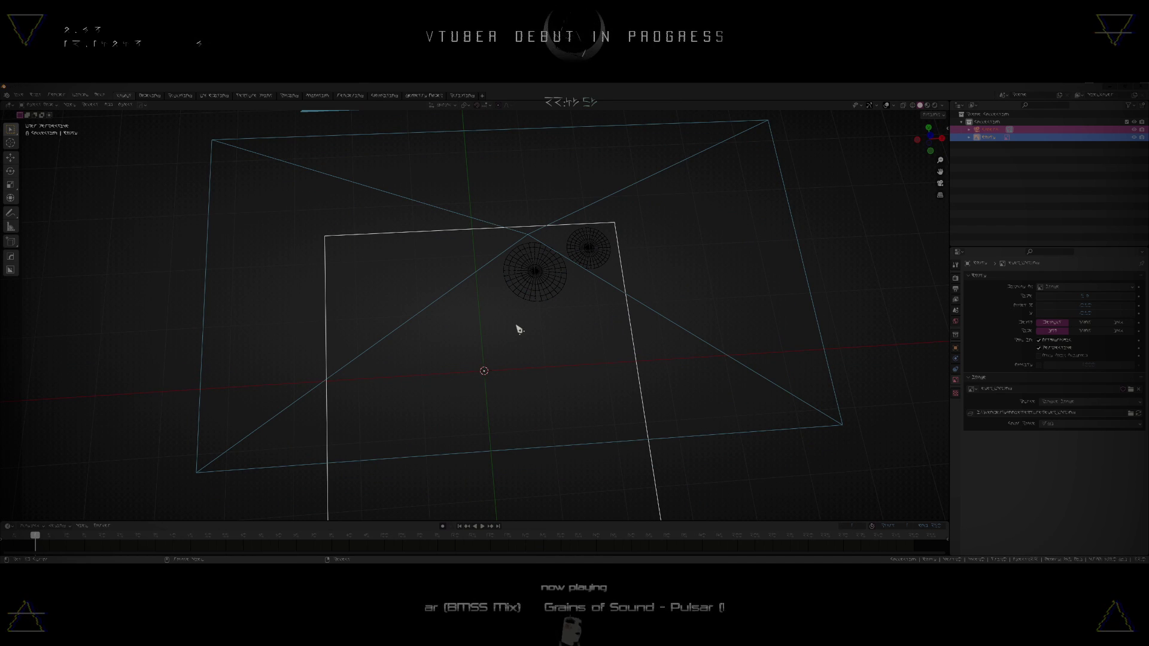
key(KP_0)
click(556, 246)
right_click(669, 227)
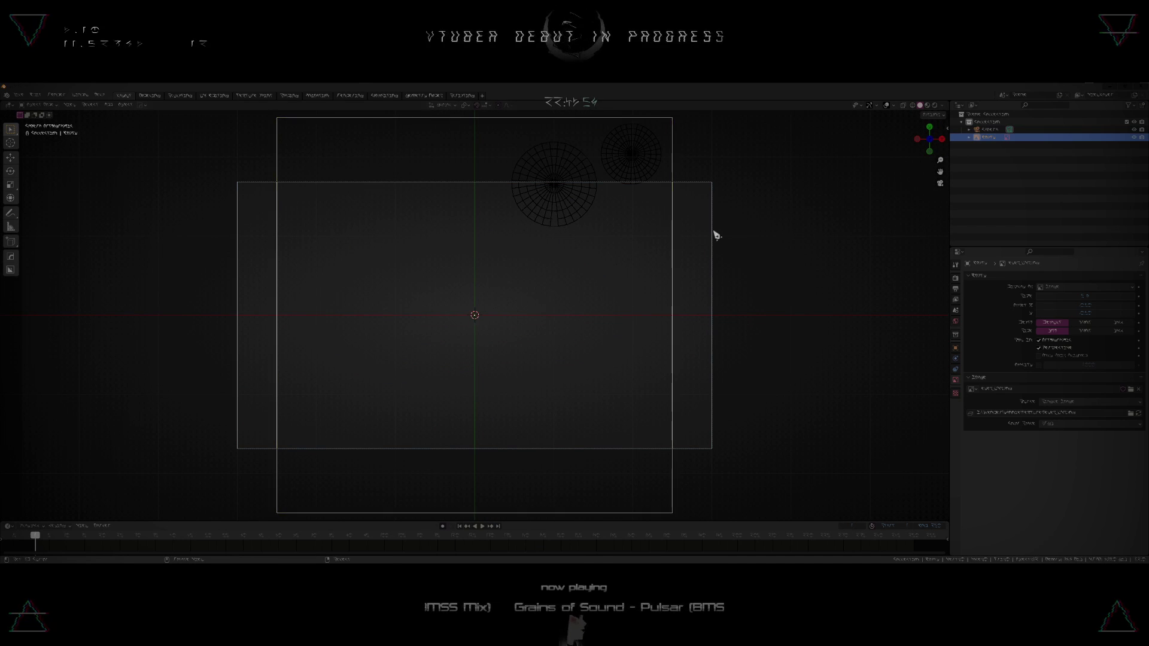
key(s)
click(663, 242)
- Select the camera and set the output resolution to a square format
right_click(713, 241)
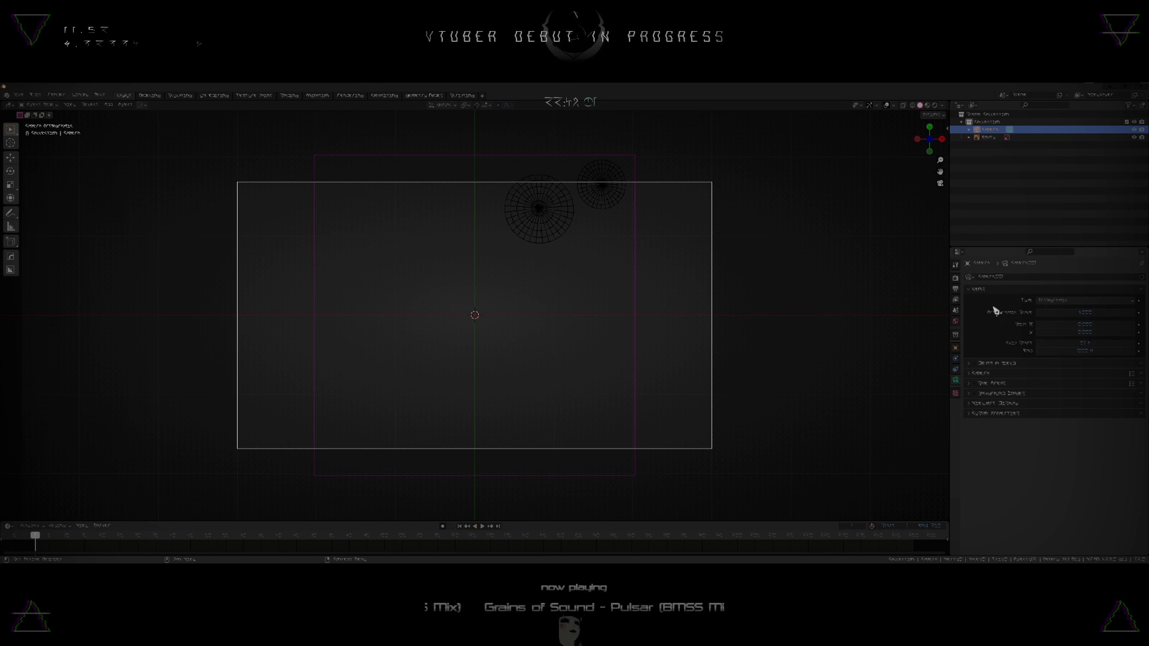
click(955, 279)
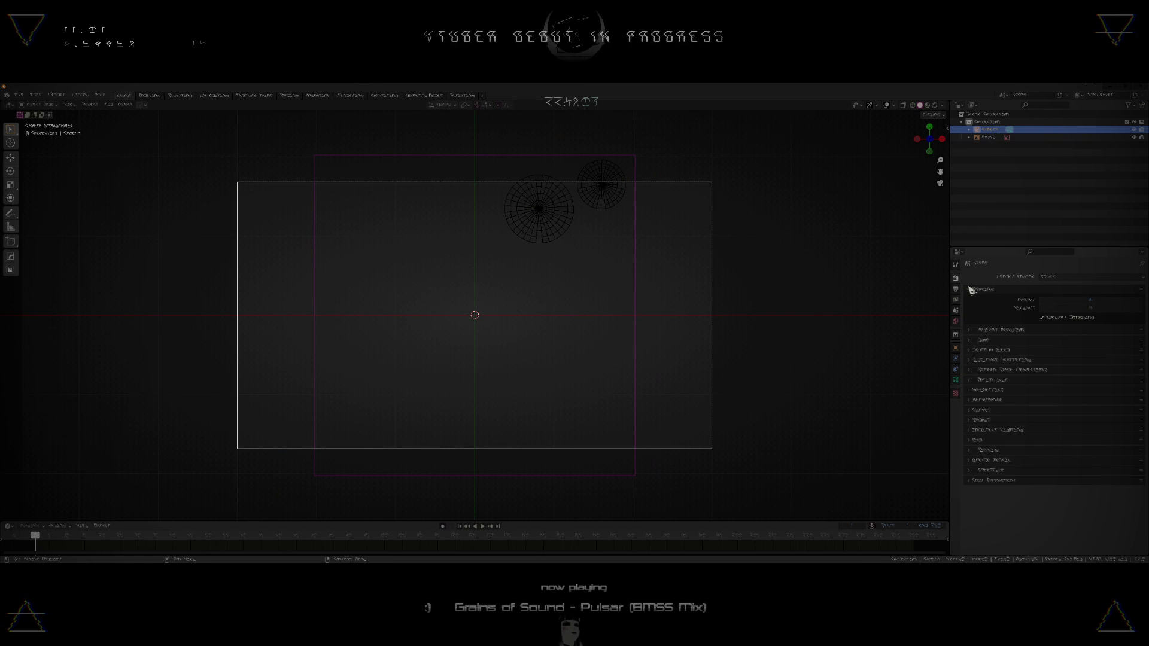
click(956, 289)
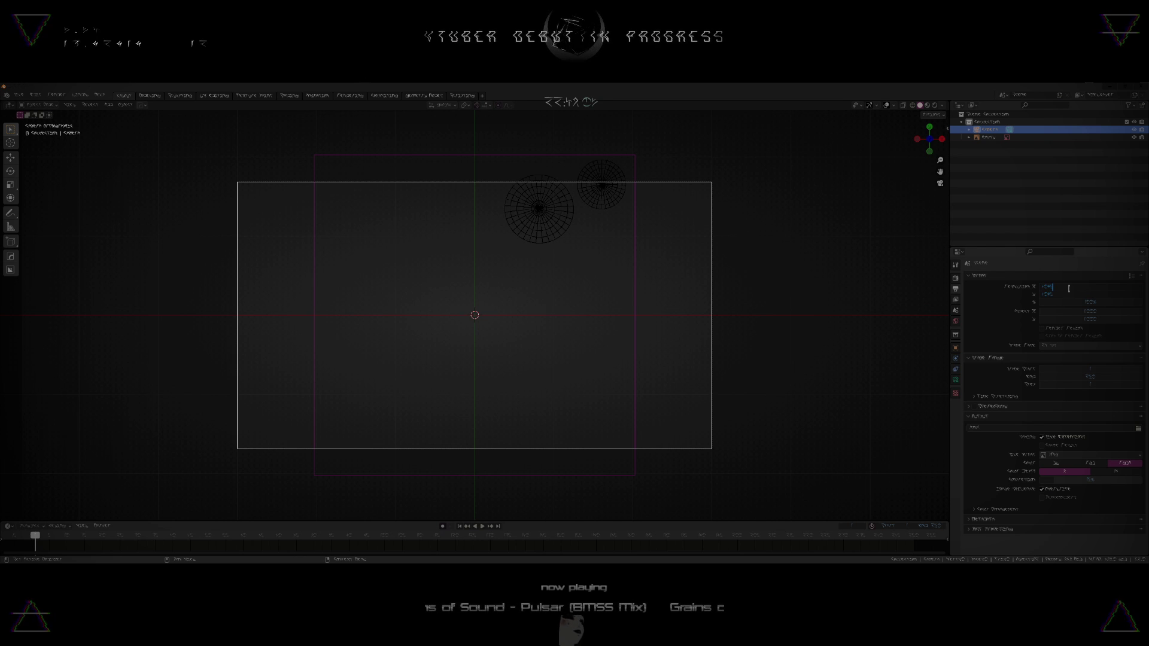
key(Return)
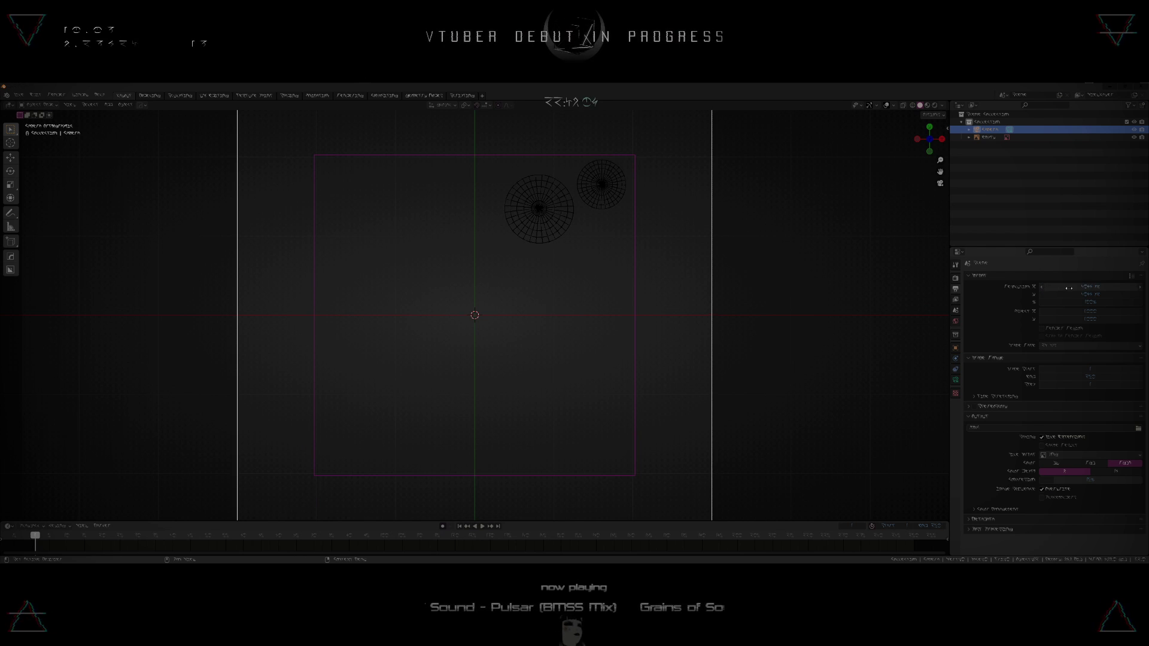
- Scale the UV image to match the borders of the square camera frame
click(573, 323)
key(s)
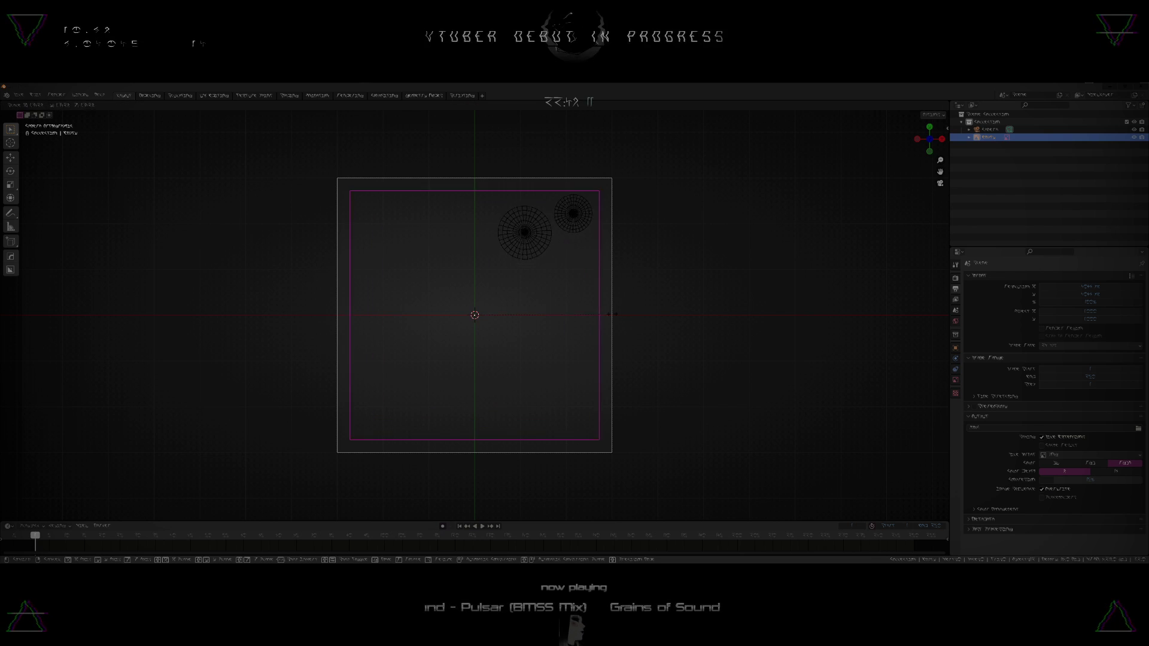
click(626, 312)
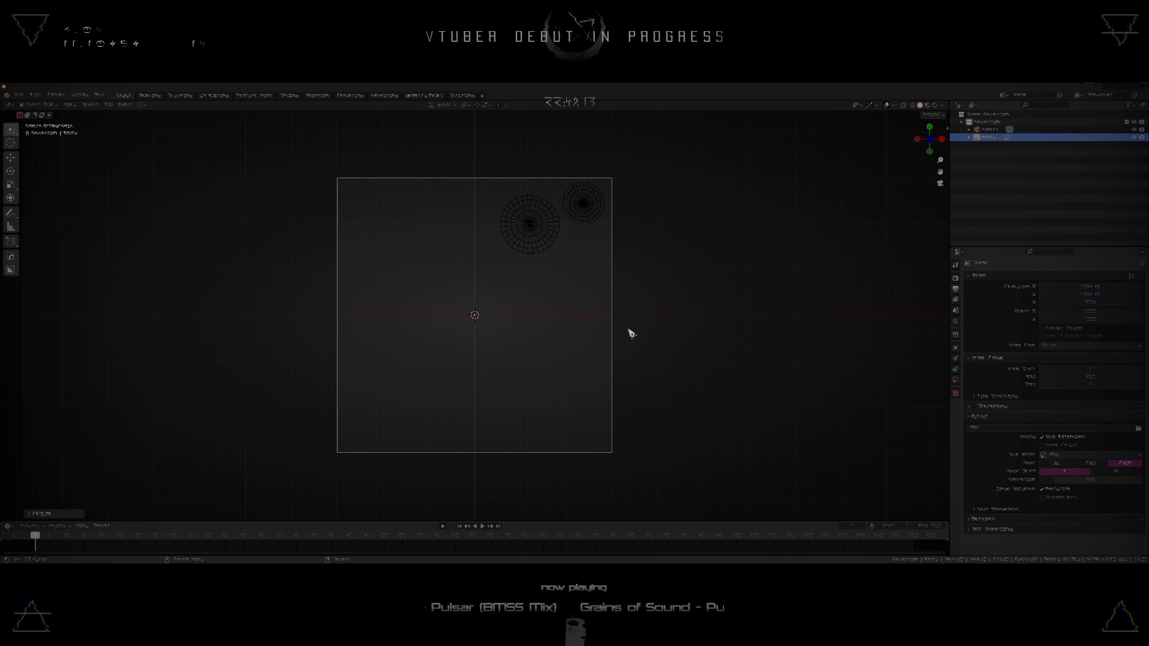
- Select the camera and move it higher along the Z axis above the UV image
click(633, 348)
middle_drag(567, 370, 491, 391)
scroll(525, 317, down, 4)
scroll(484, 369, down, 1)
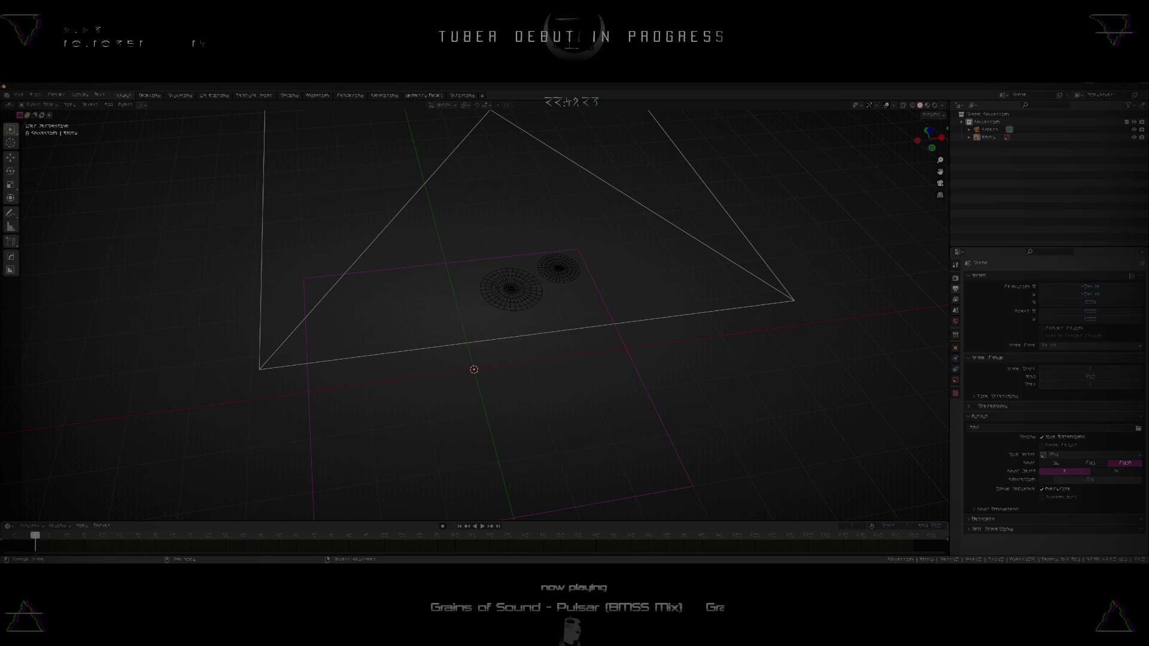
middle_drag(511, 405, 510, 365)
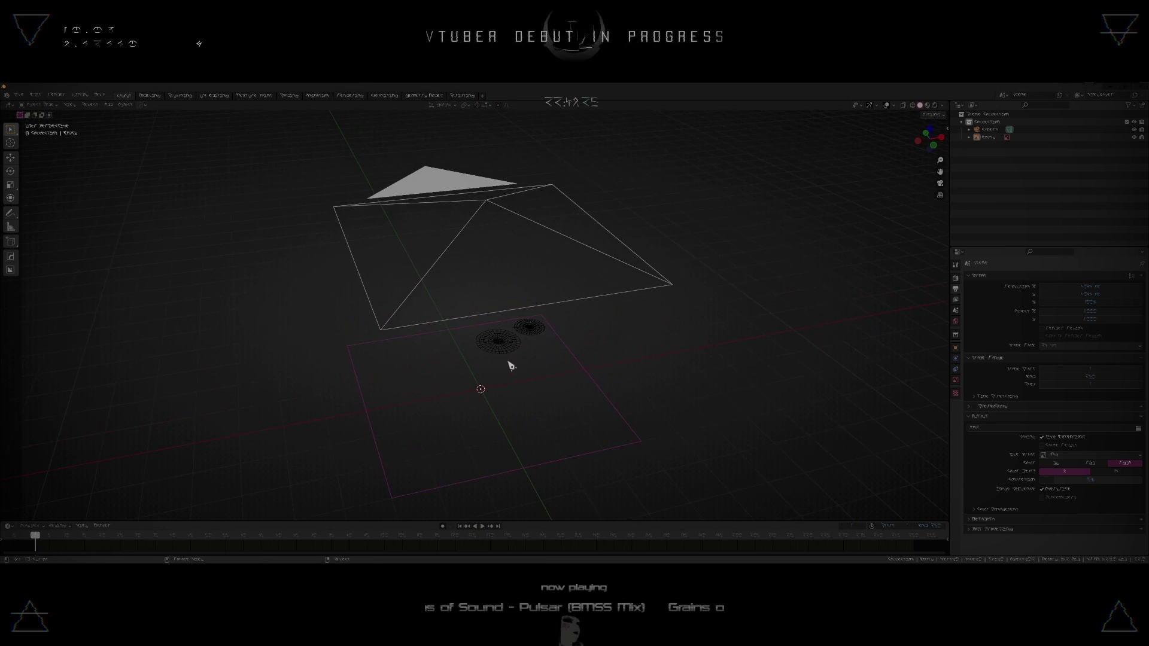
right_click(516, 310)
scroll(516, 310, down, 3)
key(g)
key(z)
click(508, 218)
- Select everything and check through the camera how the UV image lines up with the frame
middle_drag(520, 342, 509, 378)
key(a)
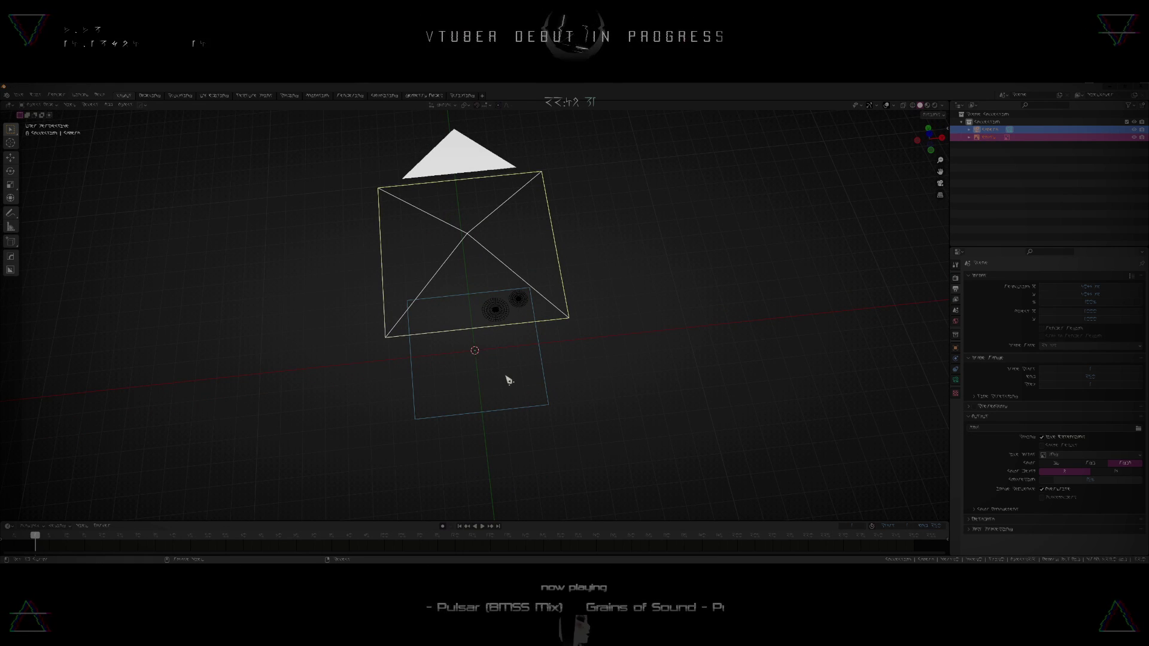
key(KP_0)
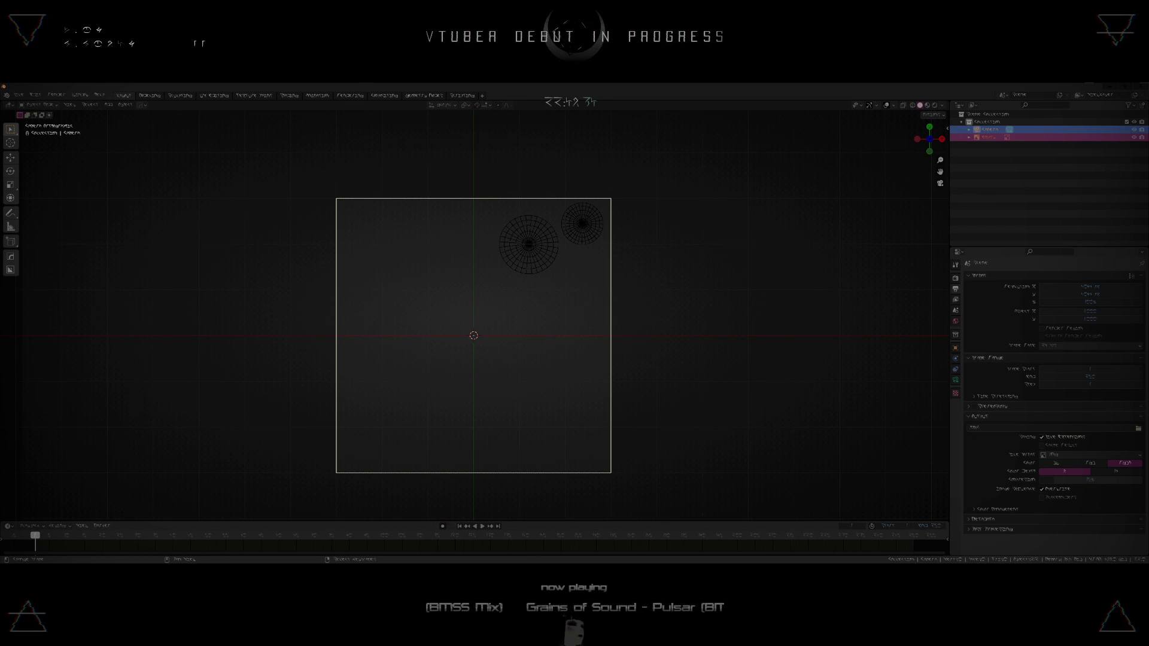
scroll(505, 362, down, 3)
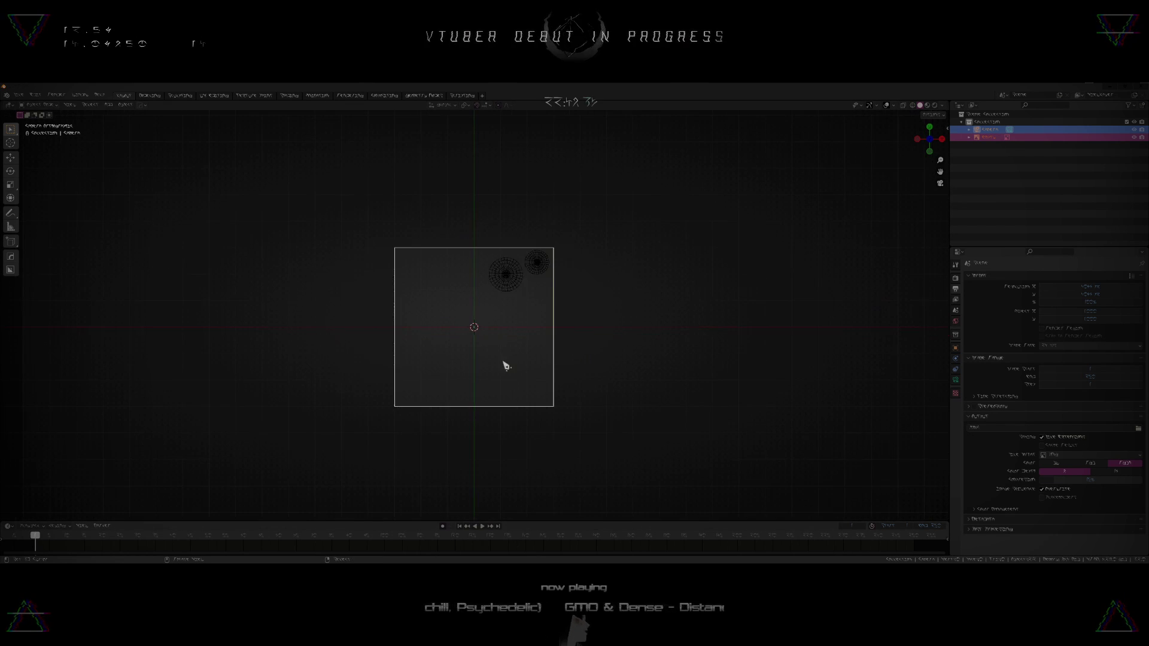
scroll(489, 397, up, 2)
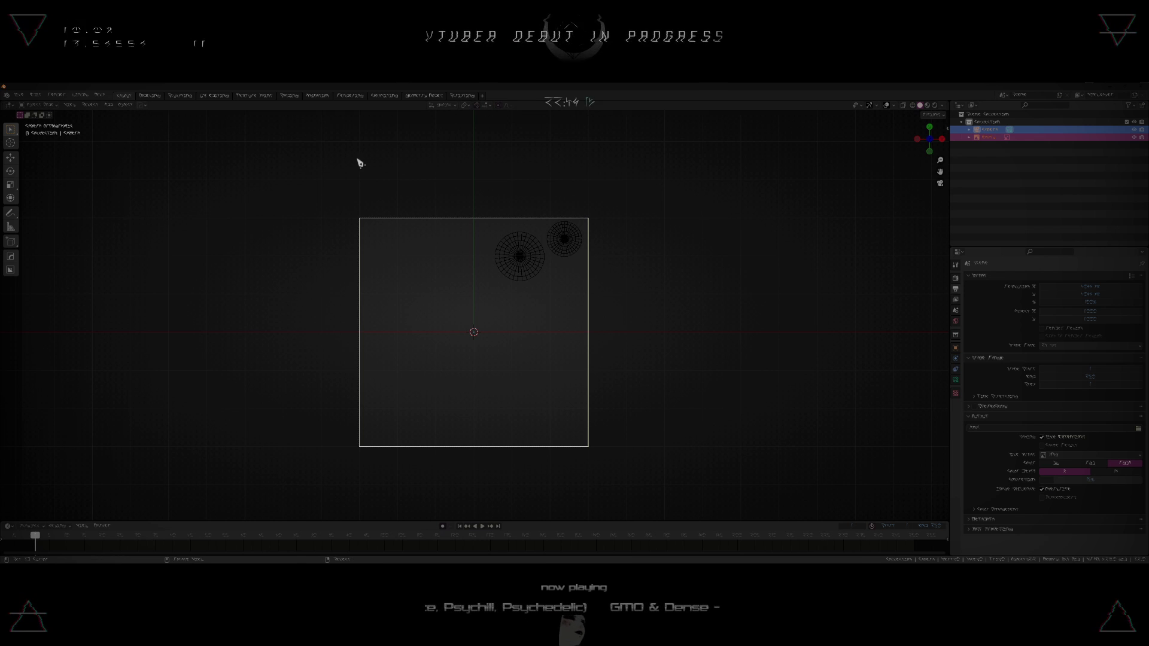
scroll(488, 364, up, 3)
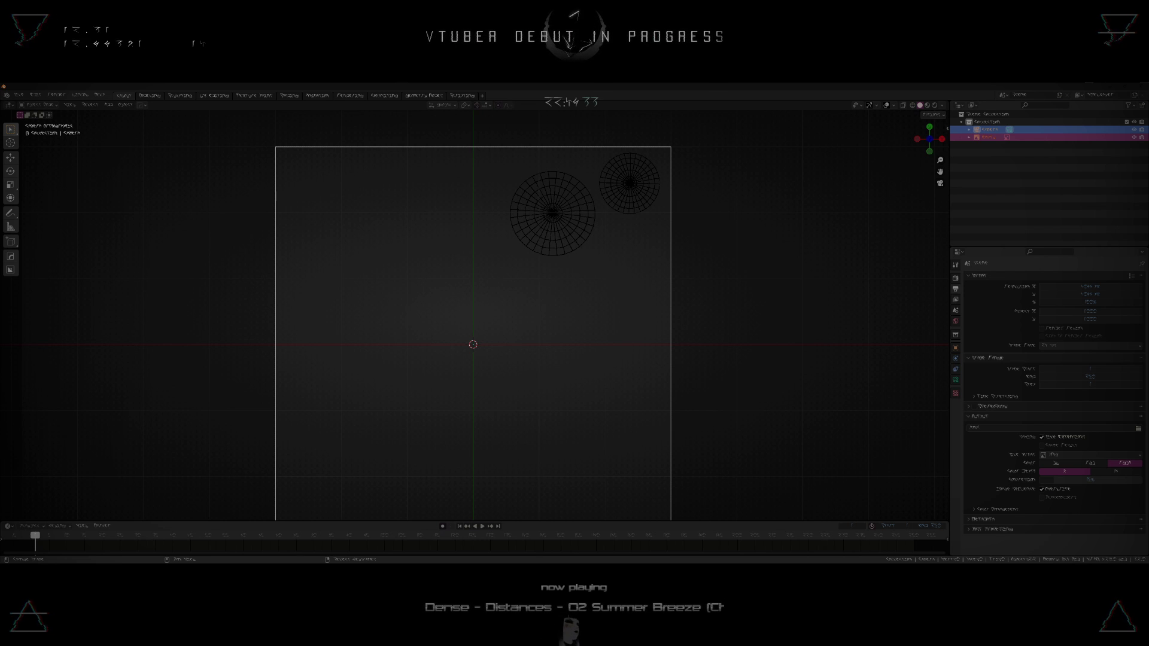
scroll(535, 296, down, 2)
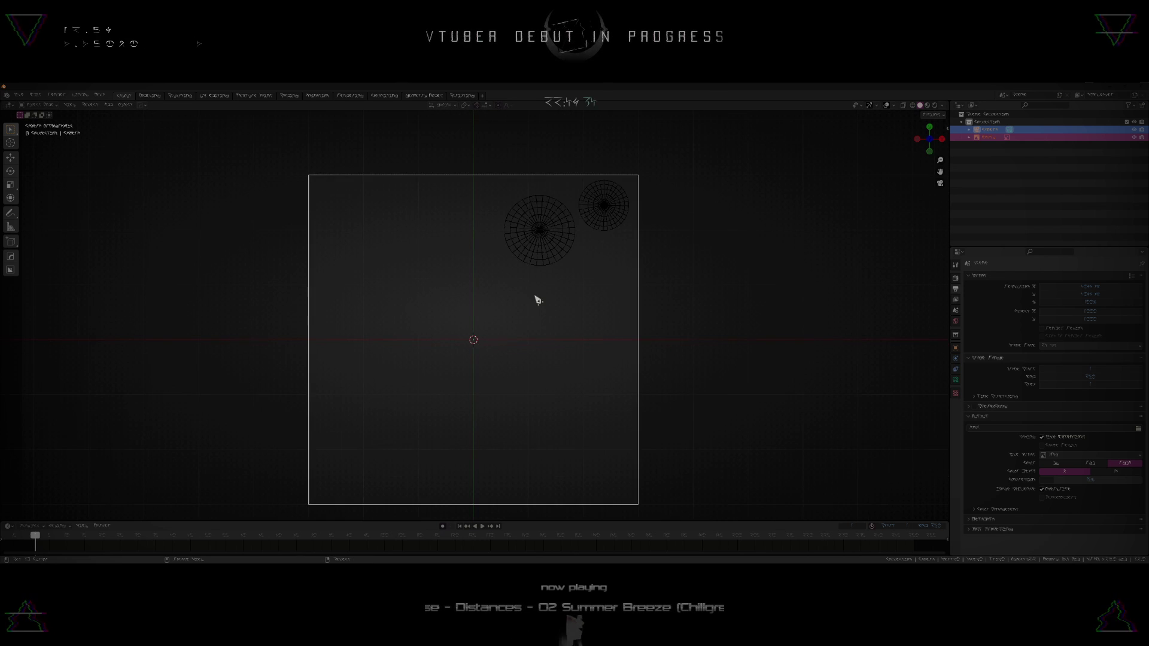
- Add a mesh circle at the center of the UV image
middle_drag(524, 340, 534, 302)
scroll(529, 363, down, 2)
middle_drag(529, 363, 505, 359)
right_click(618, 412)
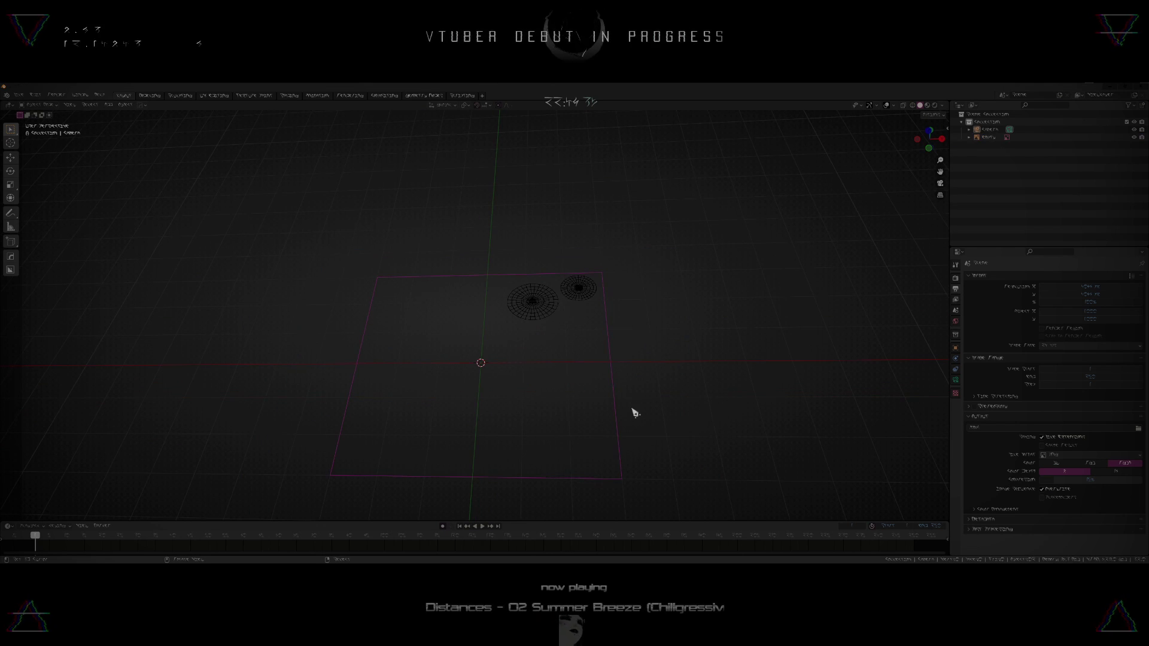
right_click(616, 410)
middle_drag(616, 410, 478, 364)
scroll(481, 363, up, 1)
key(shift+a)
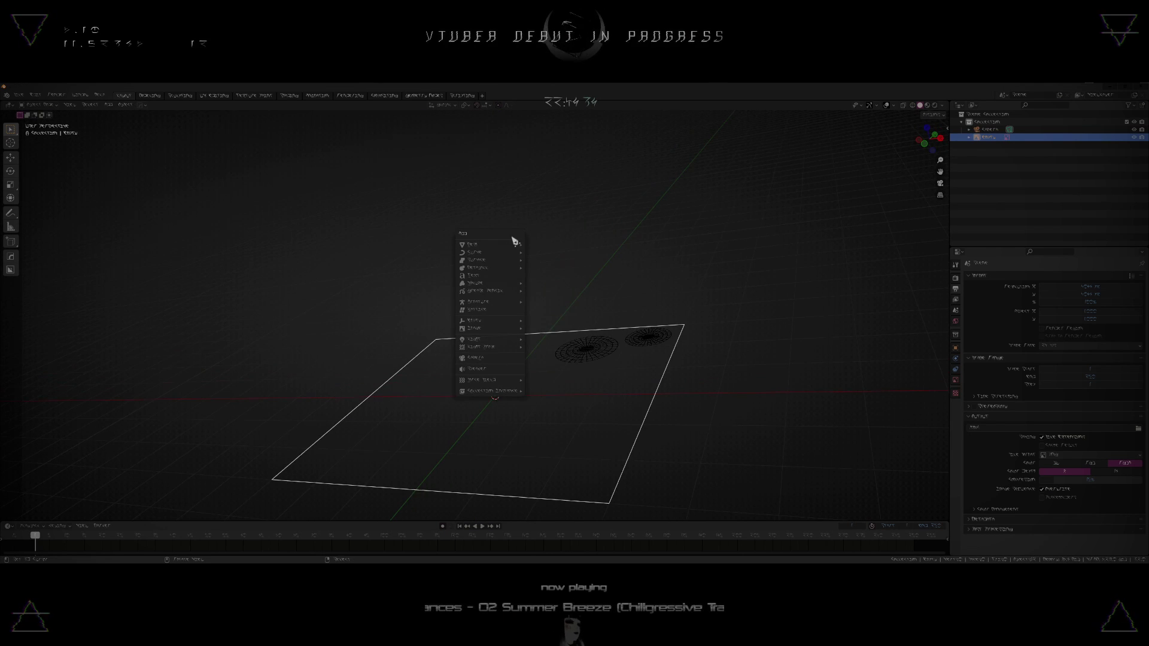
mouse_move(514, 239)
click(546, 287)
- Fill the circle with a face and scale it down in Edit Mode to about half its size from the top view
key(KP_7)
key(Tab)
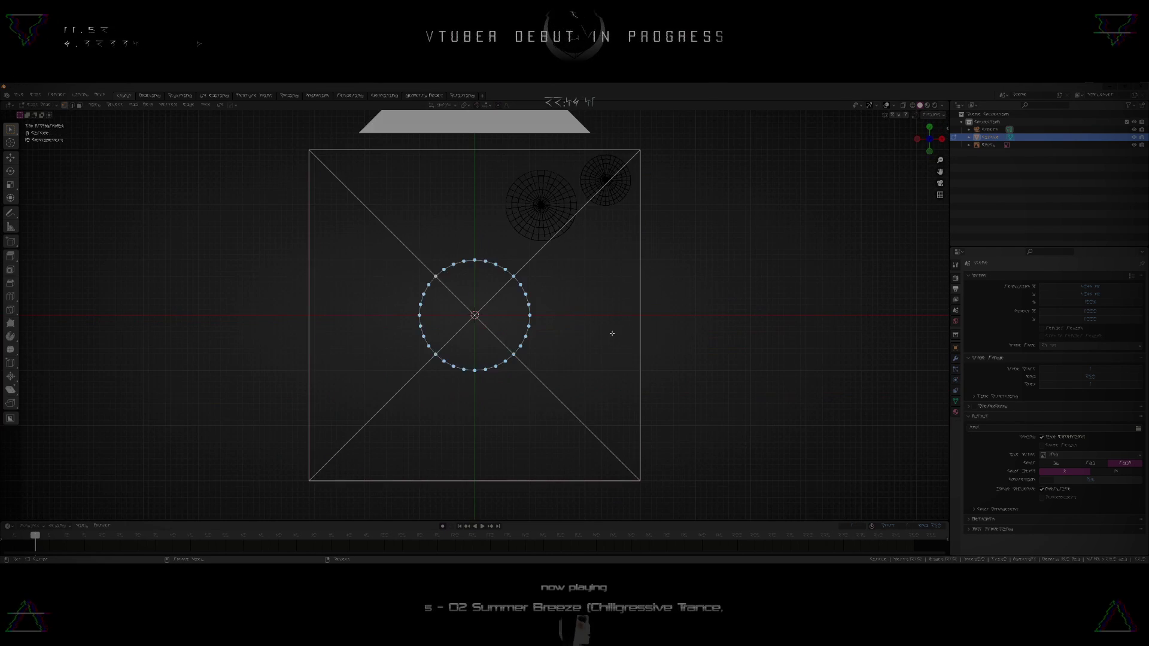
scroll(625, 333, up, 3)
key(f)
key(s)
click(531, 329)
shift+middle_drag(552, 378, 608, 473)
key(Tab)
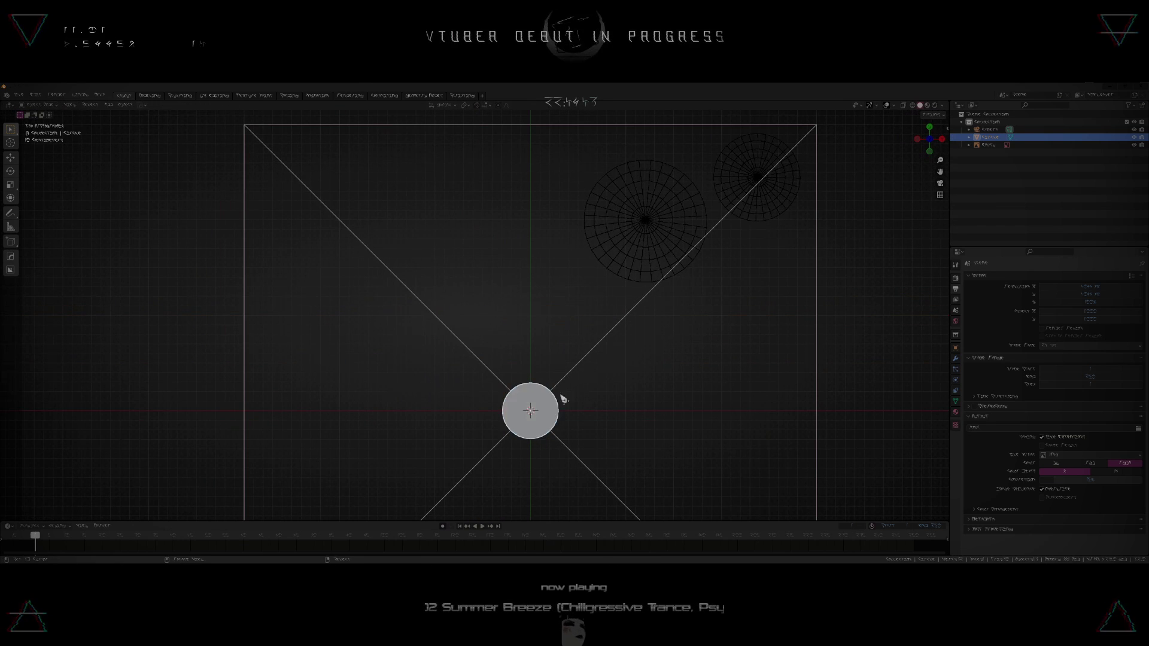
- Move the filled circle onto the larger UV disc and scale it up to cover the disc
key(g)
click(653, 131)
shift+middle_drag(646, 210, 460, 311)
scroll(460, 311, up, 2)
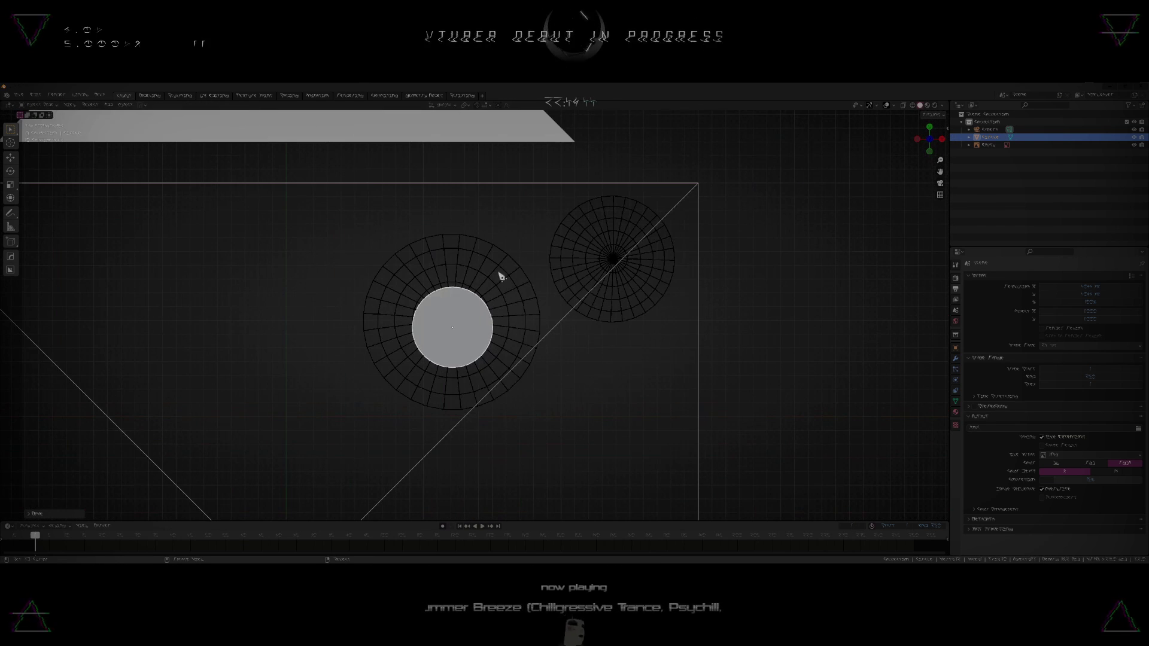
key(s)
right_click(537, 320)
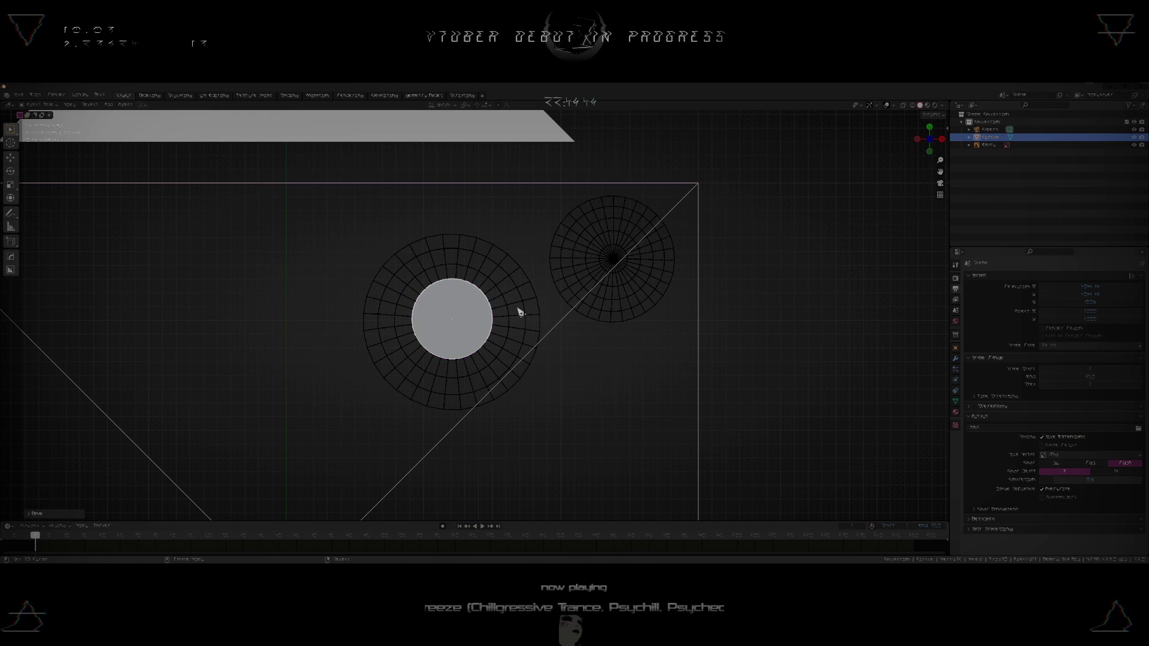
key(s)
click(604, 311)
key(g)
click(604, 314)
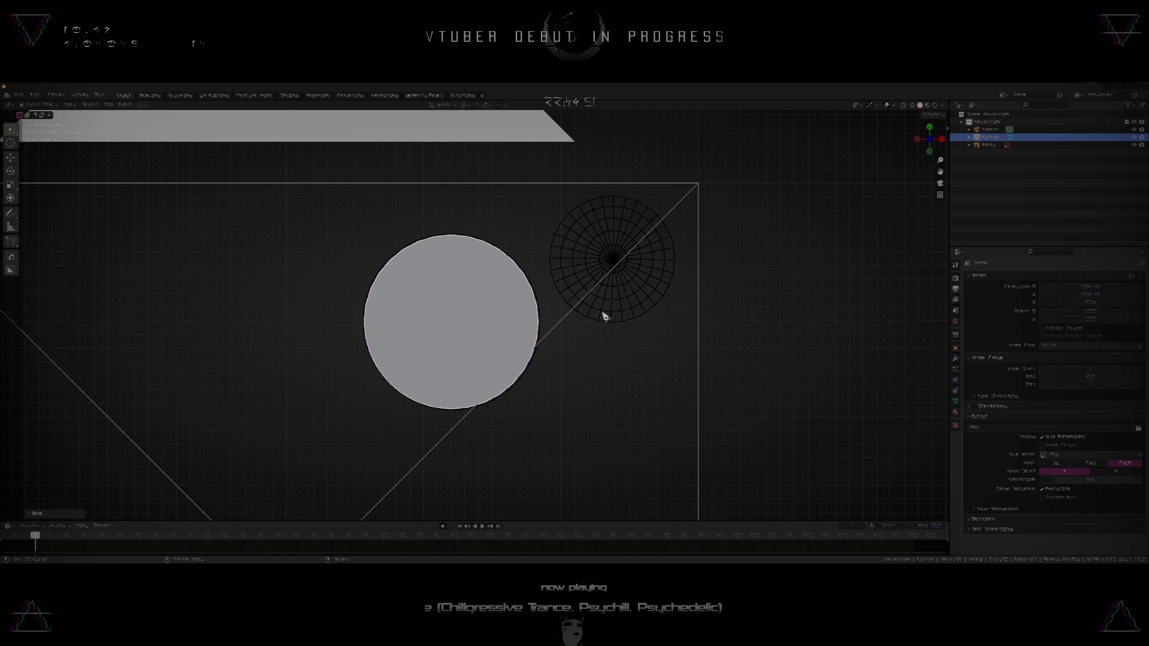
- Switch to the character's Blender window to examine the current eye textures on the face, and return to the UV scene
key(alt+Tab)
click(733, 302)
middle_drag(676, 326, 538, 329)
key(KP_1)
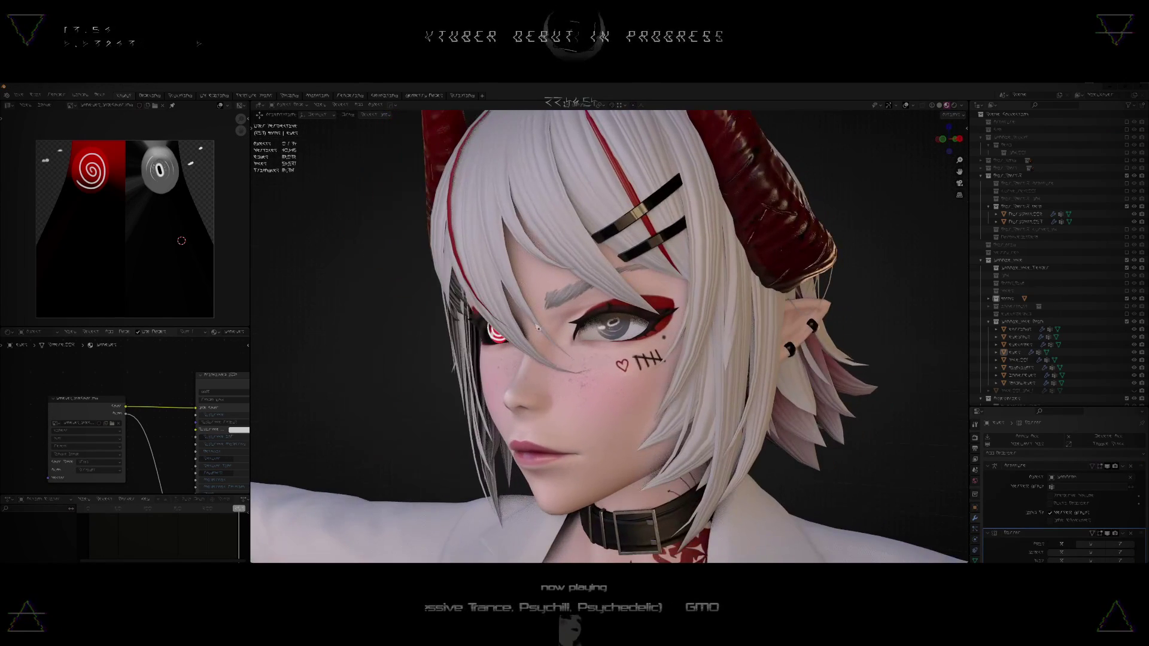
key(alt+Tab)
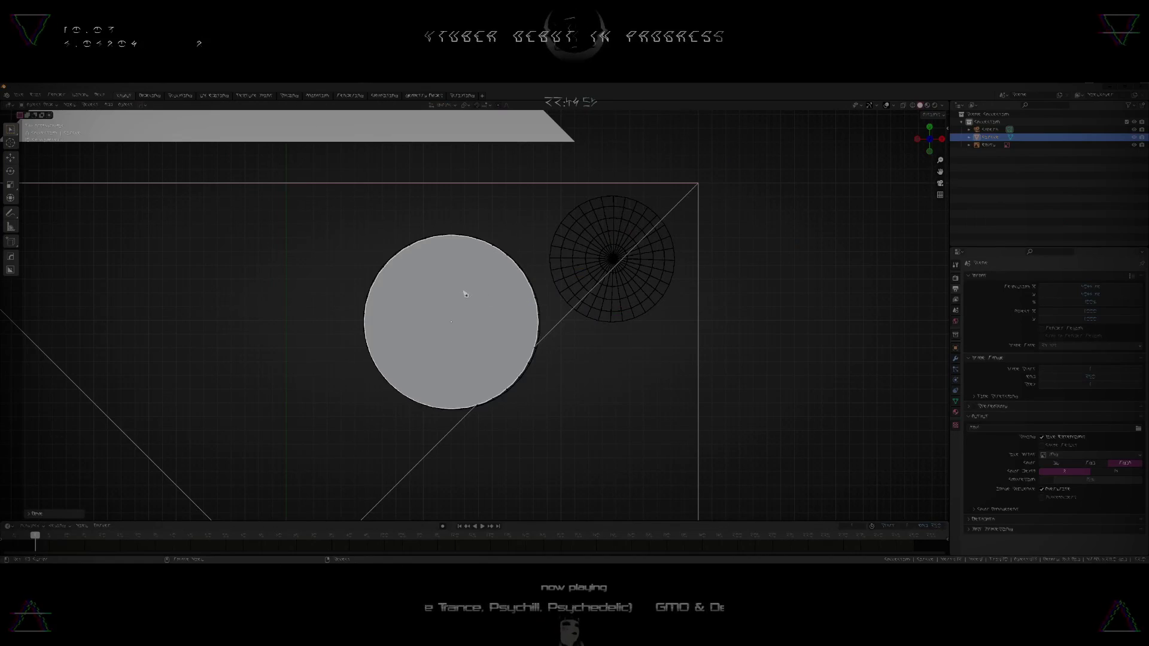
scroll(465, 294, up, 2)
scroll(479, 292, down, 2)
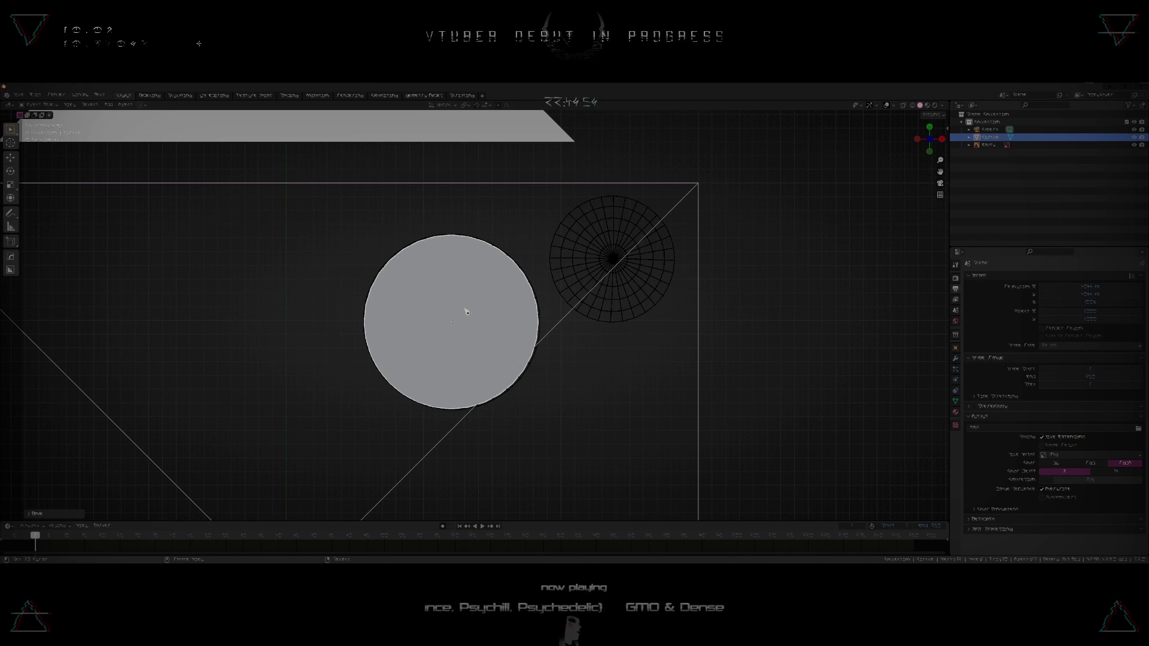
- Apply the filled circle's object transform
scroll(467, 312, down, 4)
shift+middle_drag(445, 308, 500, 250)
key(q)
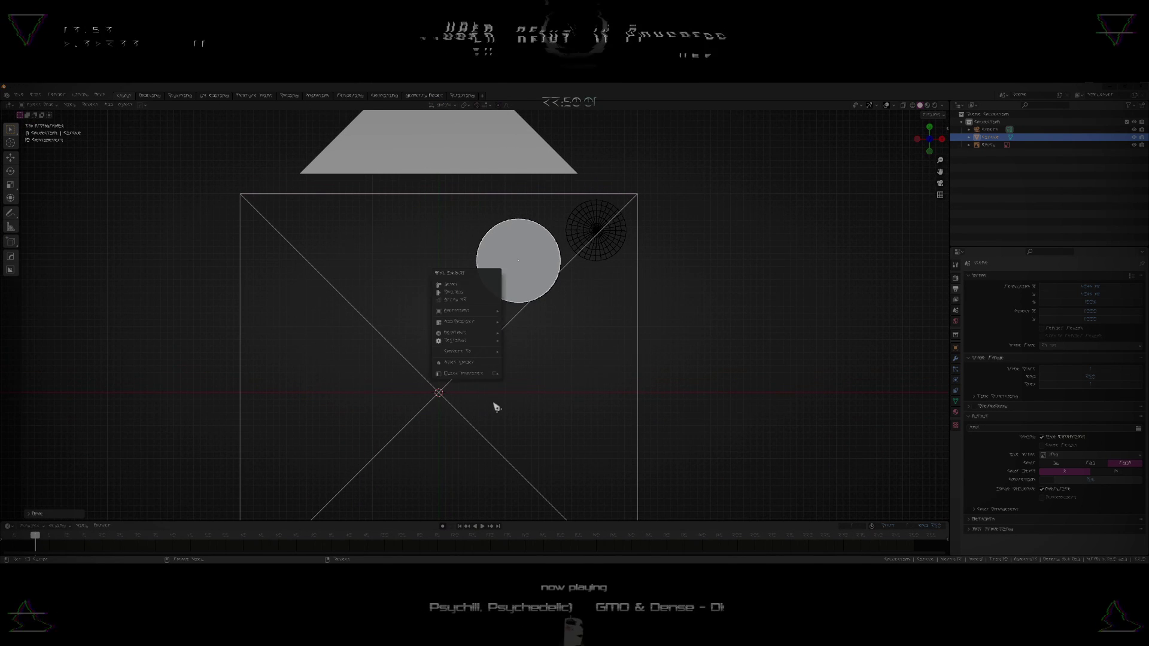
shift+middle_drag(423, 366, 453, 364)
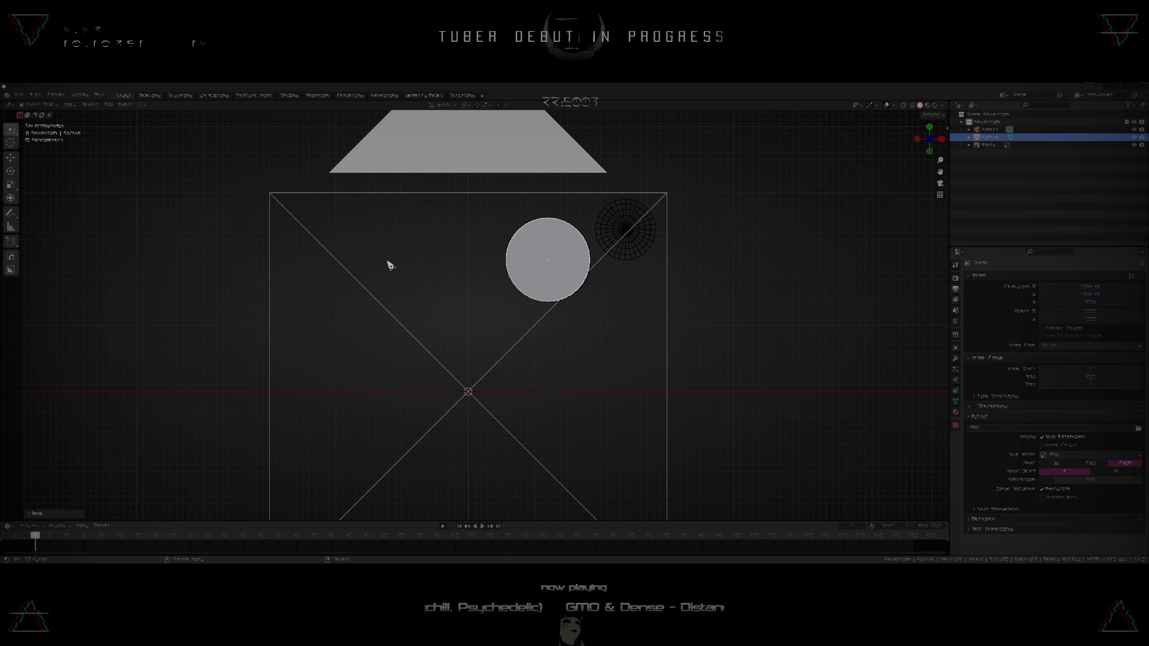
scroll(497, 302, up, 2)
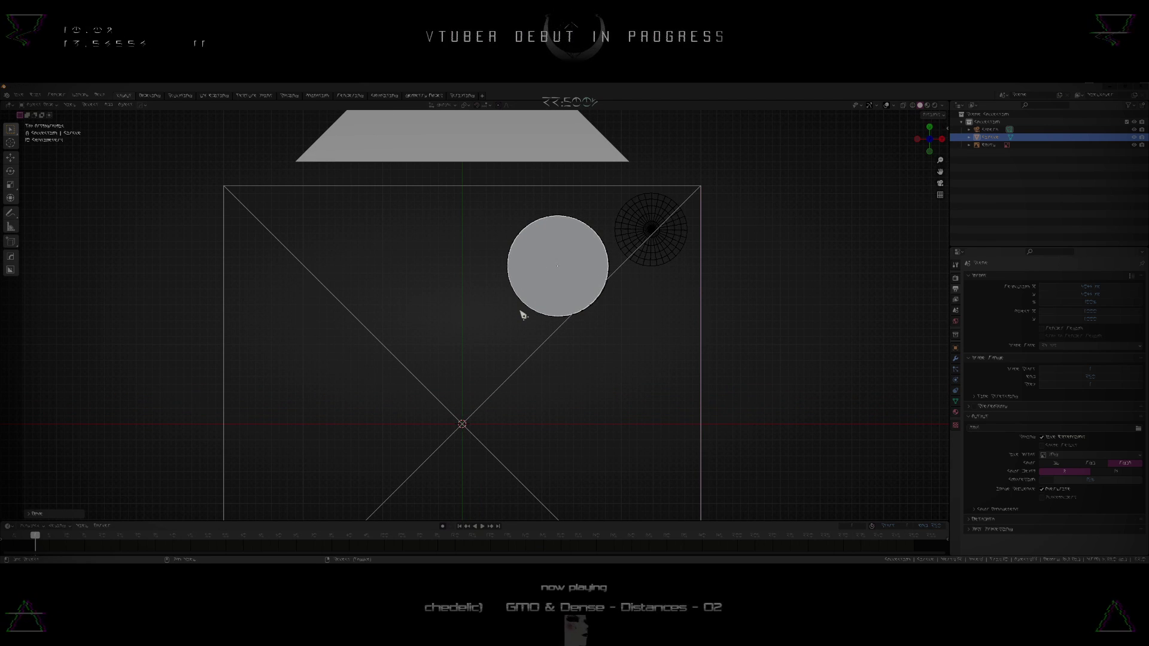
key(ctrl+a)
key(Escape)
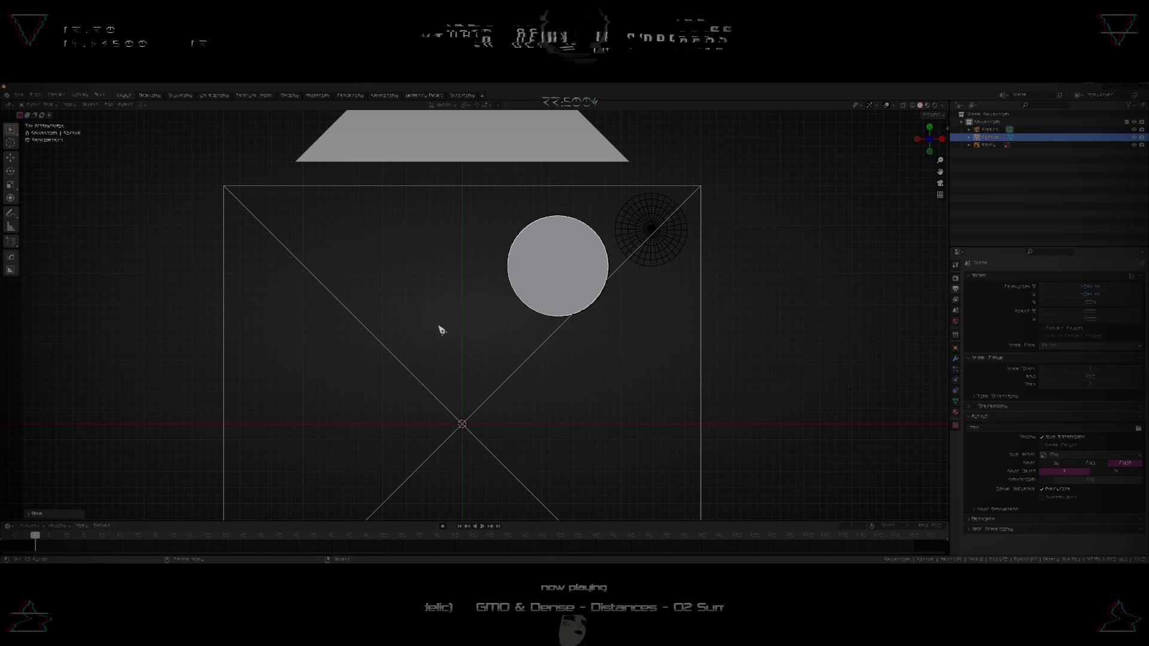
key(ctrl+a)
click(412, 358)
shift+middle_drag(485, 334, 521, 333)
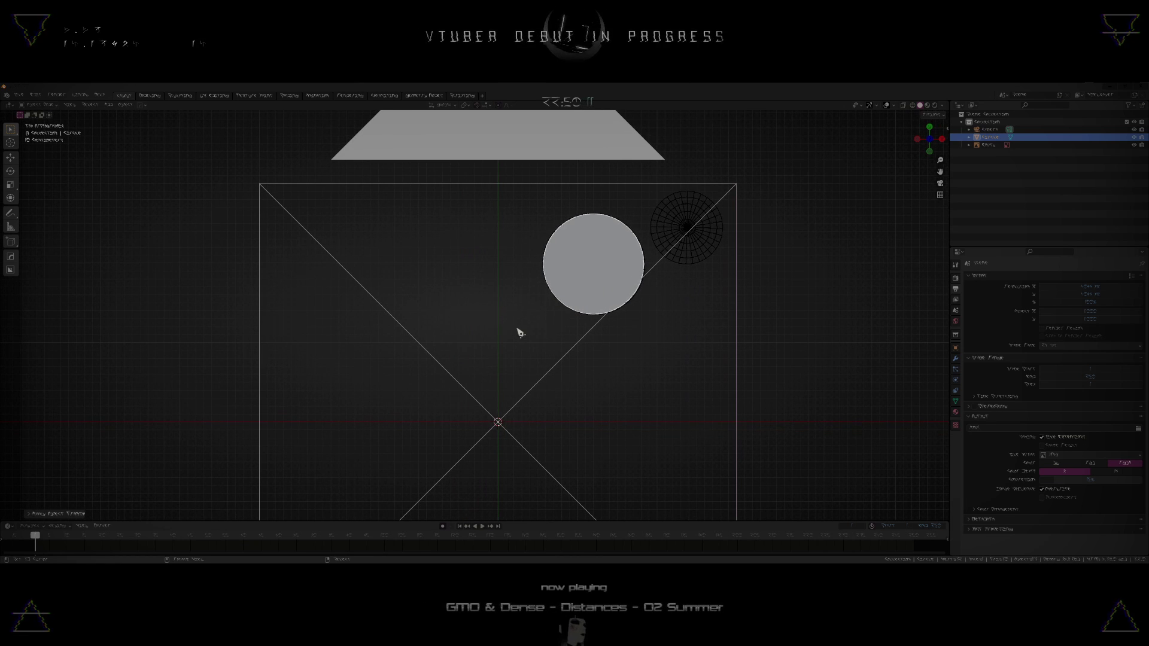
- Add a Mirror modifier to the circle to create its counterpart on the opposite half of the UV image
right_click(497, 333)
mouse_move(497, 417)
click(549, 456)
scroll(449, 339, up, 3)
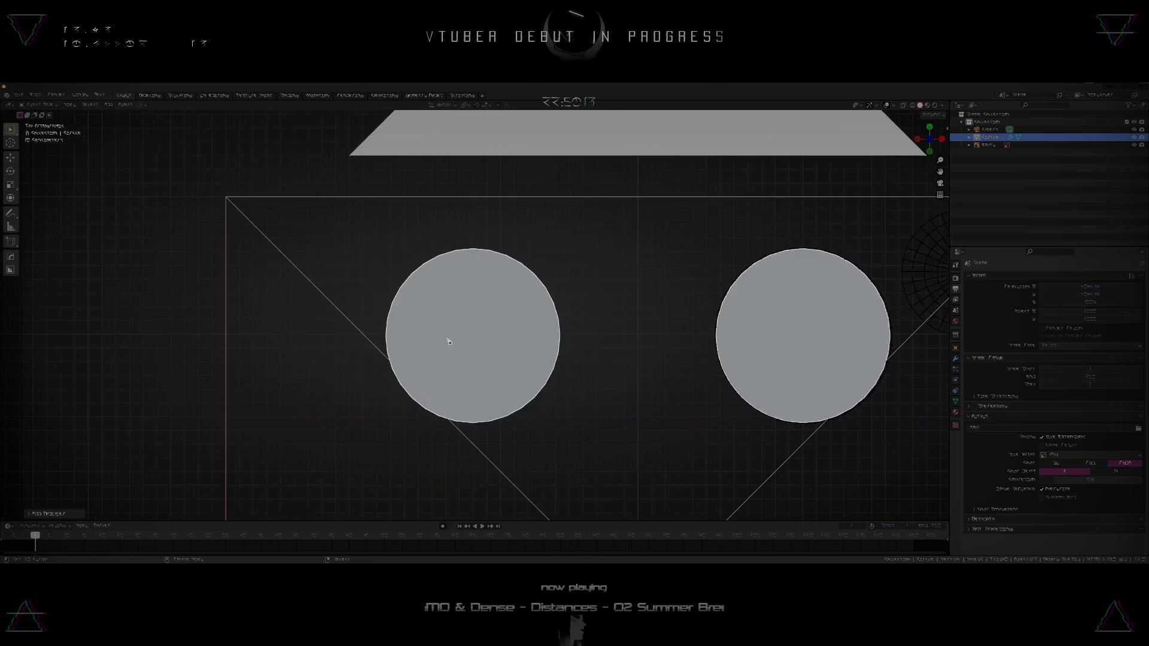
- Add a spiral curve at the center of the UV image
scroll(469, 323, down, 6)
scroll(510, 303, up, 1)
key(shift+a)
mouse_move(511, 301)
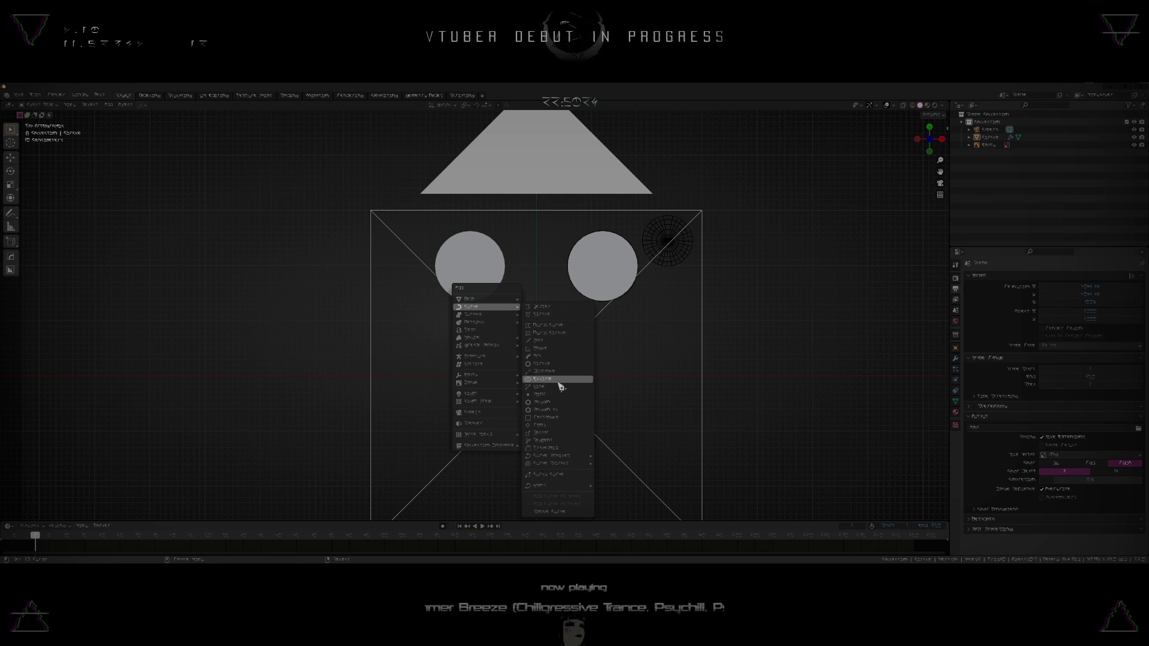
mouse_move(562, 457)
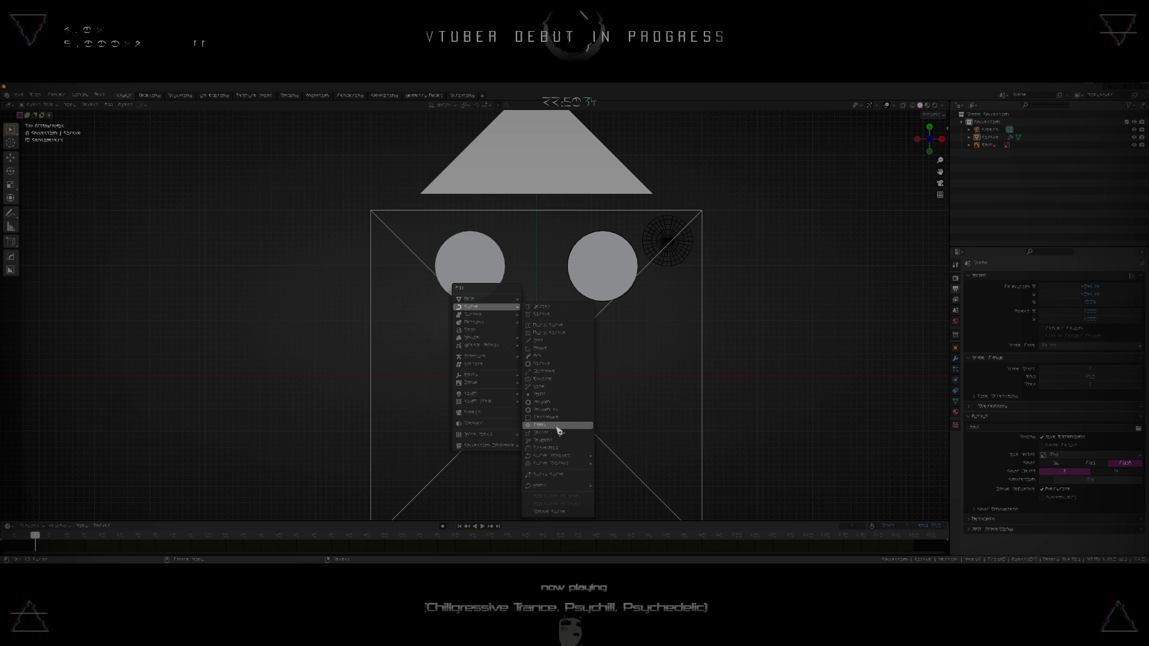
click(628, 471)
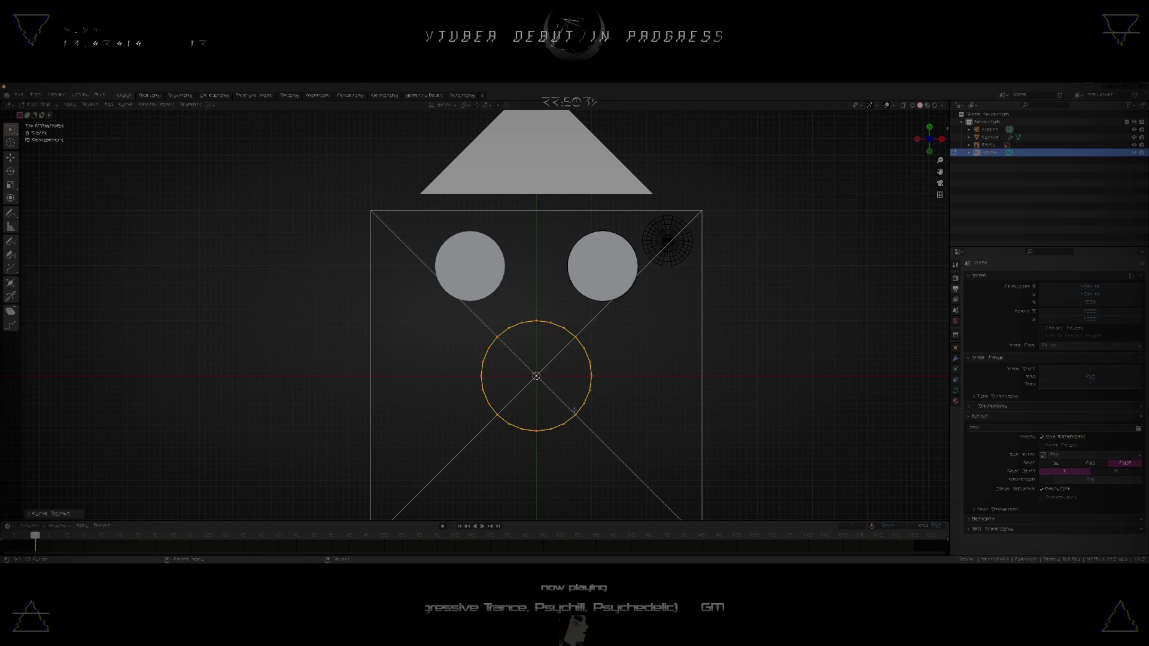
- Adjust the new spiral's growth settings so that it winds outward from the center
middle_drag(627, 471, 538, 414)
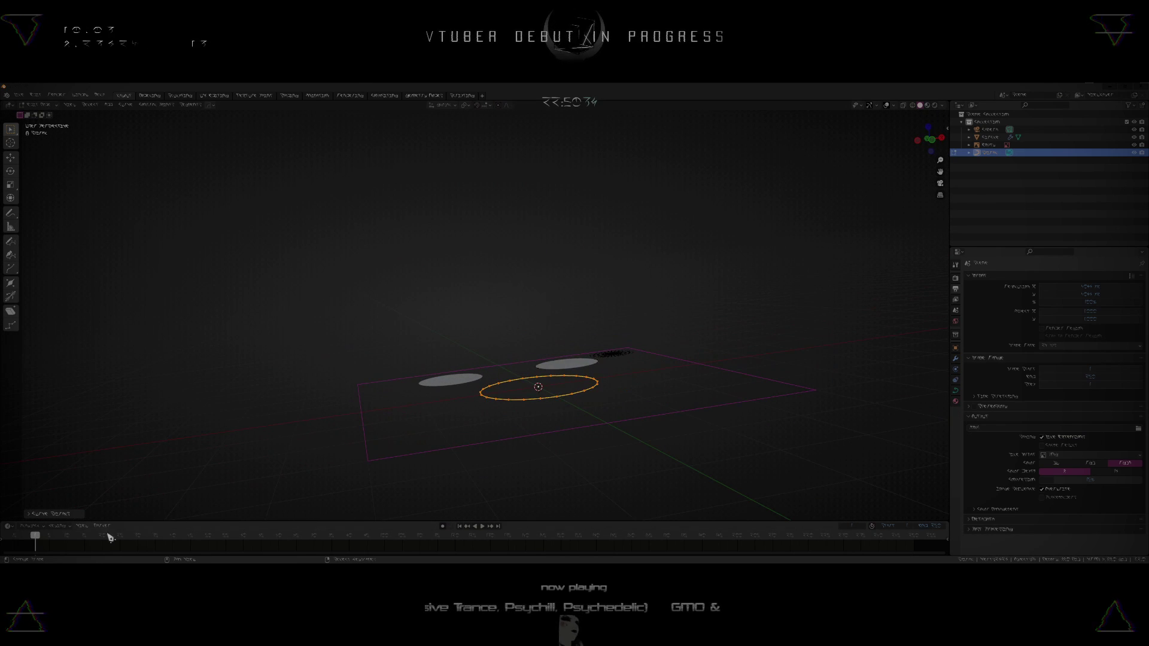
click(52, 514)
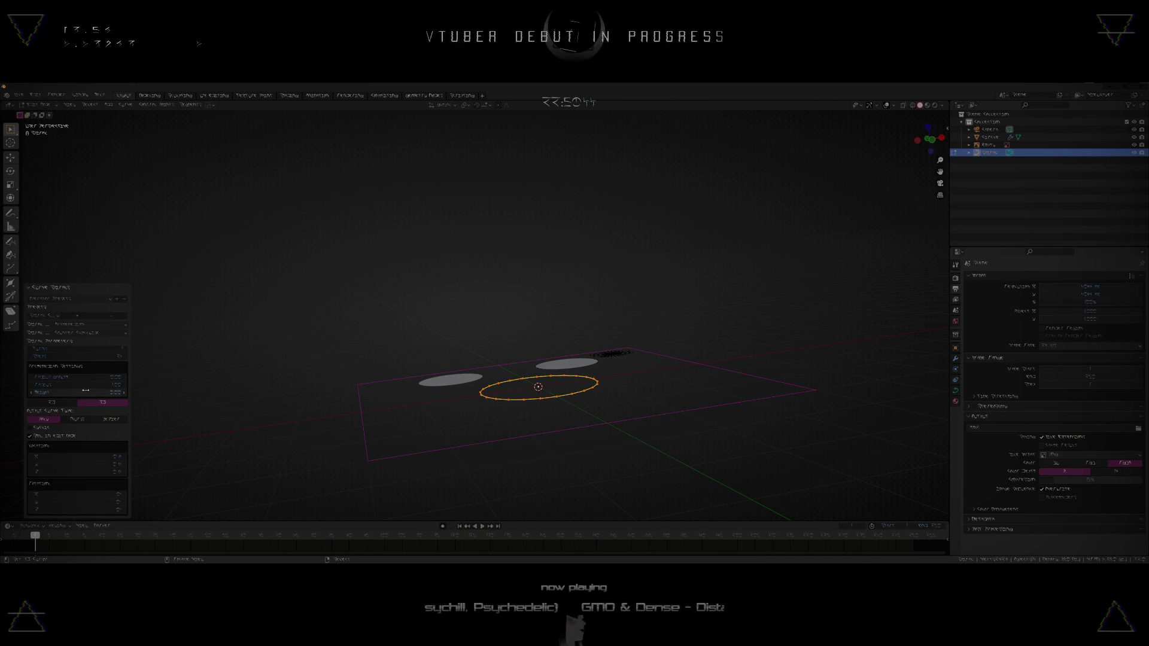
mouse_move(82, 393)
mouse_down()
mouse_move(111, 393)
mouse_move(89, 392)
mouse_up()
key(KP_7)
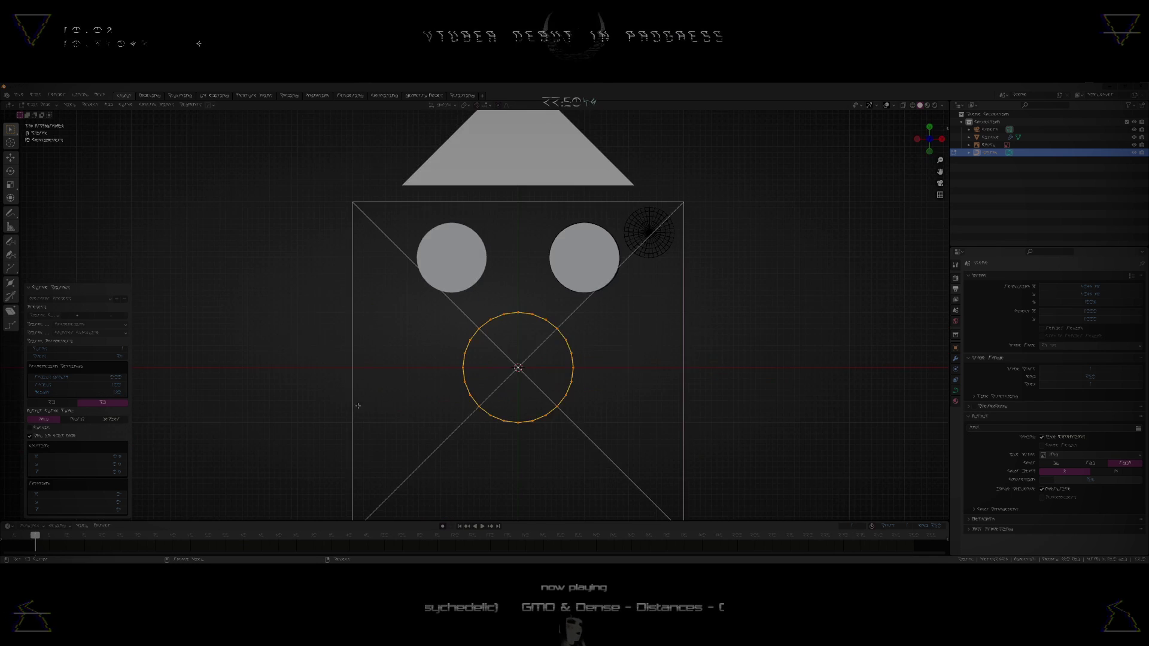
shift+middle_drag(469, 436, 387, 381)
click(88, 319)
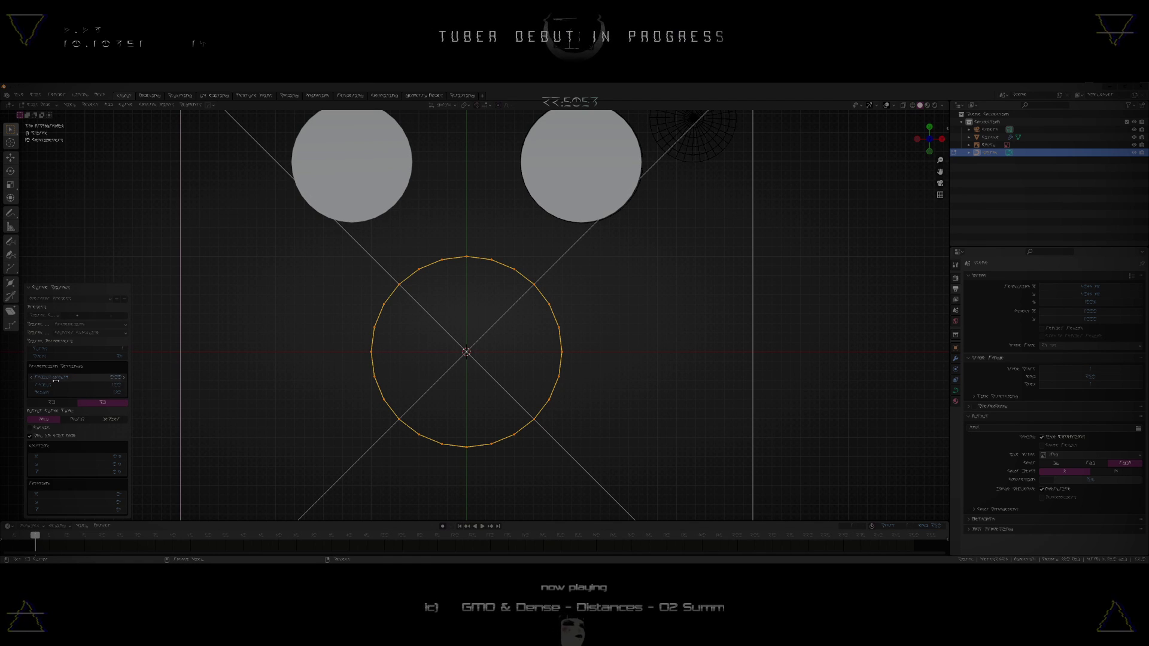
mouse_move(60, 385)
mouse_down()
mouse_move(87, 382)
mouse_move(35, 388)
mouse_move(62, 393)
mouse_move(72, 379)
mouse_move(47, 389)
mouse_up()
drag(61, 384, 66, 385)
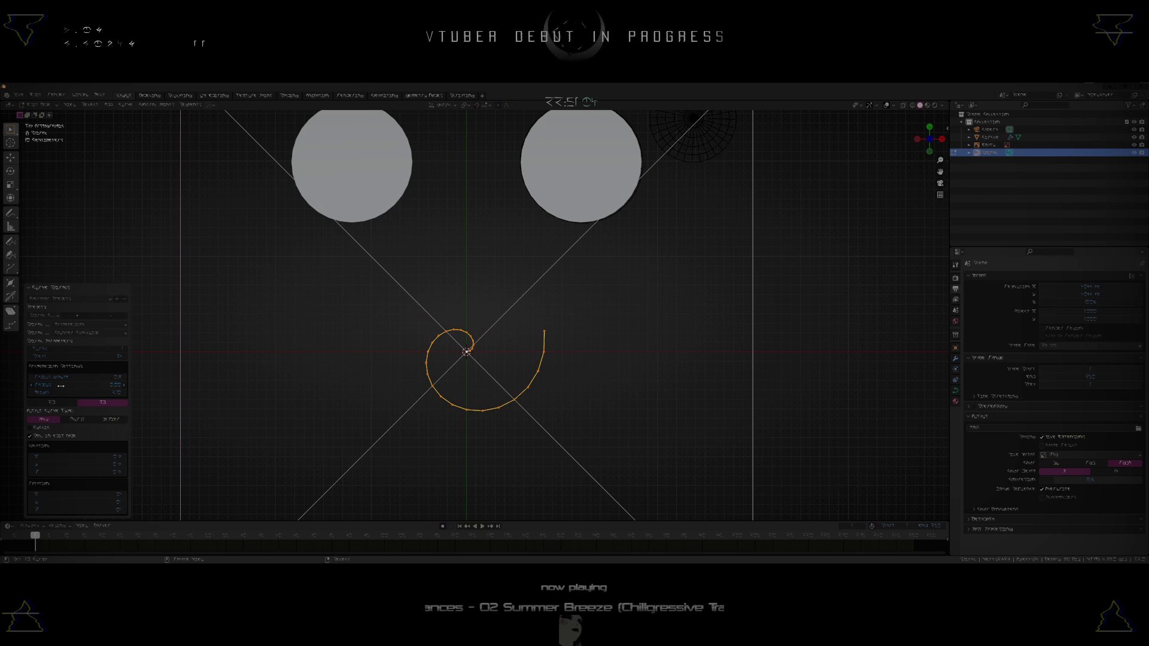
- Raise the spiral's number of turns to five and leave Edit Mode
drag(78, 351, 104, 351)
scroll(497, 377, down, 3)
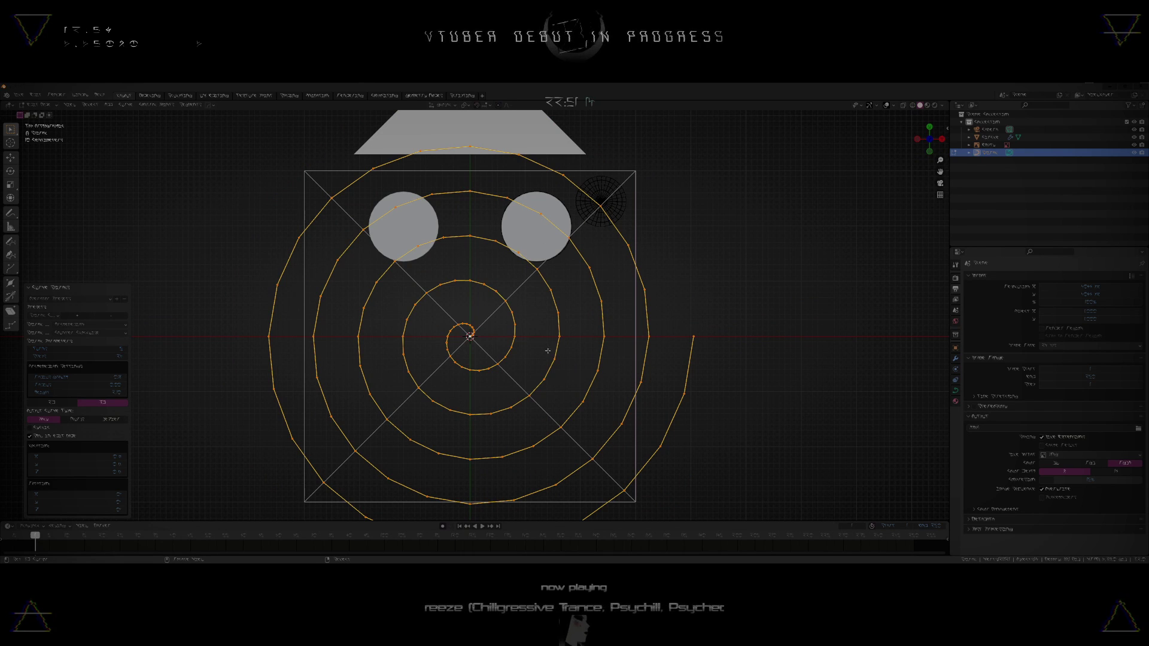
key(Tab)
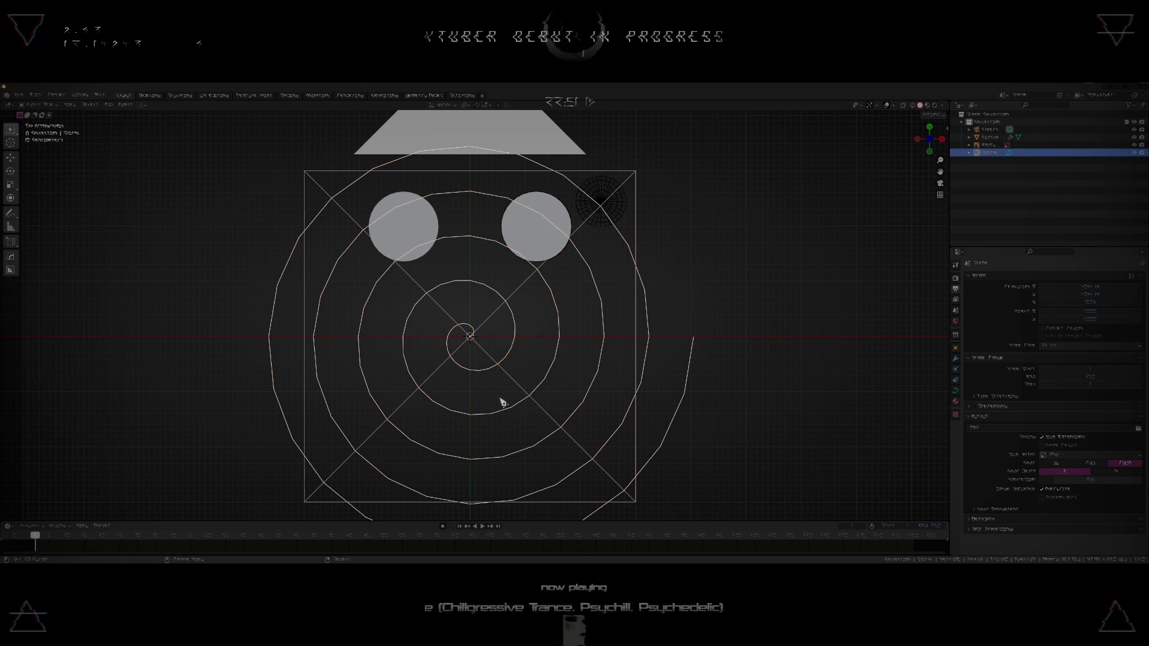
- Scale the spiral's points along the Z axis in Edit Mode to reduce its height
middle_drag(502, 402, 523, 350)
key(z)
click(475, 300)
scroll(435, 262, down, 2)
key(Tab)
key(s)
key(z)
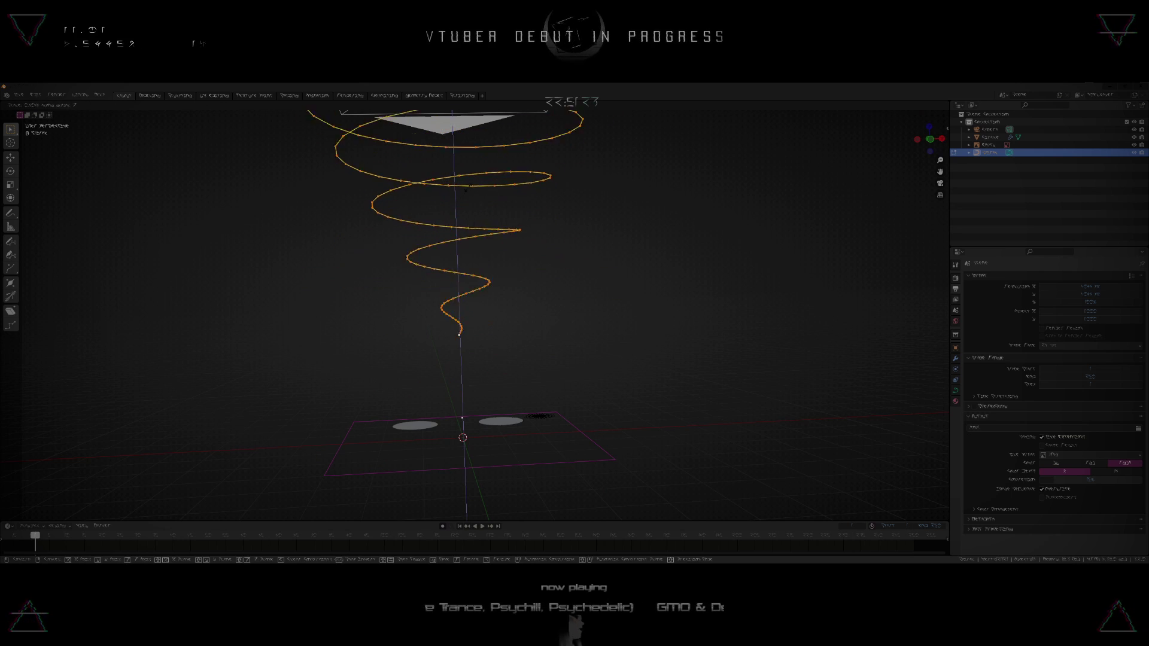
click(465, 198)
- Flatten the spiral further along Z and lower it toward the UV image
scroll(468, 209, down, 3)
middle_drag(471, 213, 478, 244)
key(s)
key(z)
click(471, 226)
key(g)
key(z)
click(504, 378)
- Return to Object Mode and scale the spiral down in the top view to slightly wider than one eye circle
key(KP_7)
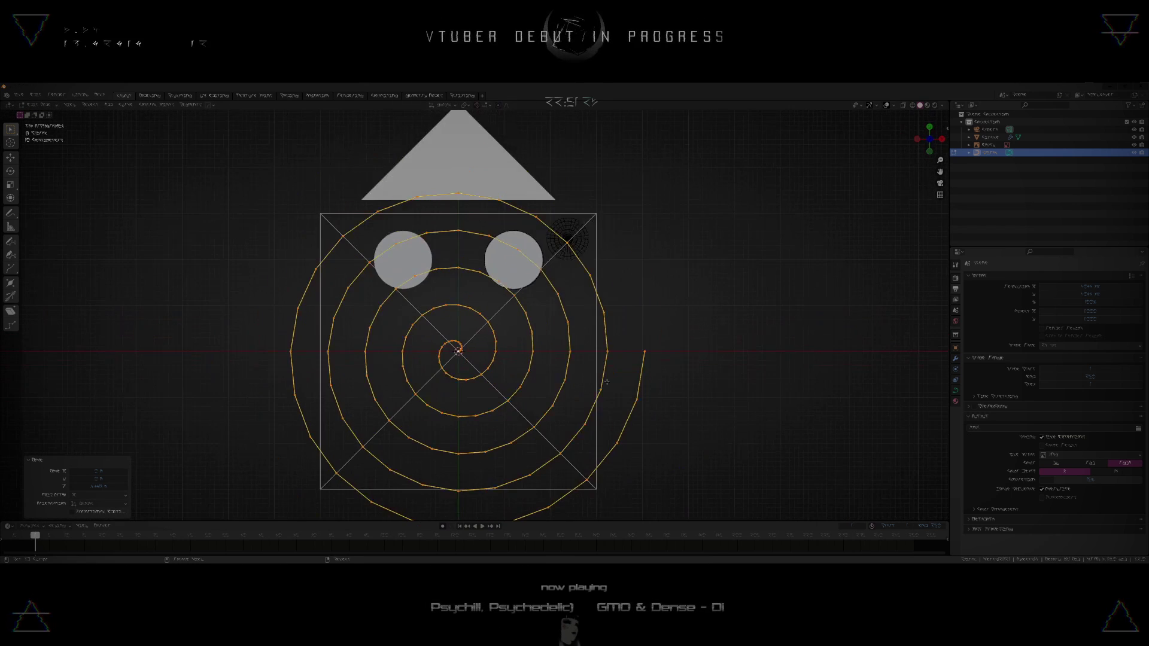
key(Tab)
key(s)
click(520, 391)
shift+middle_drag(520, 392, 549, 405)
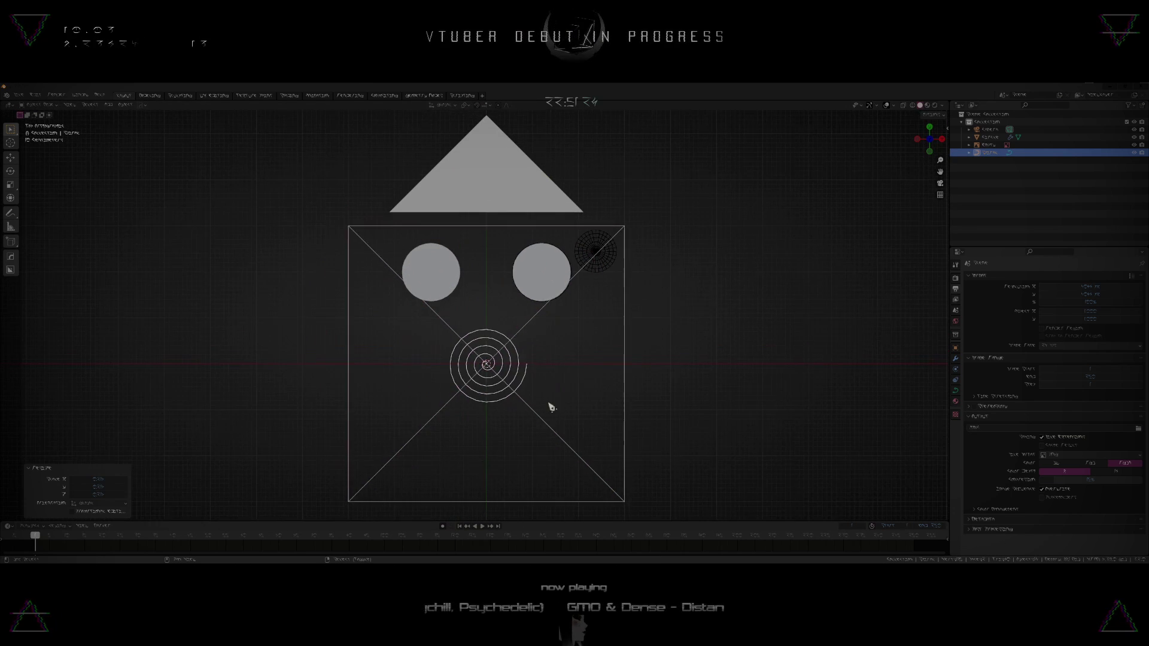
- Move the spiral onto the left eye circle and scale it to nearly fill the circle
scroll(553, 407, up, 4)
key(g)
click(443, 219)
shift+middle_drag(482, 275, 539, 367)
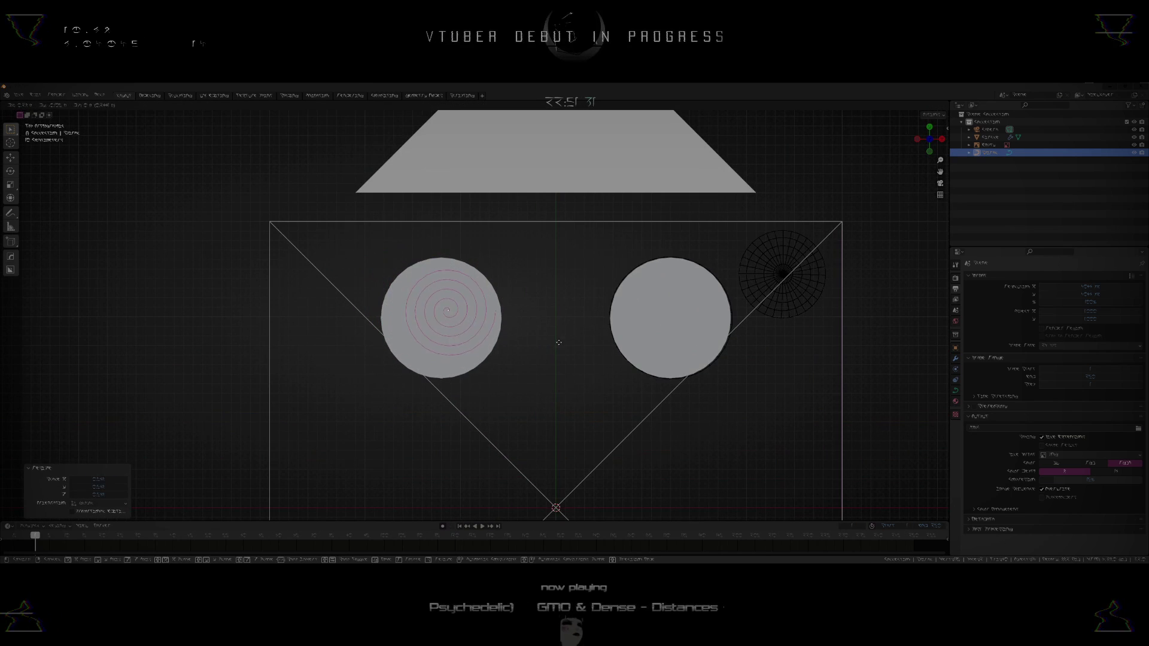
scroll(551, 354, up, 4)
key(s)
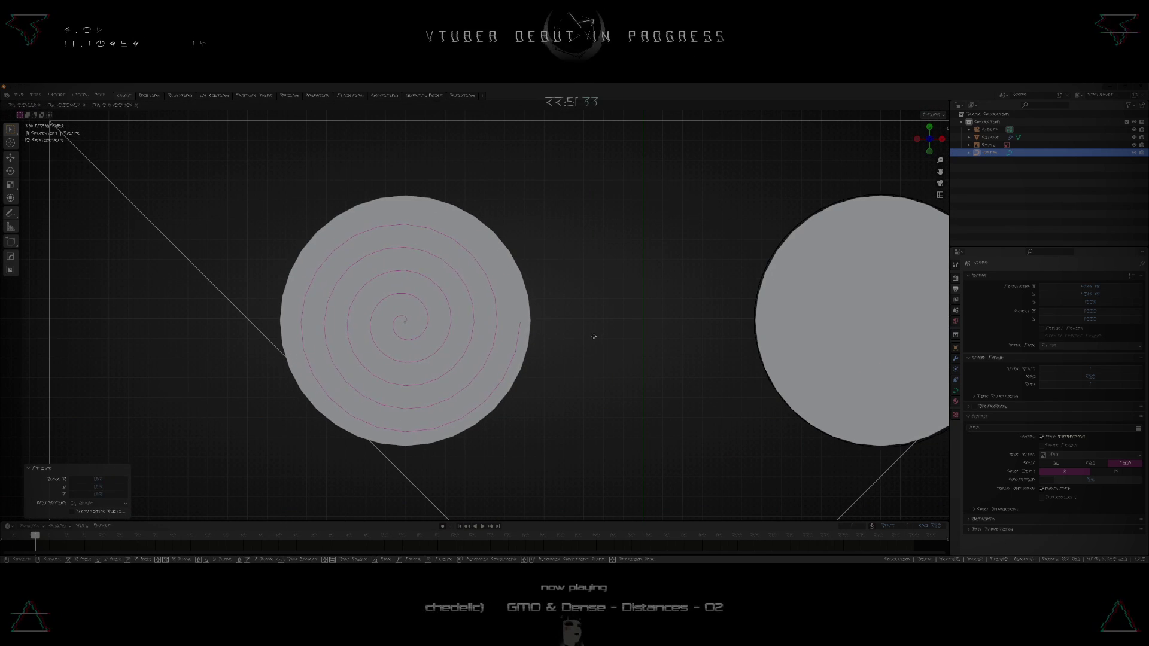
right_click(532, 389)
scroll(506, 330, up, 2)
- Thicken the spiral by raising the round bevel depth in its curve geometry settings
key(KP_1)
key(KP_Decimal)
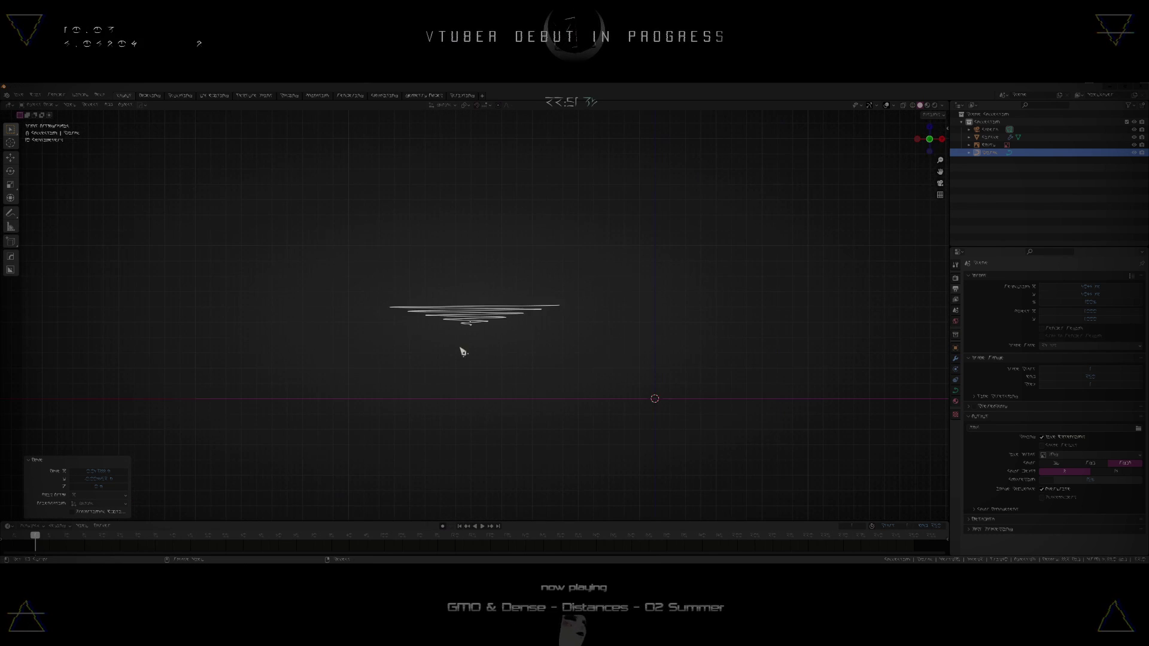
scroll(470, 344, up, 5)
shift+middle_drag(482, 334, 477, 282)
click(955, 391)
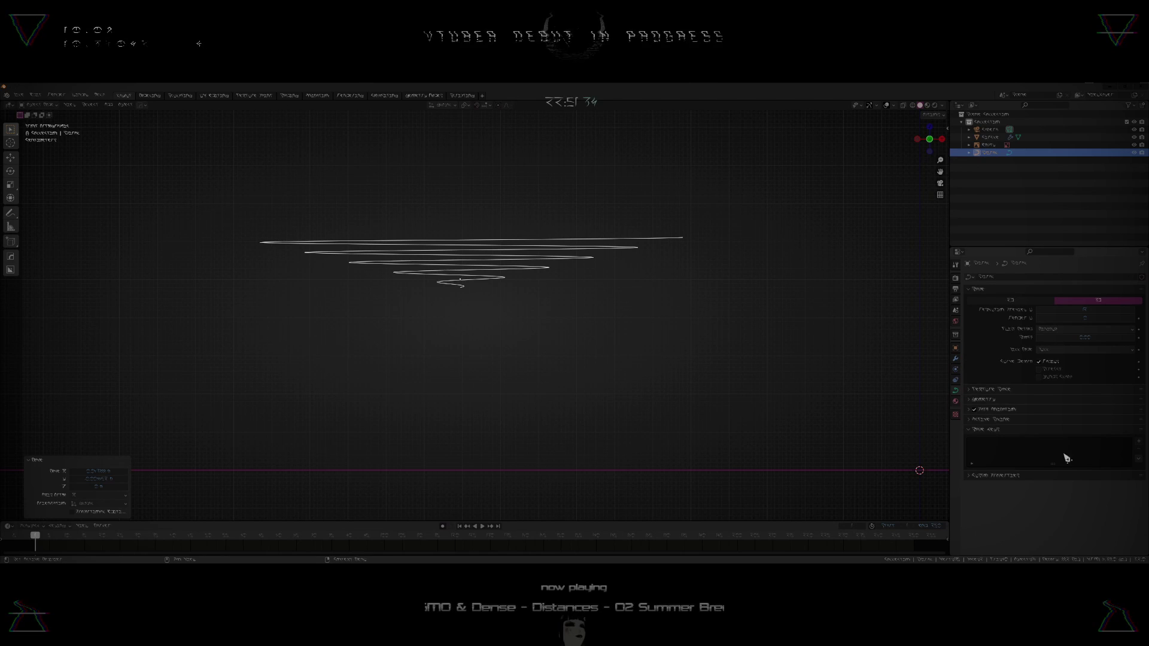
click(978, 400)
drag(1084, 476, 1113, 476)
middle_drag(482, 243, 501, 340)
scroll(500, 340, up, 1)
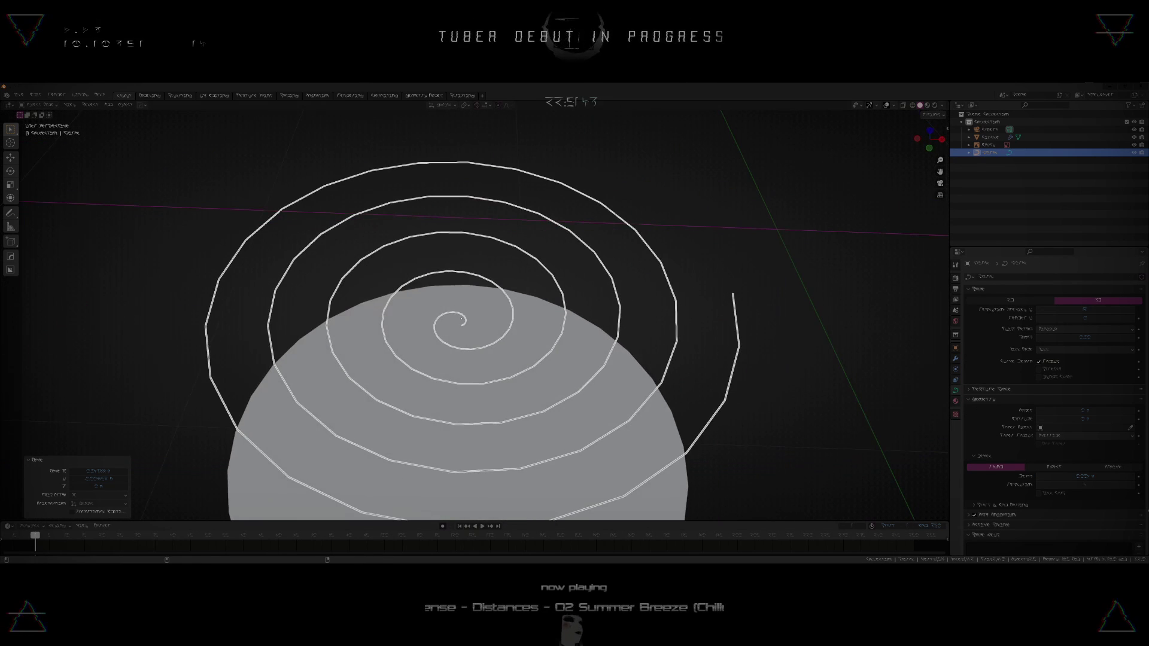
drag(1088, 478, 1108, 479)
scroll(441, 197, down, 6)
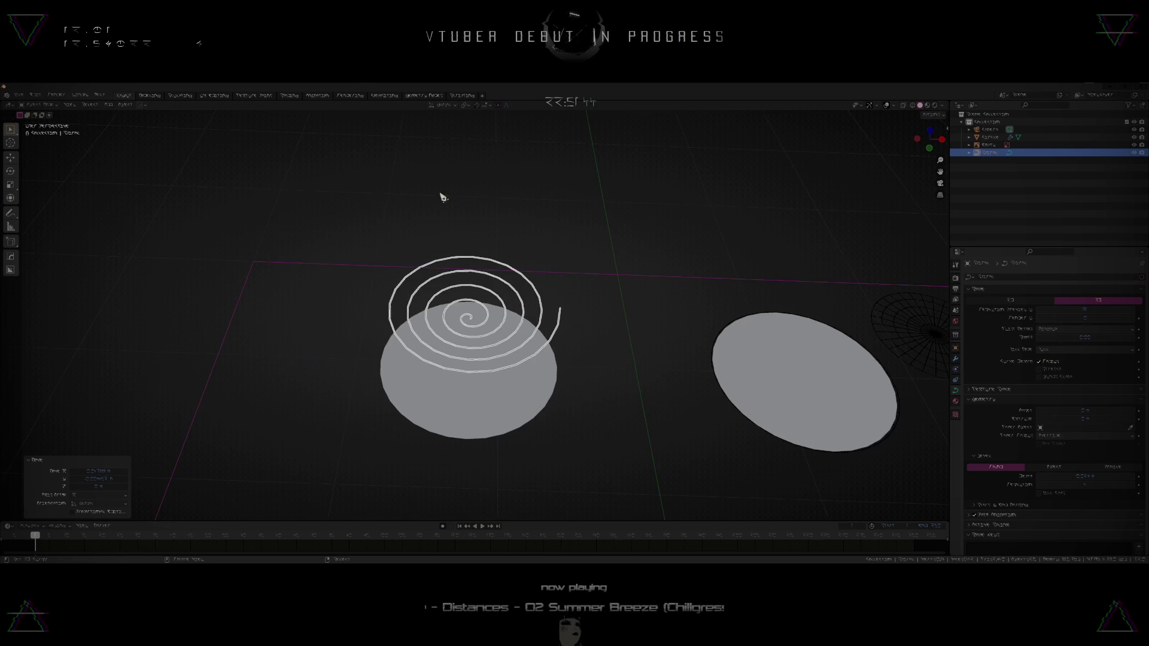
- Add a Subdivision Surface modifier to the spiral to smooth its angular outline
key(KP_7)
scroll(491, 271, up, 3)
click(955, 360)
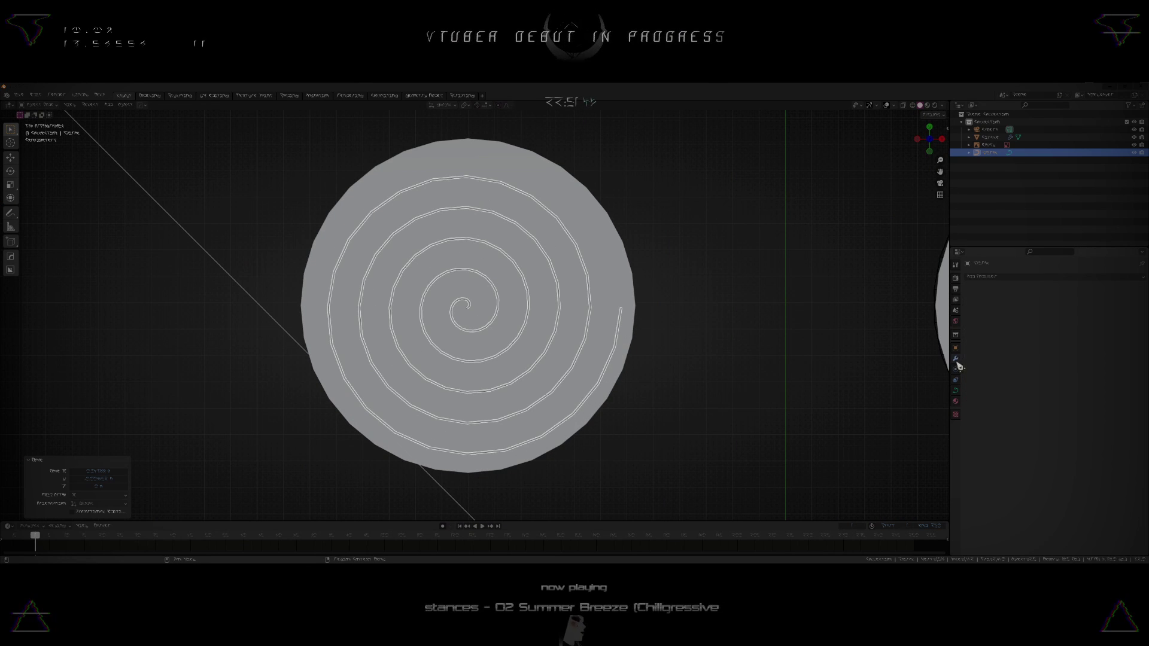
click(986, 277)
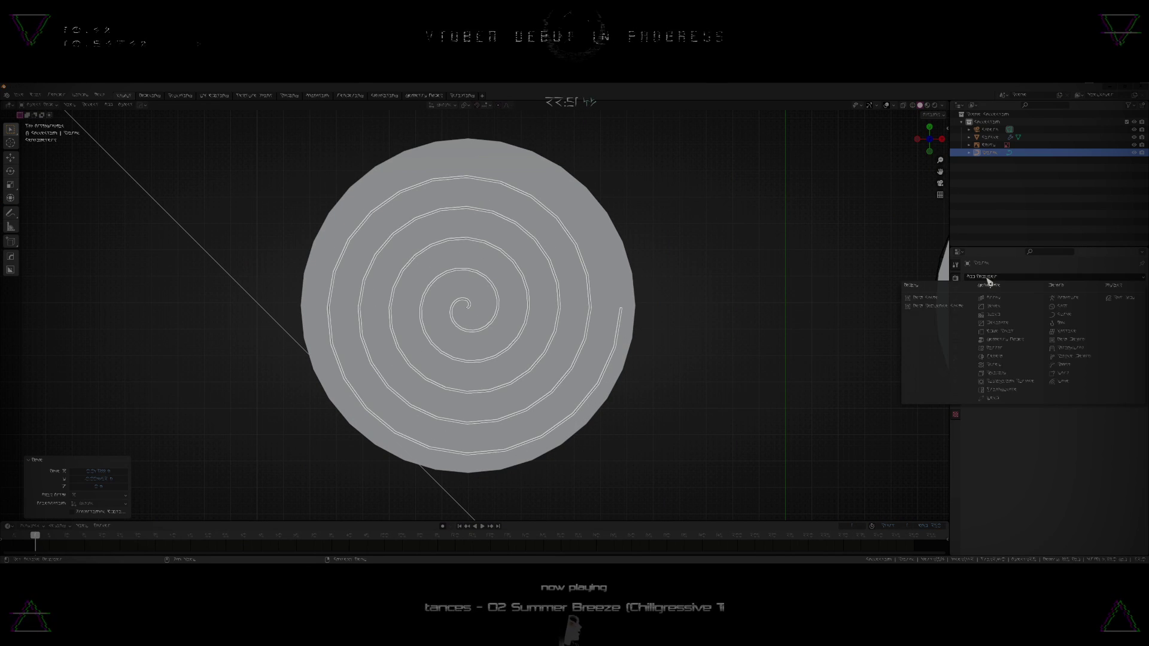
click(1017, 382)
middle_drag(563, 341, 656, 273)
scroll(533, 331, down, 2)
middle_drag(529, 333, 544, 311)
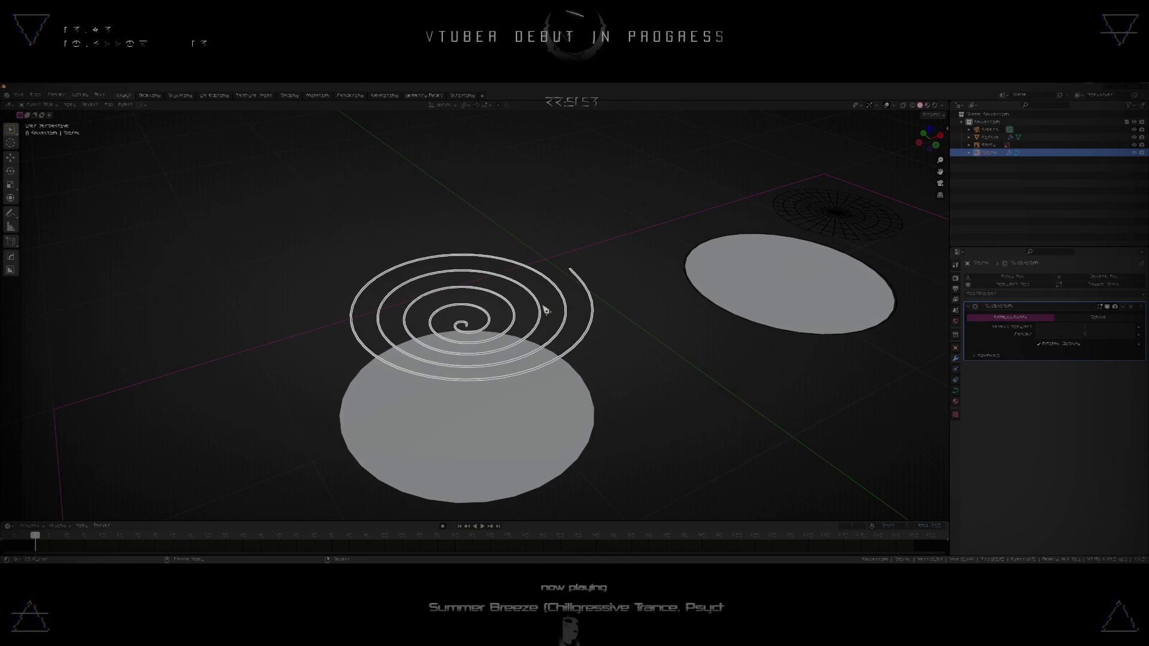
- Adjust the spiral's scale over the eye circle and try rotating it in the top view
key(s)
click(536, 290)
key(KP_7)
key(r)
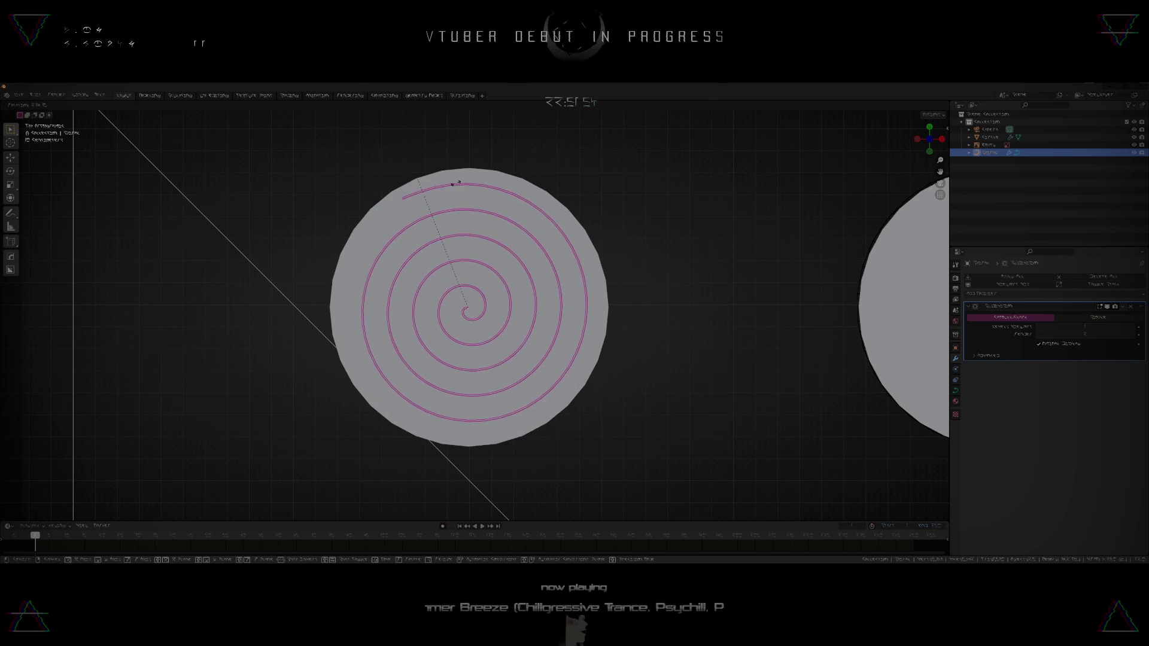
right_click(457, 187)
- Thicken the spiral further by raising the bevel depth in its curve geometry settings
scroll(466, 414, down, 1)
middle_drag(466, 414, 505, 337)
scroll(505, 336, up, 4)
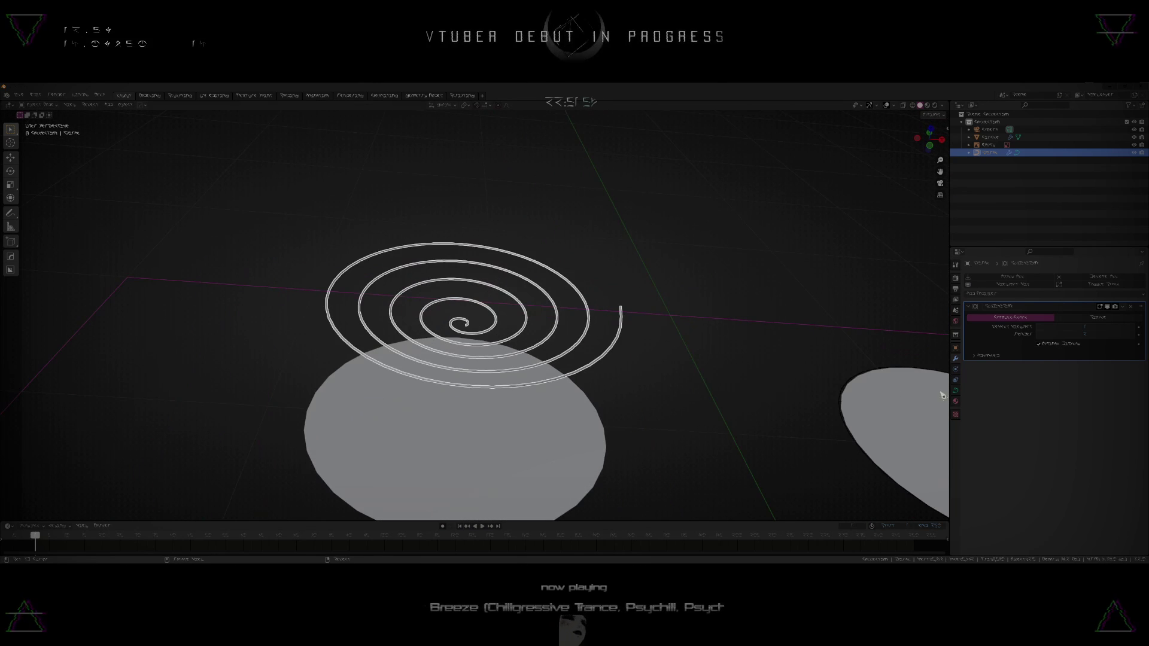
click(958, 393)
scroll(1077, 497, down, 2)
drag(1077, 446, 1101, 446)
key(KP_7)
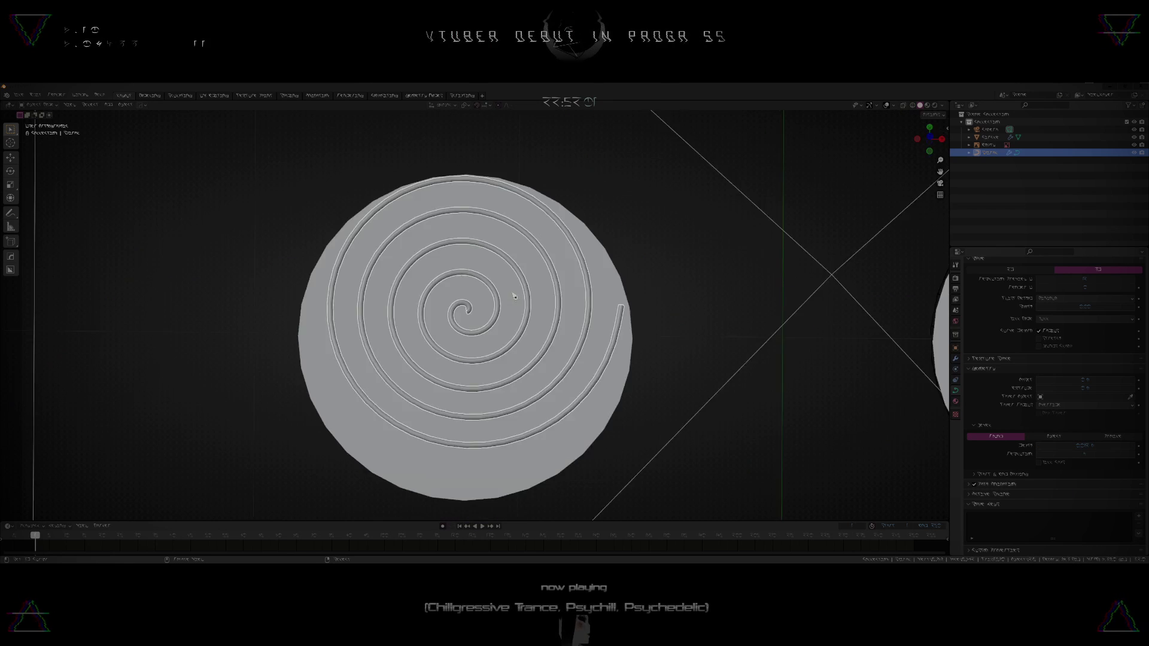
- Taper the spiral's outer tip by setting its outermost control point's radius to 0 in Edit Mode, and return to Object Mode
scroll(509, 313, up, 2)
scroll(509, 313, down, 3)
click(689, 290)
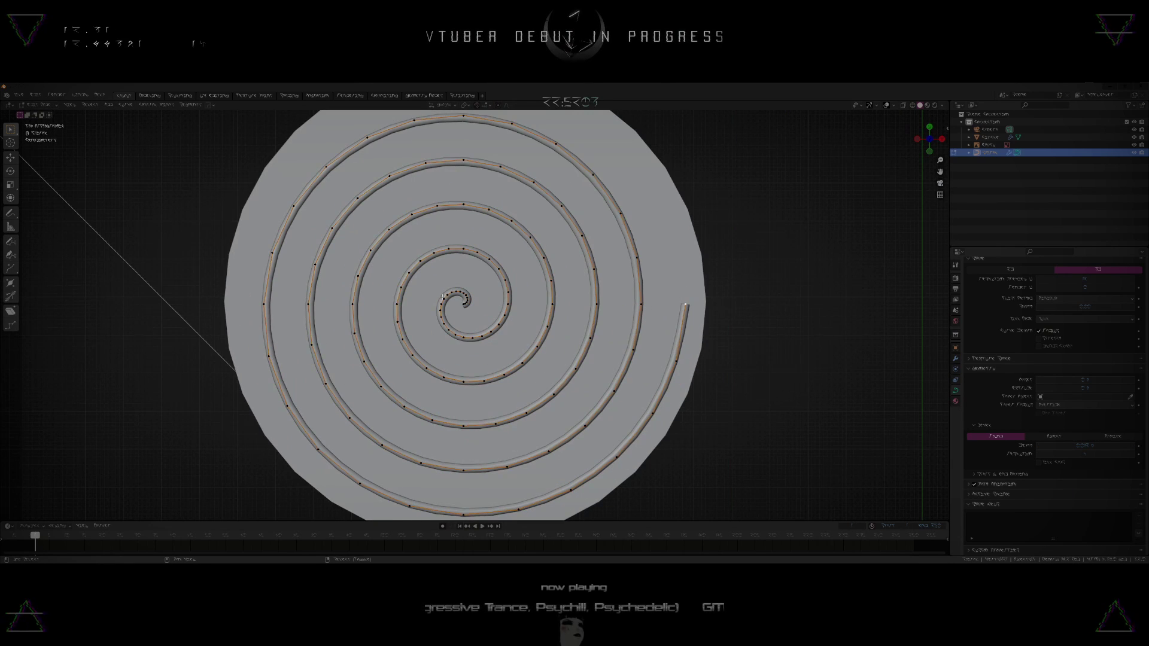
scroll(460, 313, up, 3)
key(alt+s)
text(0)
key(Return)
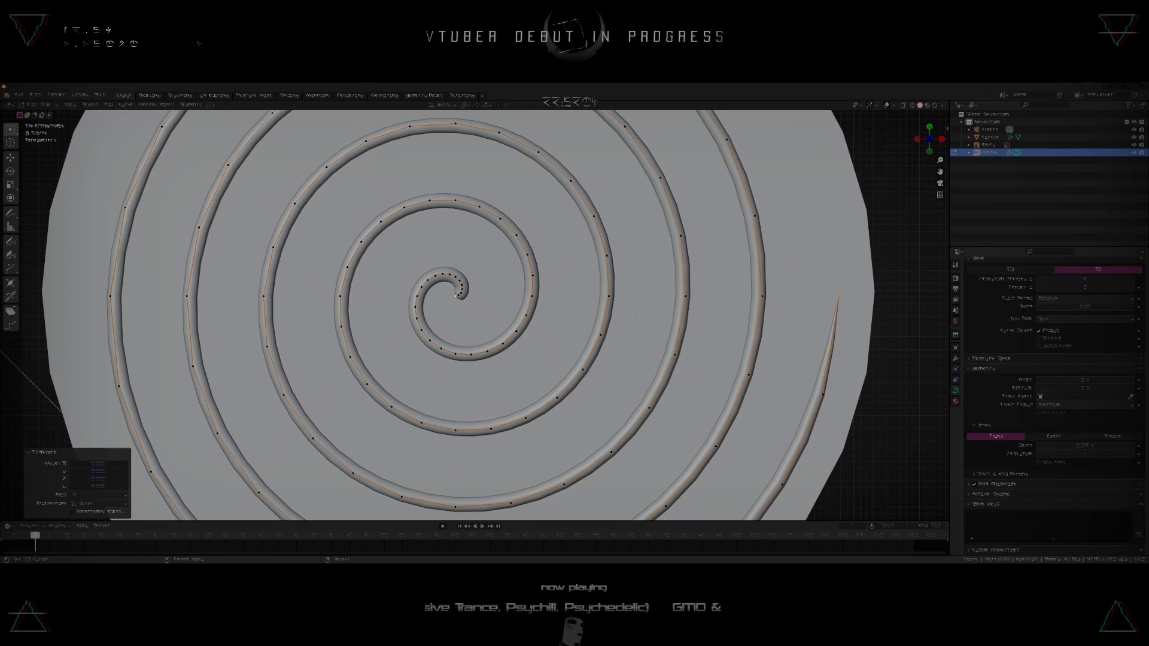
right_click(630, 323)
scroll(631, 323, down, 1)
key(Tab)
key(Tab)
key(alt+a)
scroll(493, 320, down, 4)
scroll(494, 321, down, 4)
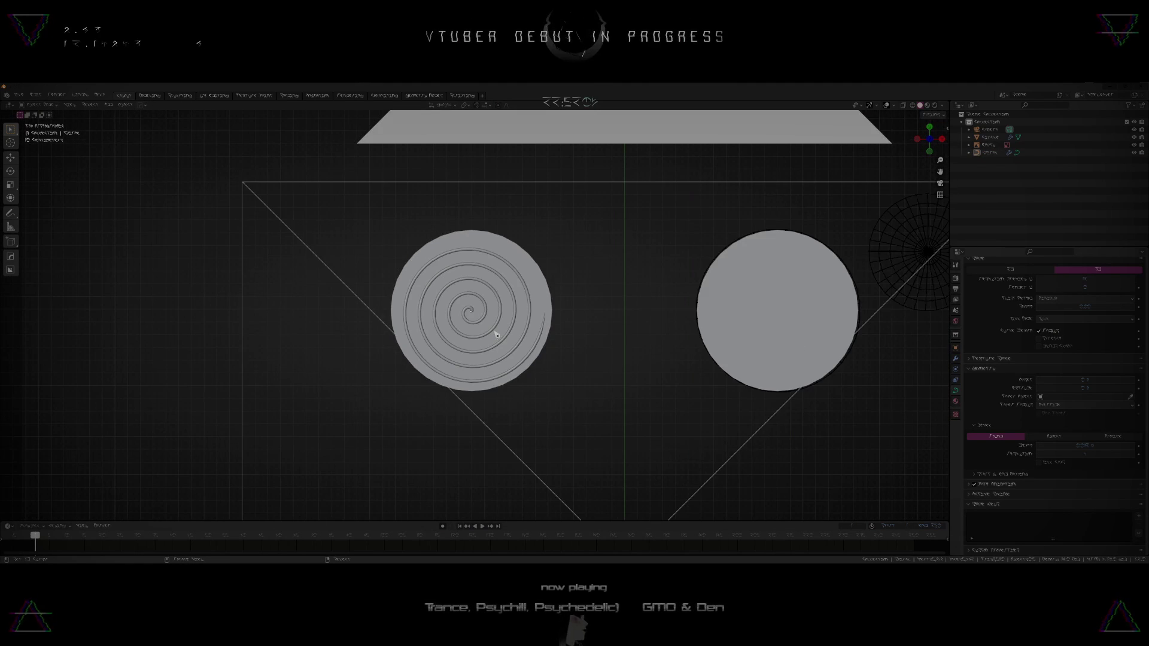
- Add a driver expression to the spiral's Z rotation and play the animation
scroll(499, 324, up, 2)
click(499, 324)
key(s)
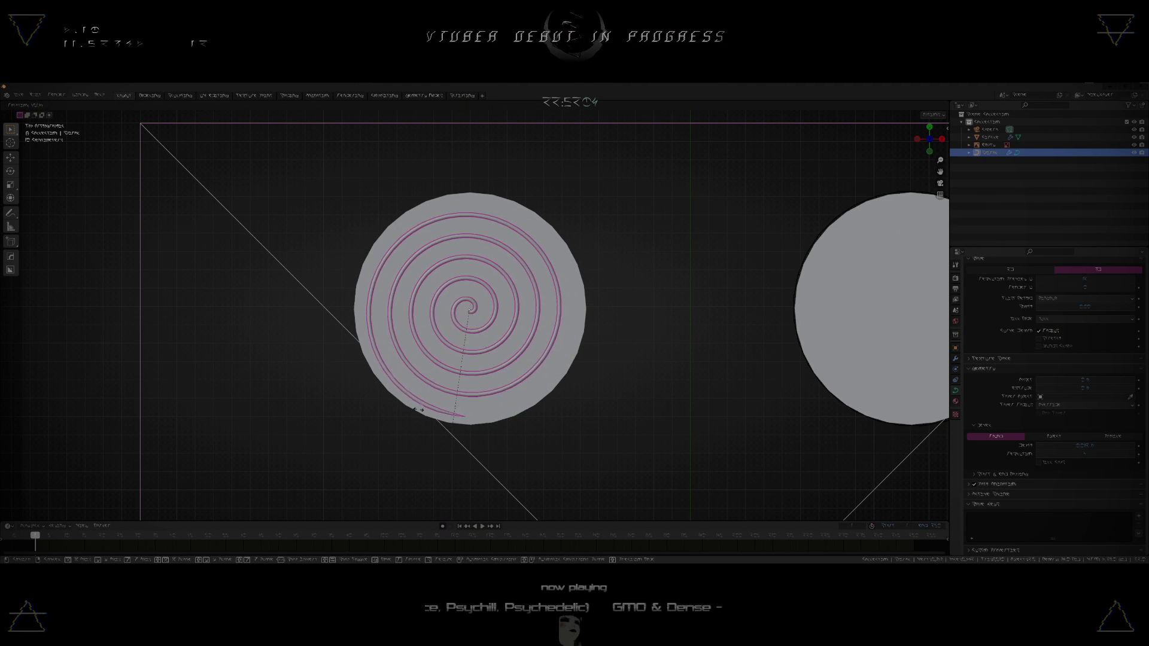
right_click(425, 228)
scroll(467, 385, down, 4)
middle_drag(466, 385, 483, 350)
scroll(484, 350, up, 1)
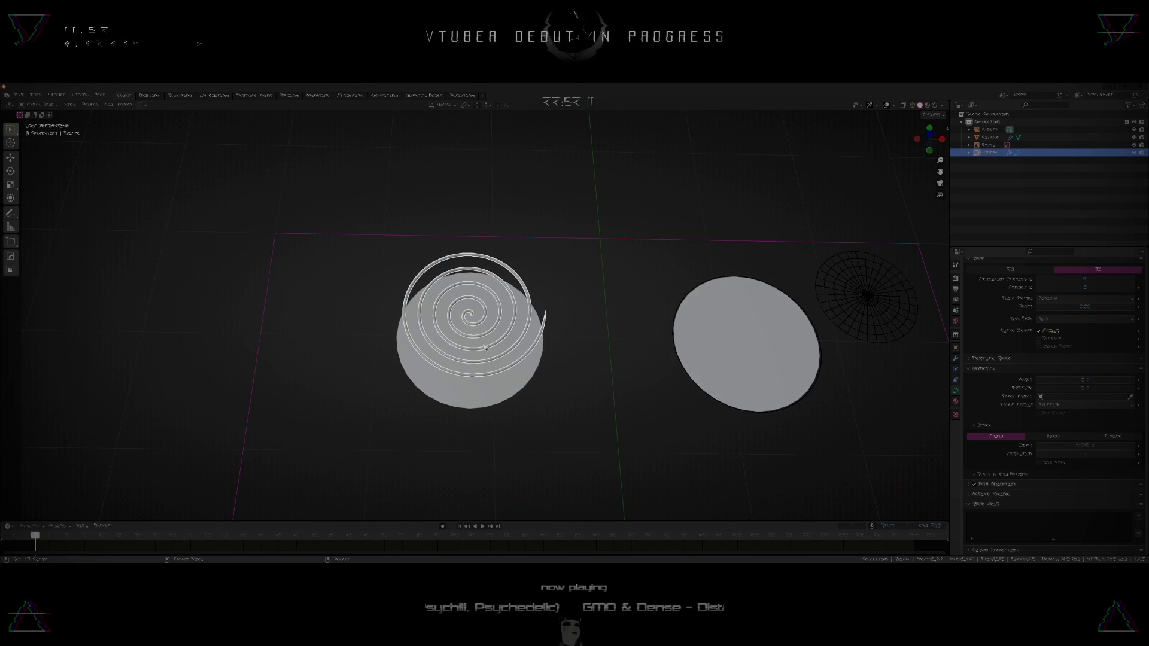
key(n)
scroll(484, 350, up, 3)
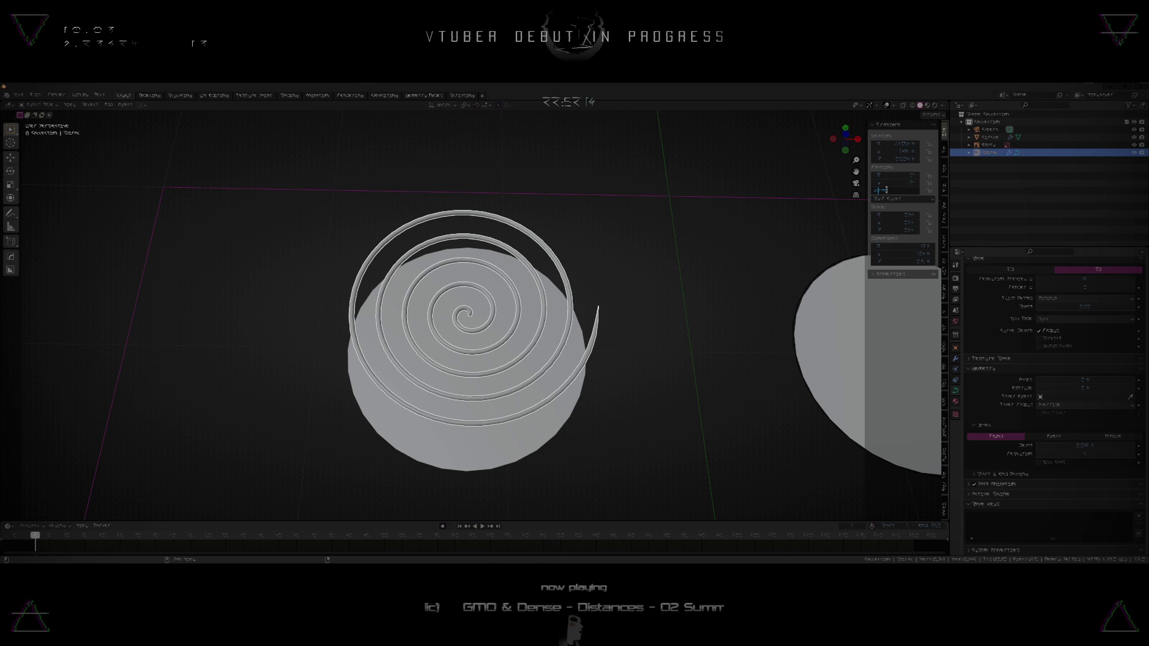
key(Return)
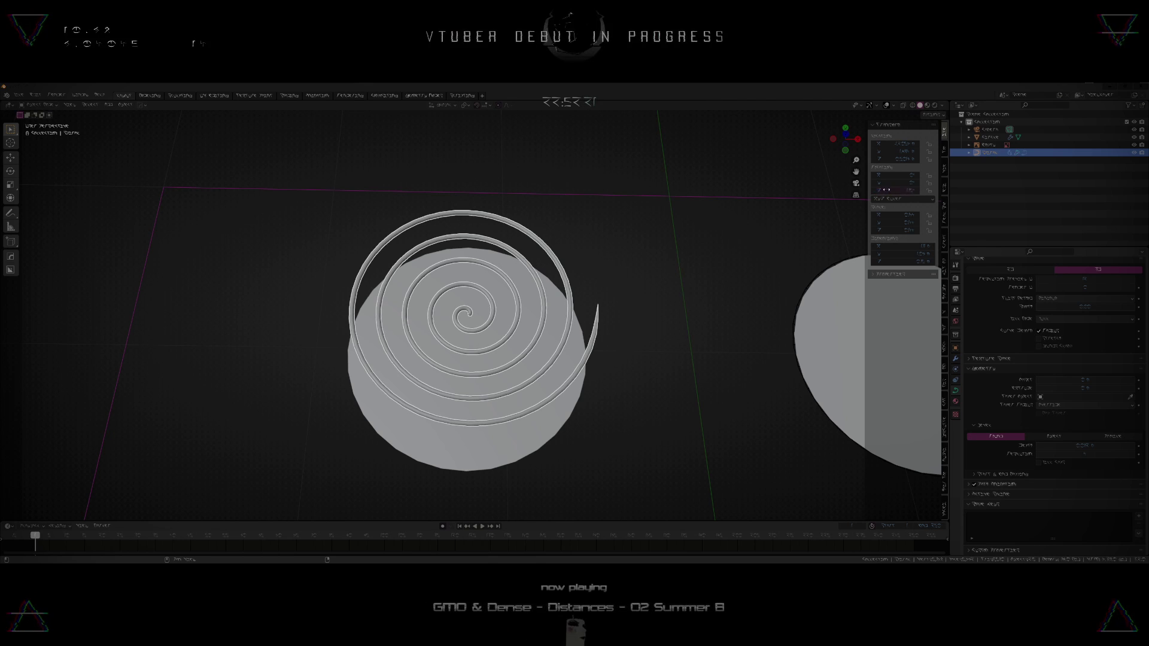
key(space)
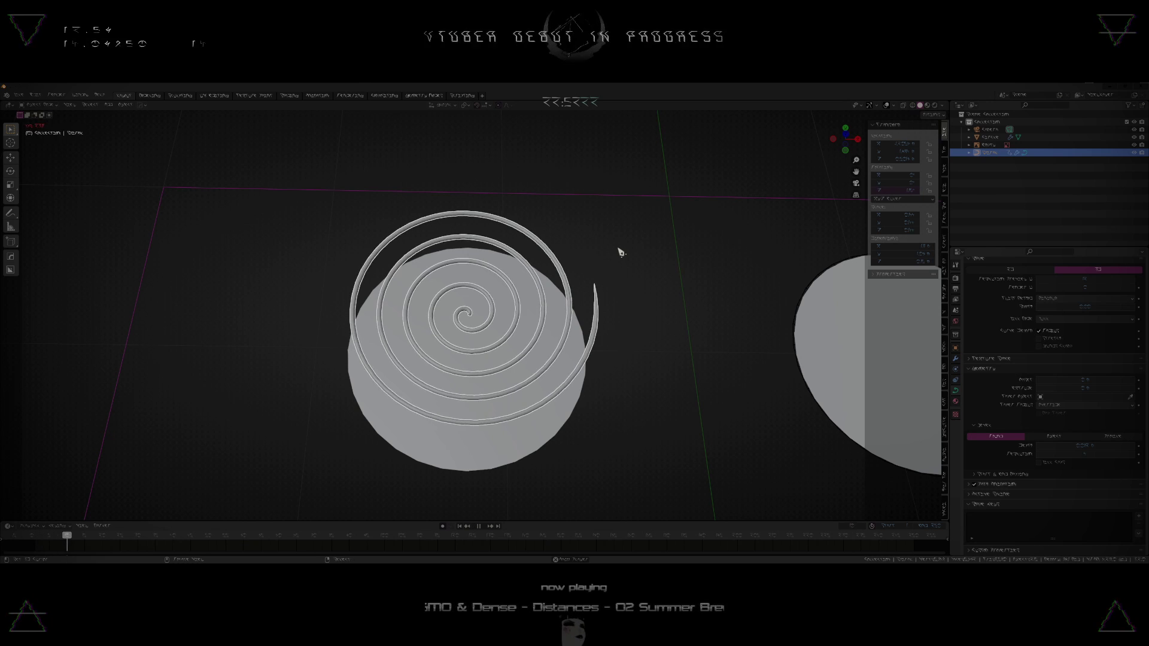
- Edit the Z rotation driver expression to spin the spiral faster and check the motion in the top view
double_click(896, 190)
click(888, 190)
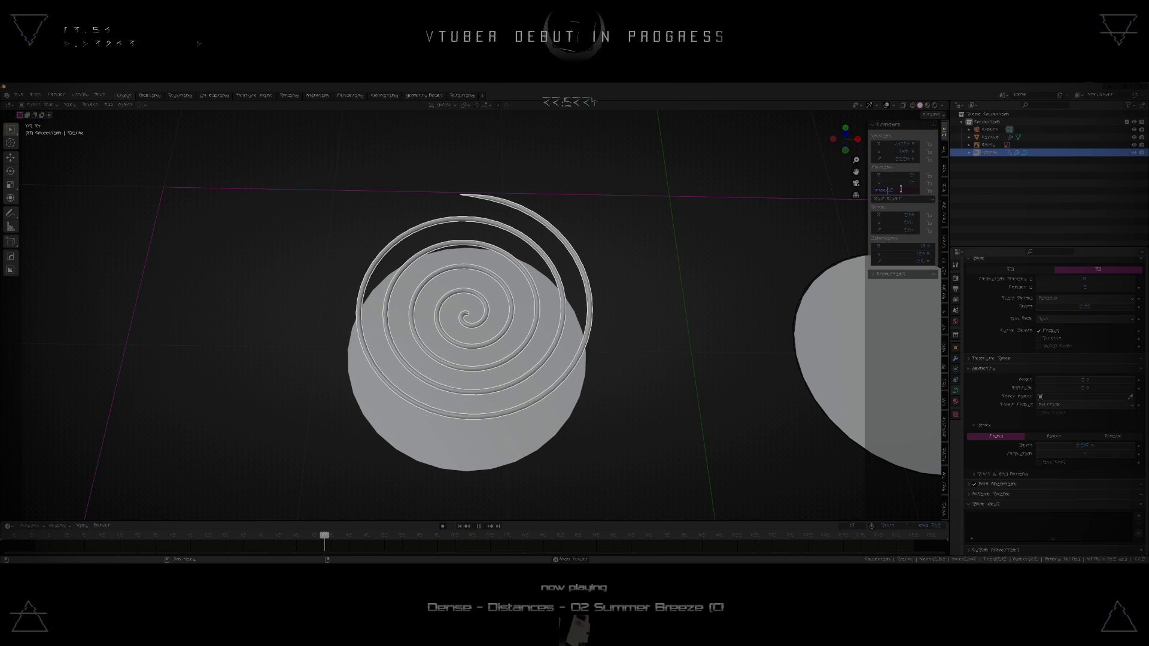
text(3)
key(Return)
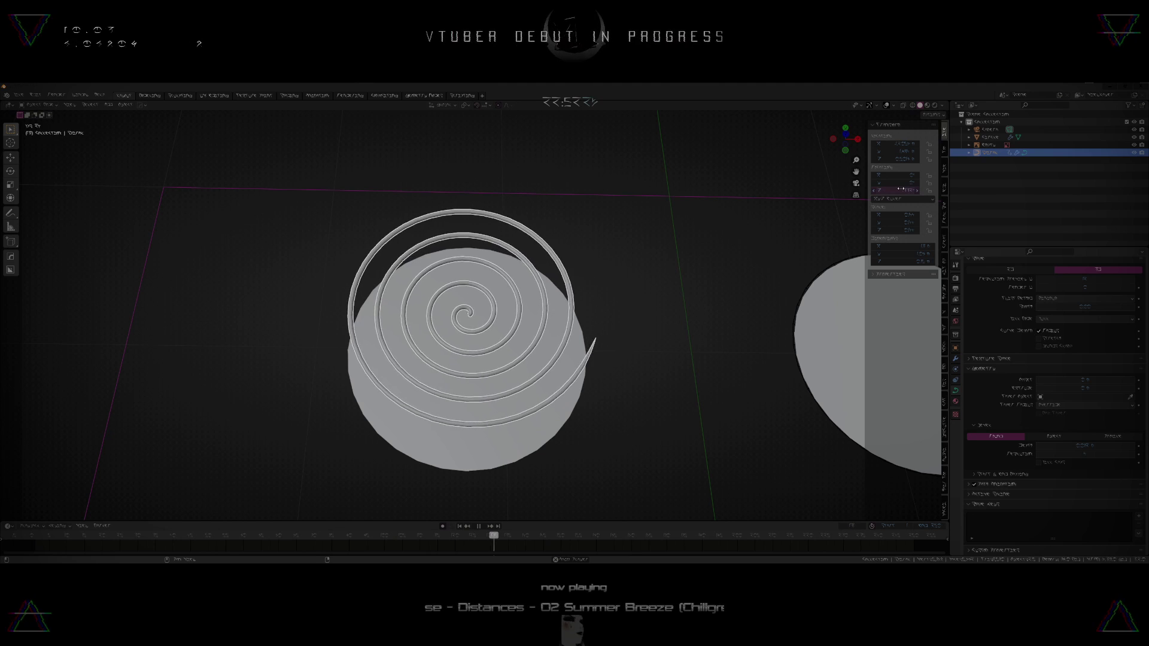
key(KP_7)
shift+middle_drag(539, 335, 506, 369)
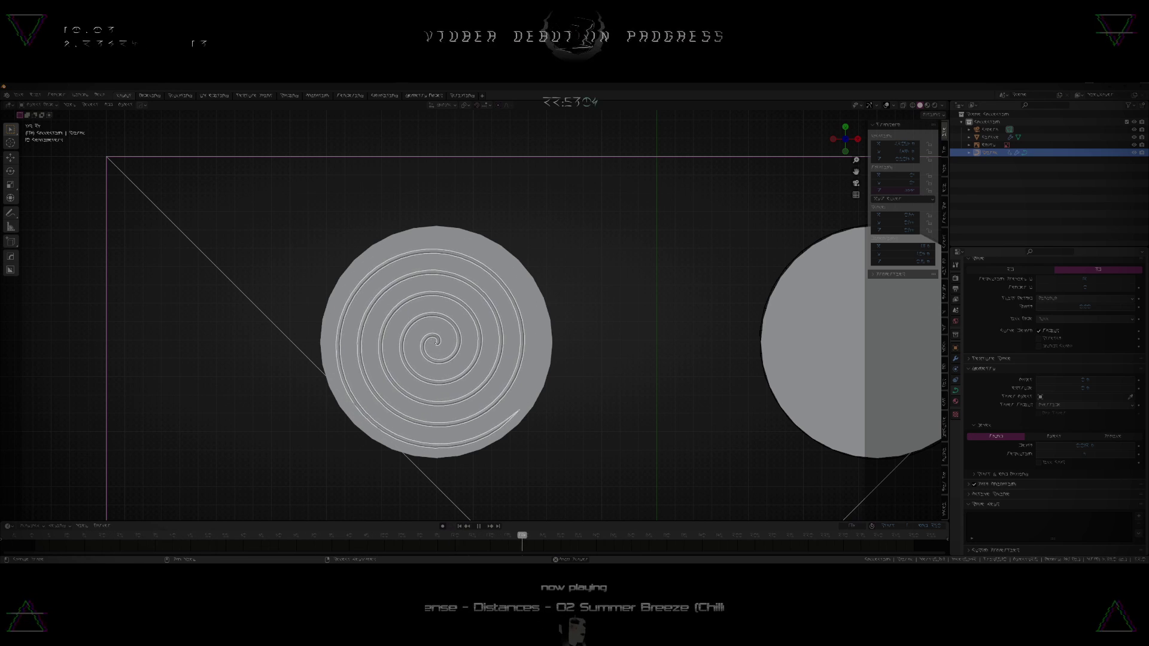
scroll(546, 379, up, 1)
scroll(519, 343, down, 1)
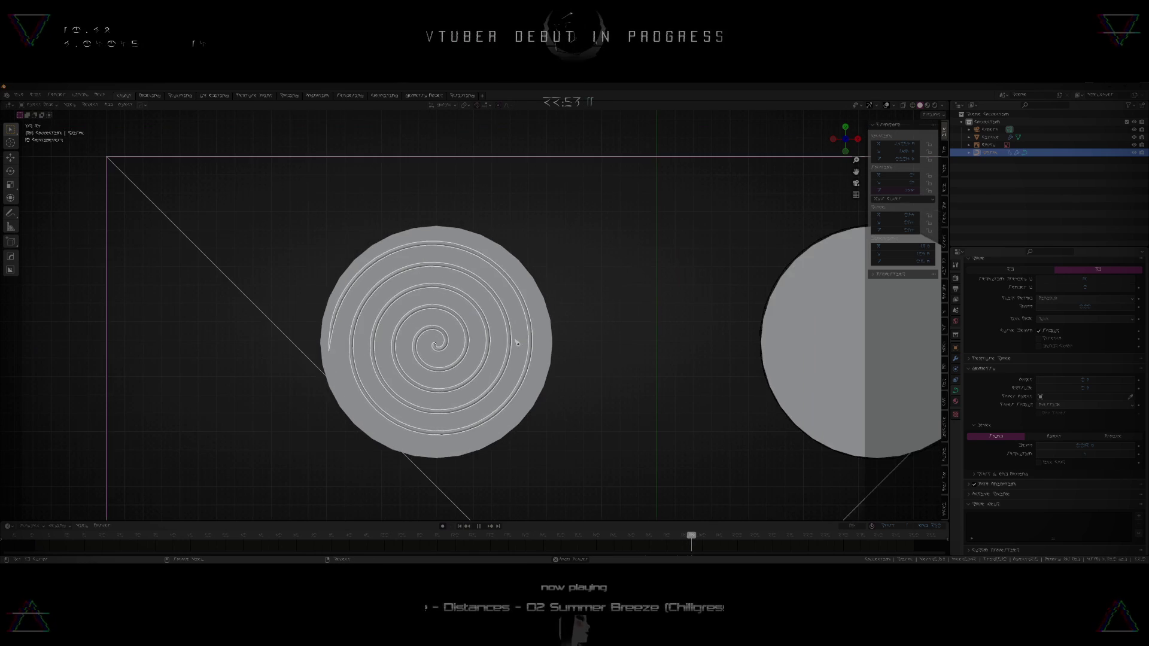
scroll(483, 341, up, 3)
middle_drag(484, 363, 509, 312)
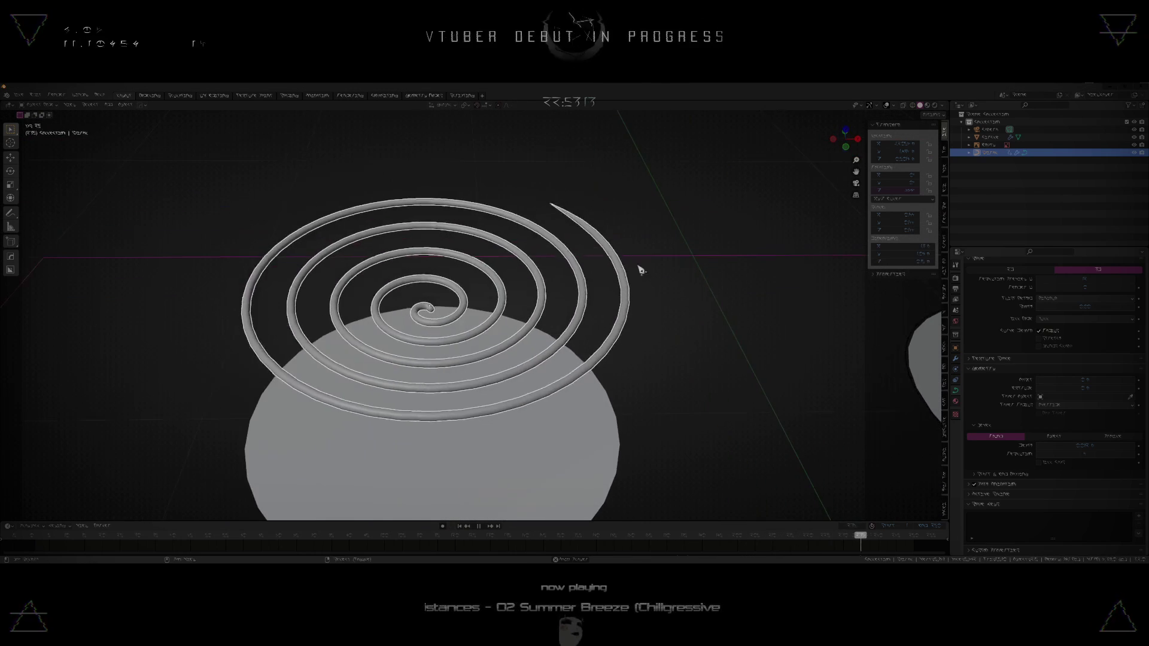
- Rework the Z rotation driver expression to slow the spiral's spin and return to the top view
click(903, 192)
key(Return)
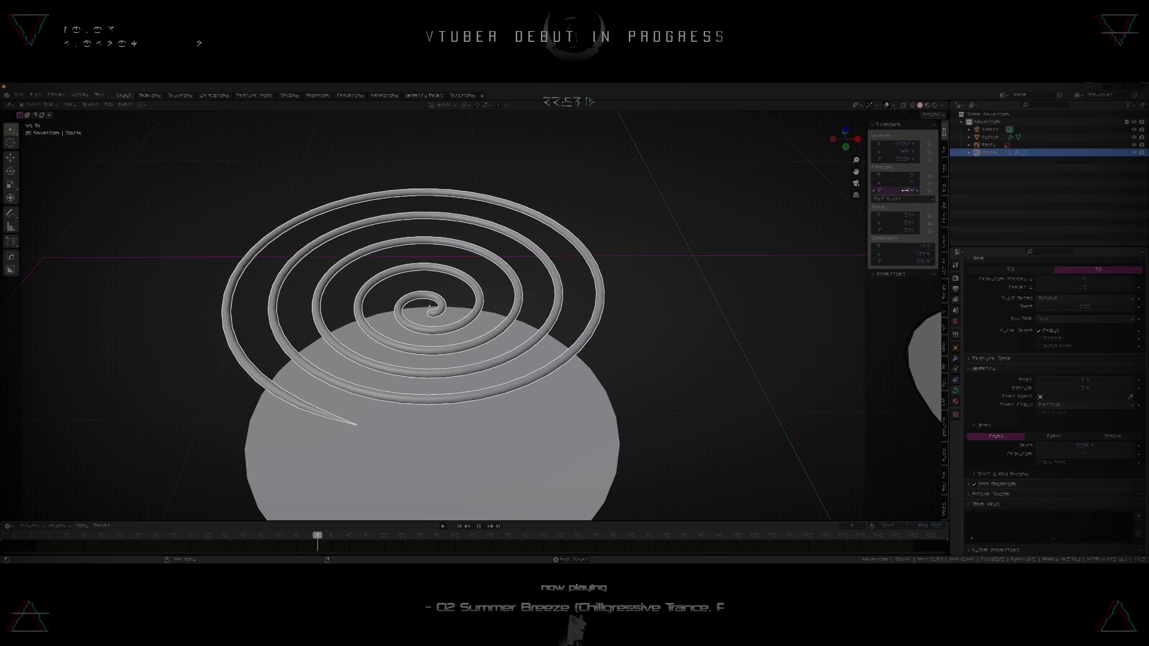
click(907, 191)
click(910, 191)
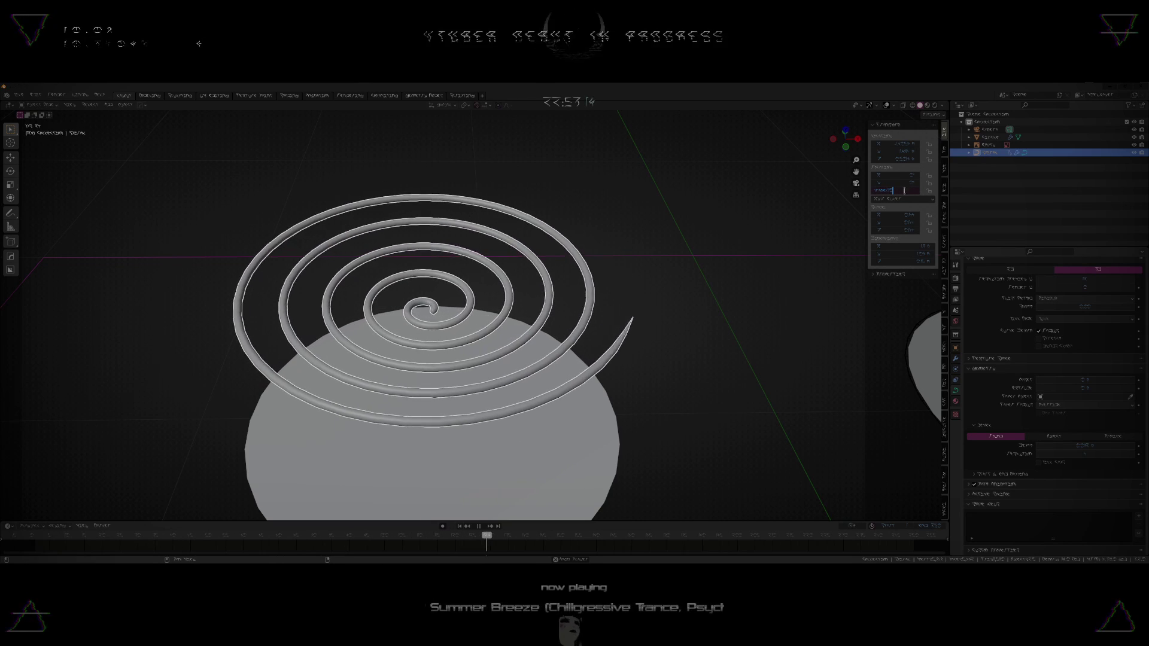
key(Return)
scroll(584, 289, down, 2)
key(KP_7)
scroll(580, 318, down, 3)
scroll(551, 323, up, 3)
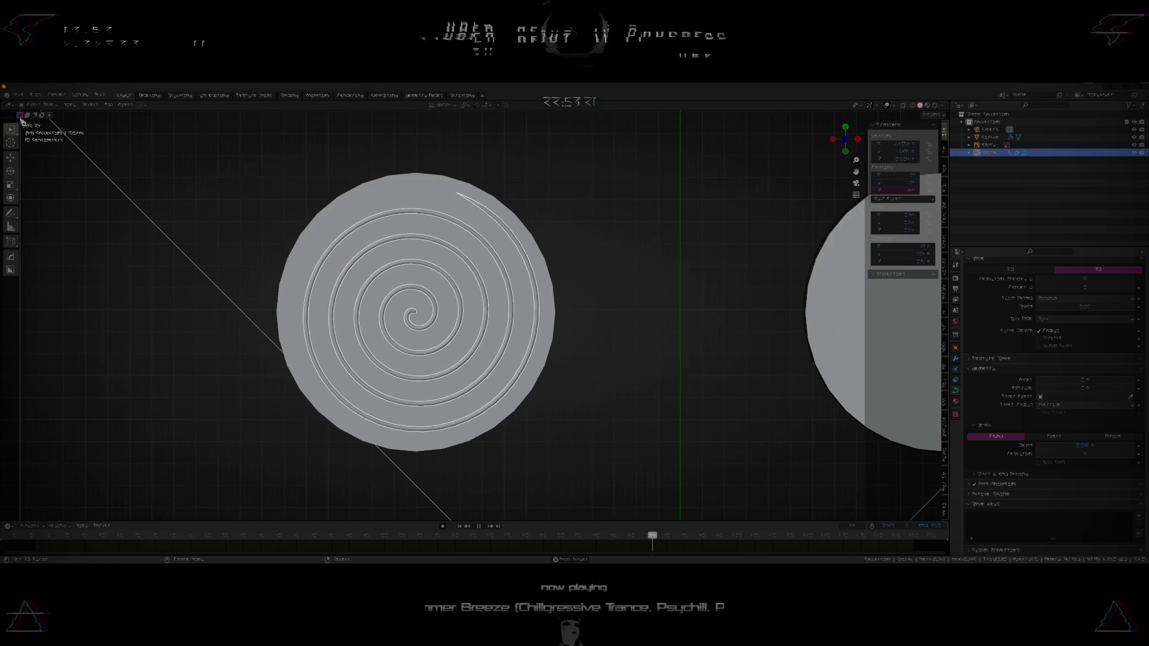
- Split the 3D viewport vertically and turn the new area into a Shader Editor
drag(2, 102, 339, 168)
click(9, 105)
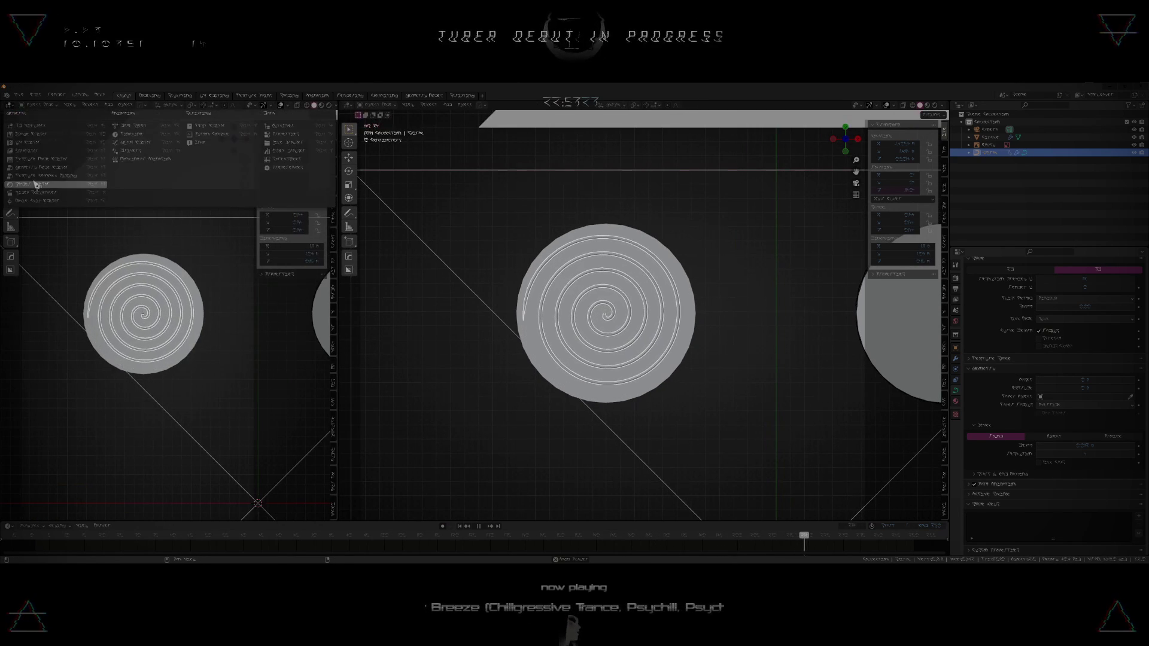
click(38, 185)
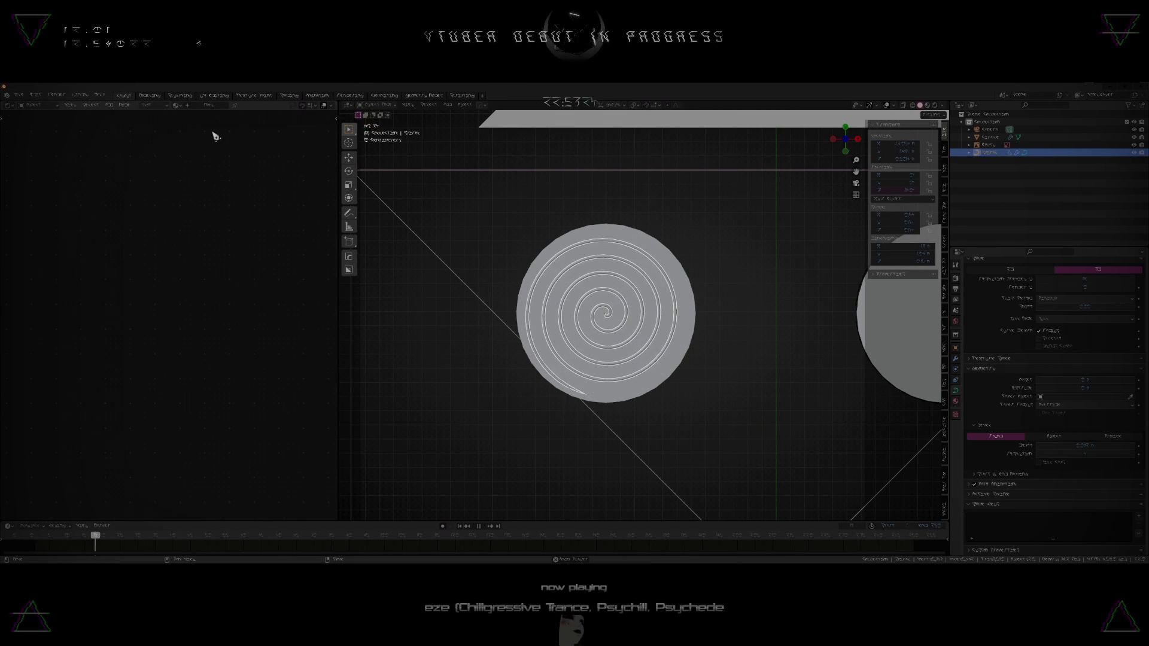
- Give the spiral a new material and switch its Principled BSDF to an Emission shader
click(211, 96)
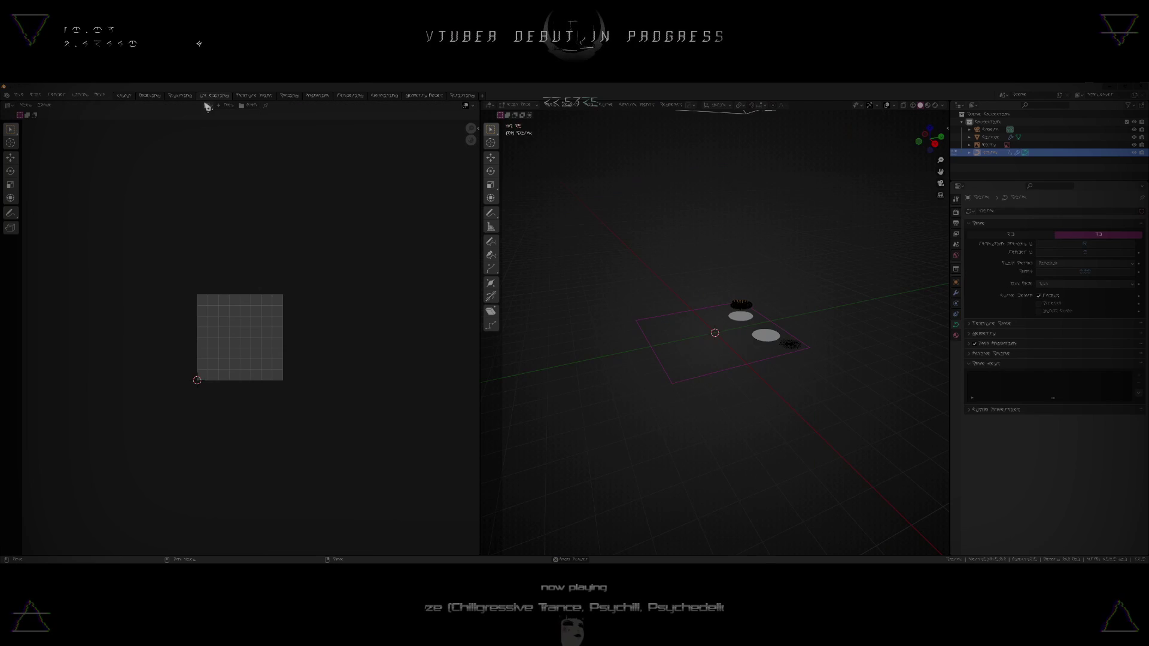
click(122, 96)
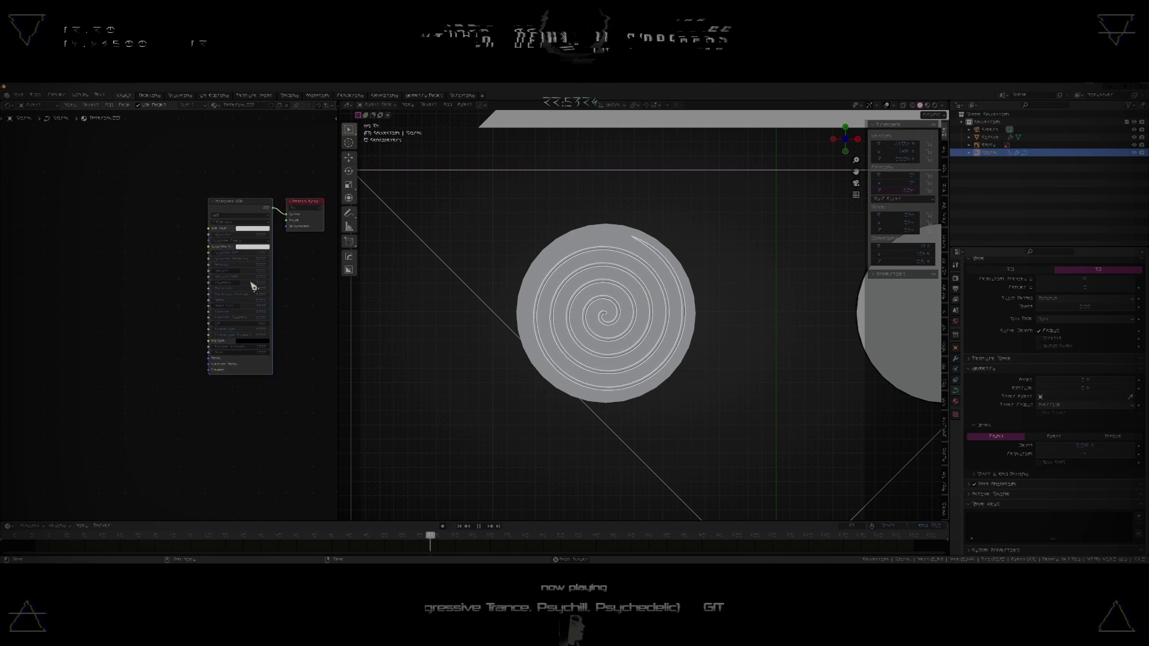
scroll(211, 268, up, 2)
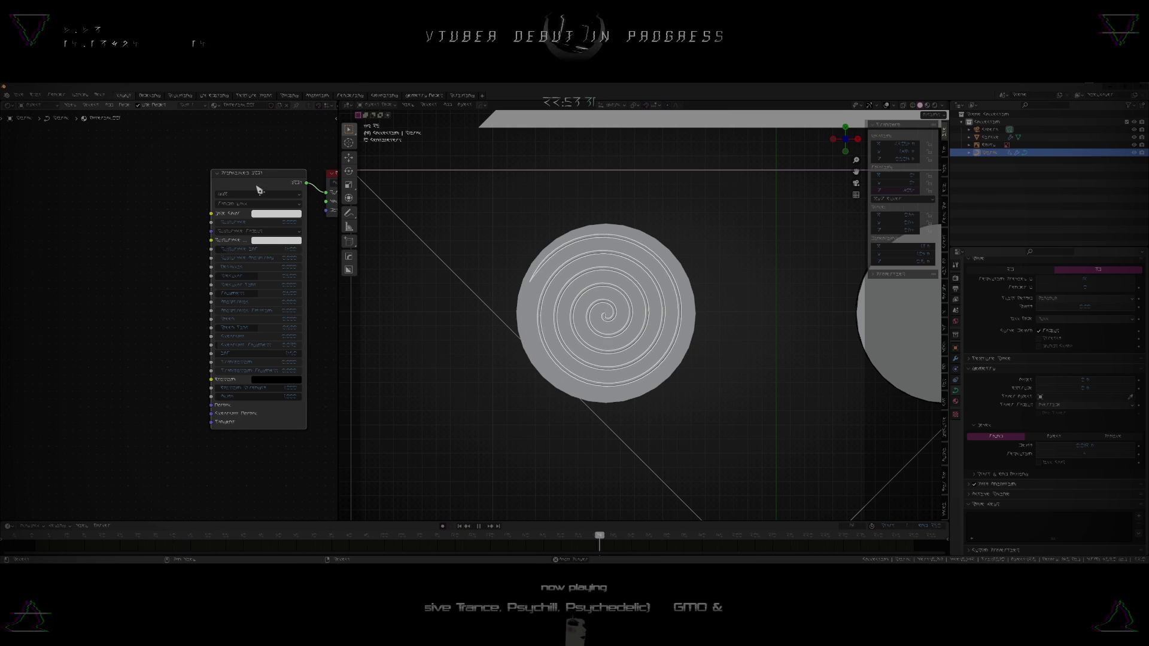
key(shift+s)
mouse_move(239, 204)
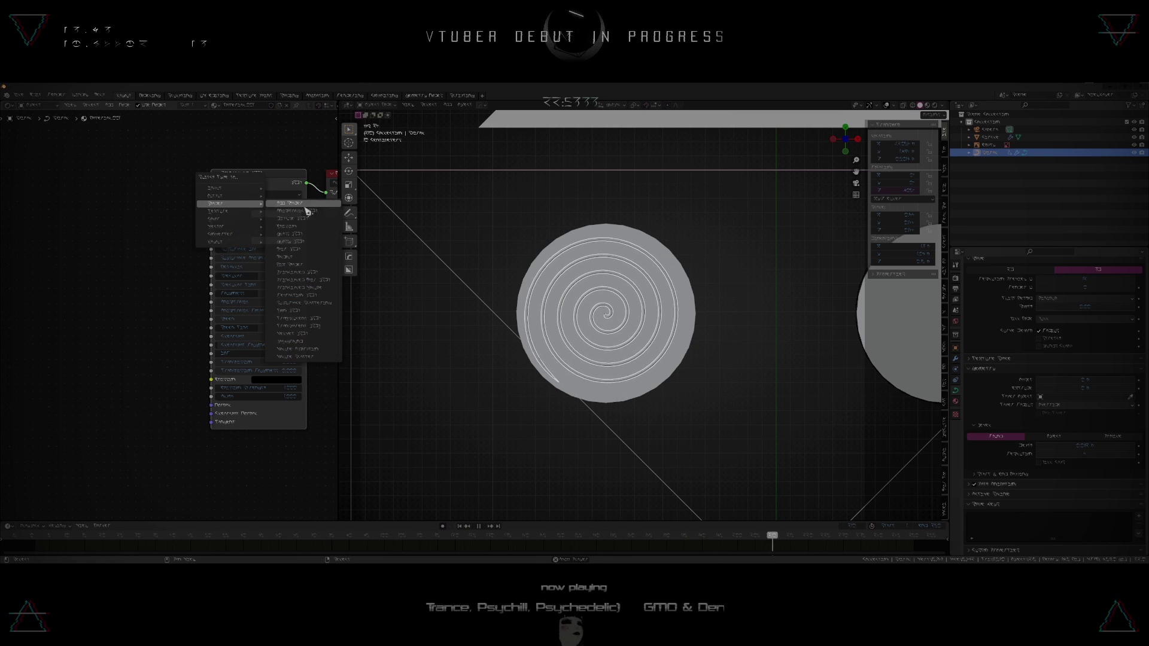
click(290, 227)
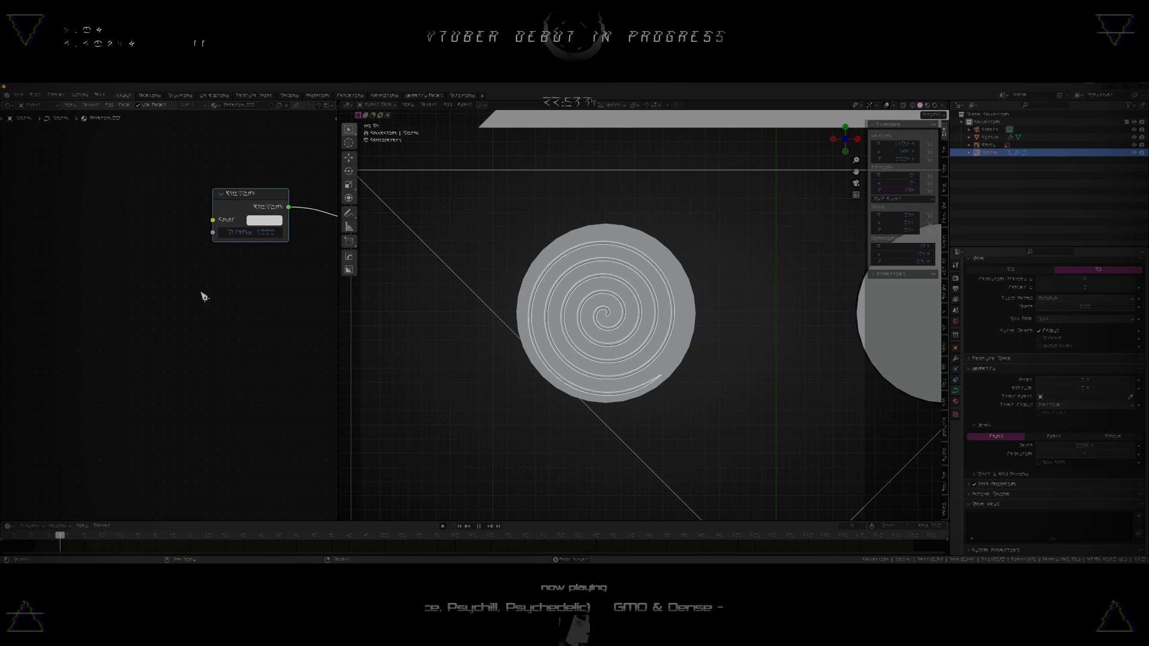
- Switch the 3D viewport to Rendered shading with the emissive spiral in view
middle_drag(185, 318, 141, 328)
key(z)
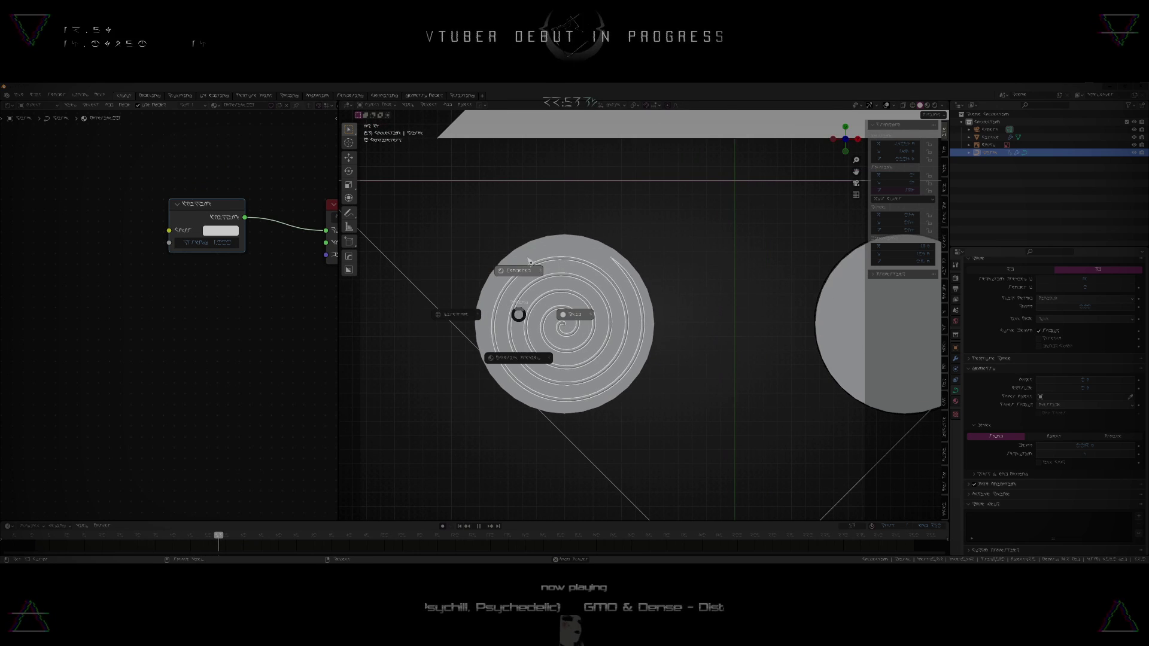
click(529, 261)
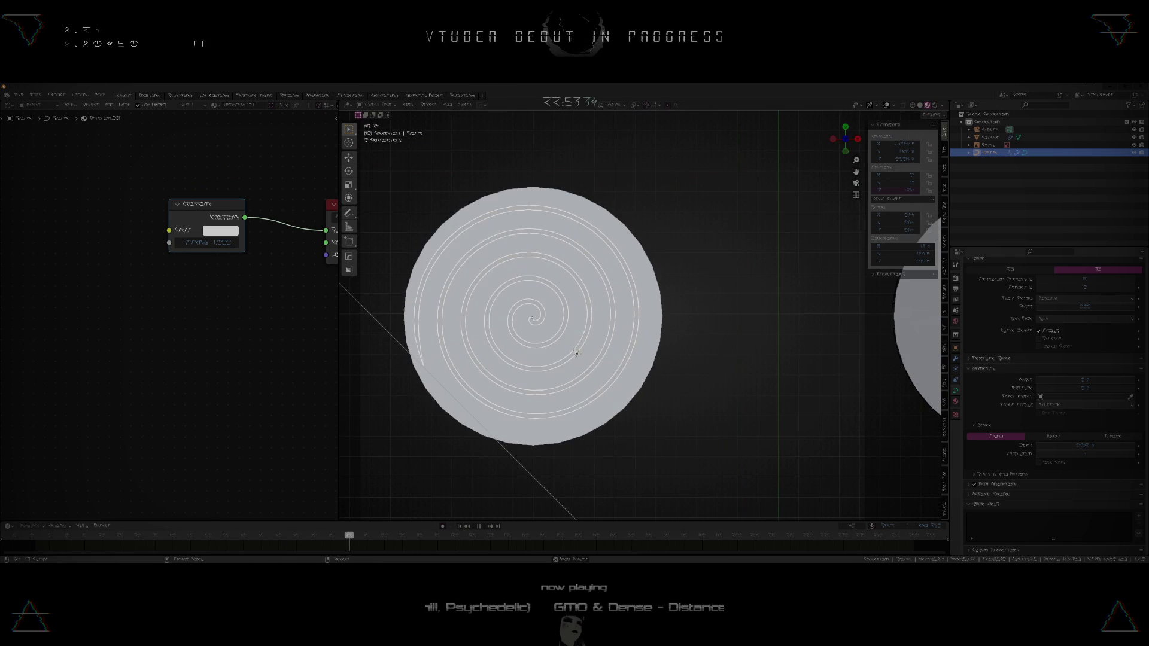
- Create a new material for the eye circles and set its base color to red
click(577, 354)
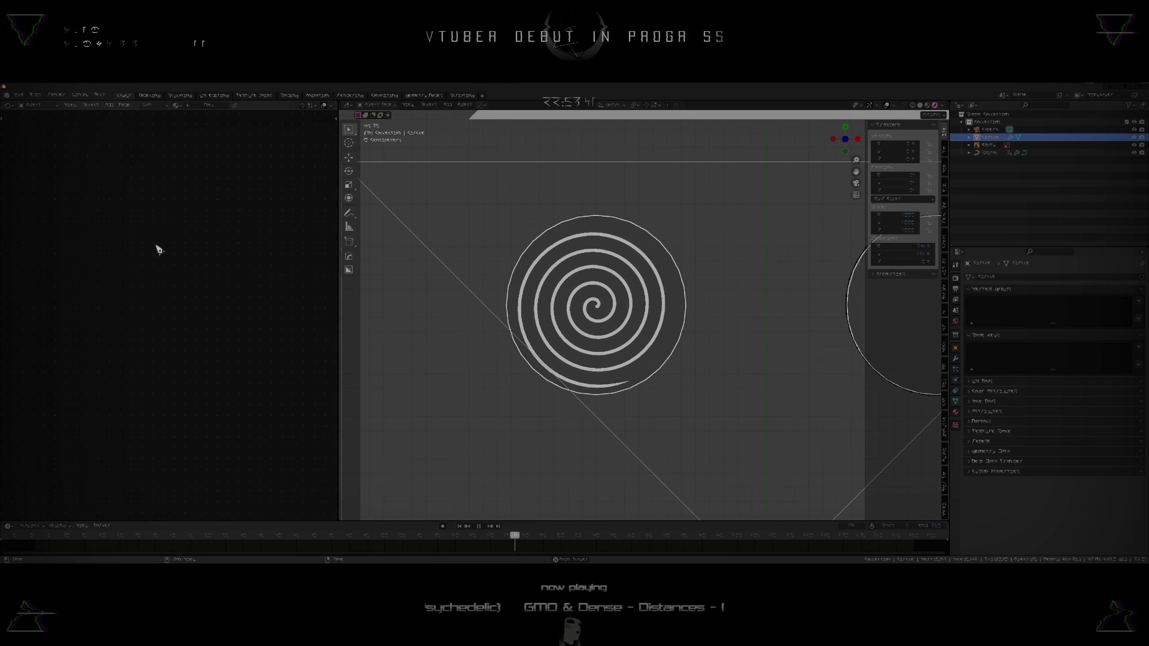
click(219, 107)
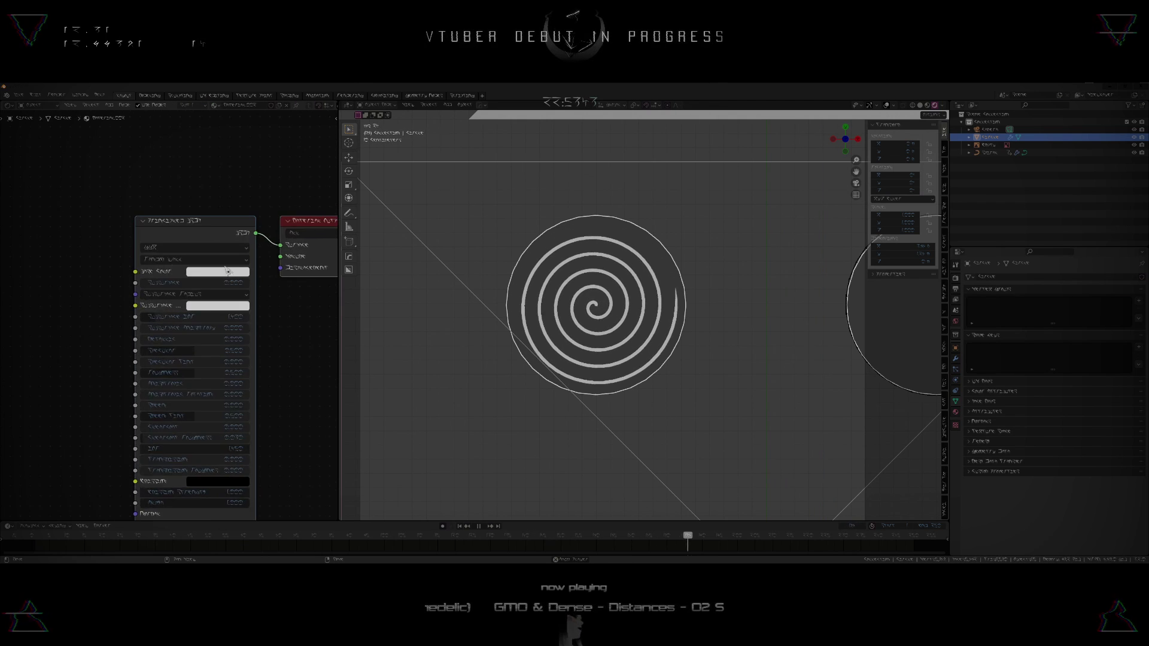
scroll(161, 309, down, 2)
click(231, 256)
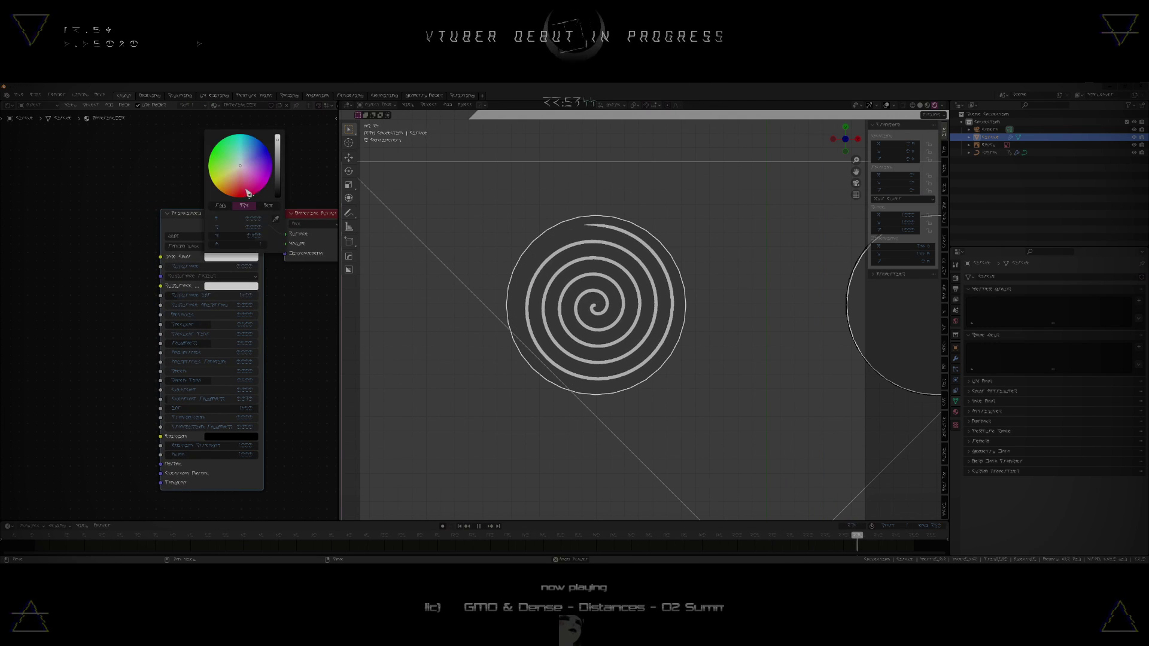
click(239, 198)
- Switch the eye circles' red Principled BSDF to an Emission shader
key(shift+a)
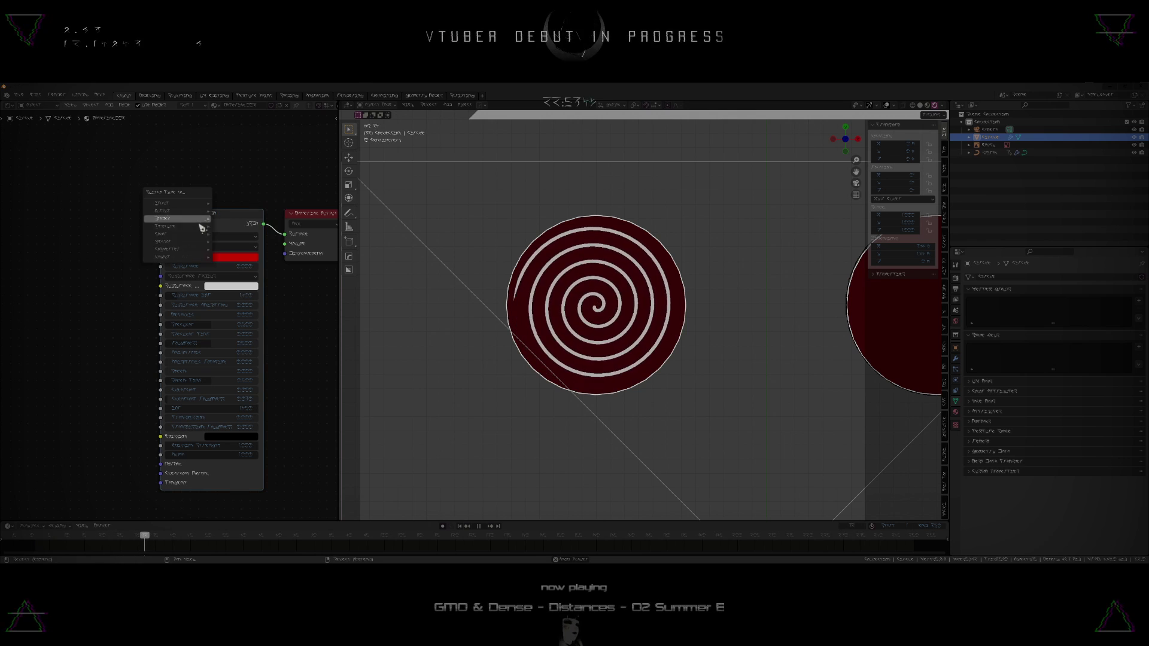
mouse_move(187, 220)
click(235, 241)
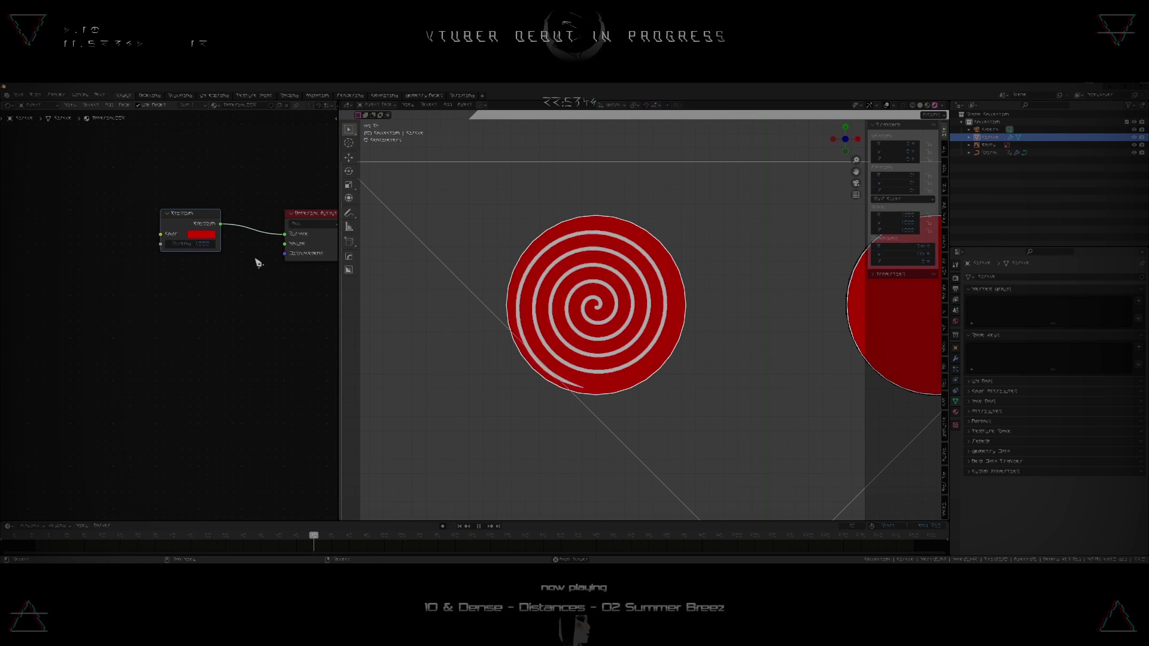
- Set the world background color to black
scroll(623, 329, down, 6)
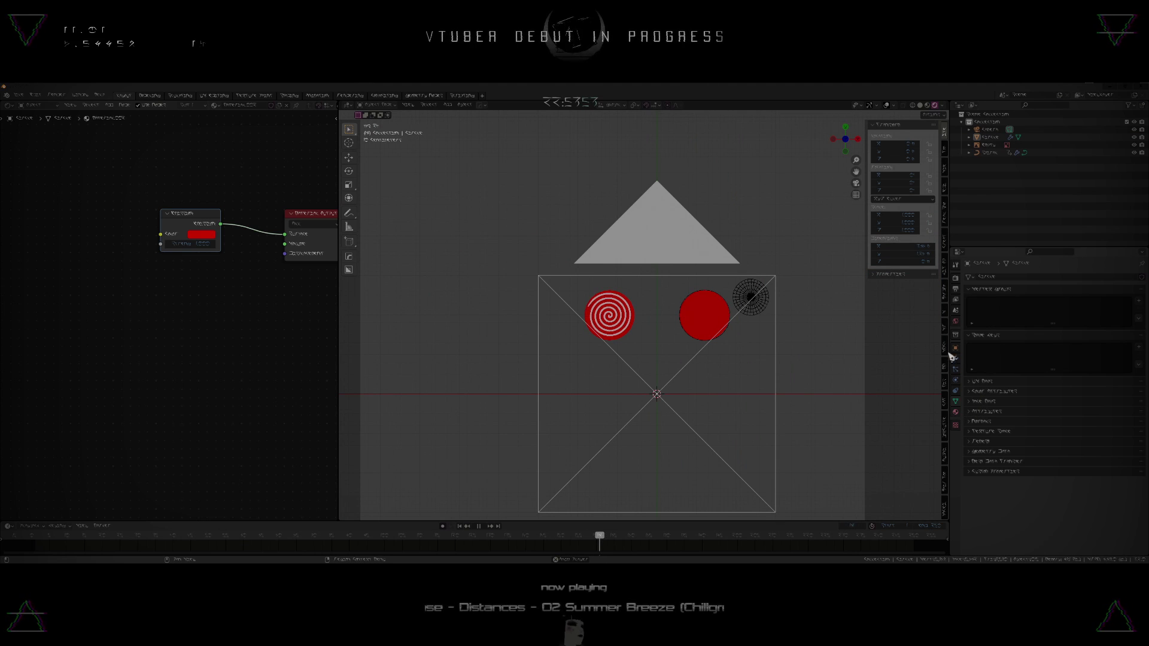
click(956, 412)
click(956, 336)
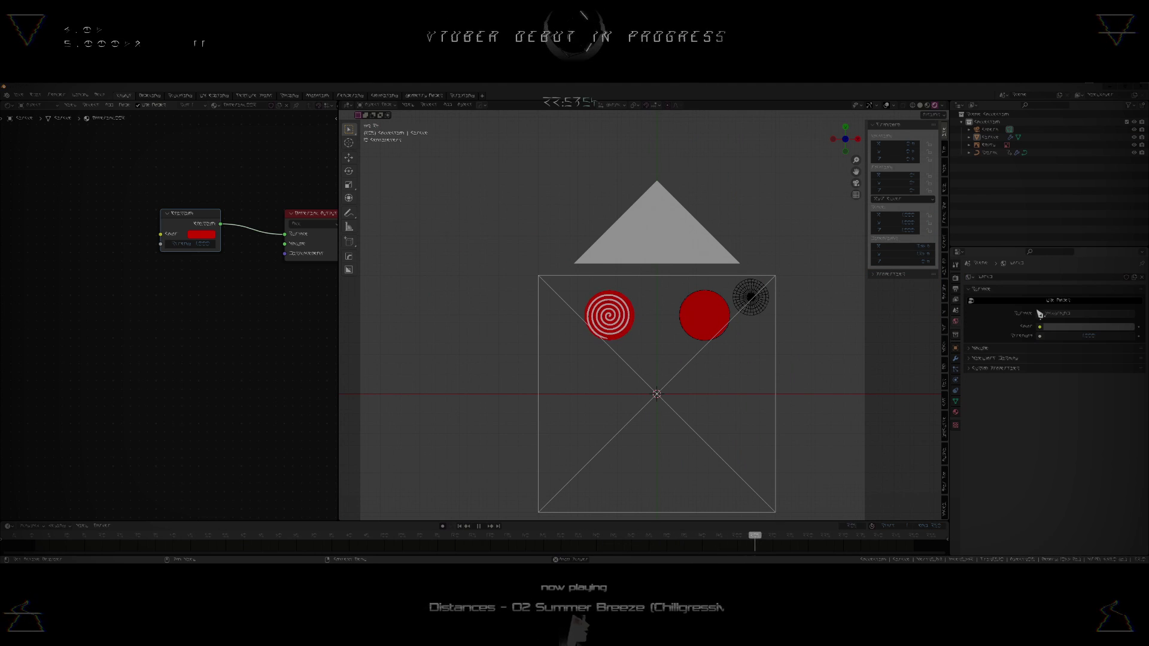
click(1067, 327)
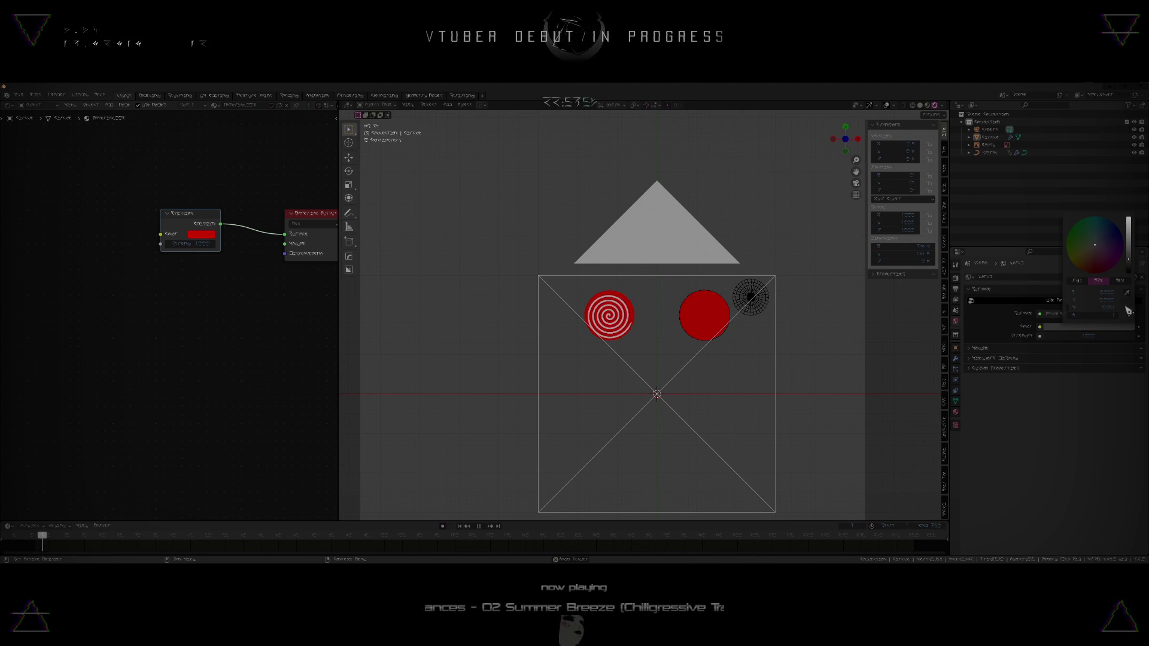
drag(1128, 261, 1129, 273)
- Hide the viewport overlays and select the red eye circles
scroll(637, 404, up, 3)
key(q)
shift+middle_drag(636, 401, 657, 352)
click(626, 337)
key(shift+alt+z)
scroll(568, 338, up, 2)
click(617, 244)
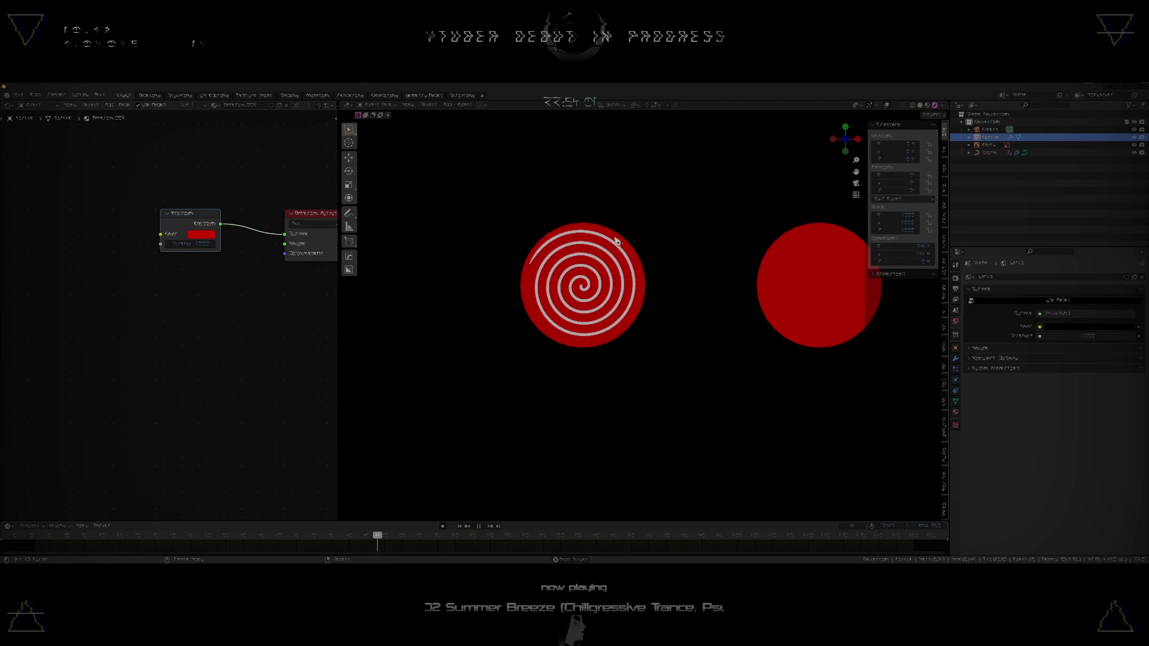
- Add a Gradient Texture node beside the Emission shader in the eye circles' material
scroll(147, 276, down, 1)
middle_drag(146, 276, 162, 274)
scroll(163, 273, up, 3)
key(shift+a)
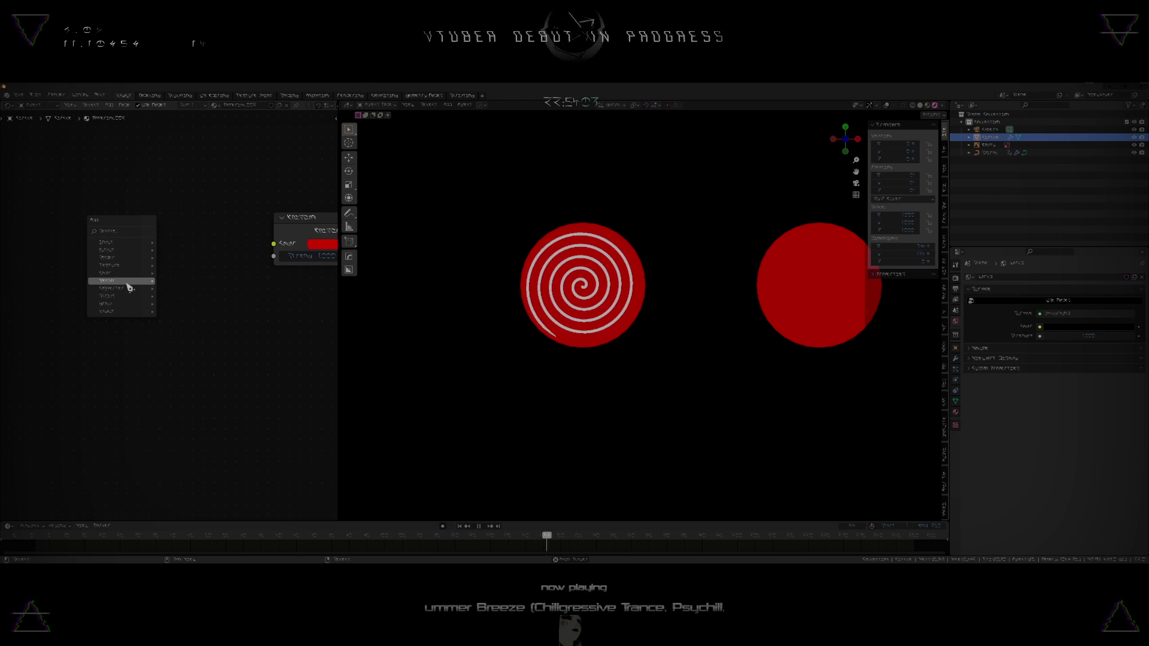
click(115, 231)
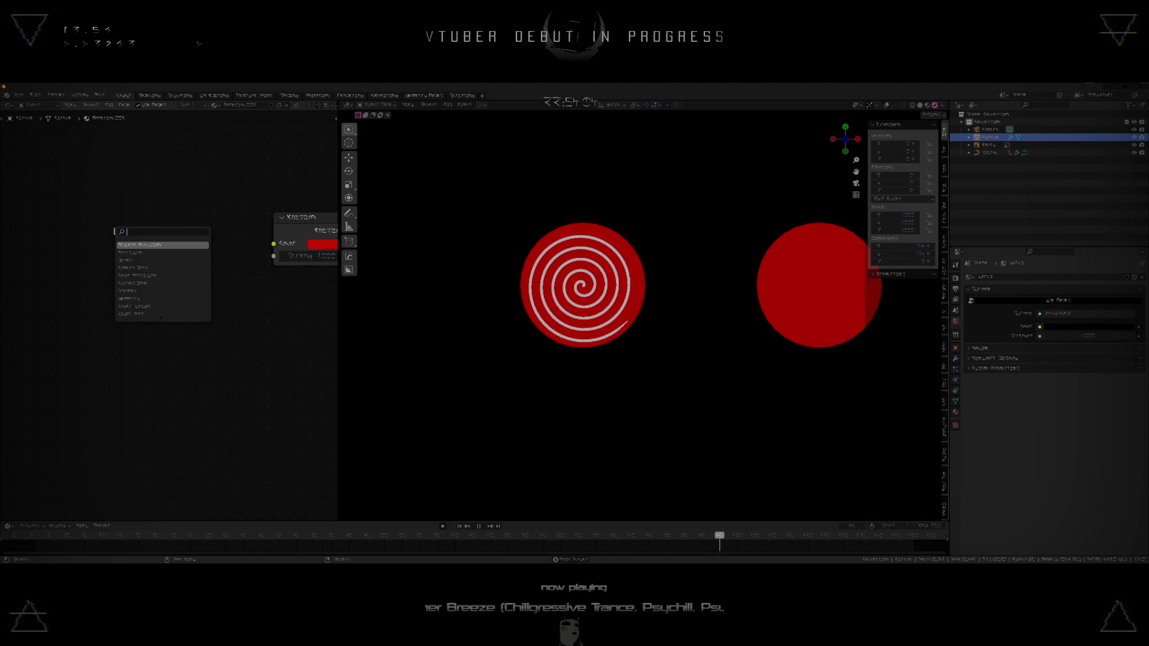
text(grad)
key(Return)
click(115, 232)
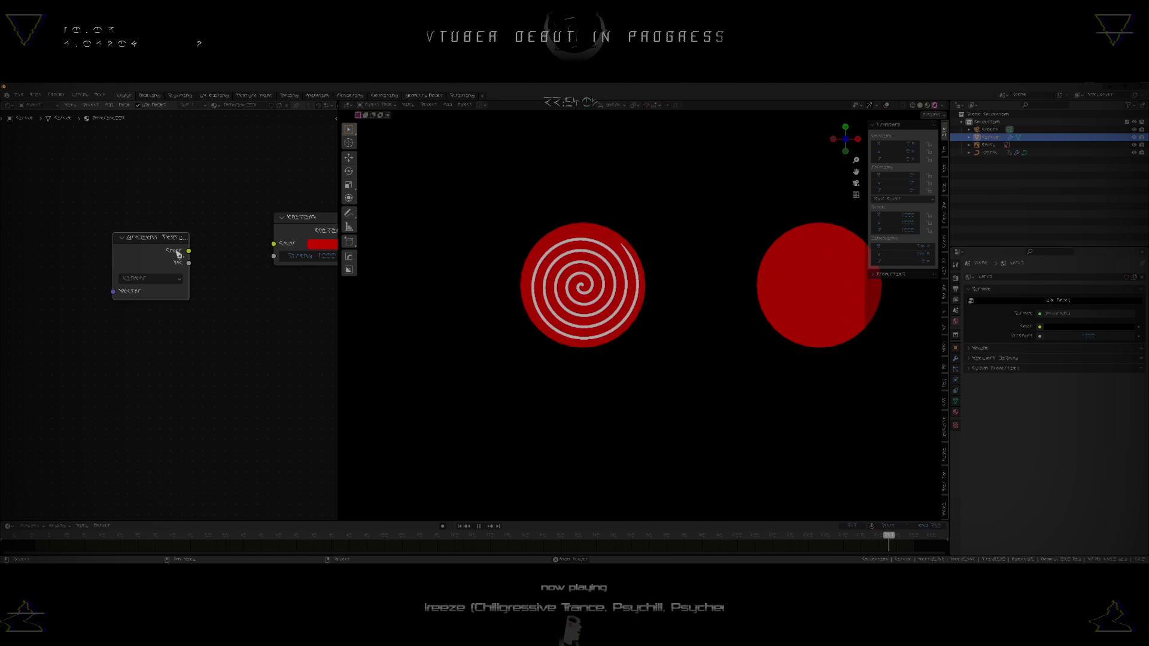
- Add a Color Ramp node and arrange it between the Gradient Texture and Emission nodes
key(shift+a)
mouse_move(173, 281)
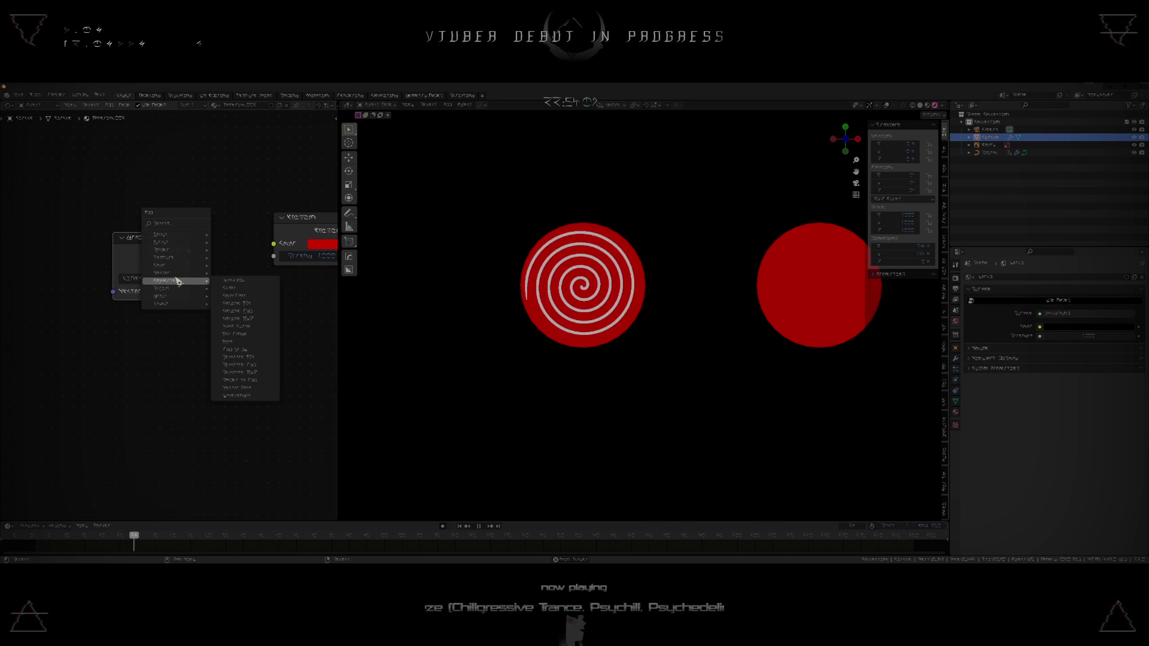
click(234, 298)
click(218, 255)
drag(160, 250, 16, 241)
drag(256, 286, 113, 233)
scroll(112, 240, up, 1)
middle_drag(112, 243, 170, 286)
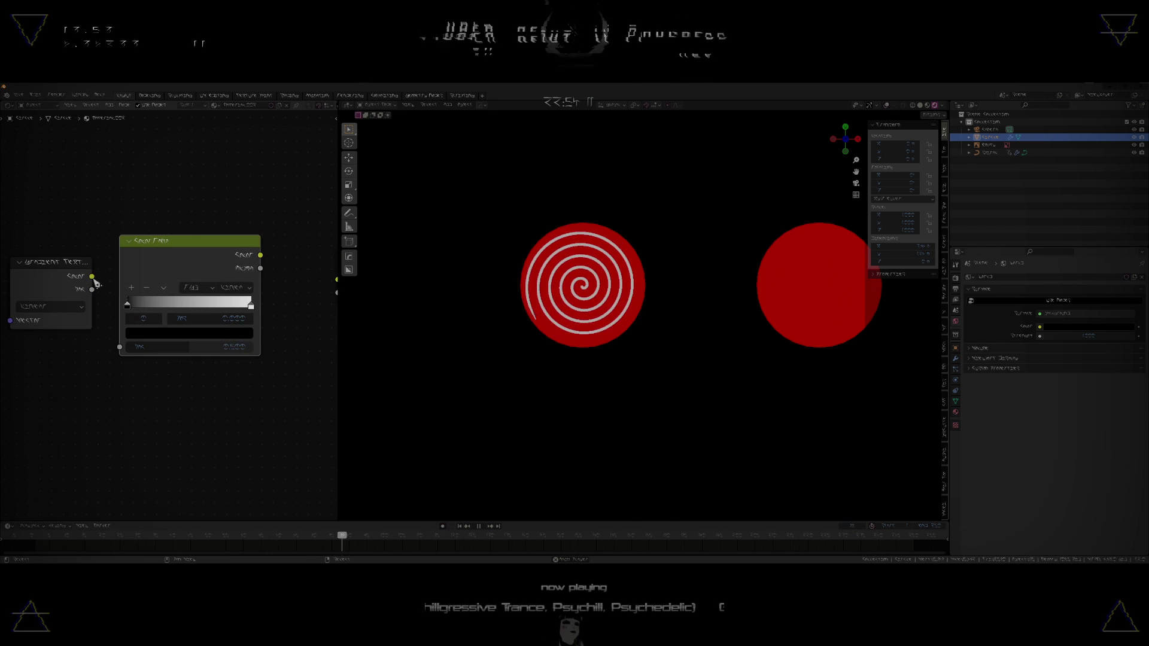
- Connect the gradient's color through the Color Ramp into the Emission shader's color
scroll(94, 282, down, 3)
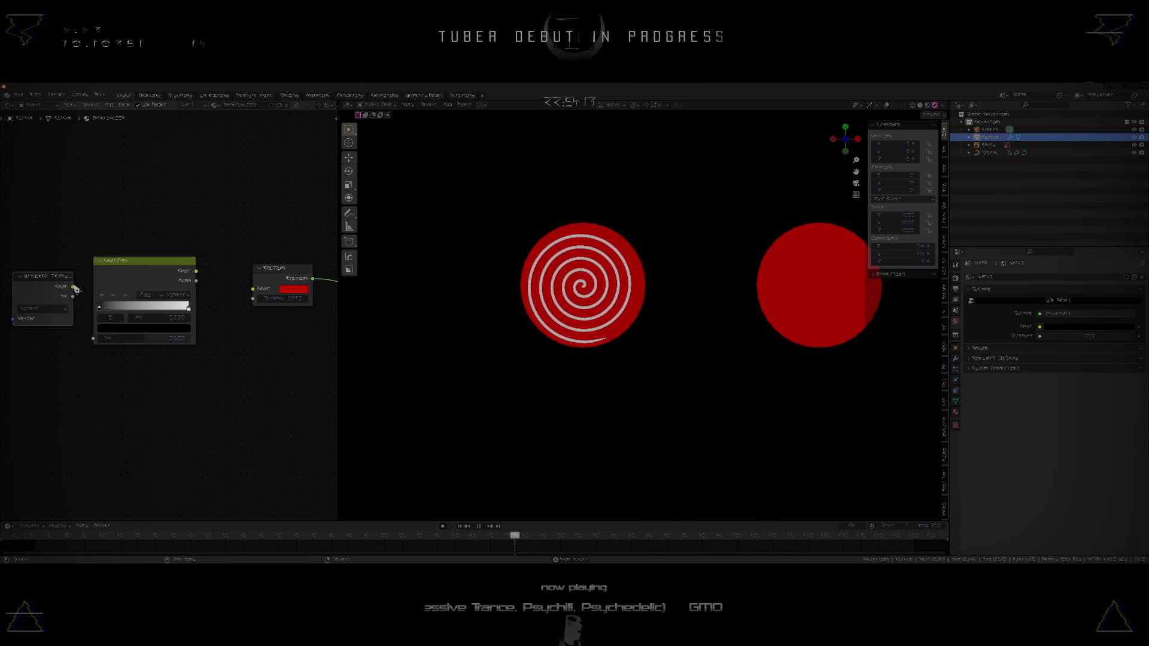
drag(73, 286, 255, 291)
drag(160, 273, 160, 276)
scroll(153, 340, up, 1)
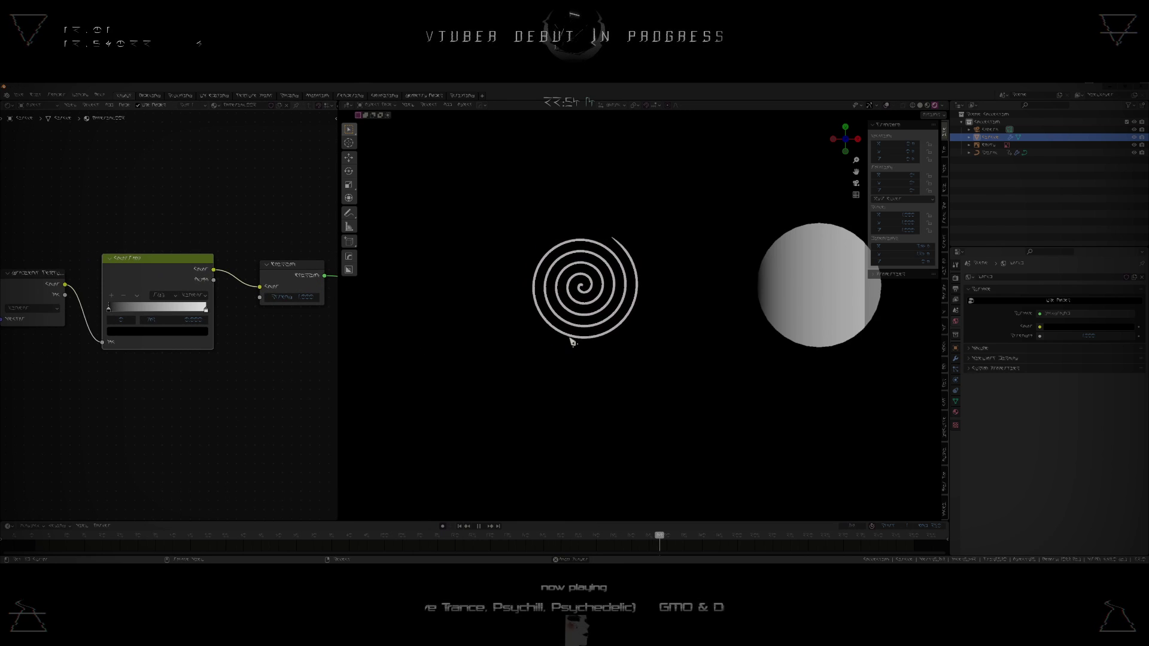
- Select the Color Ramp's white stop and add Mapping and Texture Coordinate nodes ahead of the Gradient Texture
click(206, 309)
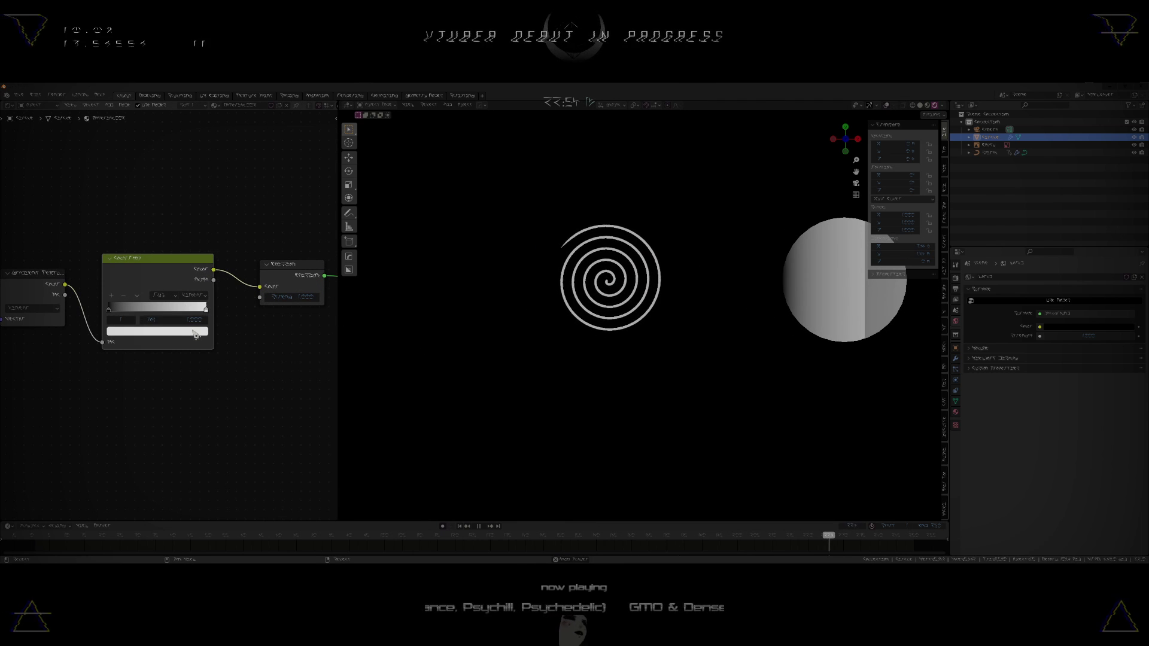
click(193, 331)
scroll(170, 333, down, 2)
middle_drag(149, 317, 249, 312)
click(144, 292)
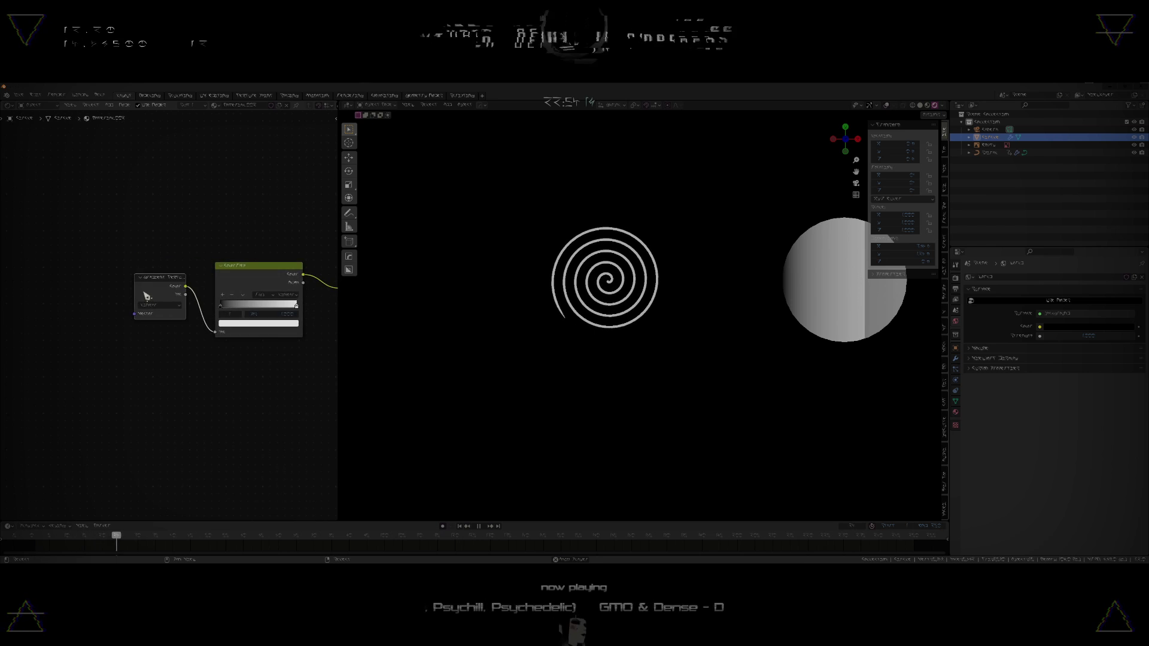
key(ctrl+t)
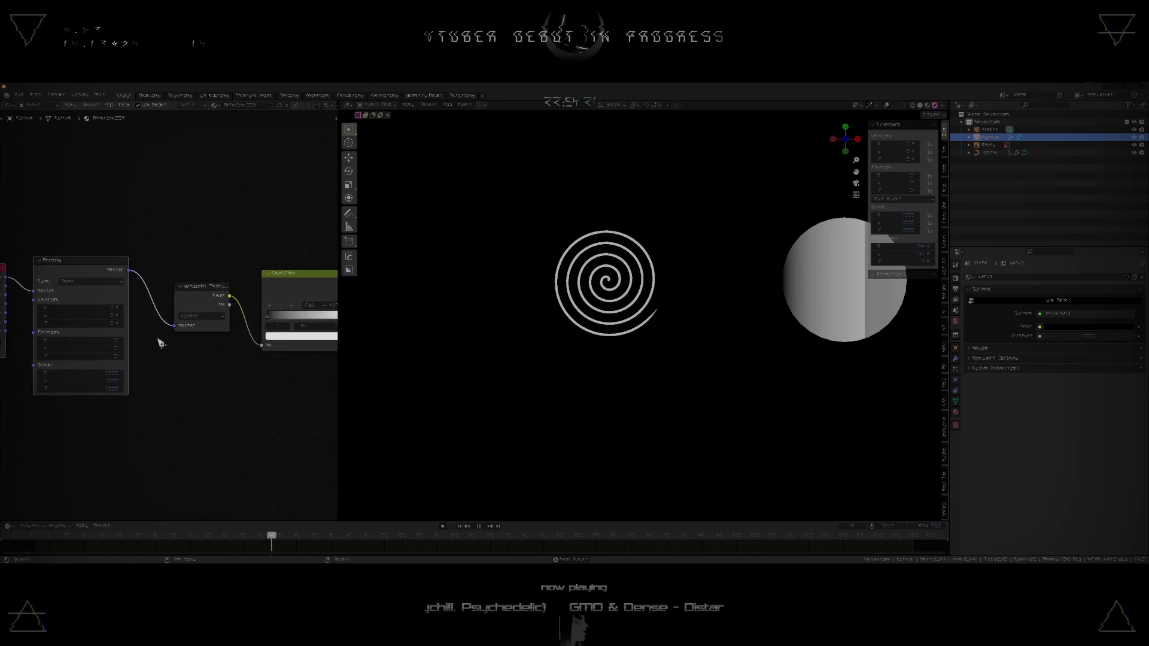
- Change the Gradient Texture type to Spherical
scroll(207, 311, up, 2)
click(199, 318)
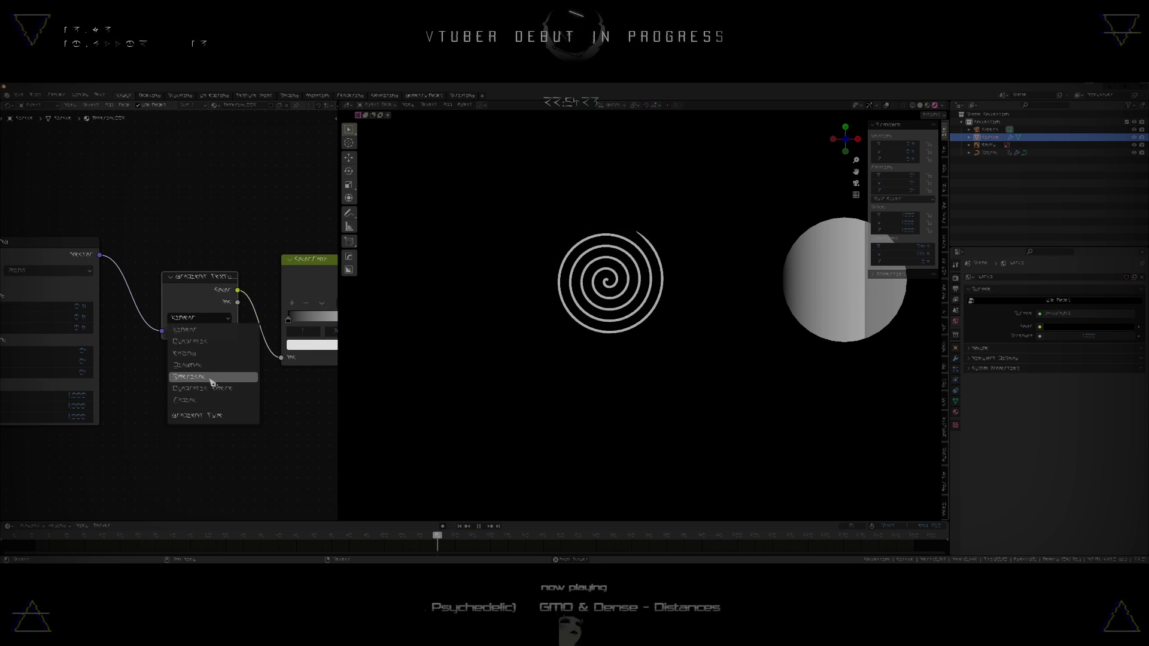
click(210, 378)
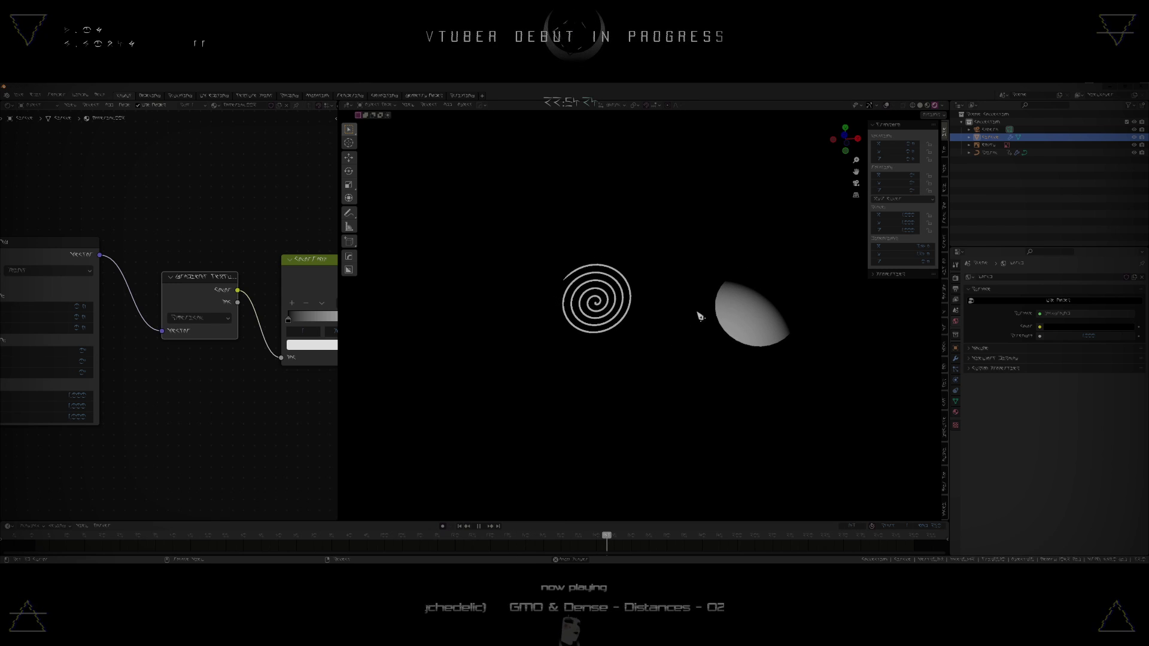
- Show the viewport overlays again and apply the eye circles' mirror modifier
key(shift+a)
key(shift+alt+z)
scroll(620, 341, up, 2)
middle_drag(620, 341, 658, 346)
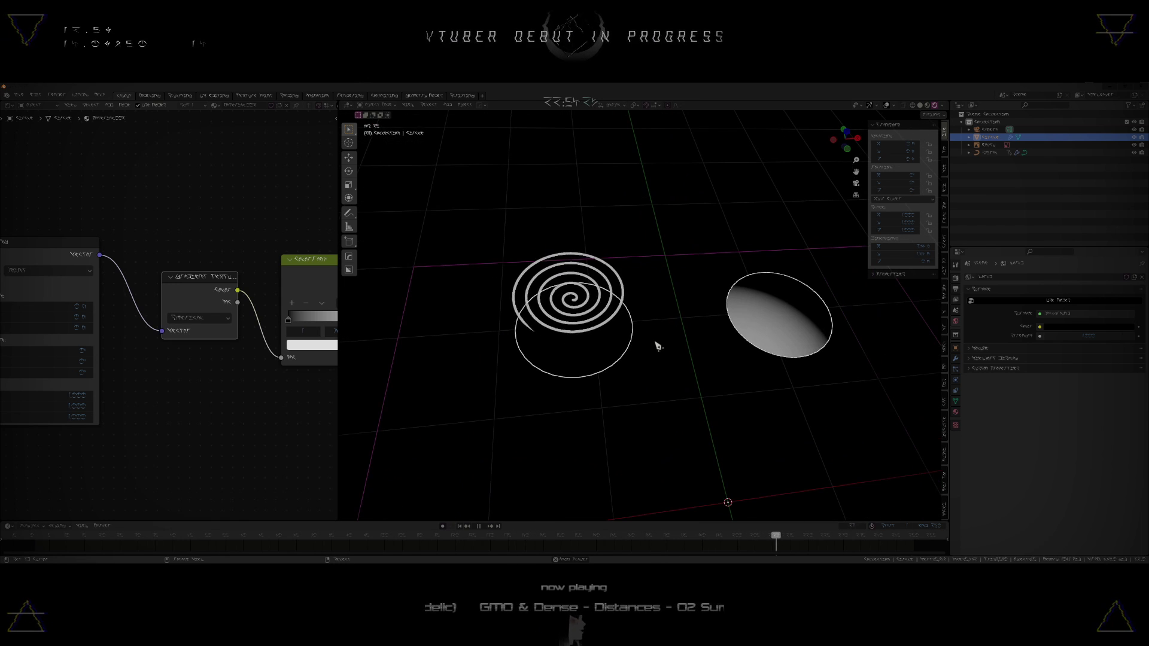
click(956, 358)
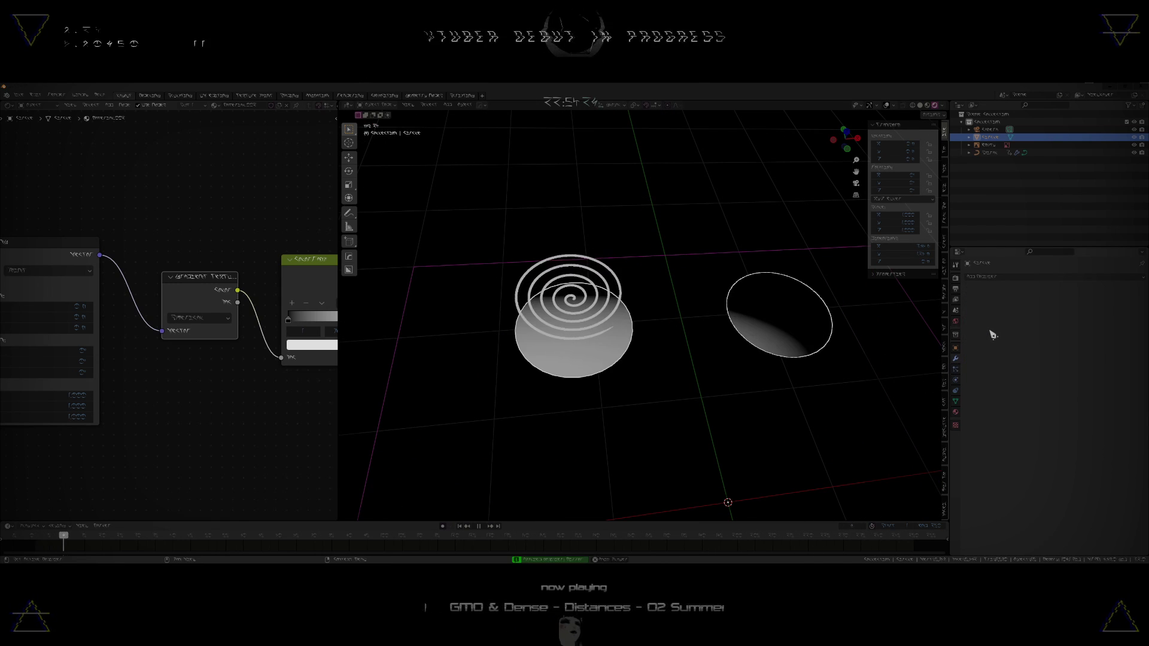
- Separate the mirrored right eye circle into its own object
key(KP_7)
key(Tab)
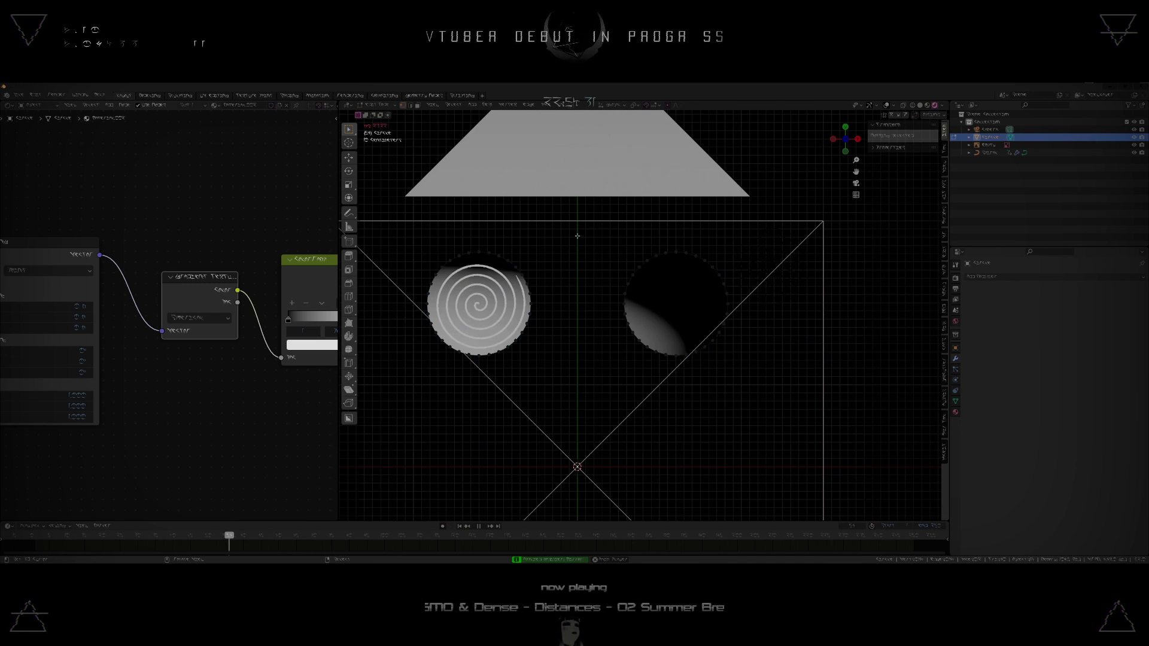
drag(577, 236, 763, 392)
key(p)
click(763, 392)
key(Tab)
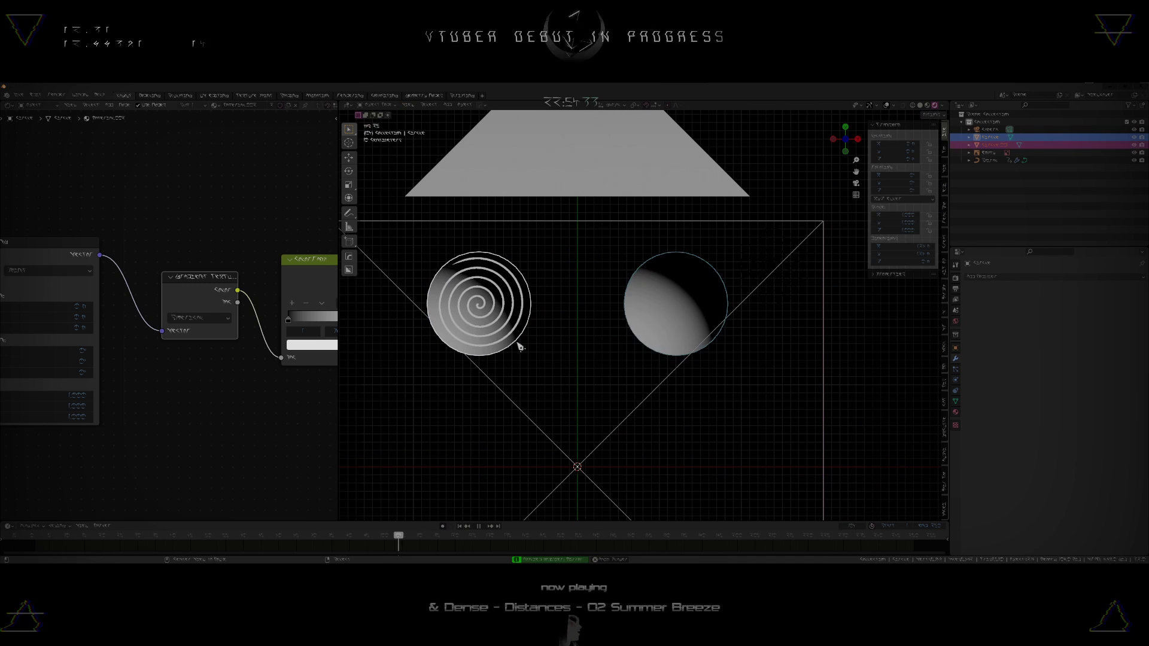
- Select the left and right eye circles in turn and clear the selection
key(alt+a)
scroll(529, 341, up, 2)
shift+middle_drag(531, 340, 557, 351)
shift+middle_drag(488, 341, 561, 343)
click(585, 362)
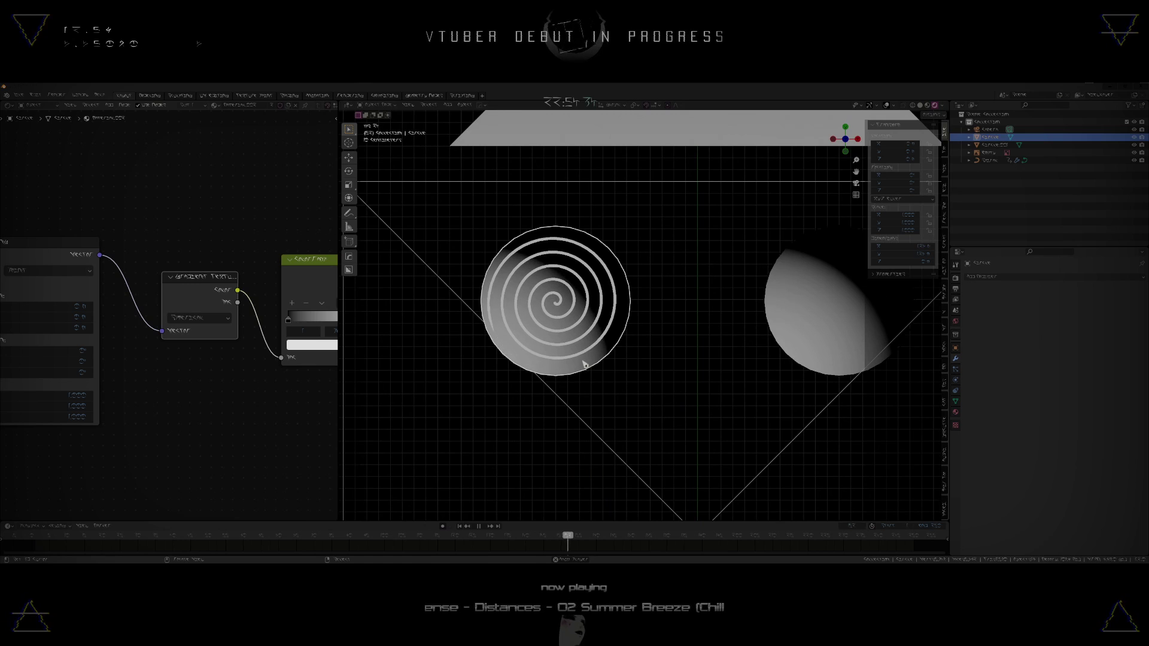
shift+middle_drag(840, 322, 785, 328)
click(785, 328)
shift+middle_drag(555, 385, 537, 382)
key(alt+a)
- Try shifting the gradient with the Mapping node's rotation and location values
scroll(291, 367, up, 4)
middle_drag(291, 367, 253, 387)
middle_drag(42, 334, 159, 332)
middle_drag(40, 409, 133, 385)
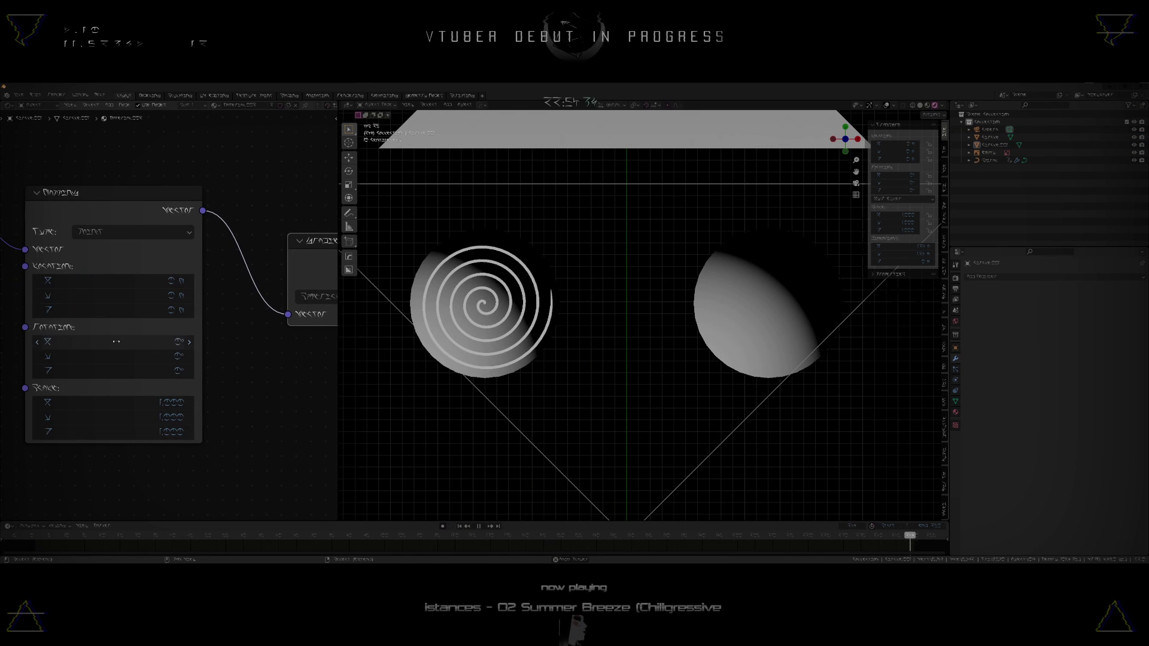
drag(115, 342, 155, 311)
right_click(149, 341)
key(ctrl+z)
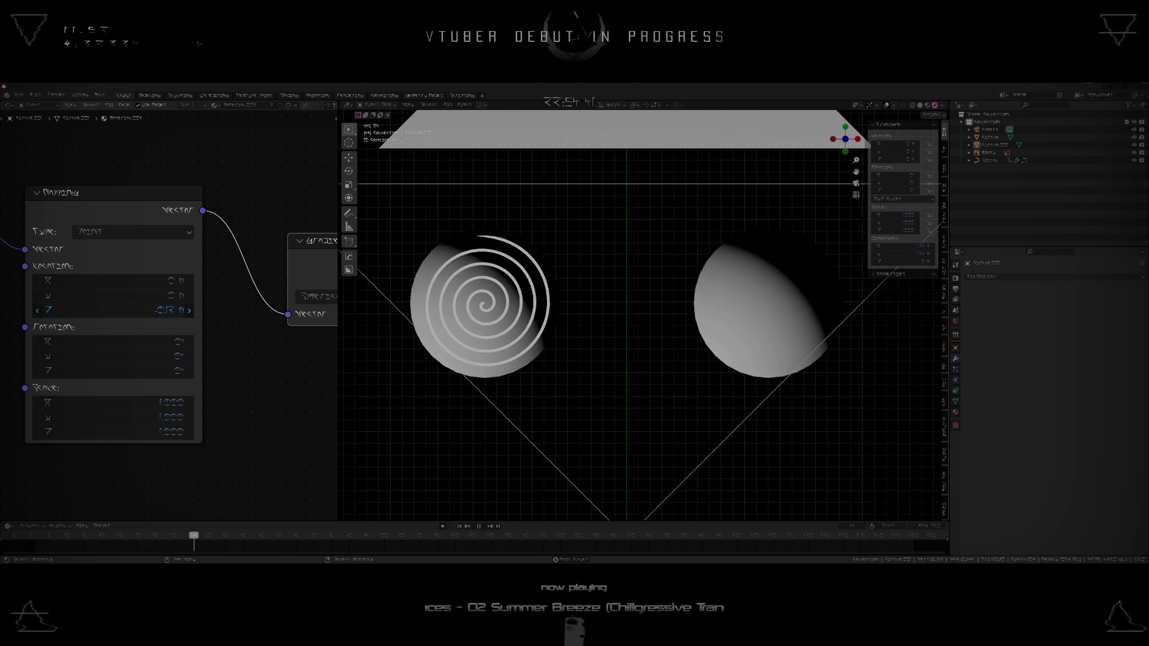
- Connect the Texture Coordinate node's Object output to the Mapping node's vector input
middle_drag(495, 431, 375, 323)
middle_drag(27, 327, 183, 333)
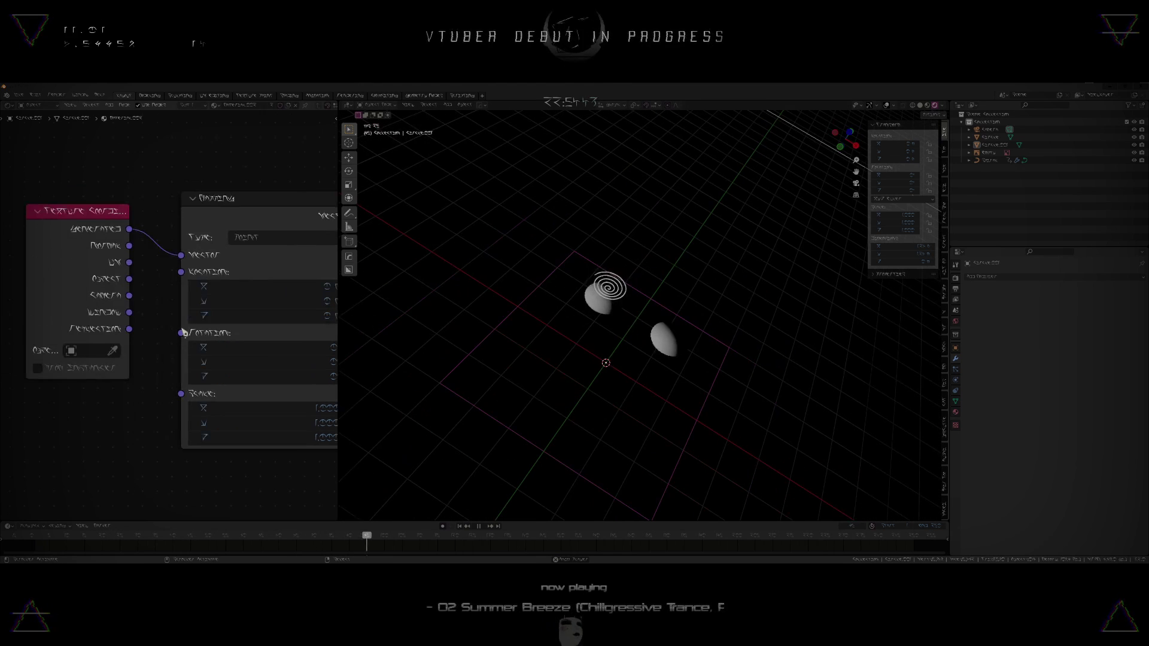
drag(132, 279, 184, 257)
- Add a Plain Axes empty and place it at the center of the left eye's spiral
middle_drag(530, 299, 621, 363)
key(shift+a)
mouse_move(616, 439)
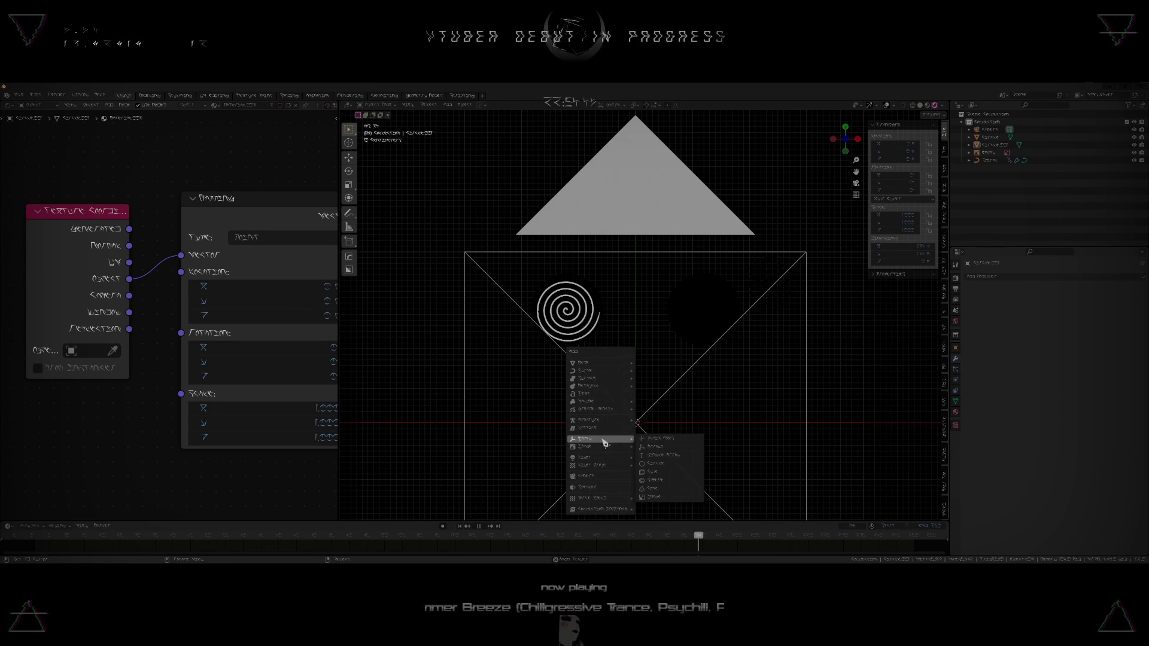
click(654, 441)
key(g)
click(600, 328)
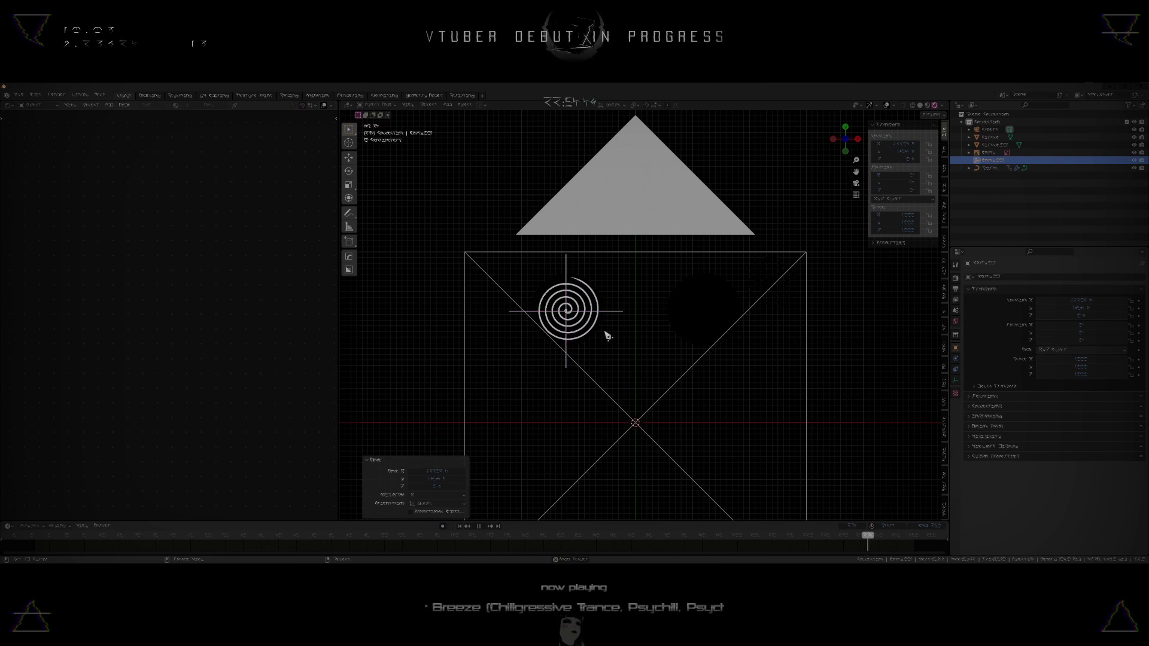
- Move the empty along the Z axis toward the left eye circle
middle_drag(605, 332, 556, 242)
scroll(535, 263, up, 2)
right_click(569, 382)
right_click(628, 388)
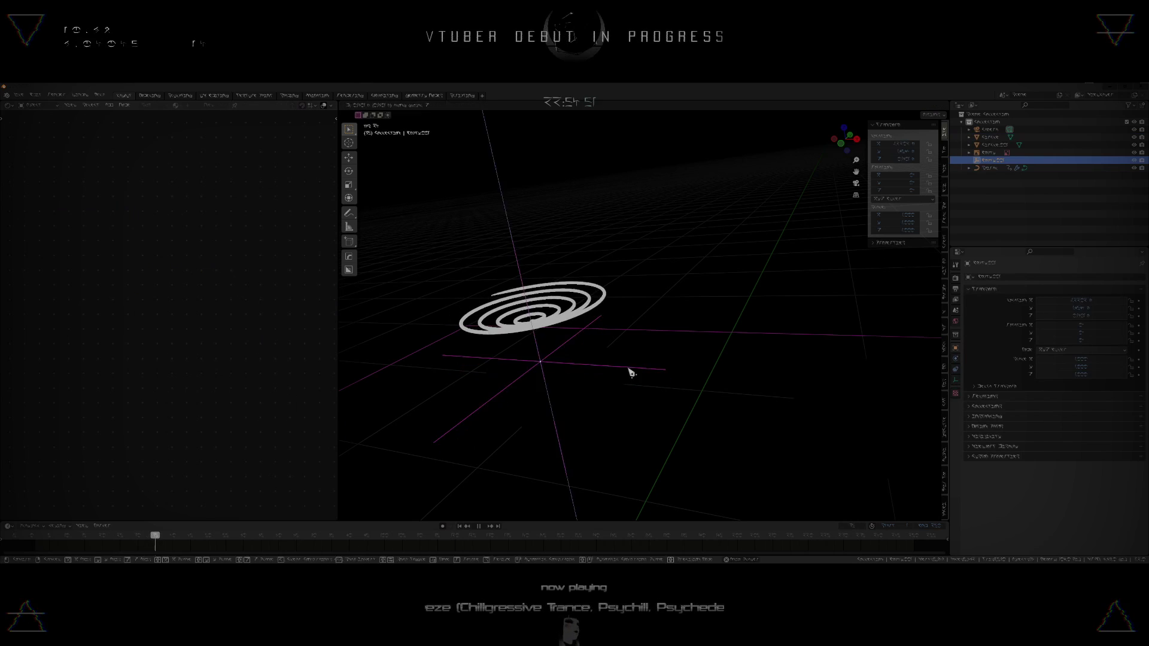
right_click(628, 373)
- Assign the empty as the object of the Texture Coordinate node in the eye circle's material
shift+middle_drag(629, 373, 713, 344)
scroll(652, 356, up, 1)
click(112, 350)
click(617, 417)
right_click(723, 339)
- Scale and reposition the empty from the top view until the spherical gradient fills the left eye circle
key(s)
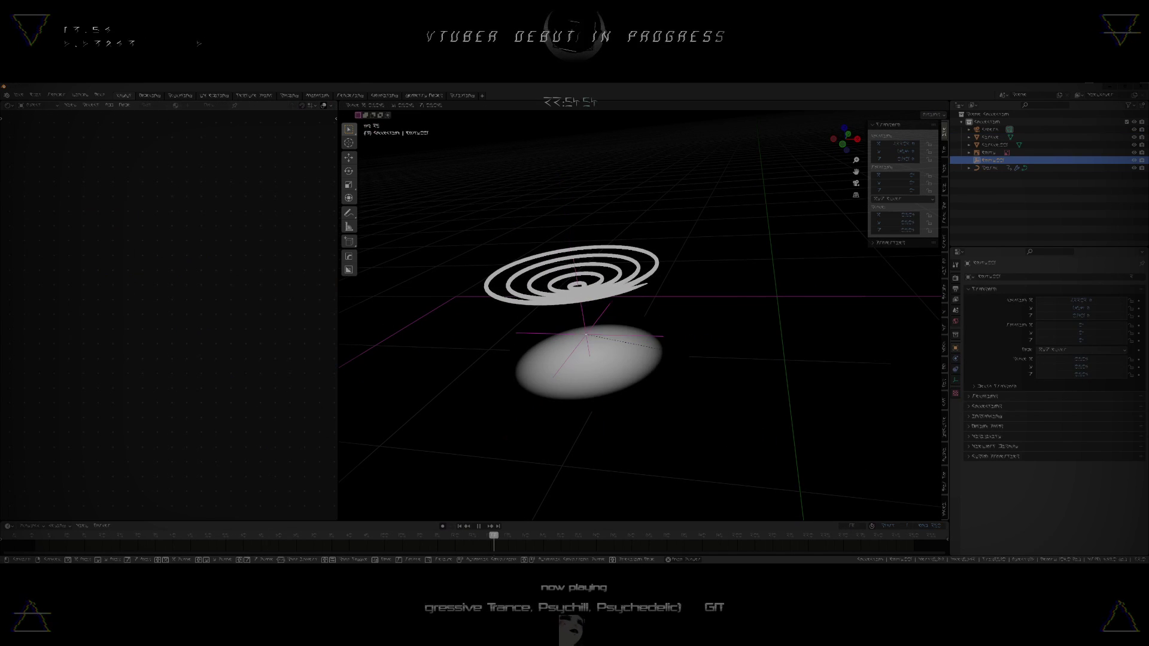
click(661, 350)
key(KP_7)
shift+middle_drag(610, 324, 685, 410)
key(s)
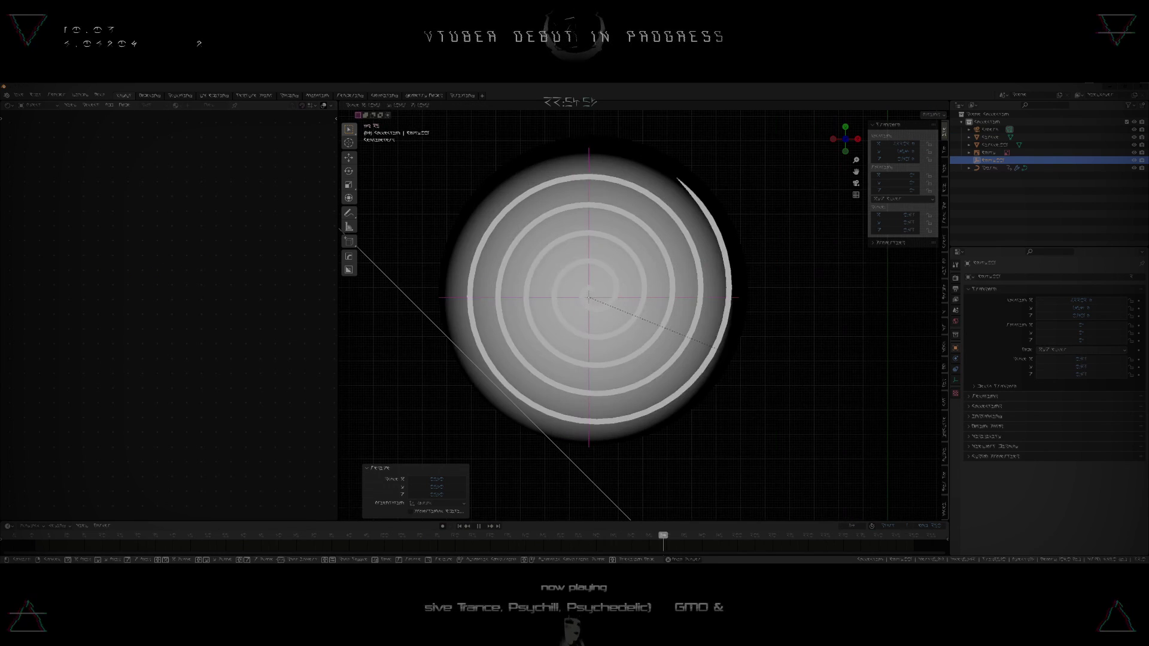
key(g)
click(809, 382)
key(s)
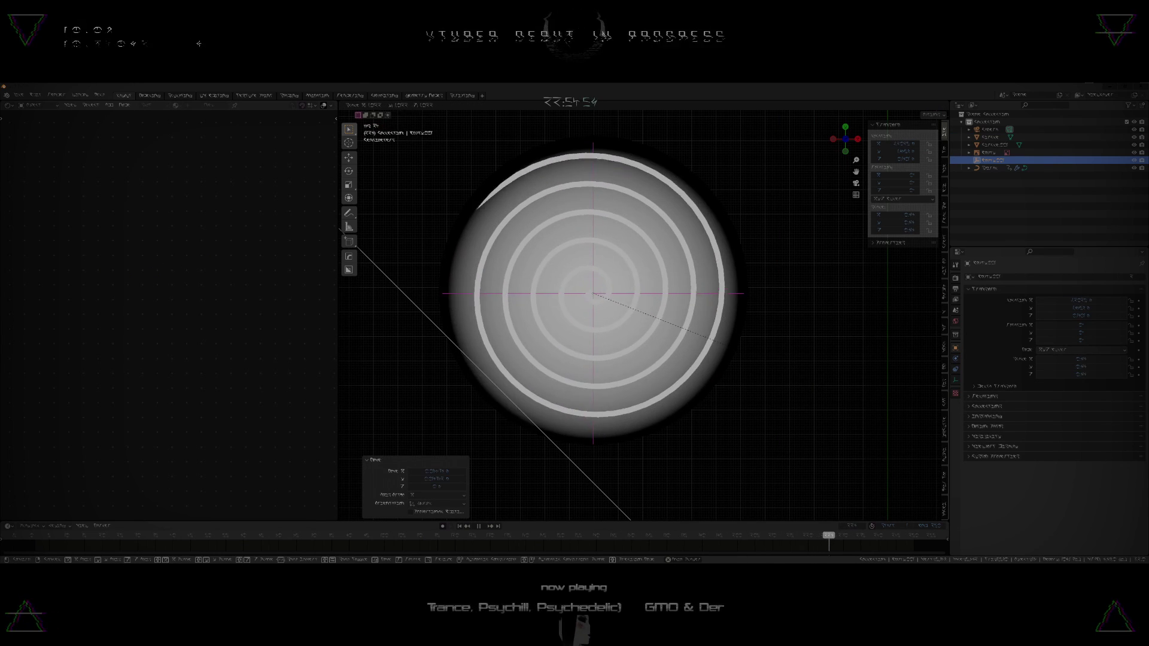
click(816, 381)
key(g)
click(817, 378)
key(s)
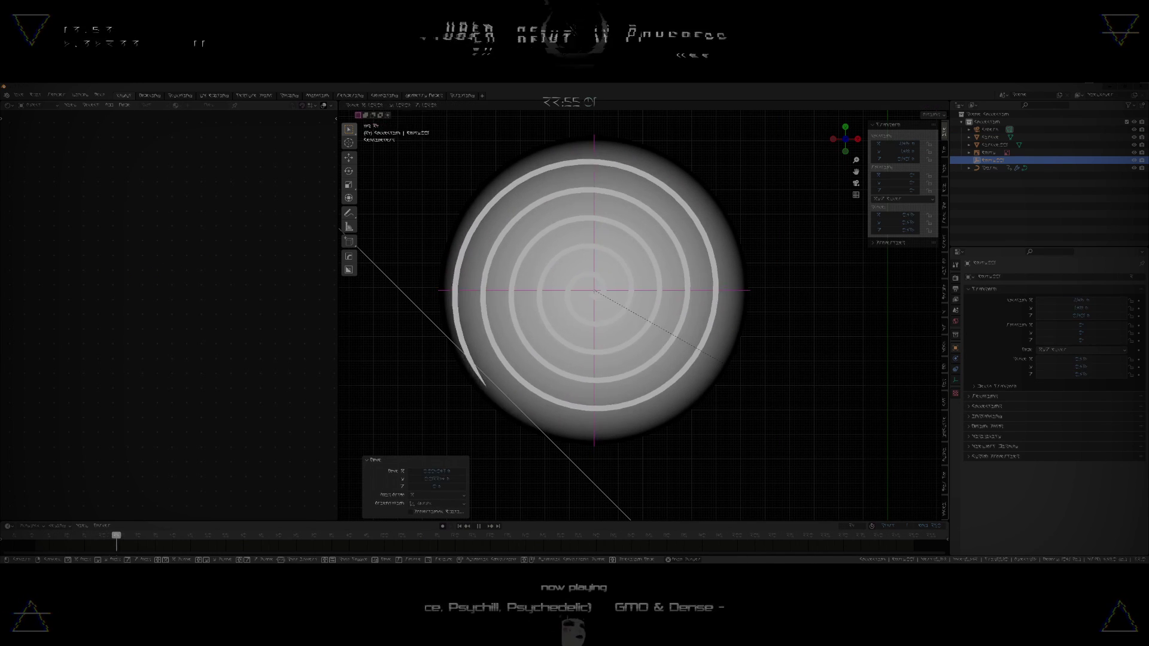
click(739, 462)
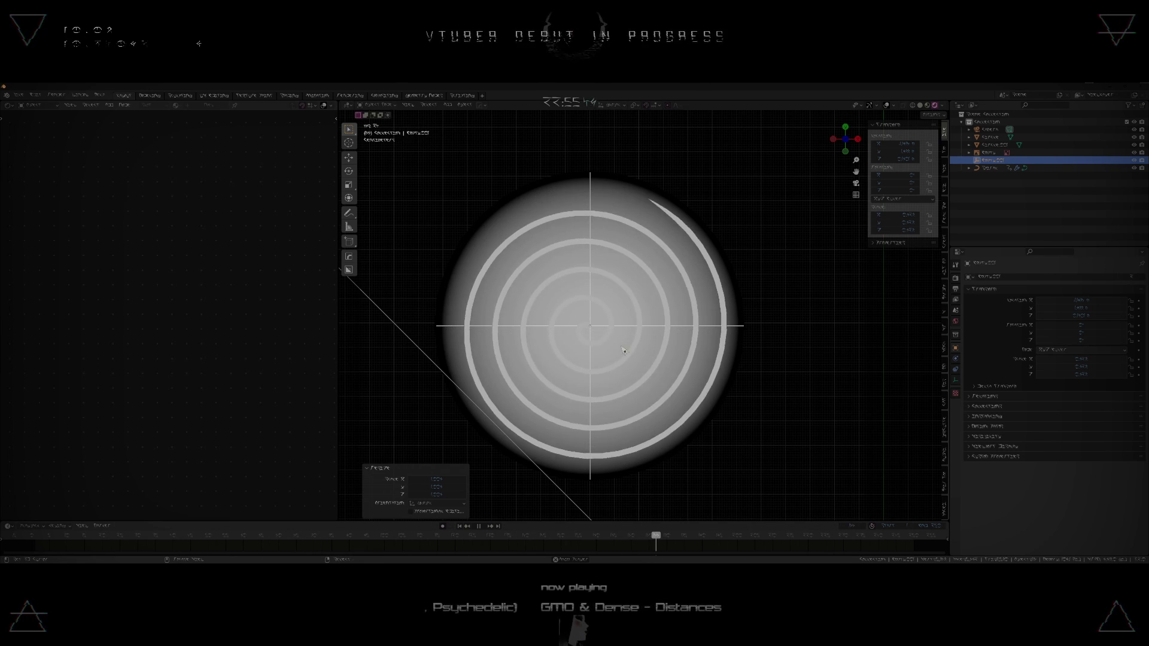
- Set the Color Ramp's white stop to red in the left eye circle's material and return to the top view
scroll(568, 377, down, 3)
middle_drag(569, 377, 524, 295)
click(563, 383)
middle_drag(275, 293, 126, 231)
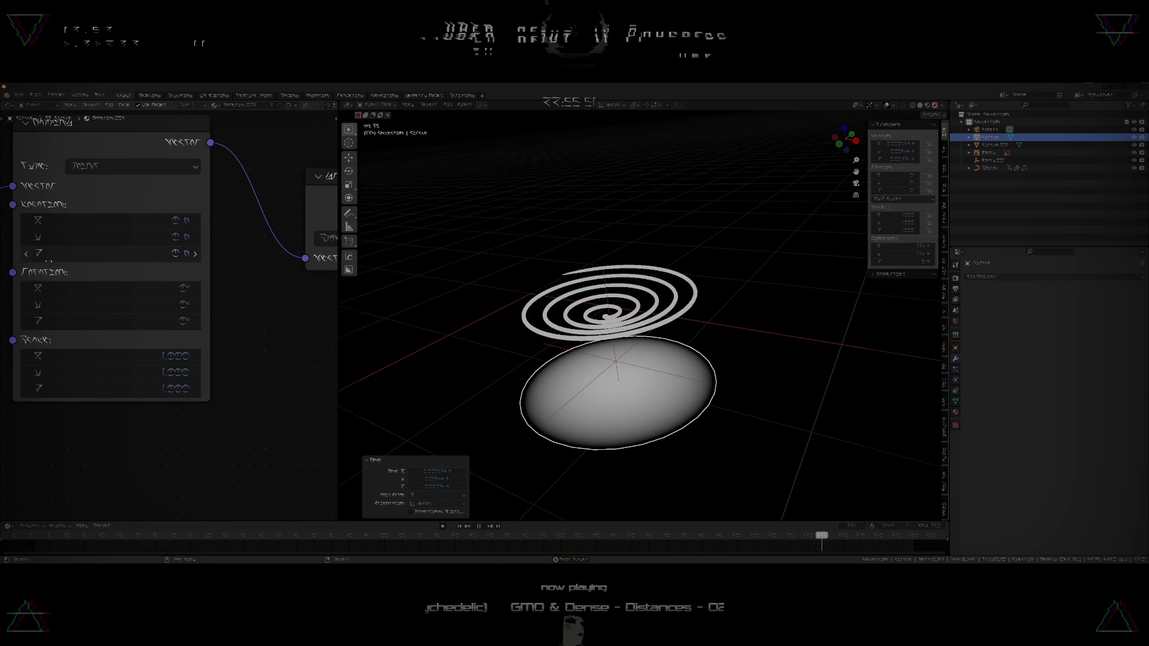
scroll(191, 253, down, 5)
middle_drag(192, 253, 2, 296)
scroll(269, 299, up, 3)
click(252, 317)
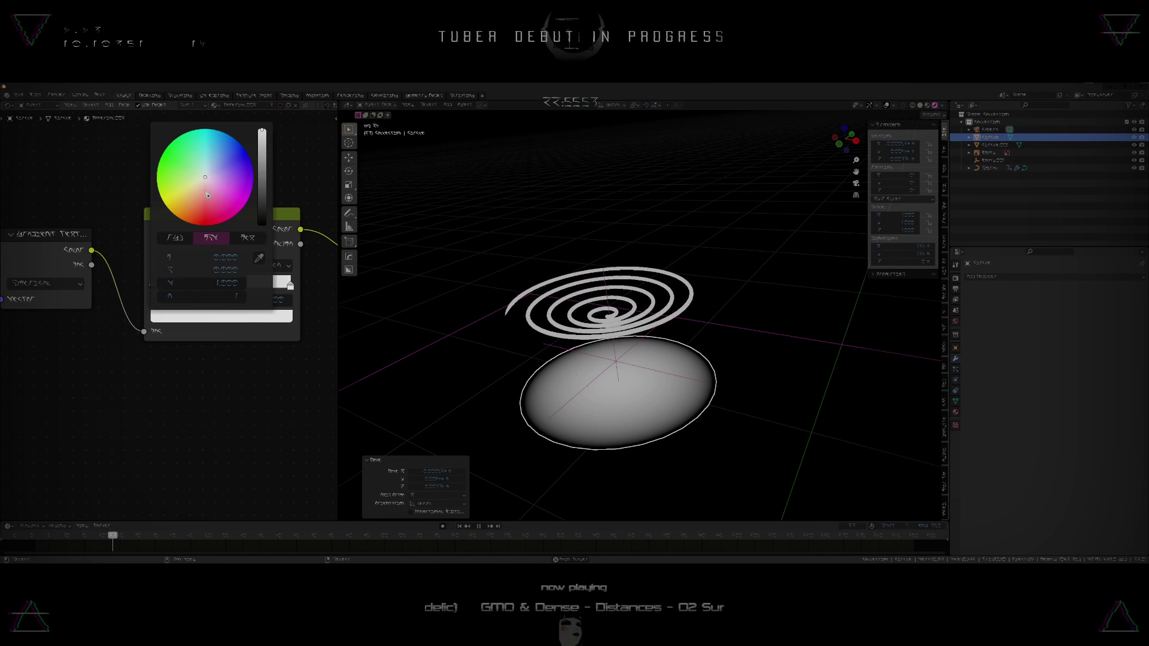
drag(205, 200, 205, 227)
key(KP_7)
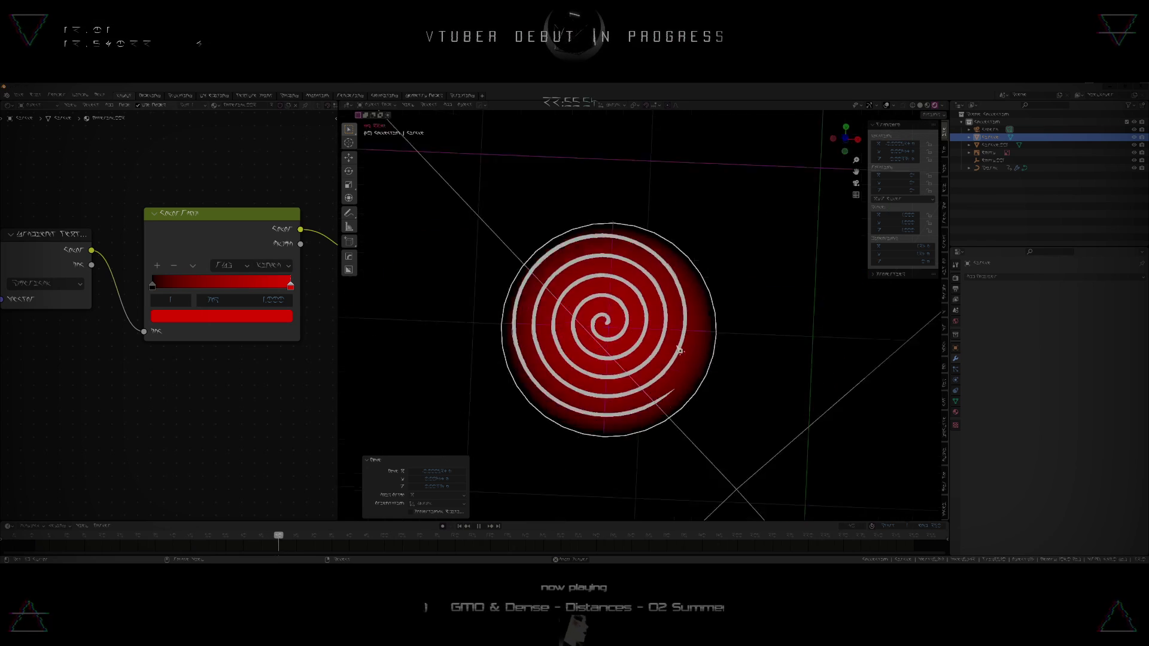
- Add a Plain Axes empty and place it over the left eye circle from the top view
scroll(673, 341, up, 4)
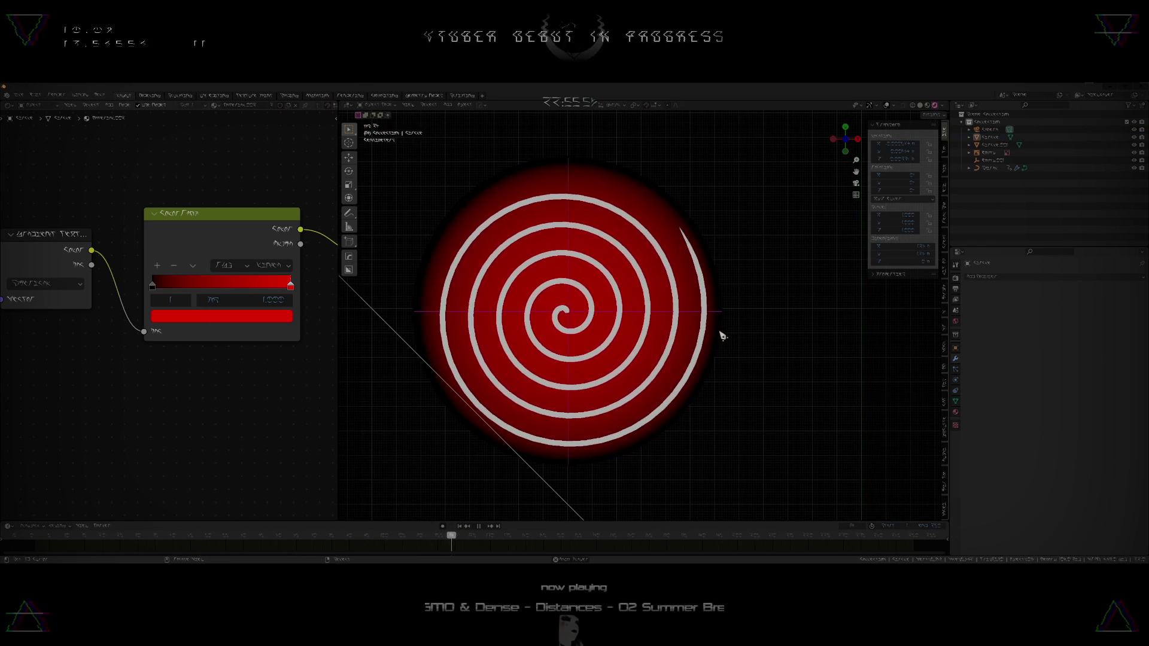
scroll(659, 374, down, 5)
middle_drag(659, 373, 724, 433)
key(KP_0)
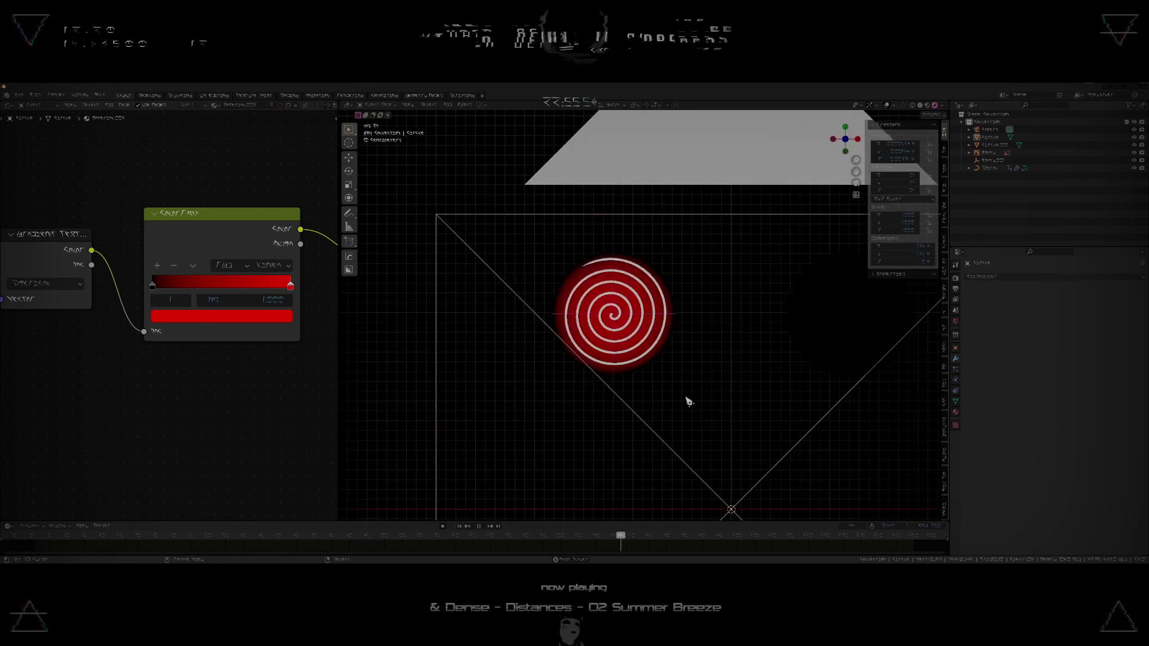
key(shift+a)
mouse_move(664, 398)
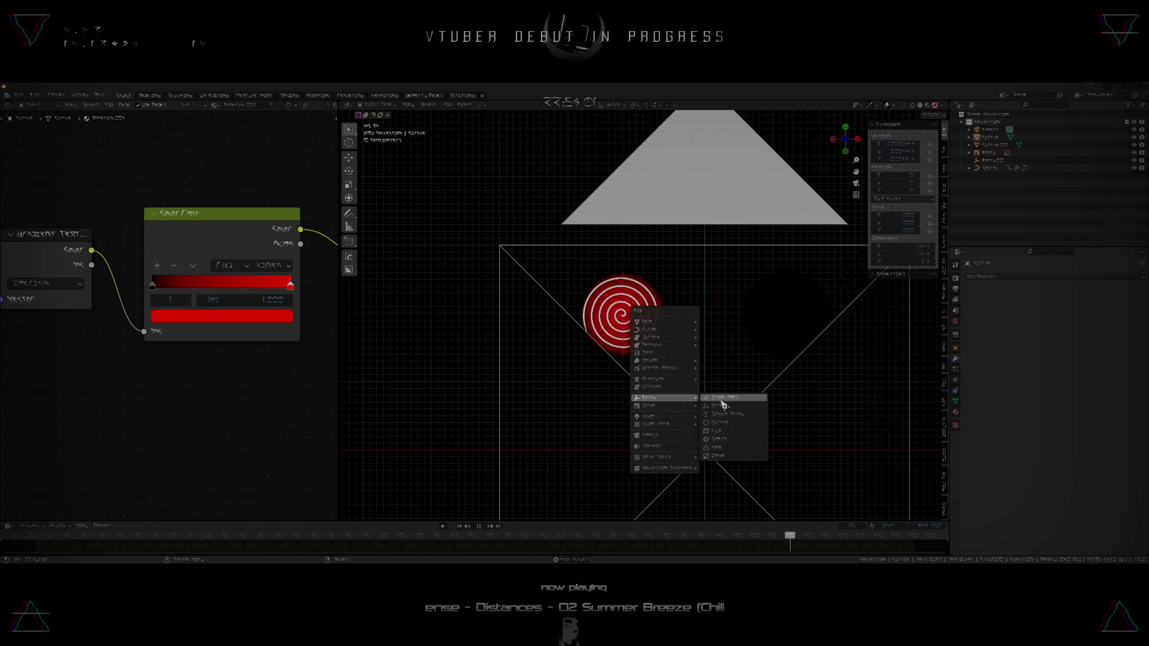
click(724, 398)
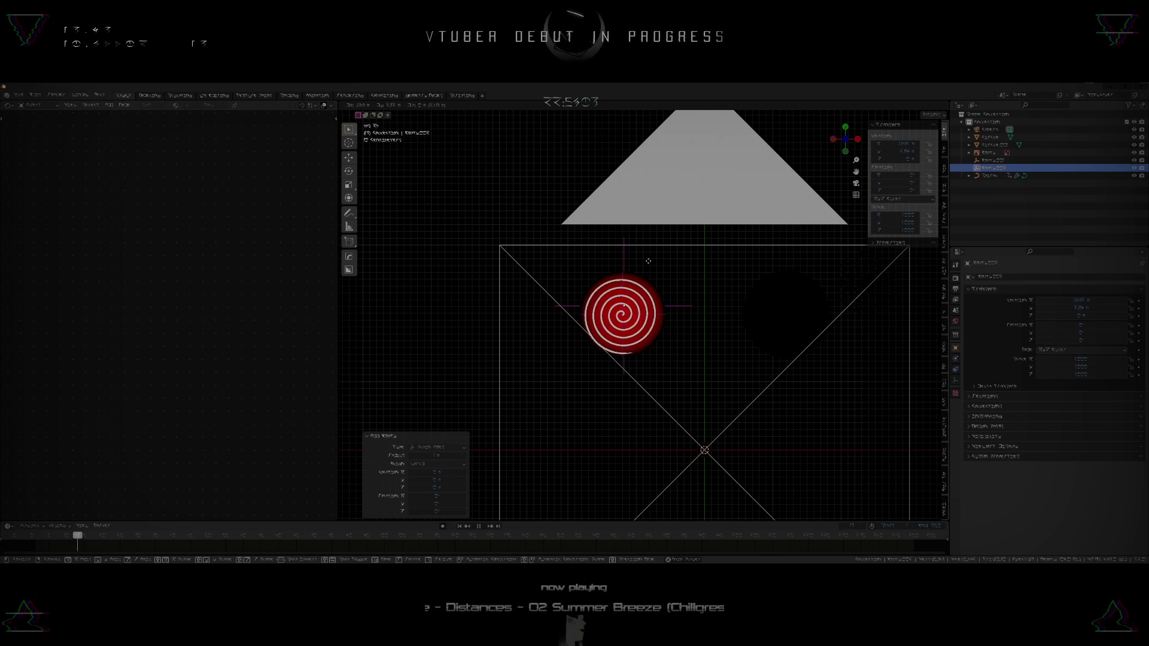
click(649, 261)
- Move the new empty along the Z axis to the height of the left eye circle and spiral
key(KP_3)
scroll(710, 392, up, 3)
key(g)
key(z)
click(720, 377)
middle_drag(617, 342, 670, 364)
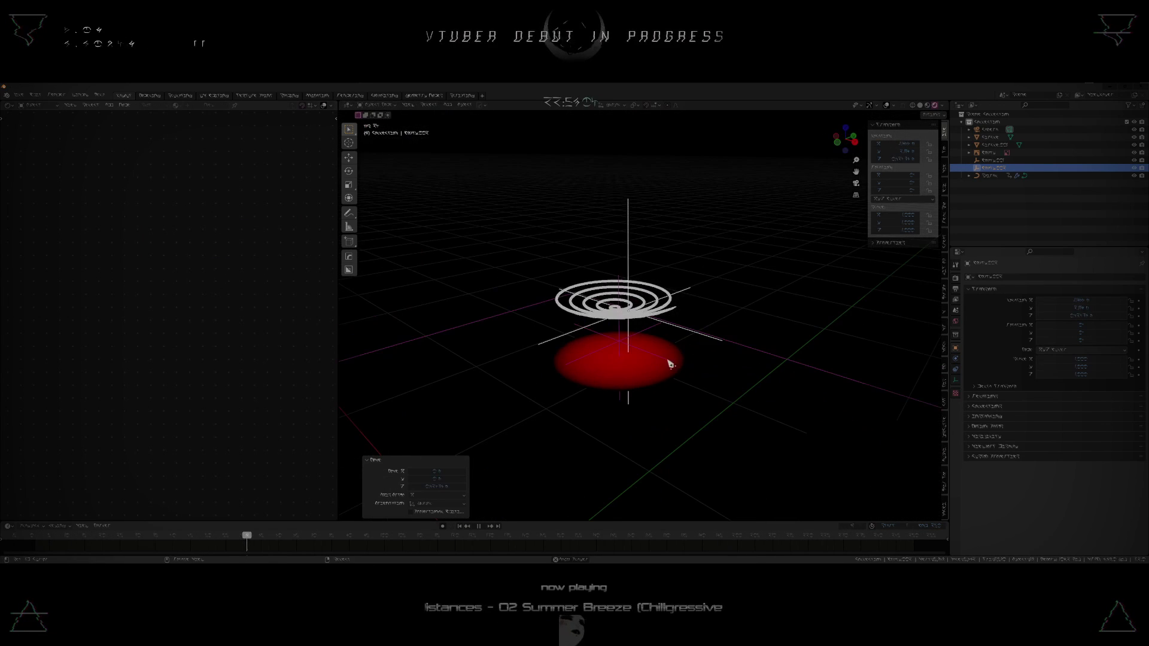
- Duplicate the Color Ramp in the left eye circle's material above the original and shift the Emission node away to make room
click(582, 372)
scroll(192, 293, down, 1)
middle_drag(218, 311, 152, 337)
scroll(155, 353, down, 2)
click(155, 322)
key(shift+d)
click(161, 260)
middle_drag(161, 259, 153, 292)
drag(263, 349, 307, 359)
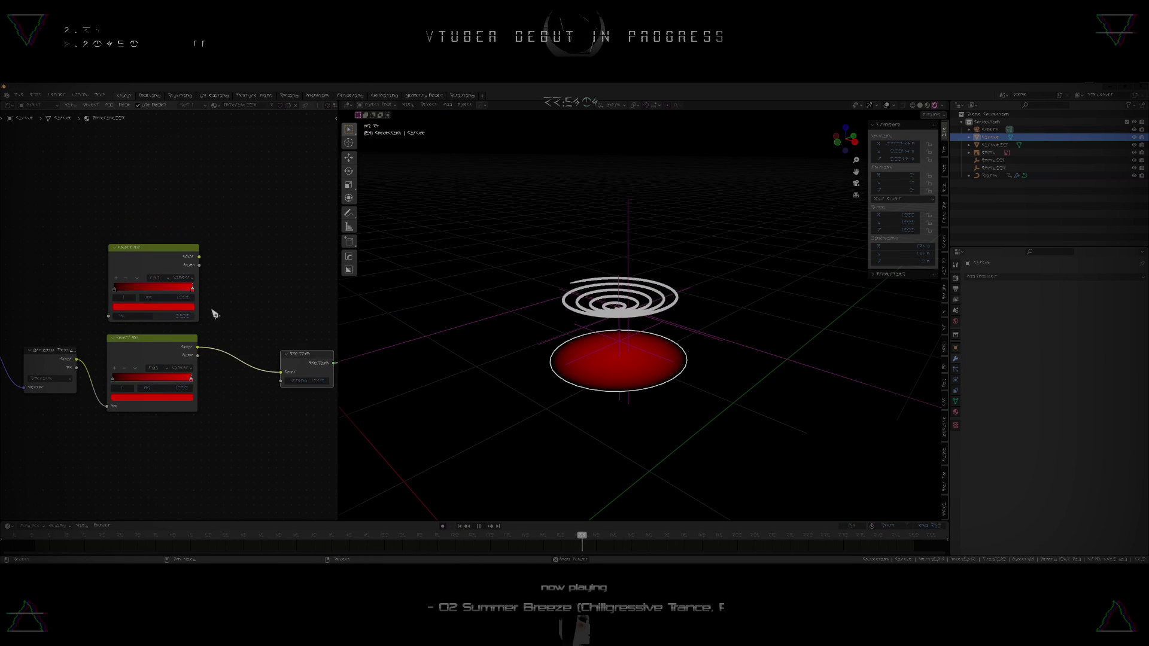
- Add a MixRGB node between the Color Ramps and the Emission node
middle_drag(215, 311, 135, 290)
scroll(144, 286, up, 3)
key(shift+a)
mouse_move(136, 315)
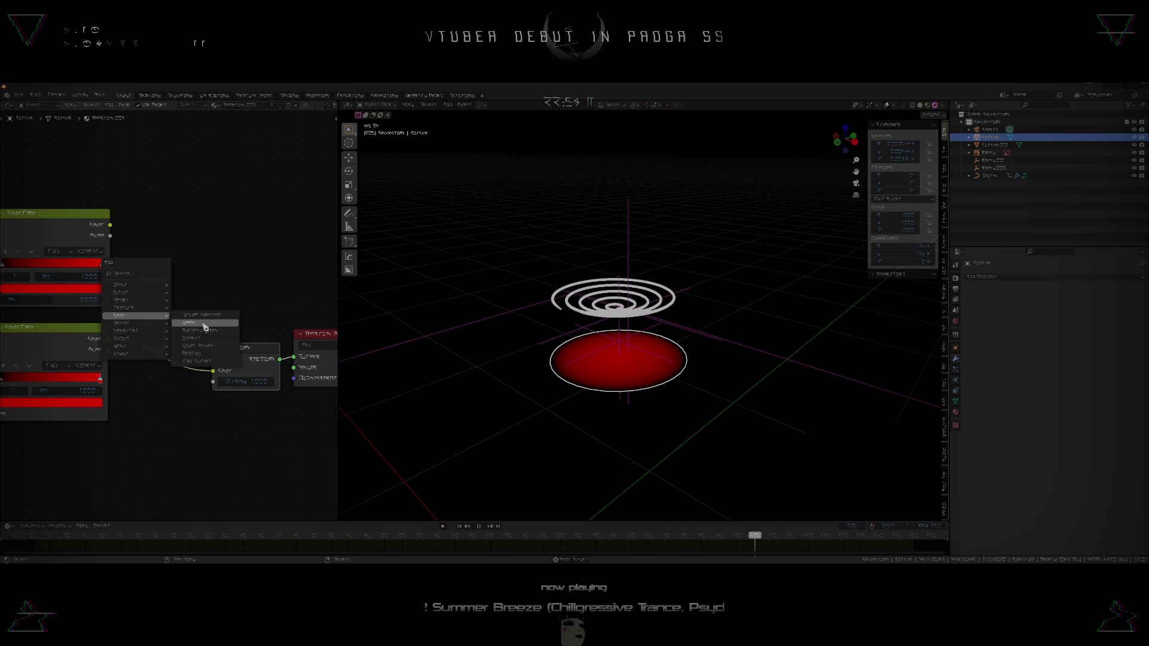
click(199, 354)
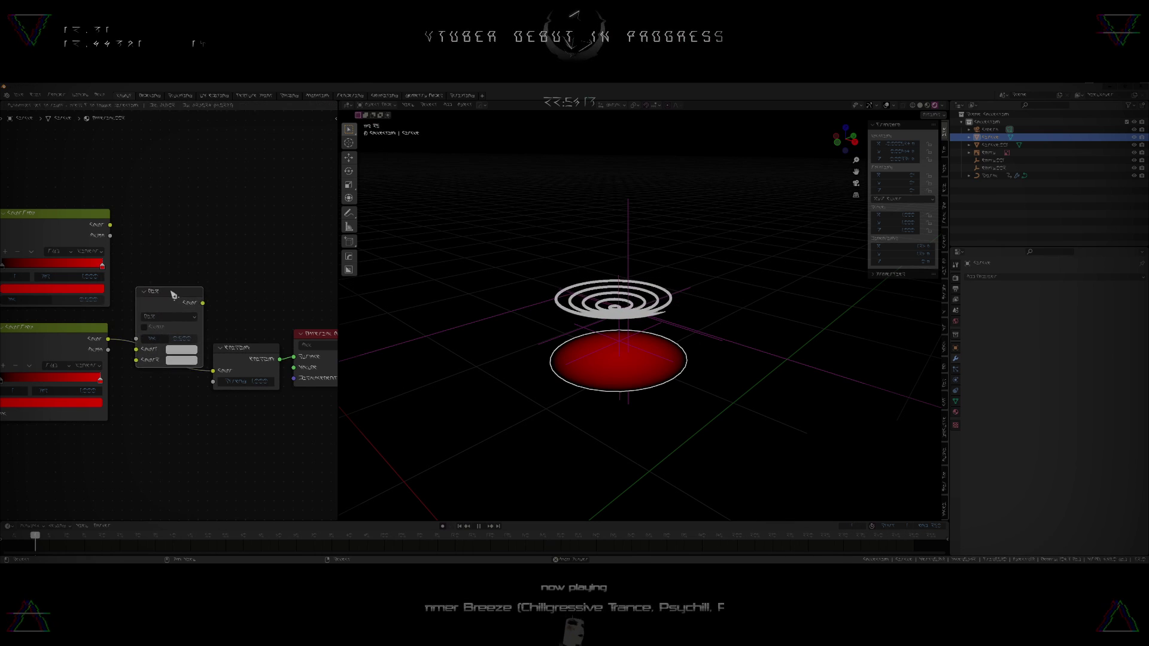
click(127, 261)
- Connect both Color Ramps to the mix node's color inputs and set its blend mode to Multiply
scroll(138, 317, up, 1)
drag(129, 322, 144, 351)
drag(101, 209, 143, 367)
click(181, 318)
click(187, 361)
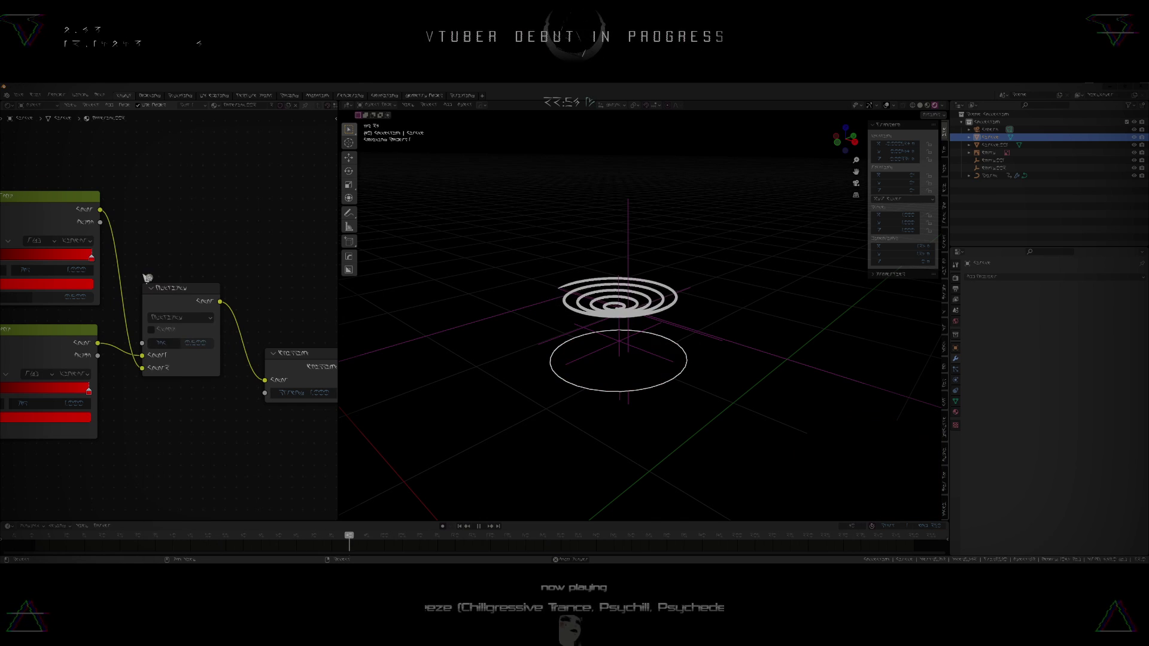
- Desaturate the duplicated Color Ramp's red stop to white
scroll(30, 274, up, 1)
middle_drag(30, 274, 140, 298)
click(150, 311)
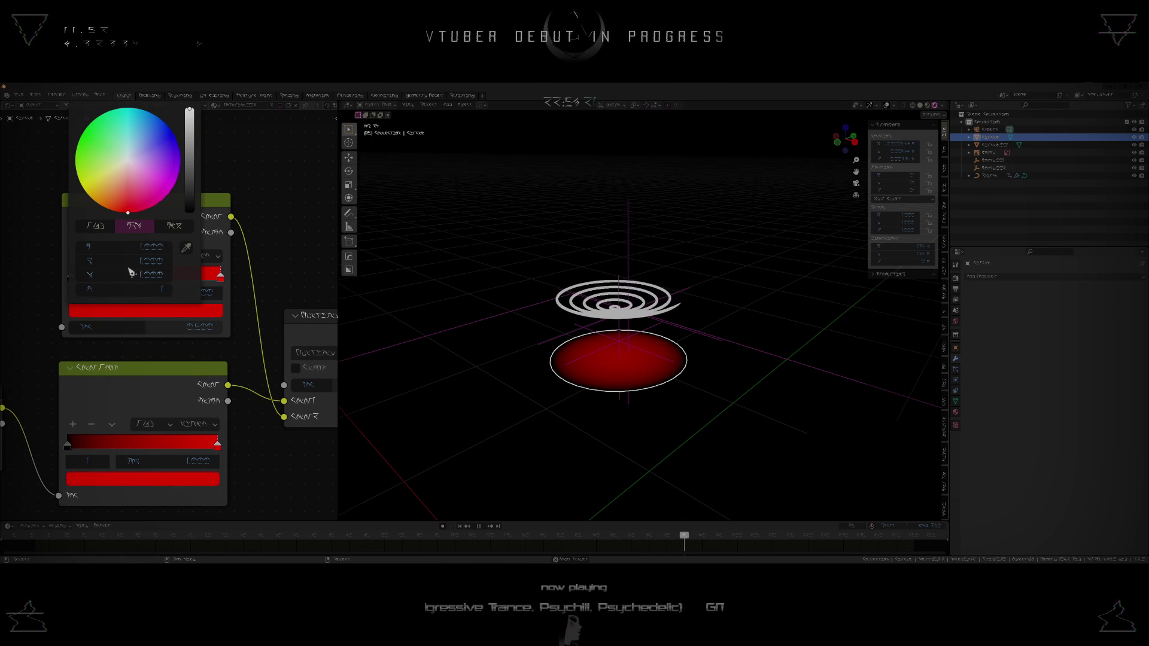
drag(128, 262, 74, 262)
middle_drag(262, 281, 232, 272)
middle_drag(566, 361, 562, 369)
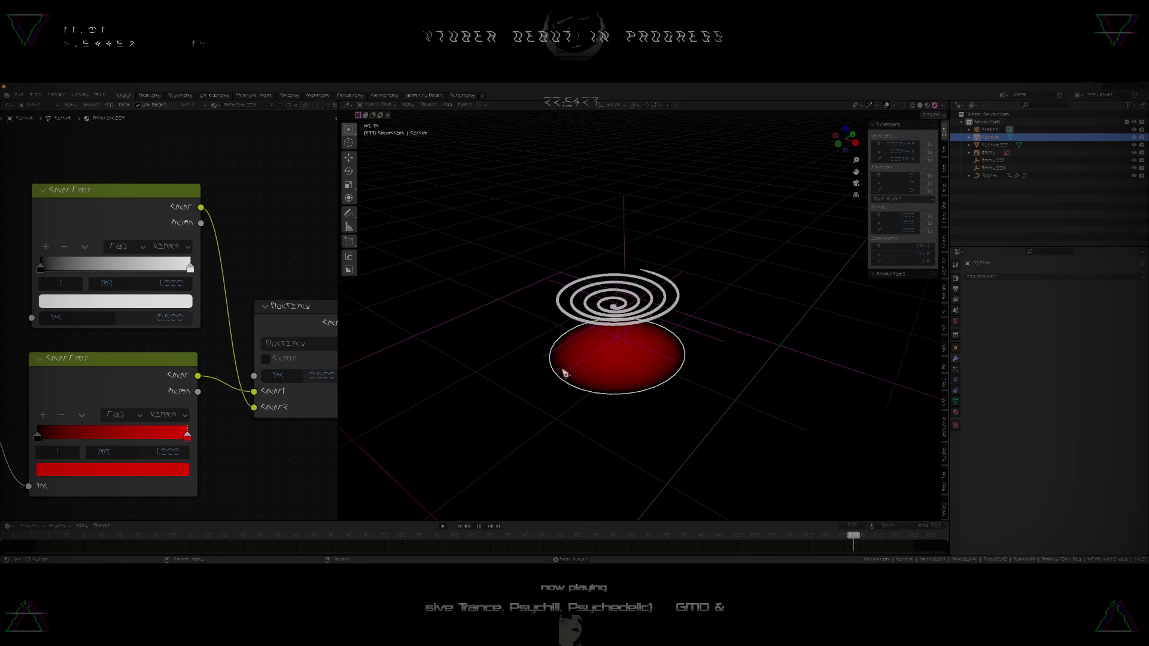
- Duplicate the Gradient Texture node and link its color output to the black-and-white Color Ramp
scroll(562, 370, up, 3)
scroll(115, 262, down, 4)
scroll(115, 262, up, 1)
middle_drag(113, 264, 237, 276)
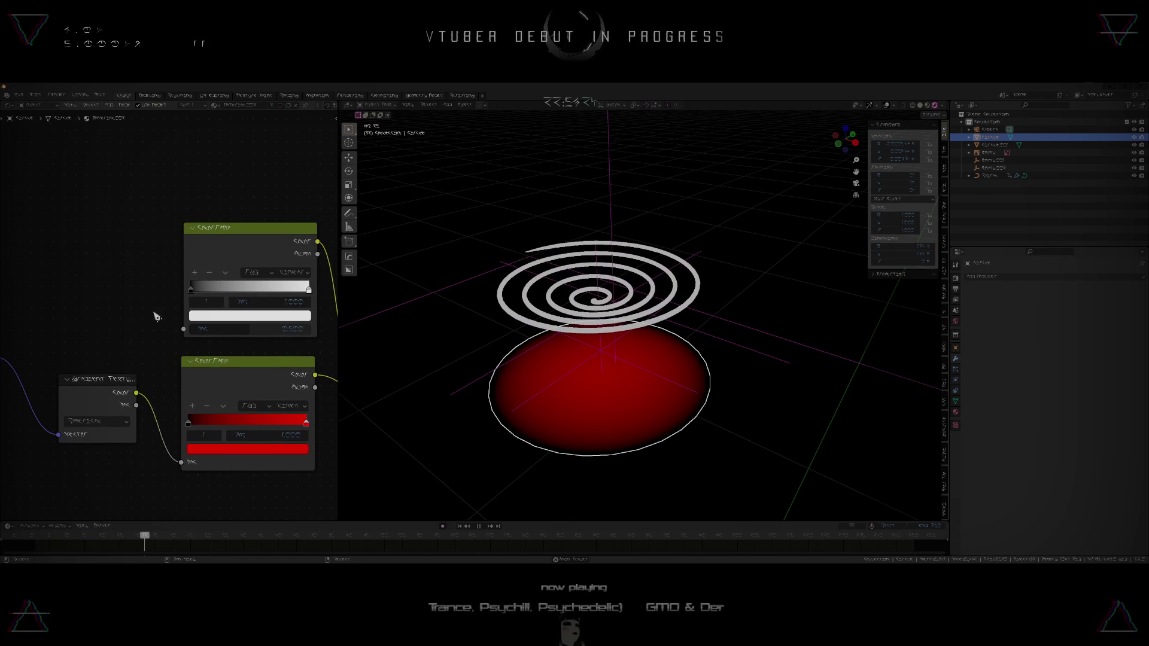
click(106, 391)
key(shift+d)
click(114, 285)
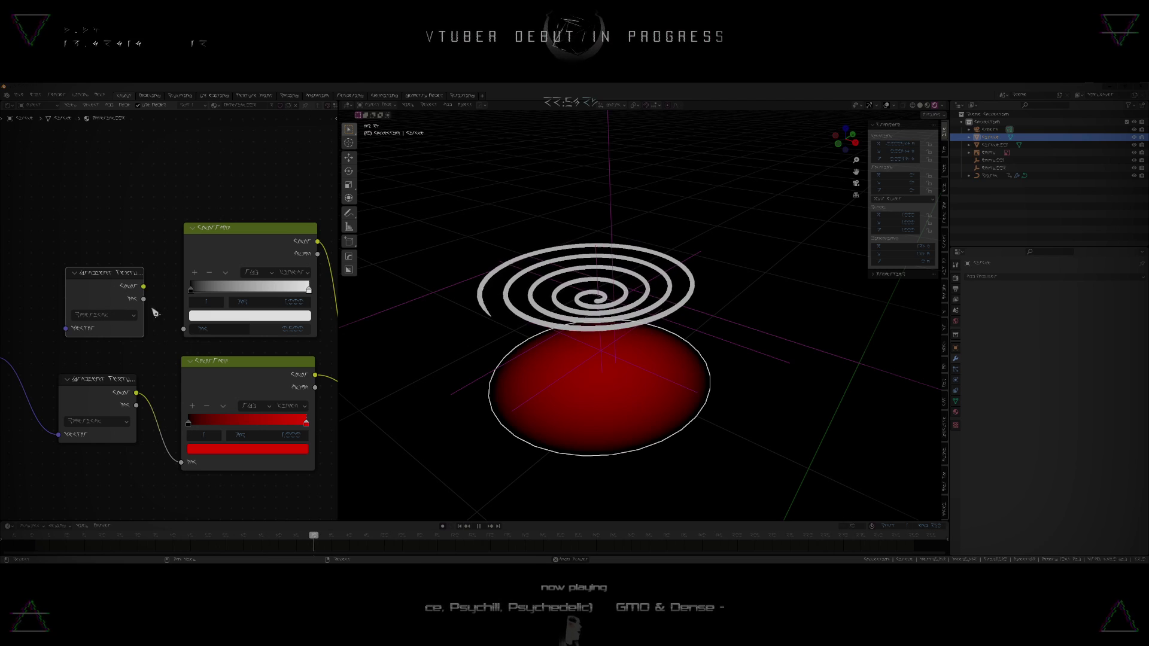
drag(184, 331, 184, 330)
- Add Texture Coordinate and Mapping nodes to the duplicated Gradient Texture and place them above the original pair
middle_drag(88, 301, 218, 318)
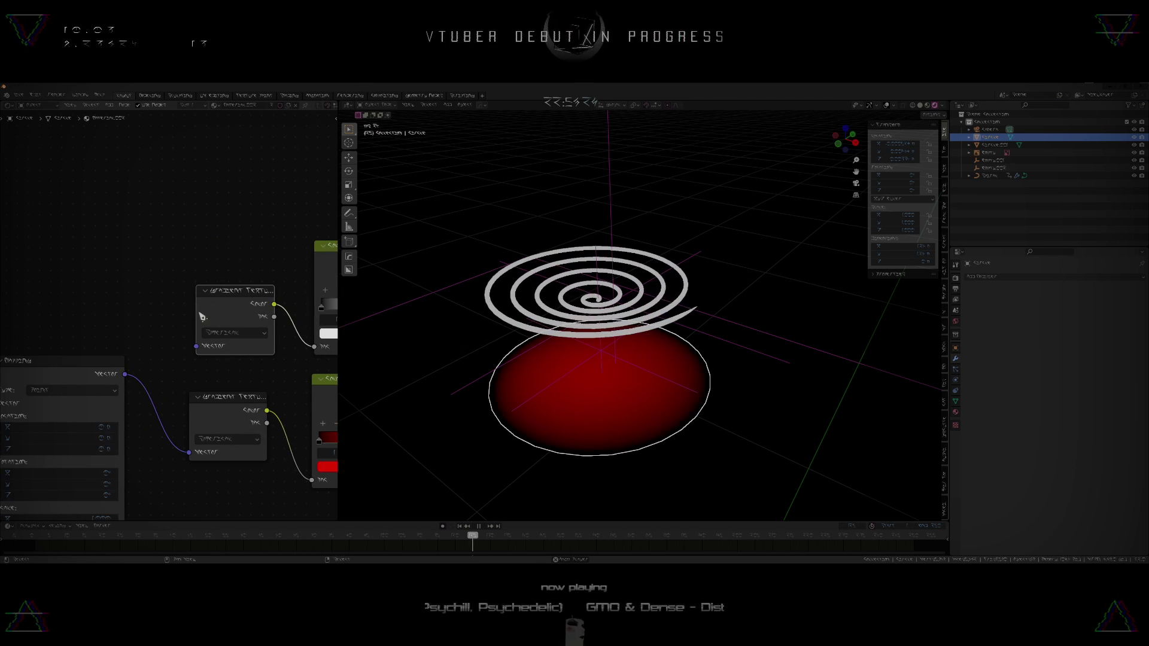
scroll(202, 316, down, 6)
key(ctrl+t)
scroll(197, 310, down, 5)
key(g)
click(177, 260)
scroll(75, 291, up, 5)
middle_drag(76, 290, 167, 316)
scroll(167, 316, up, 2)
- Assign the second empty to the new Texture Coordinate node and link its Object output to the Mapping node's vector
click(610, 187)
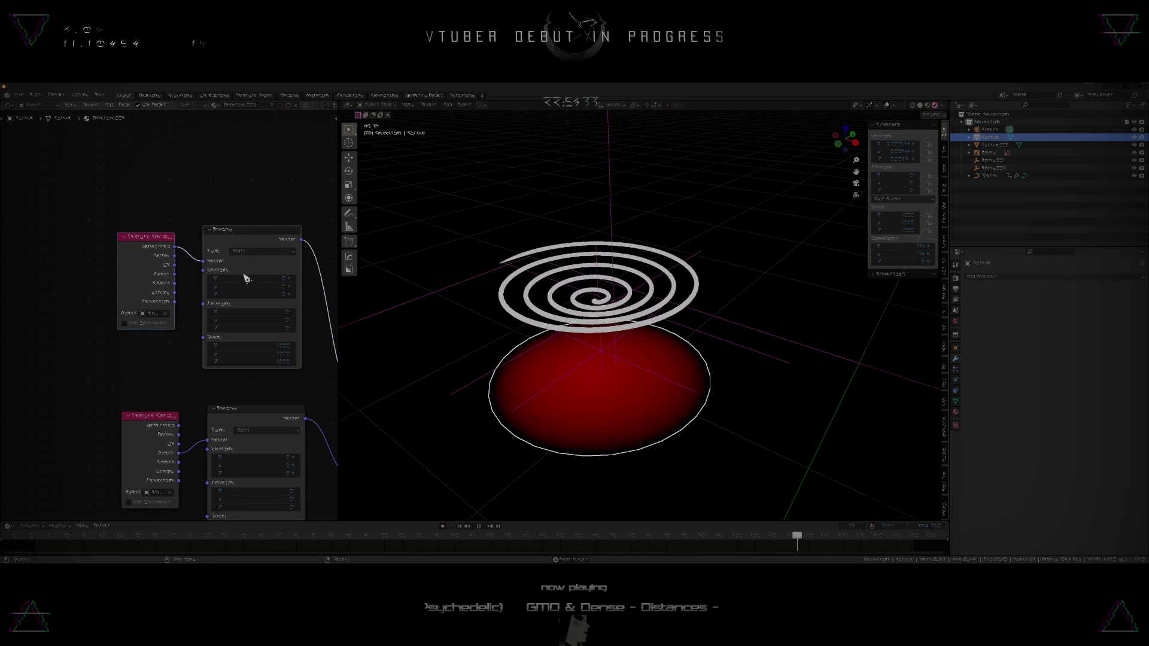
middle_drag(246, 277, 222, 279)
drag(150, 276, 251, 274)
middle_drag(740, 253, 708, 250)
scroll(708, 250, up, 2)
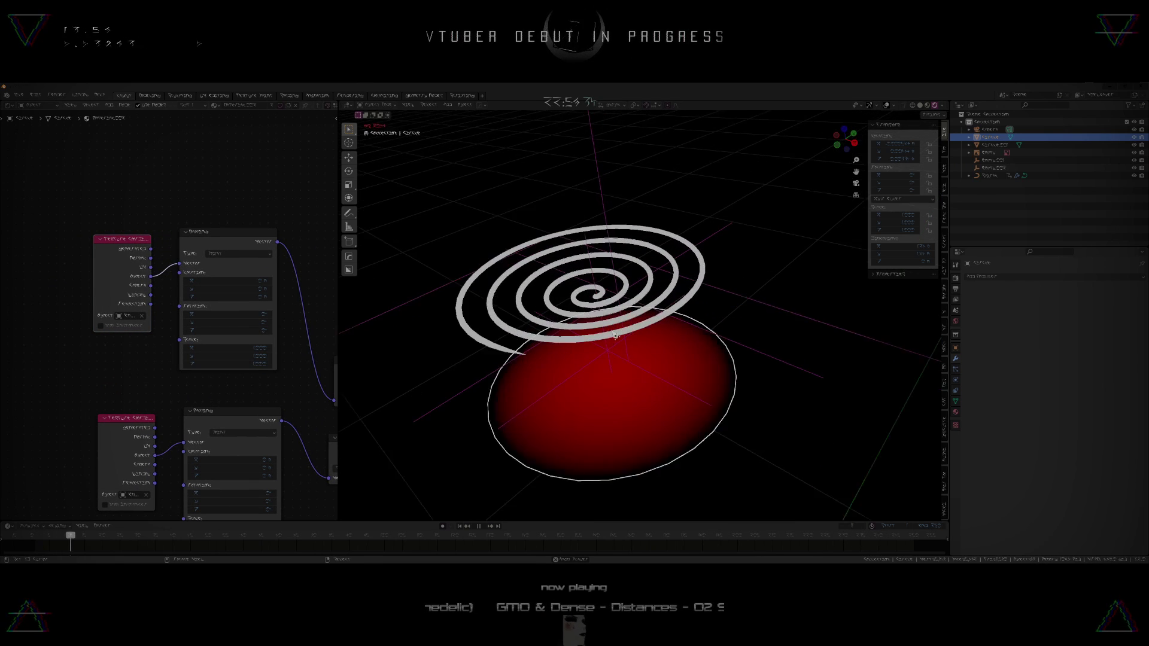
- Try to reposition the second empty over the left eye circle from the top view
click(716, 235)
key(KP_7)
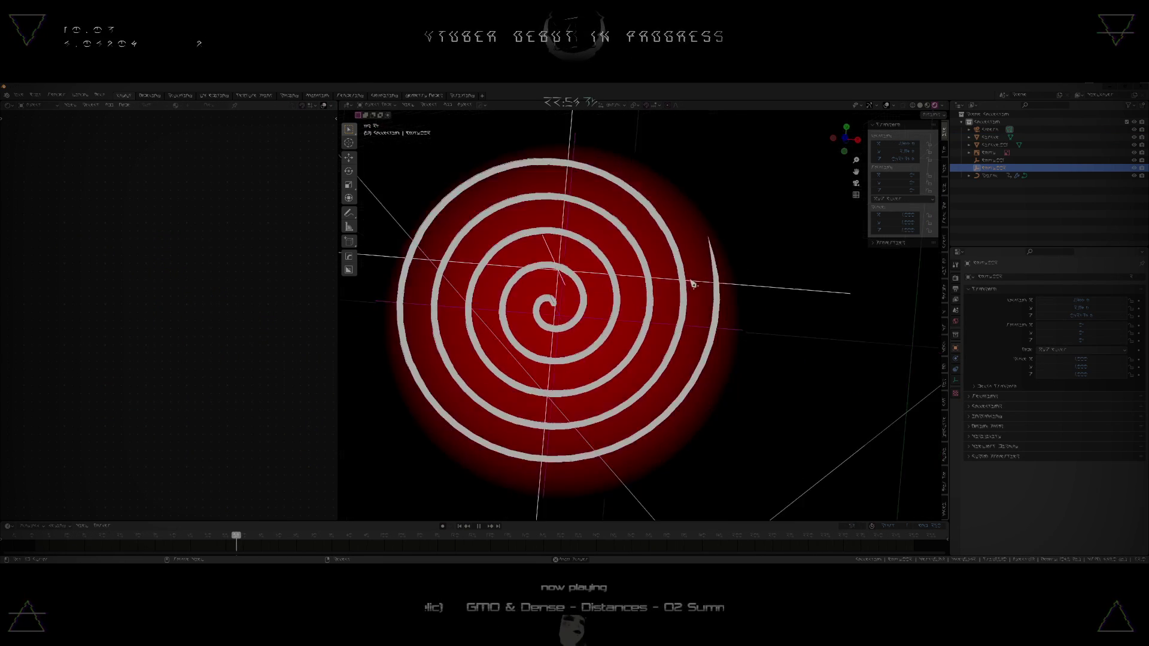
key(g)
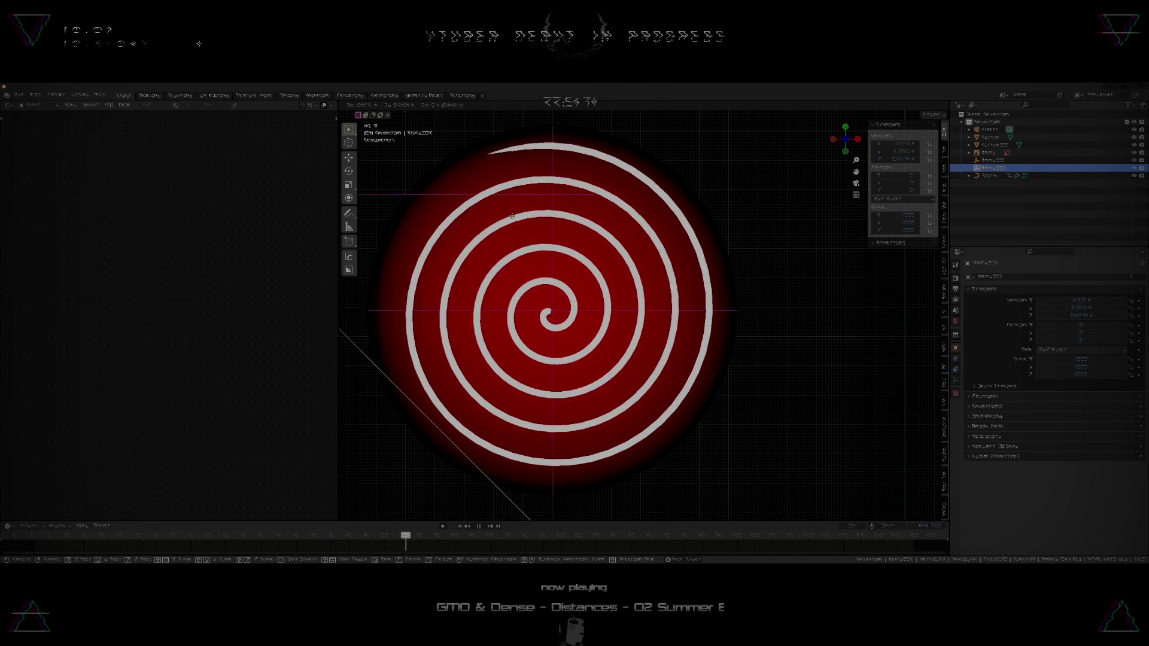
right_click(748, 235)
click(723, 236)
- Set the Multiply node's factor to 1.000 in the left eye circle's material
middle_drag(700, 263, 667, 232)
scroll(224, 313, down, 4)
scroll(248, 332, up, 2)
middle_drag(250, 335, 92, 303)
scroll(233, 337, up, 2)
drag(223, 325, 262, 327)
- Try shifting the stops of the black-and-white Color Ramp to tighten the second gradient
middle_drag(253, 336, 209, 348)
scroll(243, 407, up, 5)
scroll(210, 348, down, 4)
drag(172, 315, 145, 314)
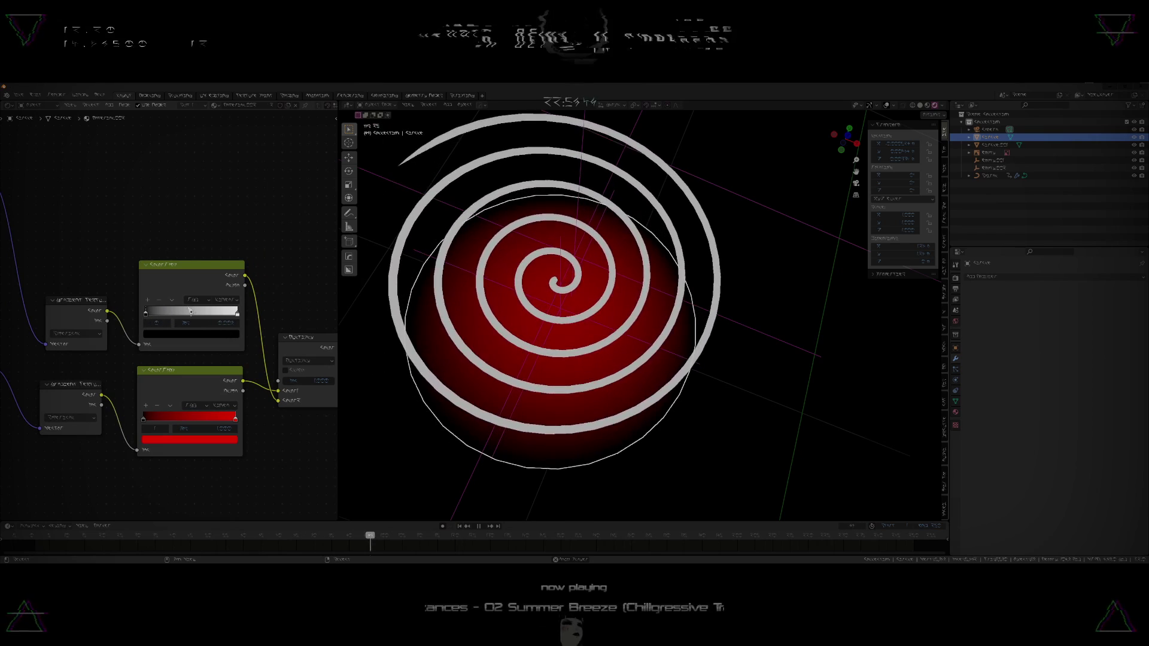
drag(238, 316, 187, 318)
right_click(188, 317)
middle_drag(208, 351, 177, 328)
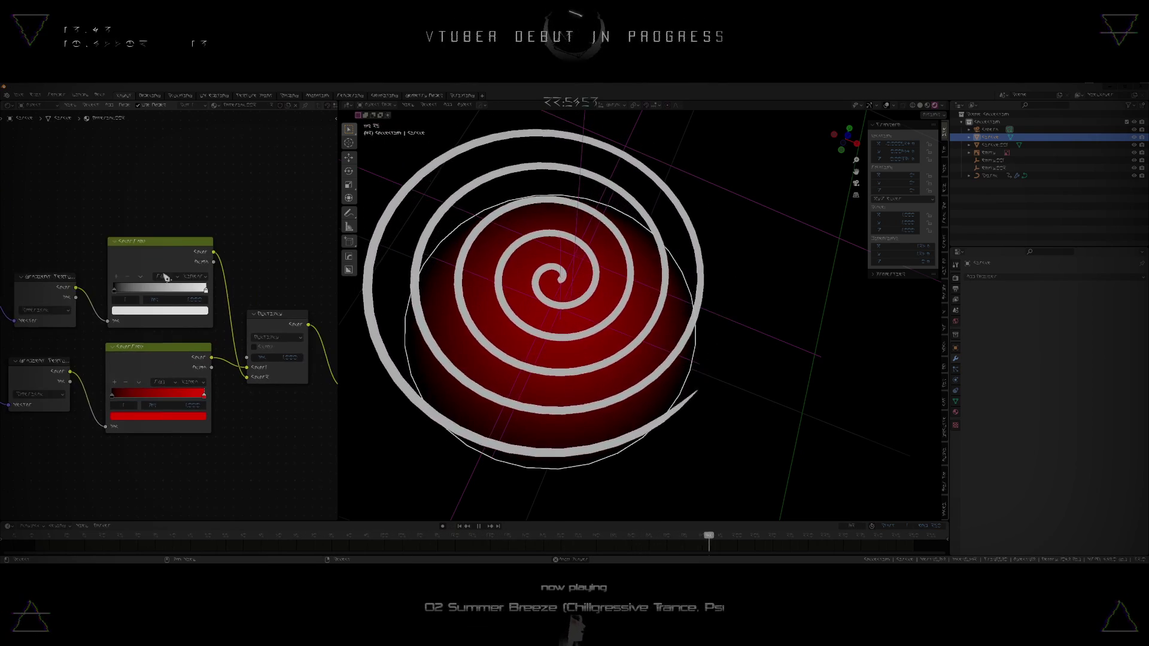
- Offset the upper Mapping node's Y location so the second gradient darkens the top of the left eye circle
middle_drag(66, 317, 179, 328)
scroll(180, 328, up, 2)
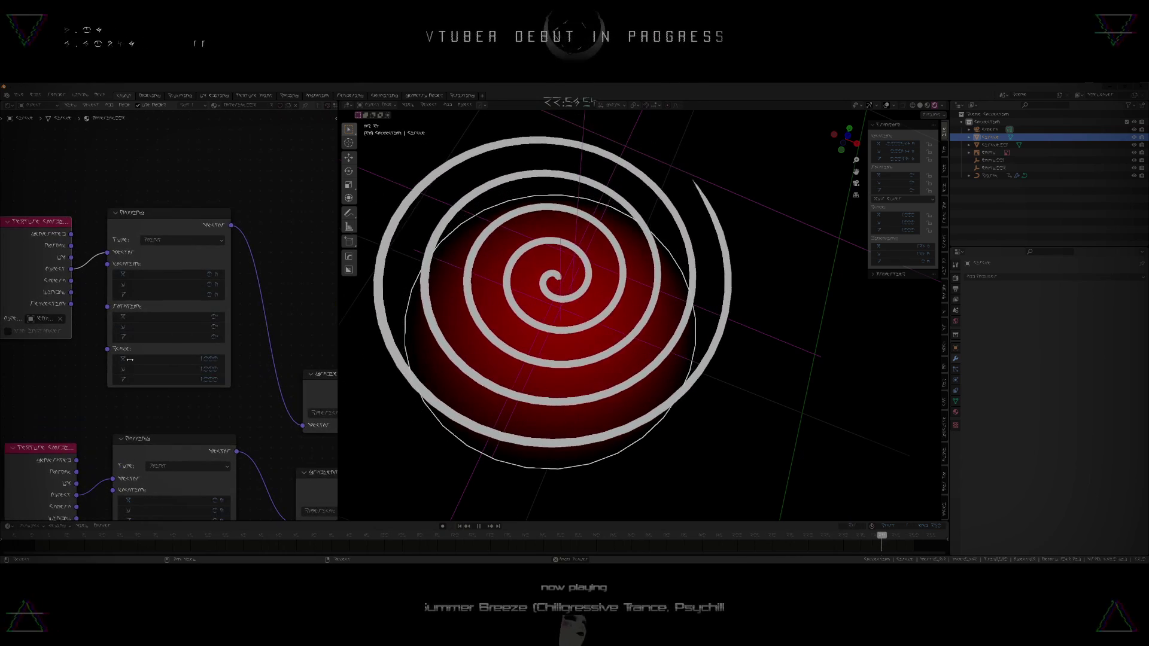
scroll(170, 316, up, 1)
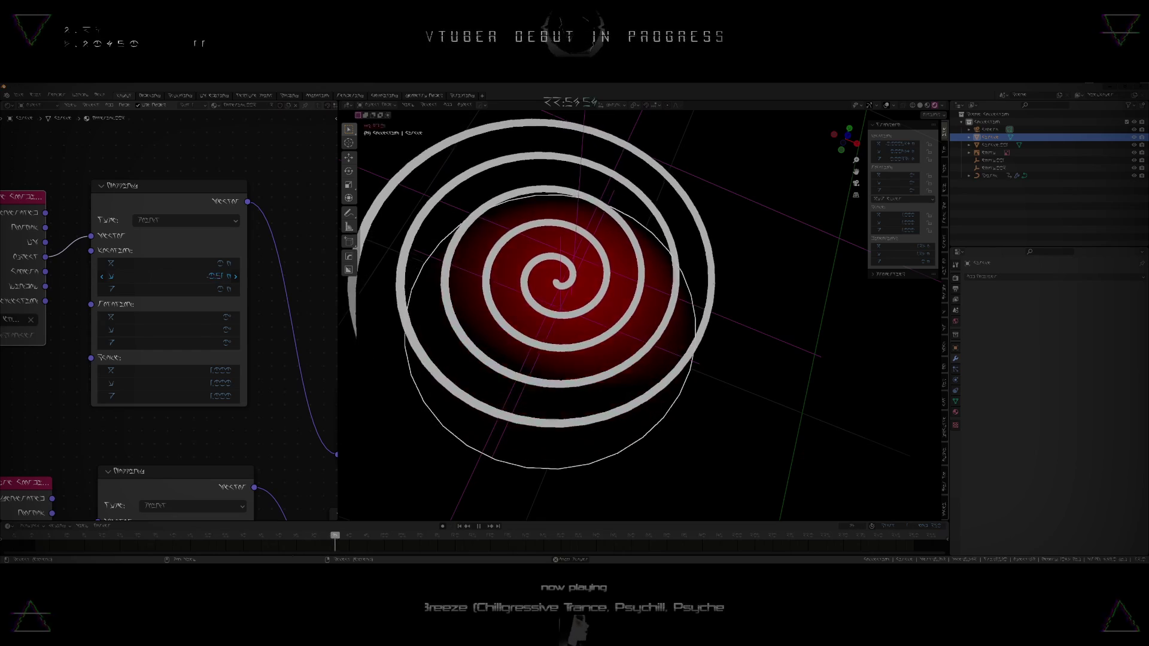
key(KP_7)
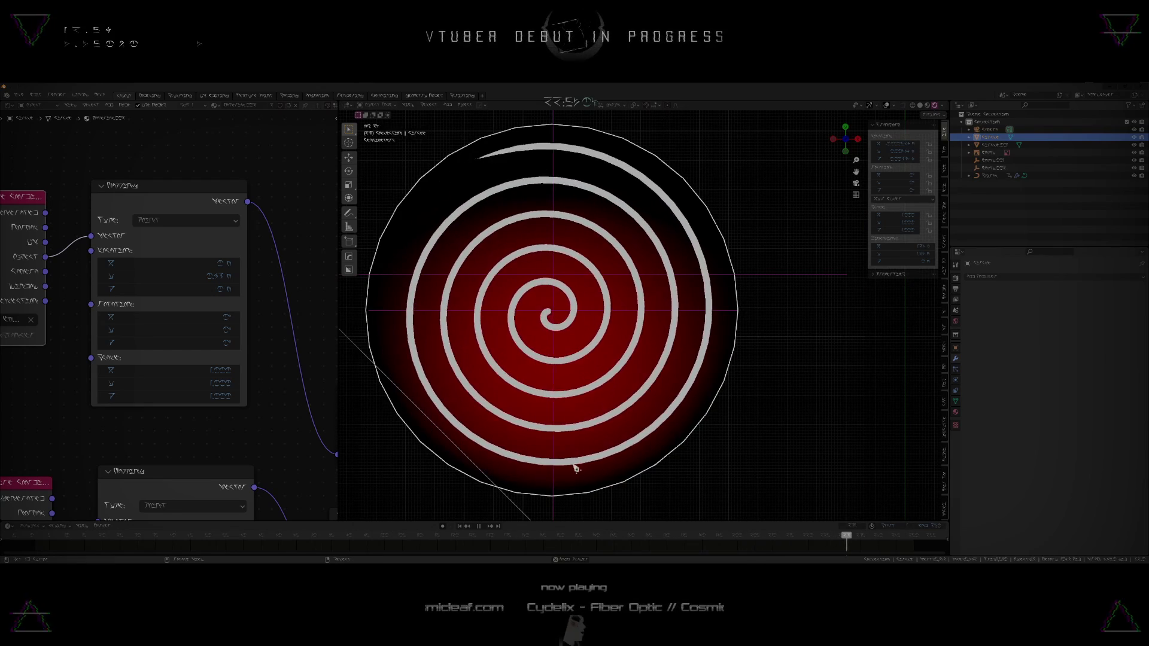
scroll(596, 478, down, 3)
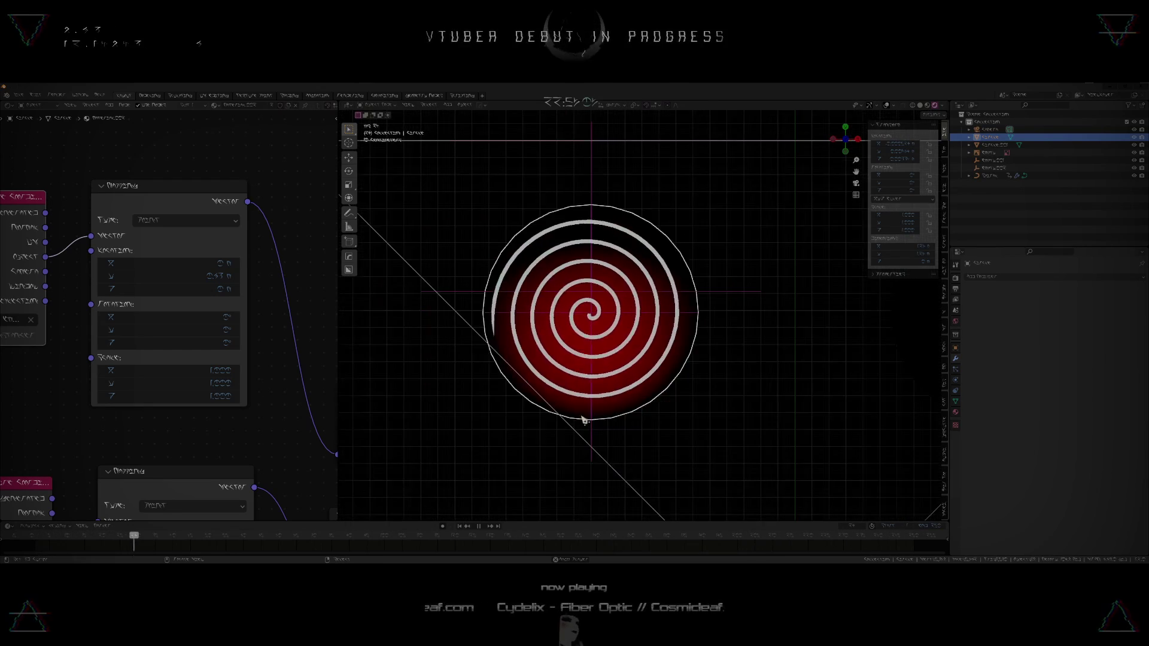
scroll(593, 420, up, 3)
shift+middle_drag(617, 428, 686, 423)
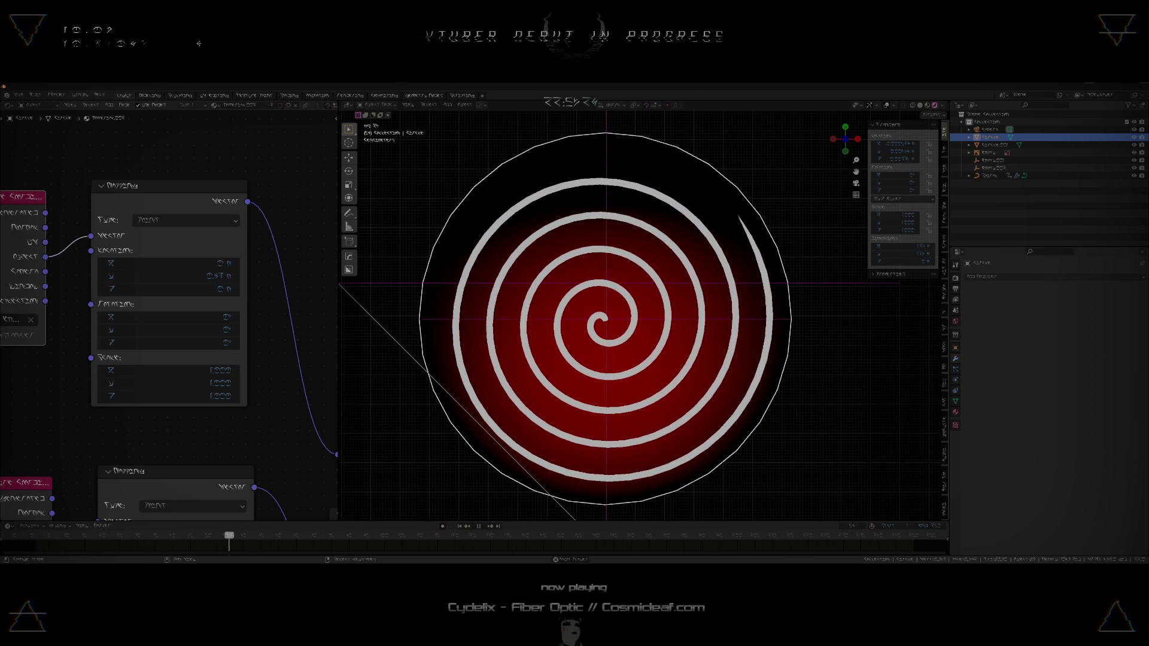
- Deselect everything, return to the top view and hide the viewport overlays
middle_drag(624, 303, 601, 239)
scroll(599, 324, down, 6)
key(alt+a)
scroll(688, 359, up, 3)
scroll(674, 360, down, 3)
key(KP_7)
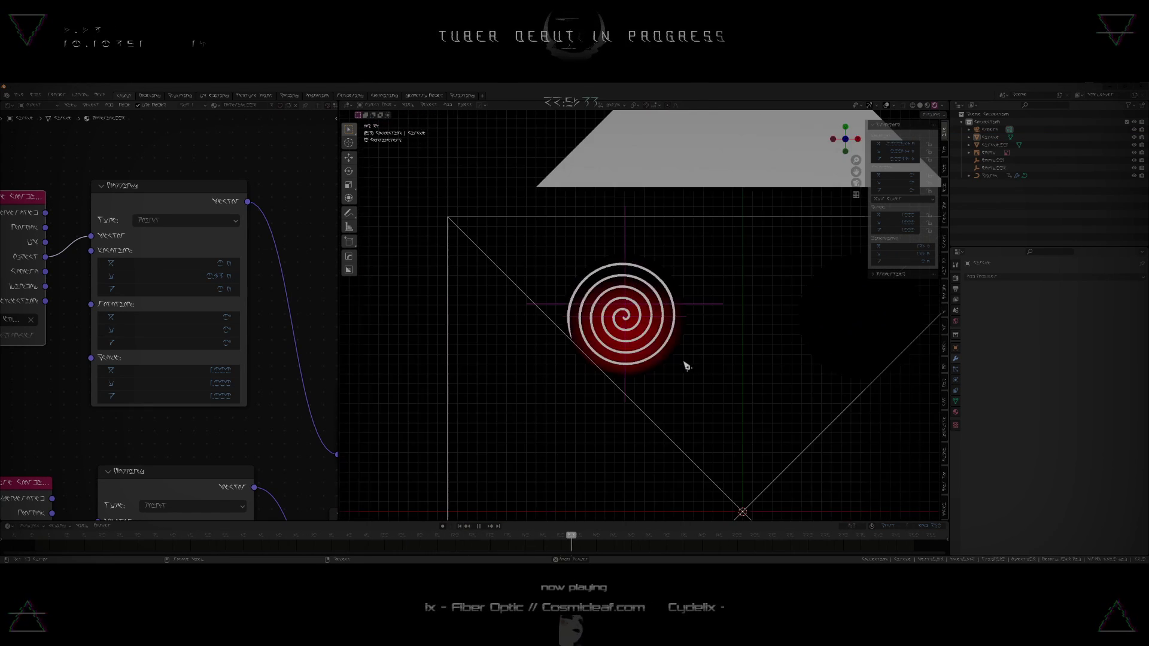
shift+middle_drag(684, 364, 571, 375)
key(shift+a)
key(shift+alt+z)
shift+middle_drag(656, 360, 723, 369)
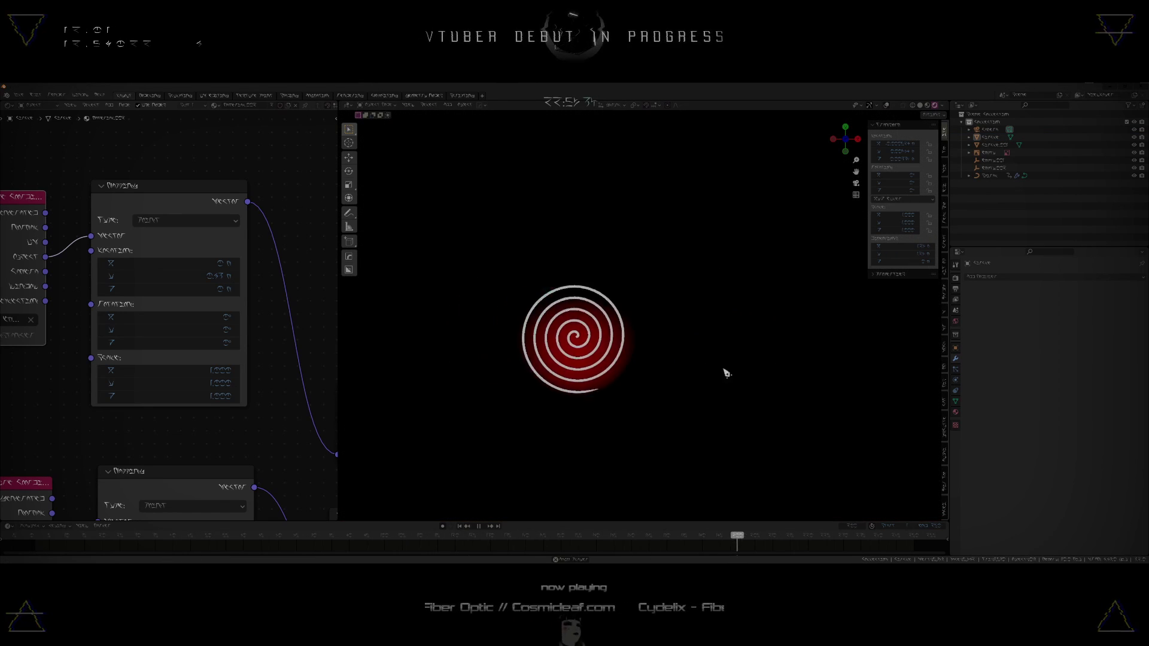
- Select the spiral and add an Image Texture setup with Mapping and Texture Coordinate nodes to its Emission node
click(617, 359)
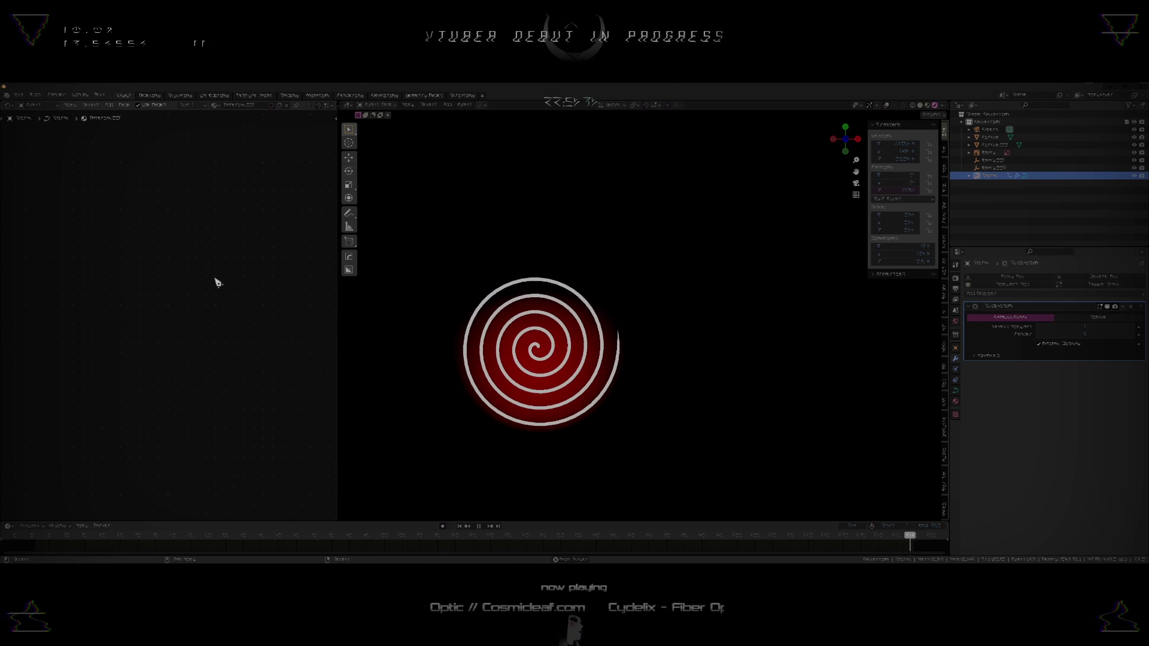
scroll(256, 300, down, 5)
middle_drag(269, 304, 123, 249)
scroll(179, 316, up, 8)
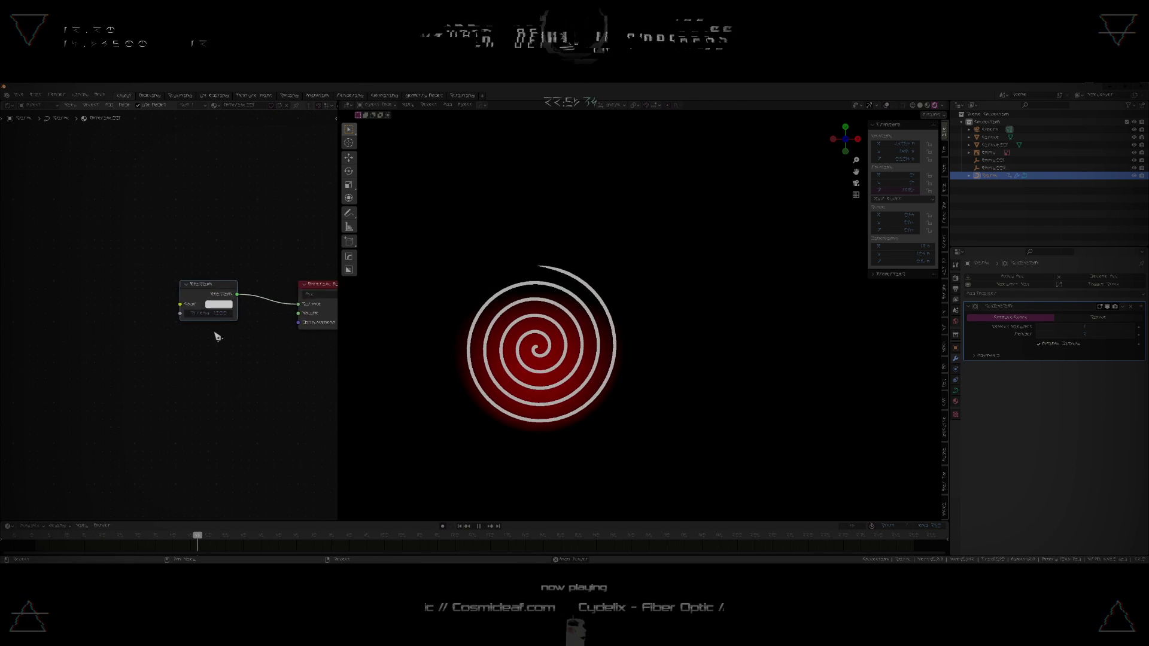
scroll(153, 342, up, 4)
shift+middle_drag(178, 303, 278, 298)
click(249, 305)
scroll(244, 300, down, 13)
key(ctrl+t)
scroll(193, 293, up, 2)
- Switch the spiral material's Image Texture node to a Gradient Texture and reposition it
key(shift+s)
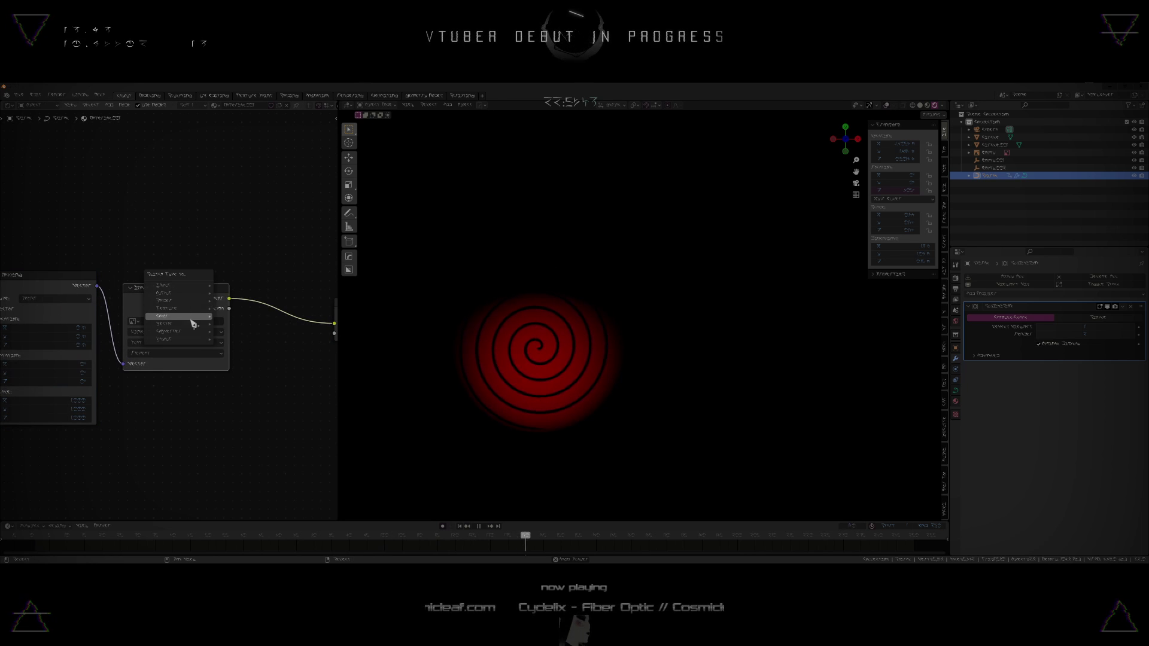
mouse_move(185, 311)
click(247, 331)
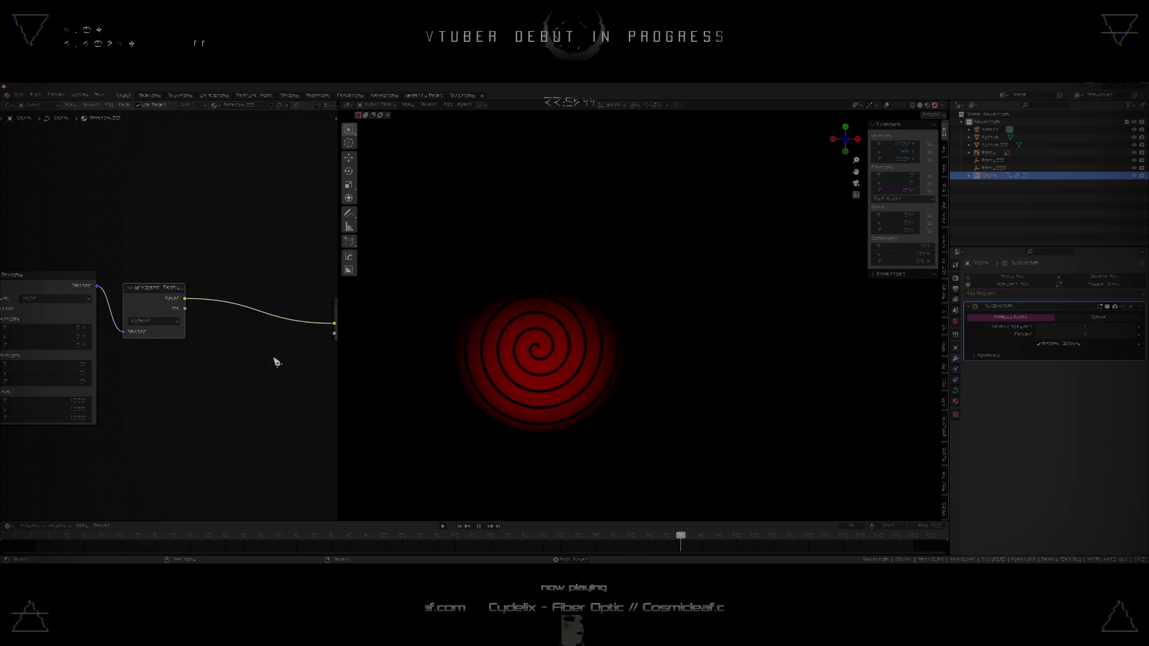
drag(162, 310, 188, 318)
- Insert a Color Ramp between the spiral's Gradient Texture and Emission nodes and move its white stop slightly inward
scroll(200, 343, up, 1)
scroll(247, 352, up, 1)
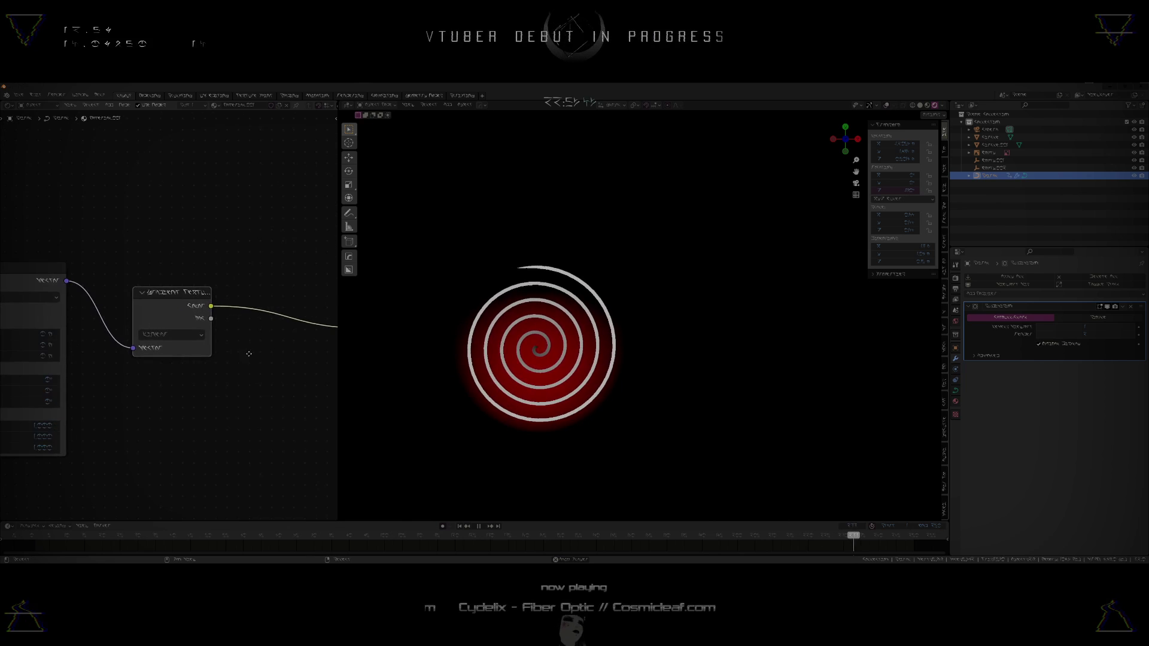
middle_drag(300, 339, 152, 332)
key(shift+a)
mouse_move(150, 335)
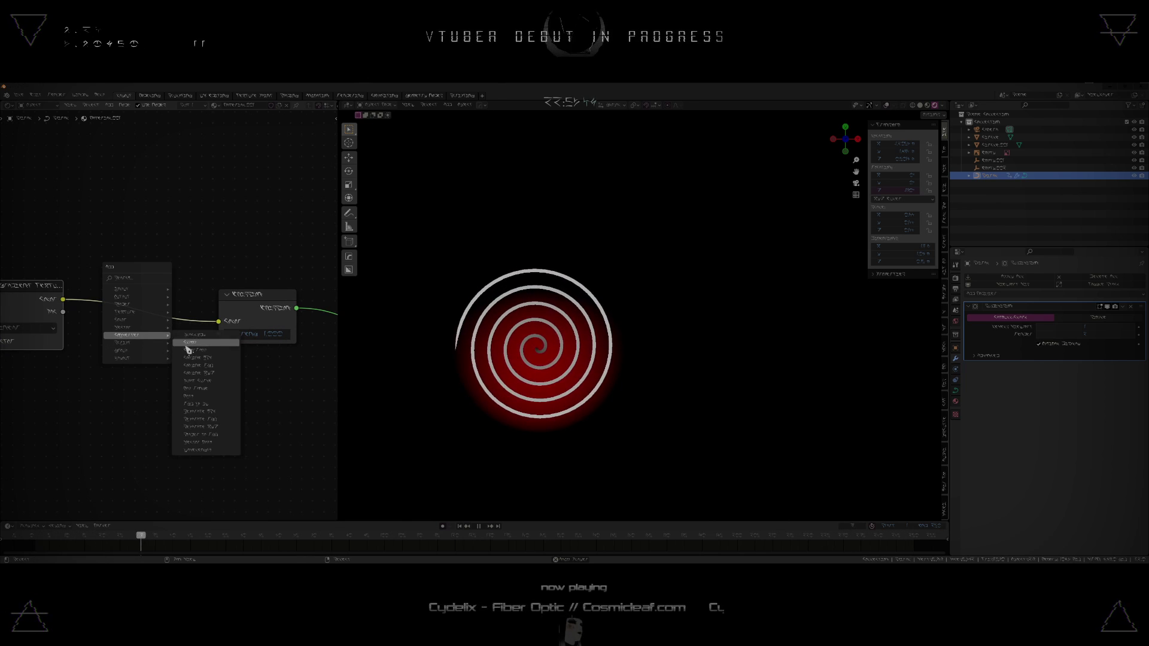
click(197, 351)
click(258, 359)
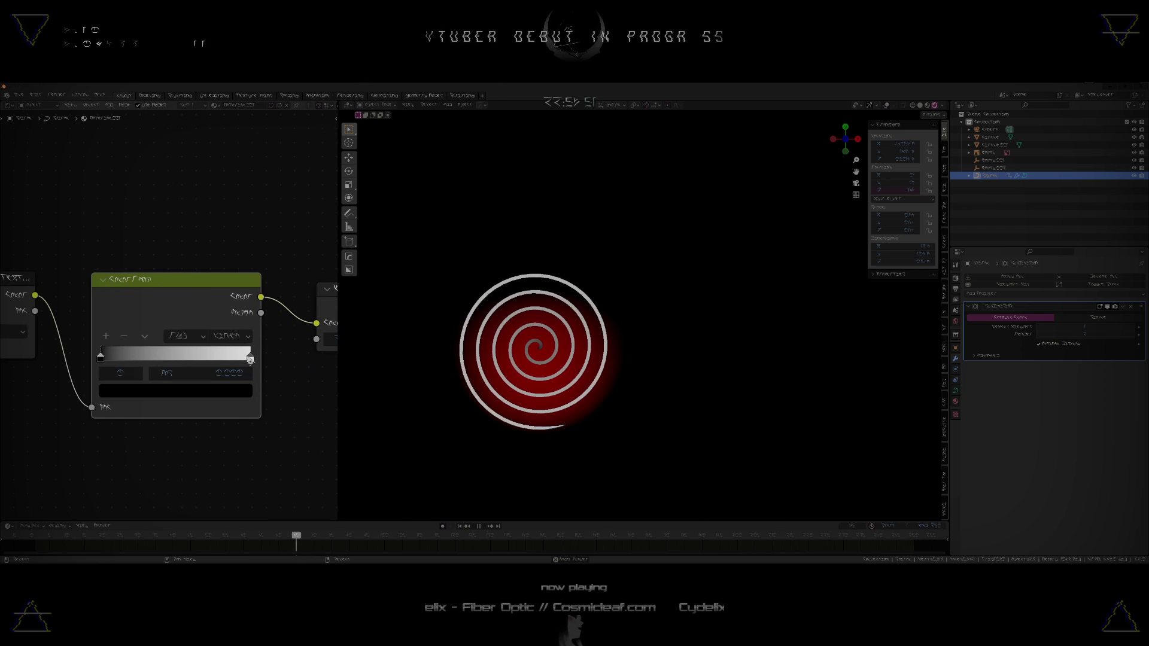
mouse_move(250, 359)
mouse_down()
mouse_move(179, 353)
mouse_move(232, 360)
mouse_up()
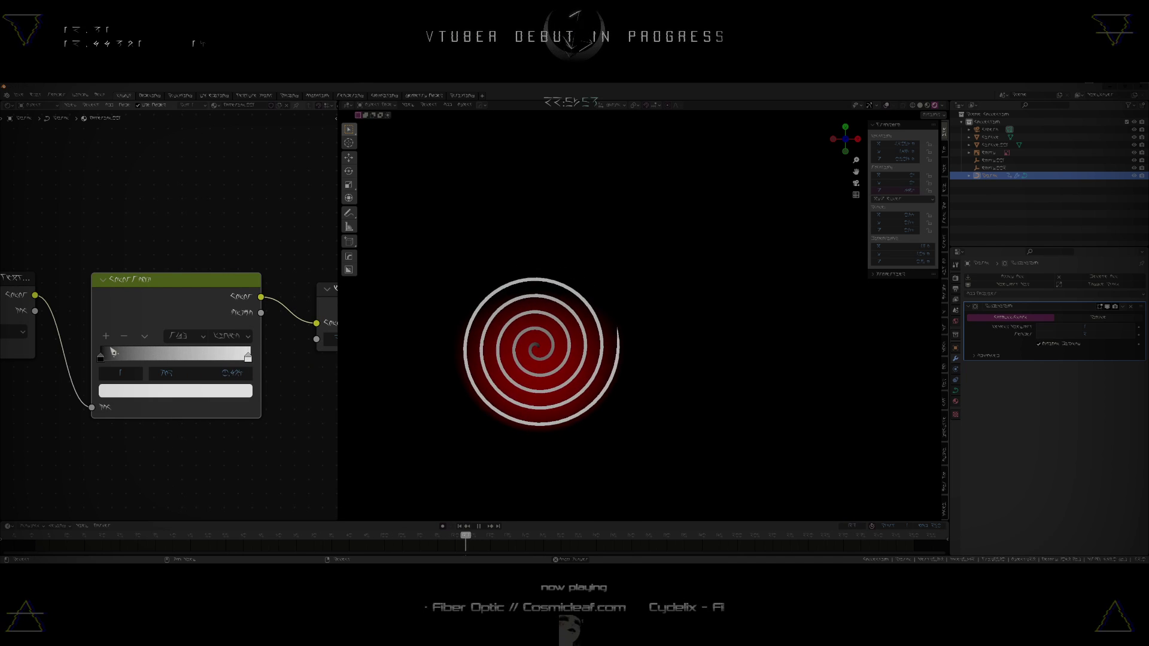
- Move the spiral Color Ramp's black stop toward the middle and recolour it a very dark red
drag(113, 351, 227, 363)
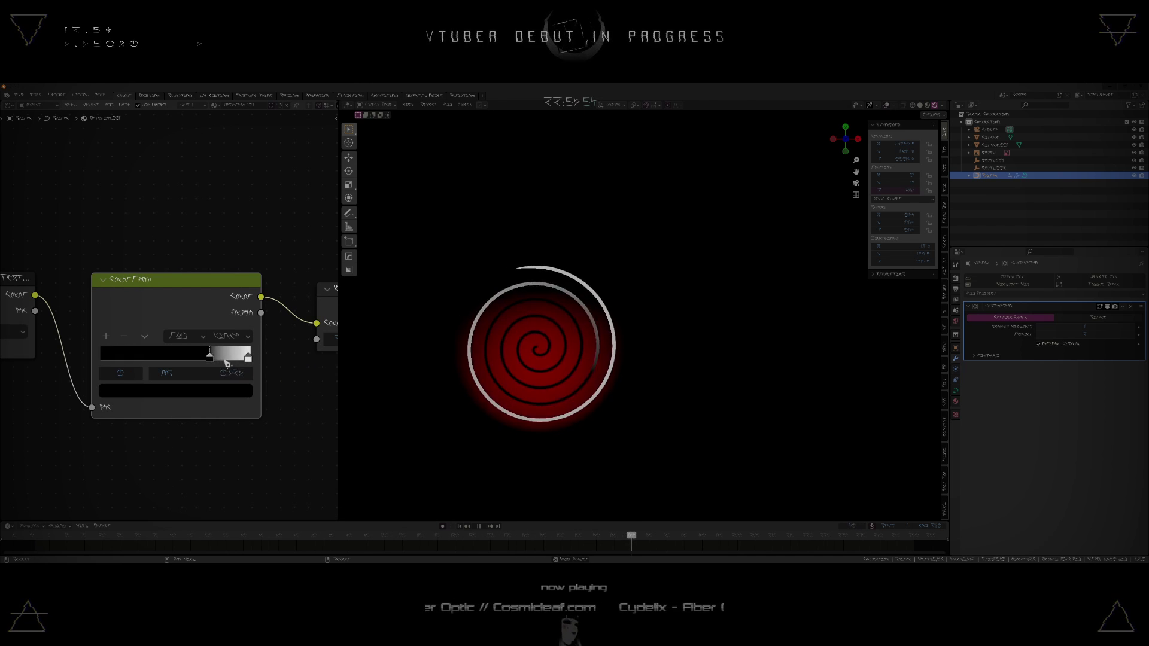
mouse_move(141, 360)
mouse_down()
mouse_move(203, 363)
mouse_move(120, 359)
mouse_move(195, 366)
mouse_up()
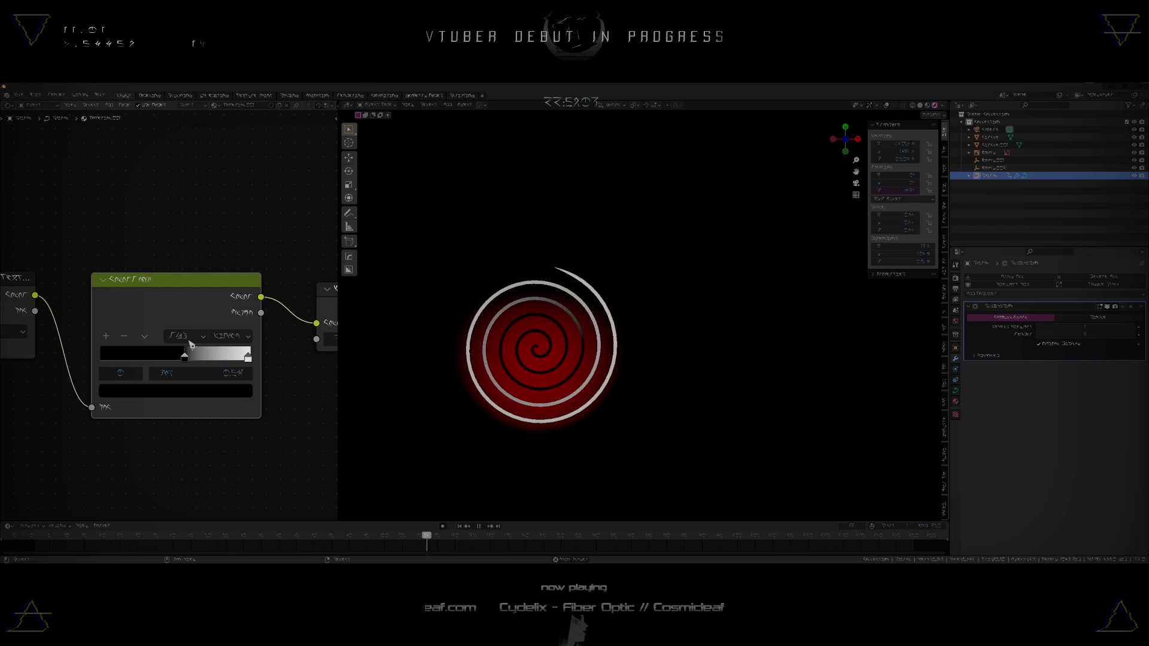
drag(192, 345, 164, 347)
click(176, 390)
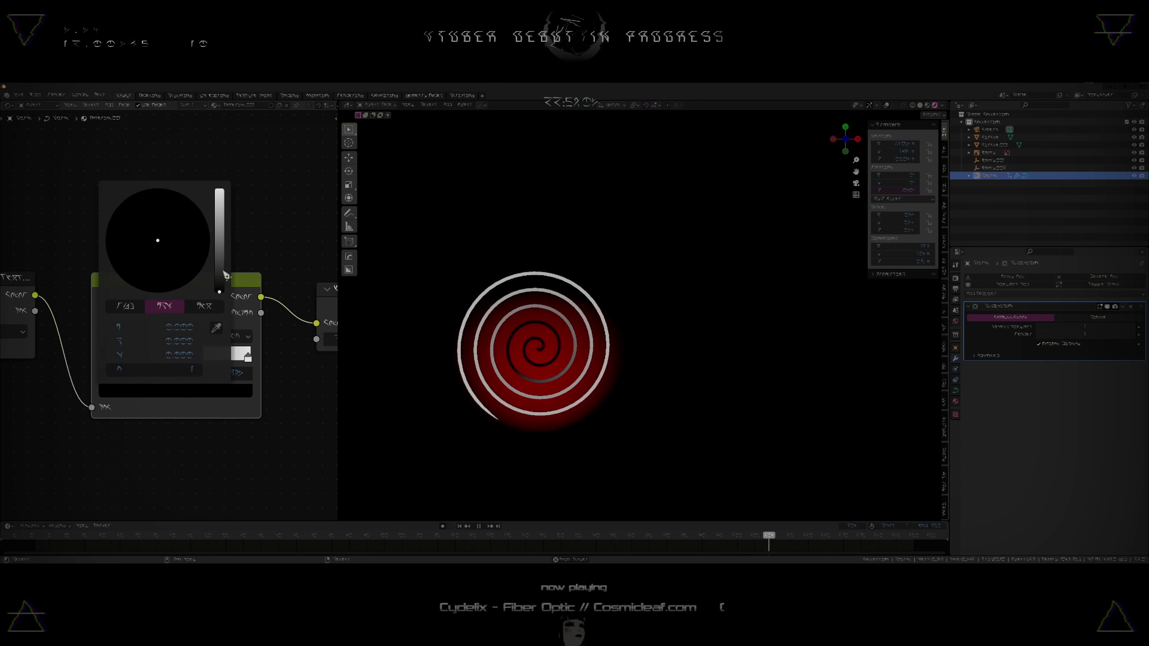
mouse_move(225, 275)
mouse_down()
mouse_move(220, 210)
mouse_move(220, 270)
mouse_up()
click(160, 289)
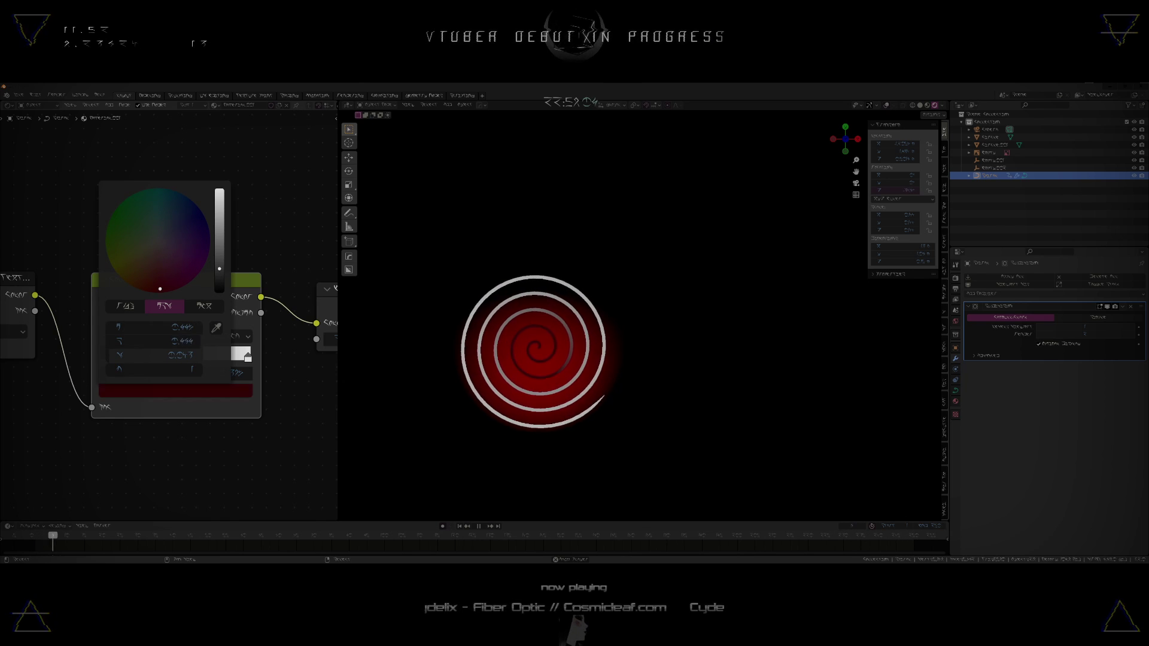
- Add a light grey stop at the start of the spiral's Color Ramp and place the dark red stop just before the middle
mouse_move(161, 363)
mouse_down()
mouse_move(110, 362)
mouse_move(223, 364)
mouse_move(174, 365)
mouse_up()
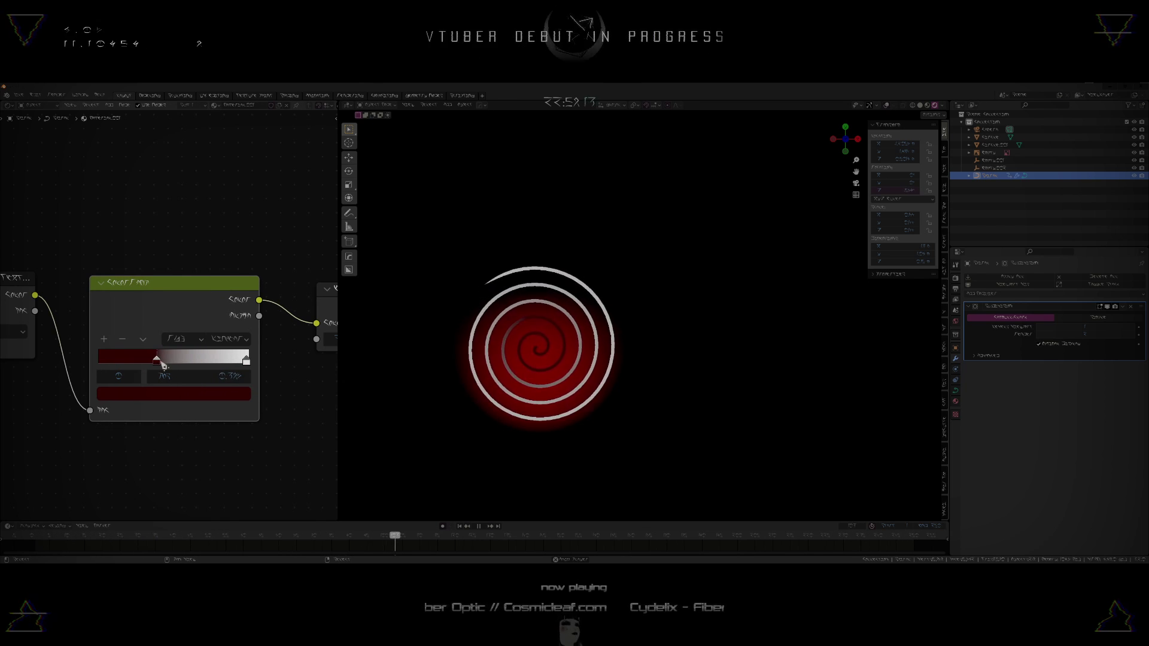
click(104, 339)
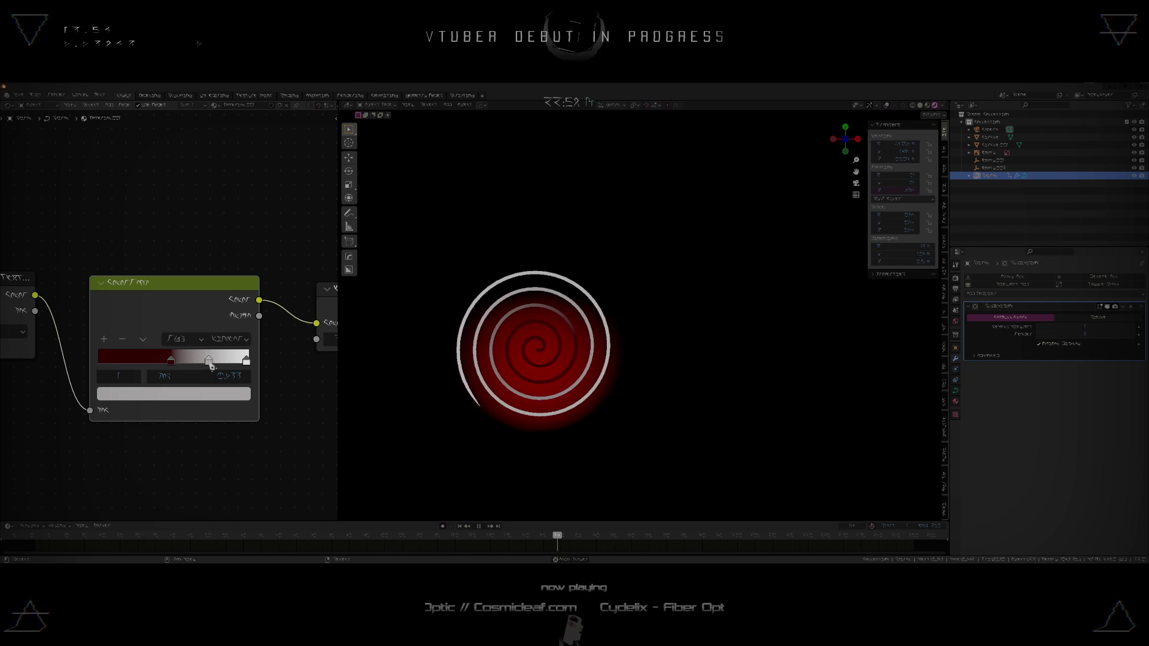
drag(210, 366, 84, 365)
mouse_move(155, 364)
mouse_down()
mouse_move(118, 365)
mouse_move(182, 366)
mouse_move(141, 367)
mouse_up()
- Recolour the spiral Color Ramp's white end stop to a bright pale pink
scroll(152, 311, down, 4)
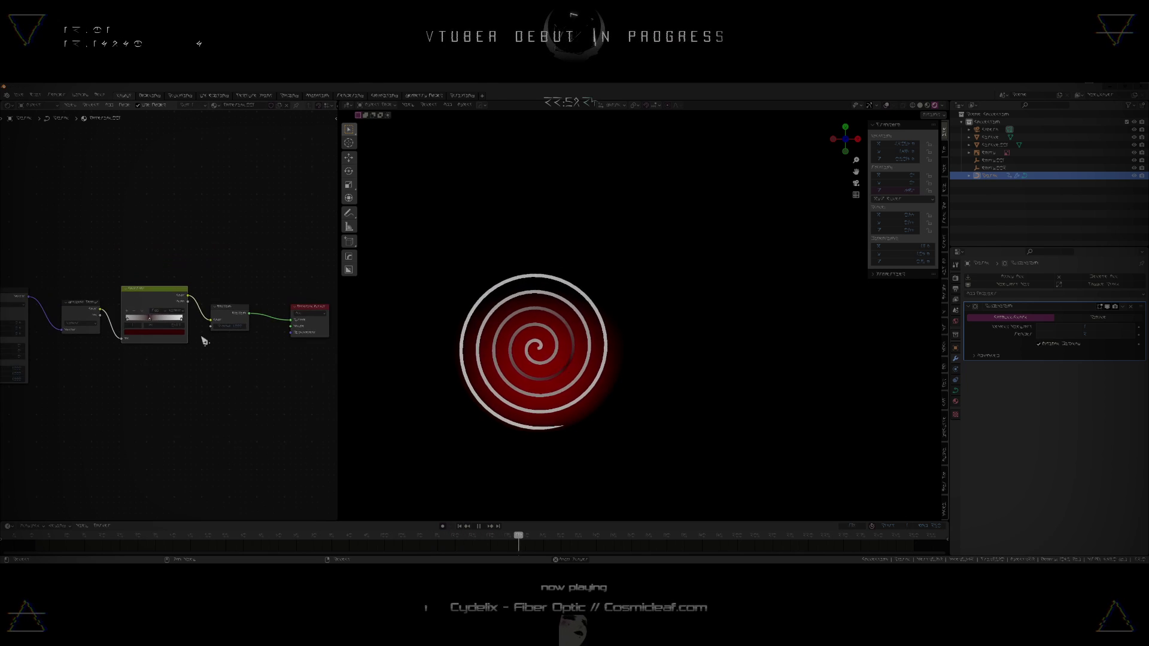
scroll(204, 338, up, 4)
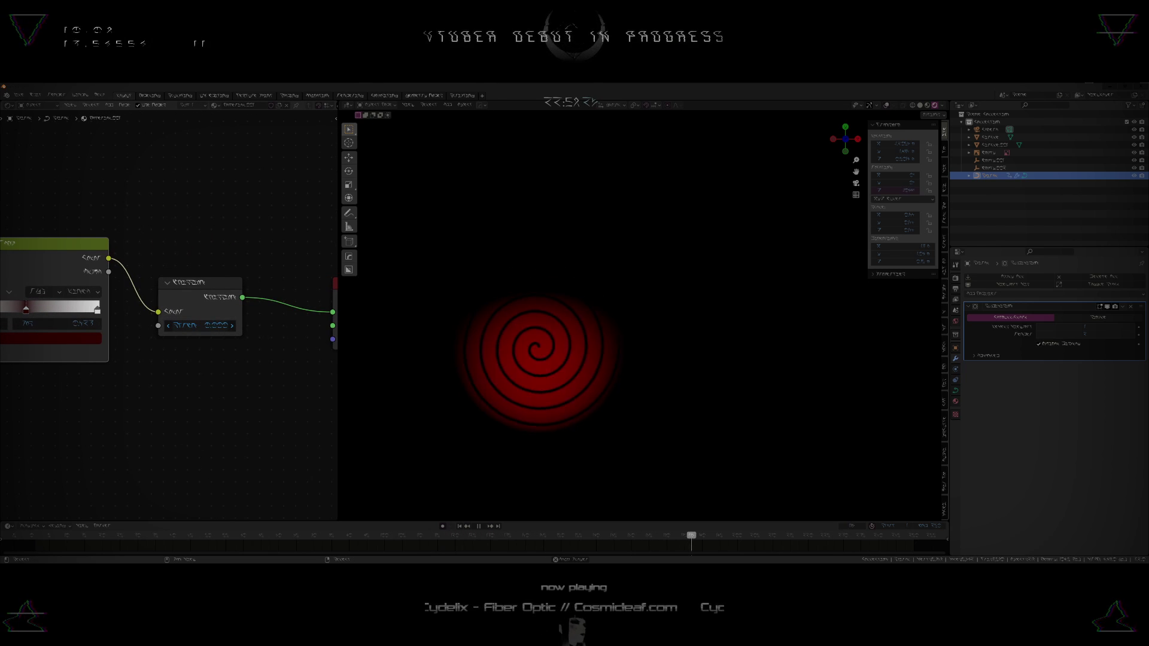
scroll(209, 328, down, 2)
middle_drag(137, 366, 227, 387)
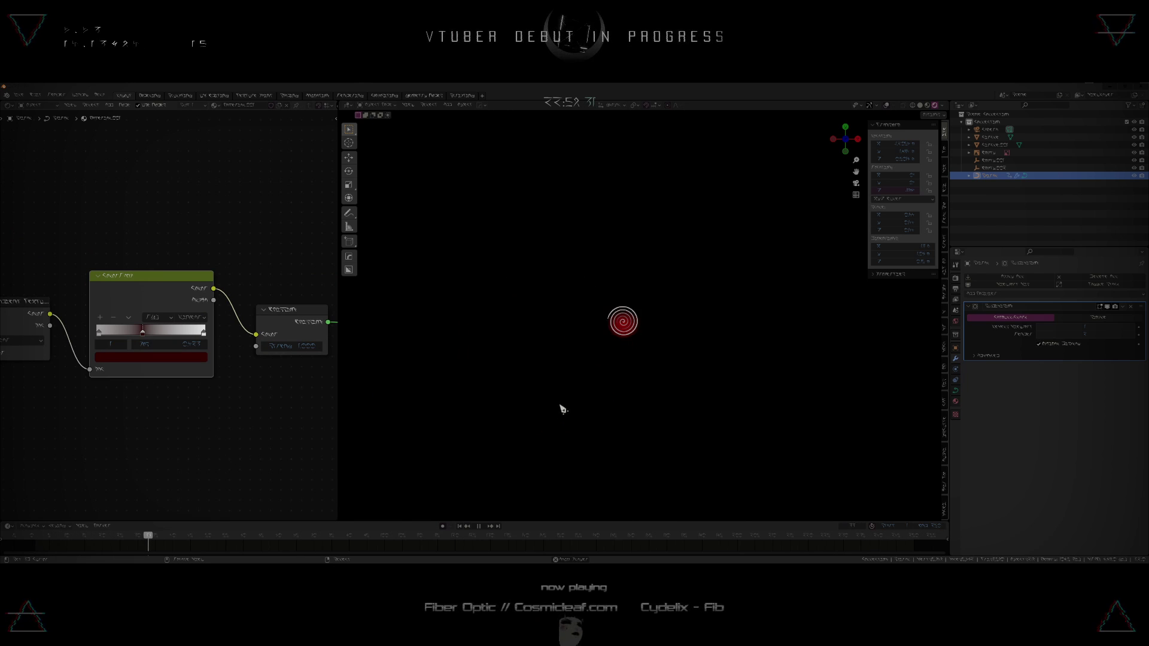
scroll(245, 350, up, 2)
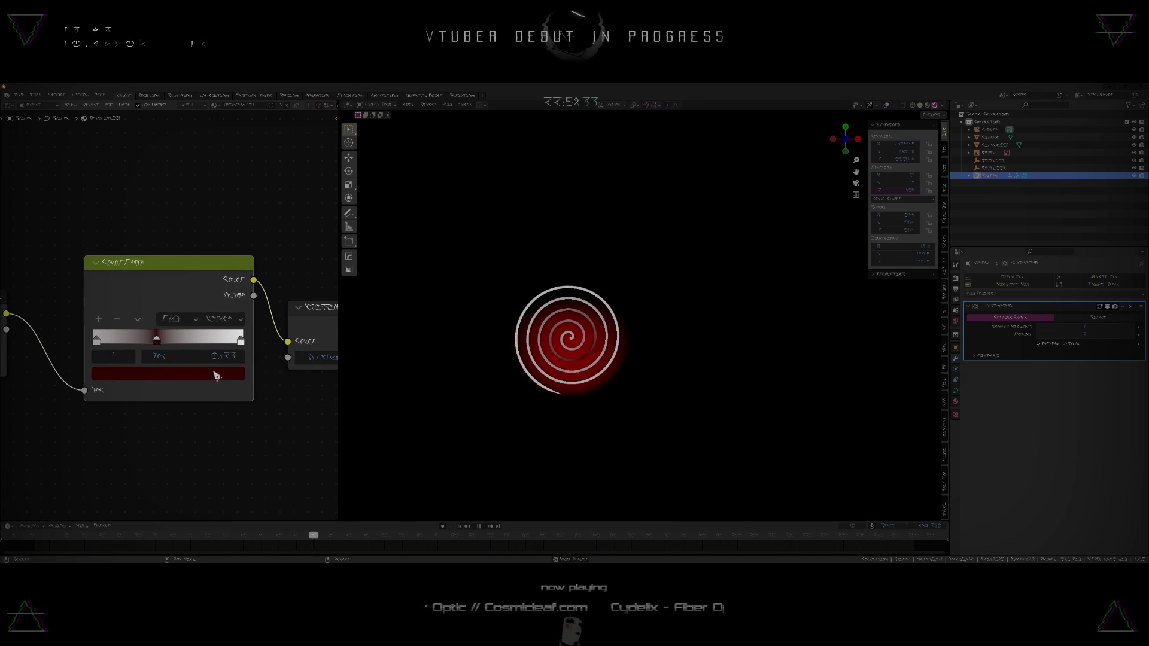
click(242, 343)
click(232, 374)
drag(158, 266, 151, 277)
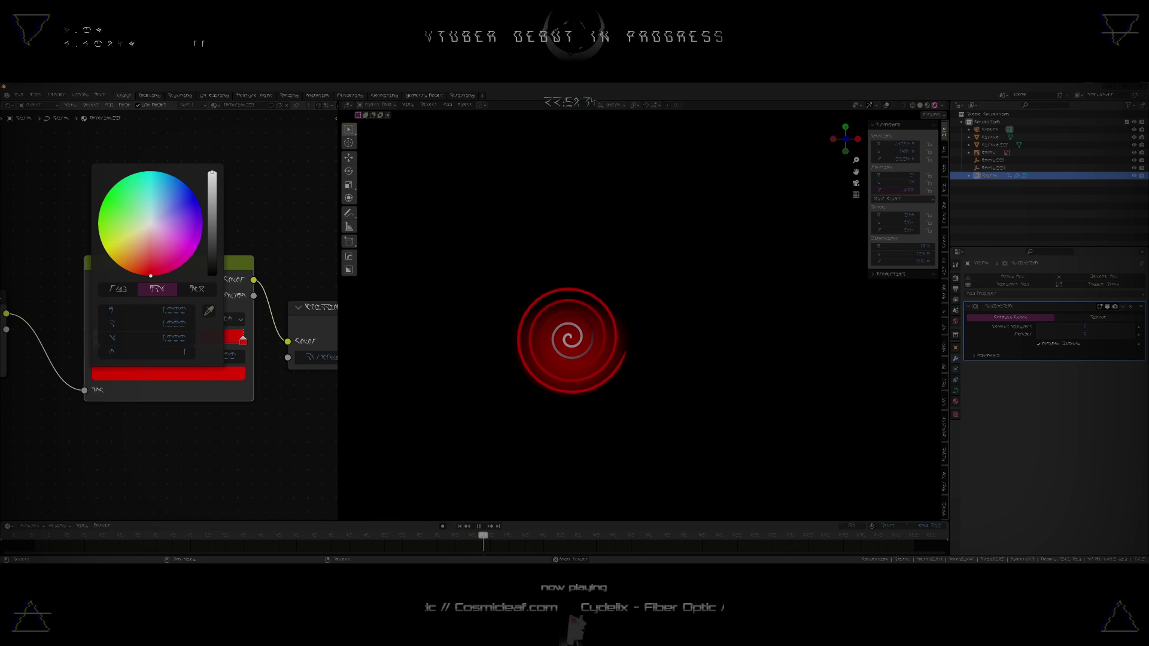
drag(220, 203, 212, 177)
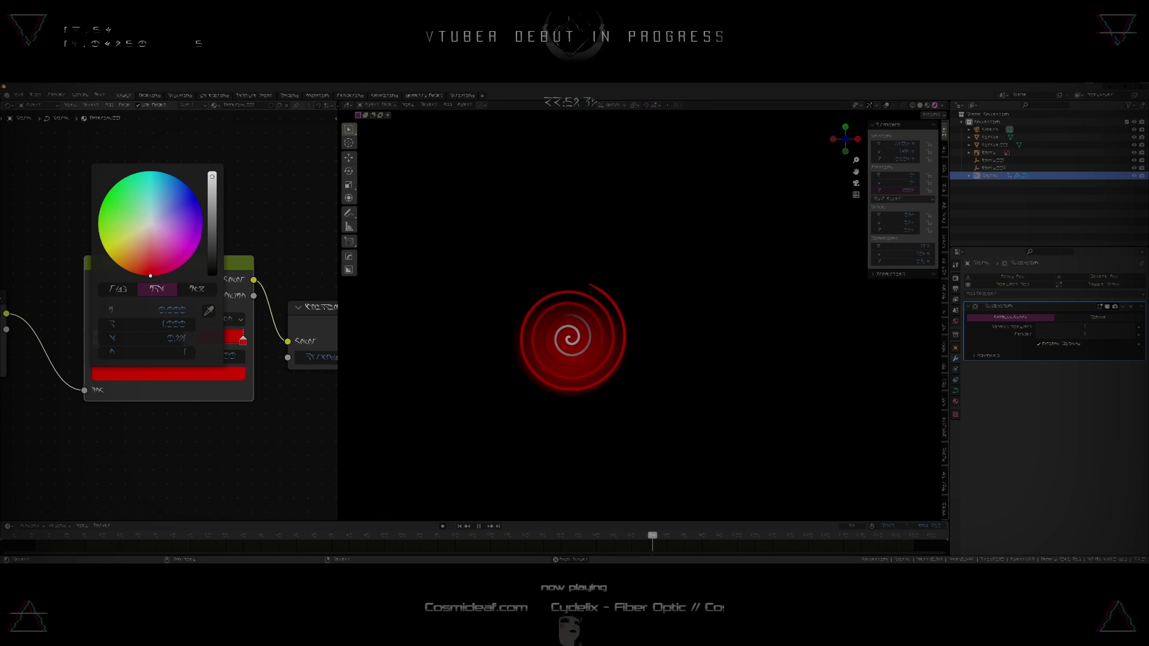
drag(156, 253, 151, 230)
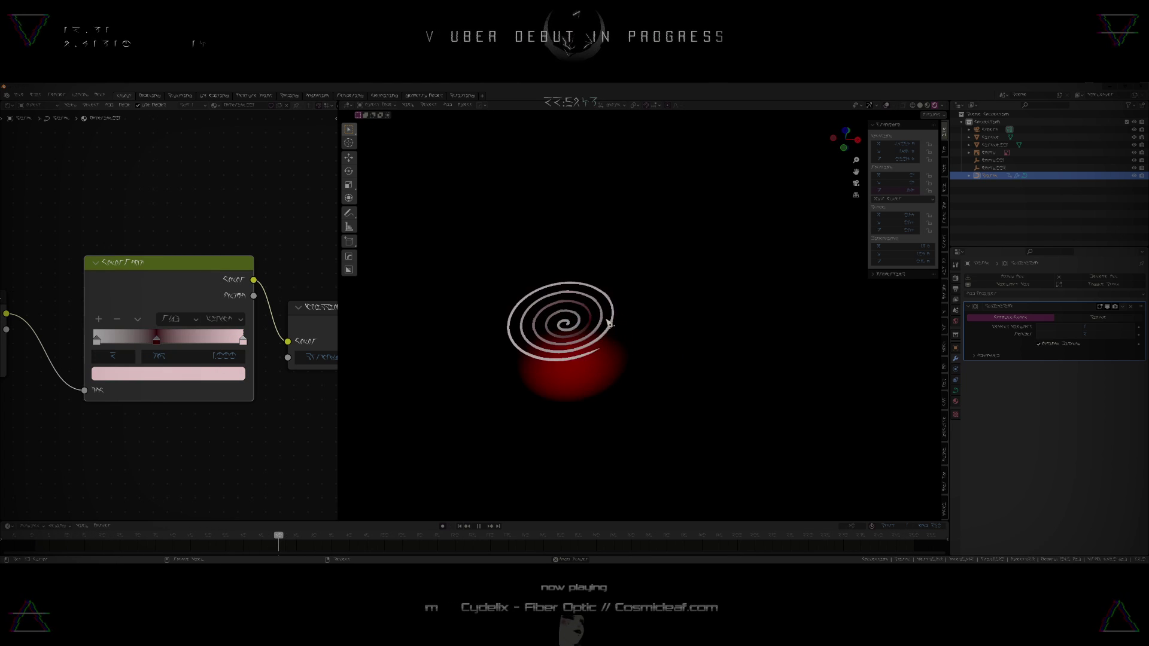
- Inspect the spiral from an angle and compare it with the eye texture on the character model in the other Blender window
click(639, 318)
middle_drag(637, 320, 645, 399)
scroll(598, 329, up, 5)
scroll(548, 329, down, 4)
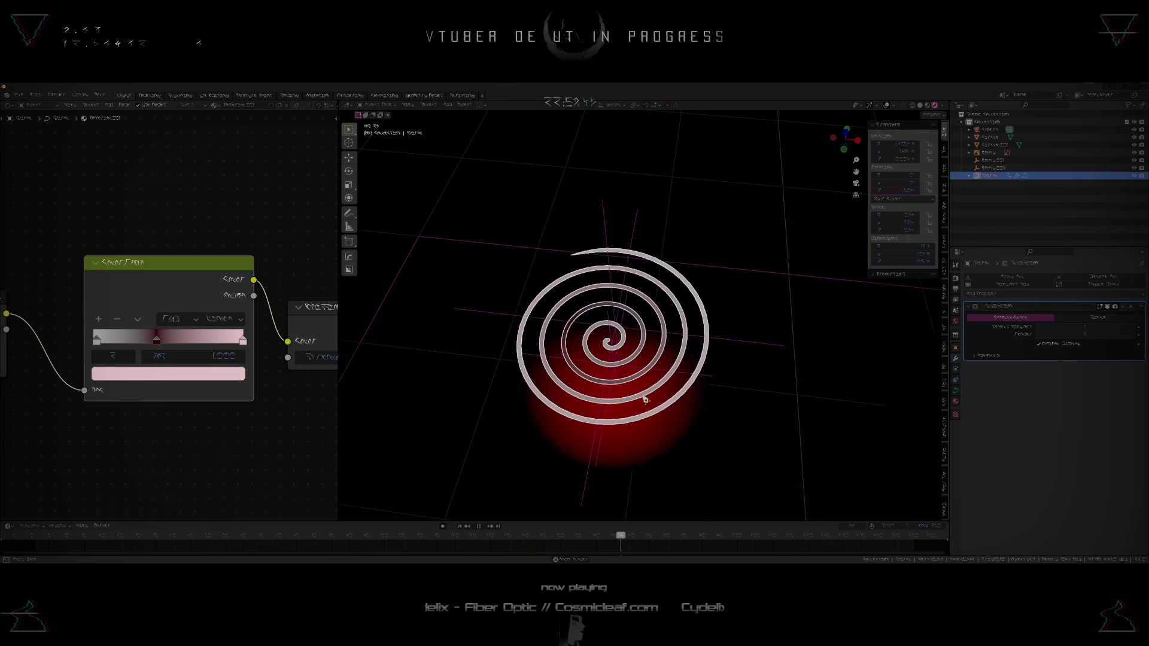
key(alt+Tab)
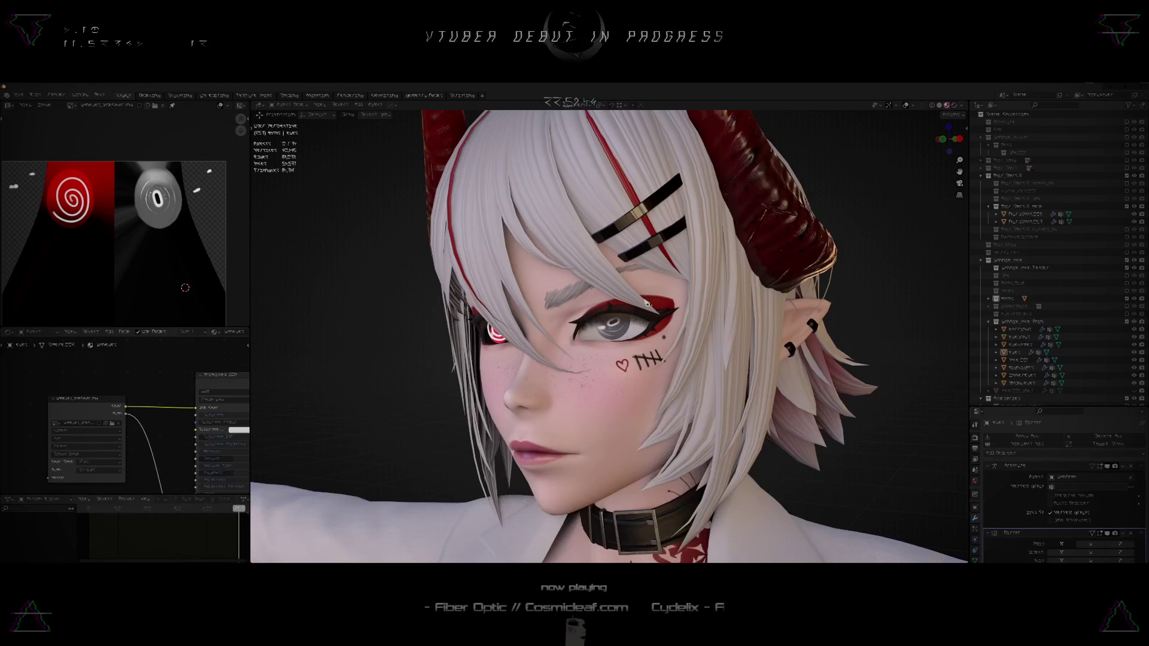
scroll(627, 337, down, 5)
middle_drag(626, 337, 665, 353)
key(alt+Tab)
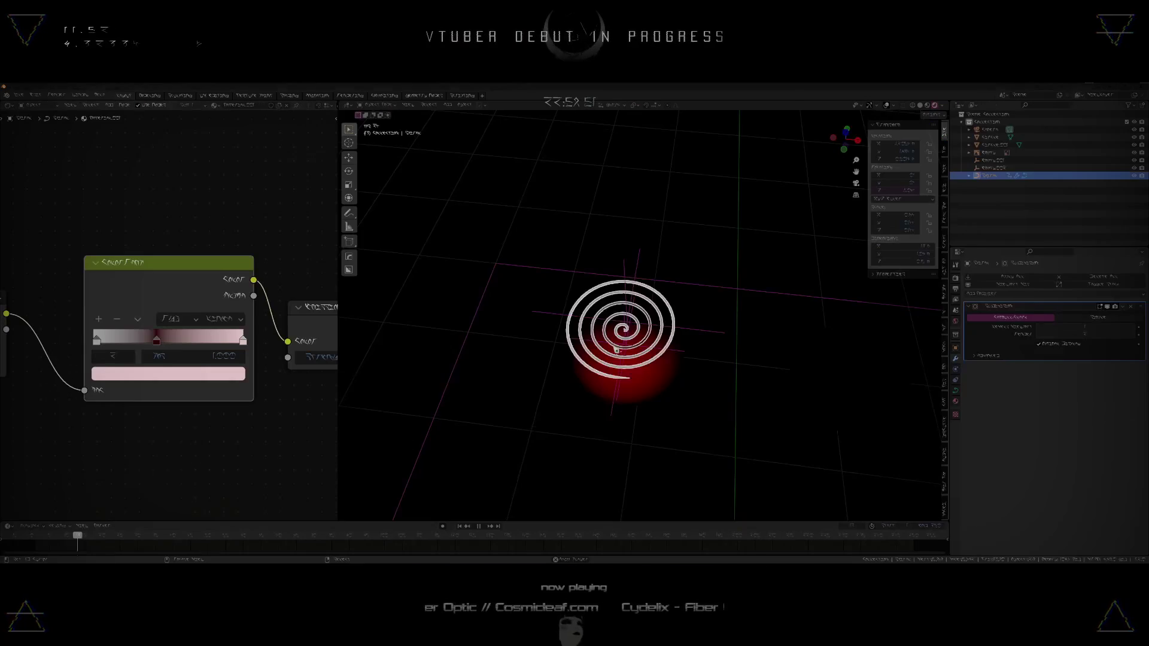
- Deselect everything and return to the top view to check the spiral over the eye layout
middle_drag(624, 388, 649, 382)
key(alt+a)
key(KP_7)
scroll(625, 366, up, 4)
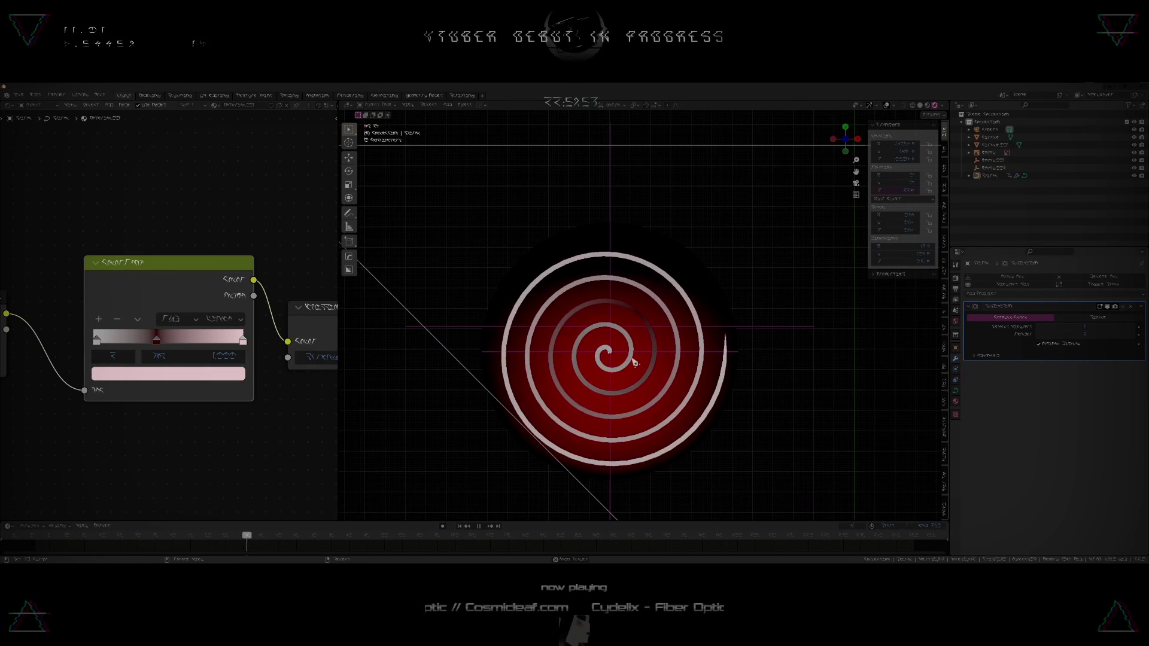
scroll(635, 362, down, 6)
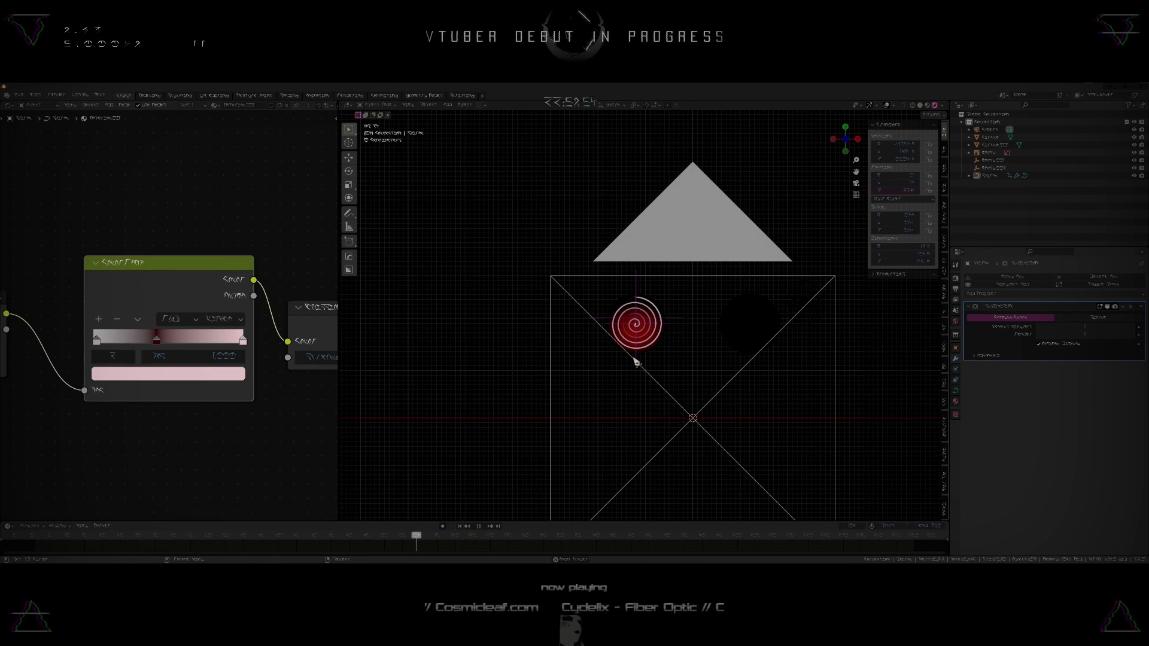
scroll(636, 362, up, 5)
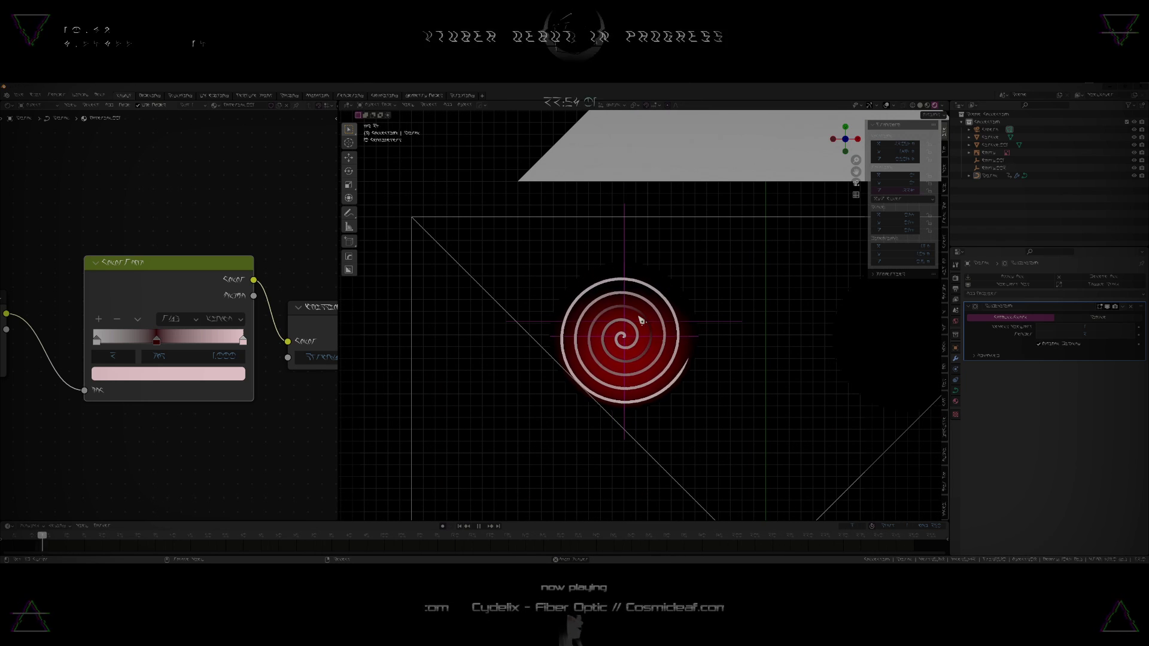
scroll(173, 314, down, 3)
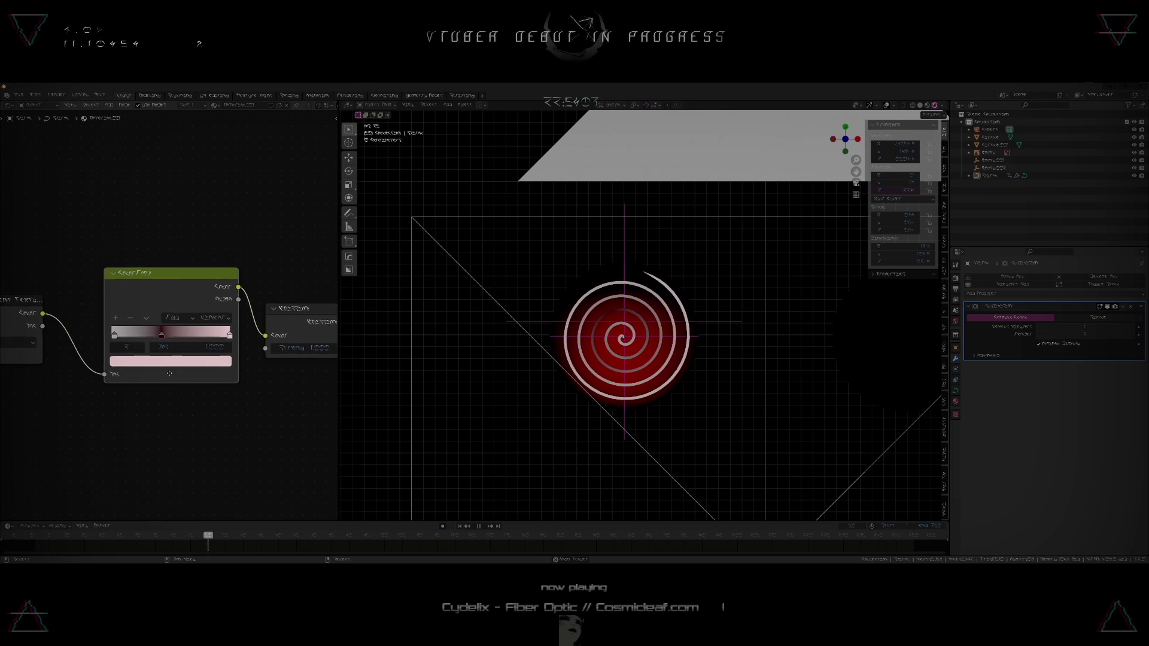
- Select the plain second eye circle and replace its shared gradient material with a new material
middle_drag(156, 363, 267, 364)
middle_drag(127, 377, 172, 365)
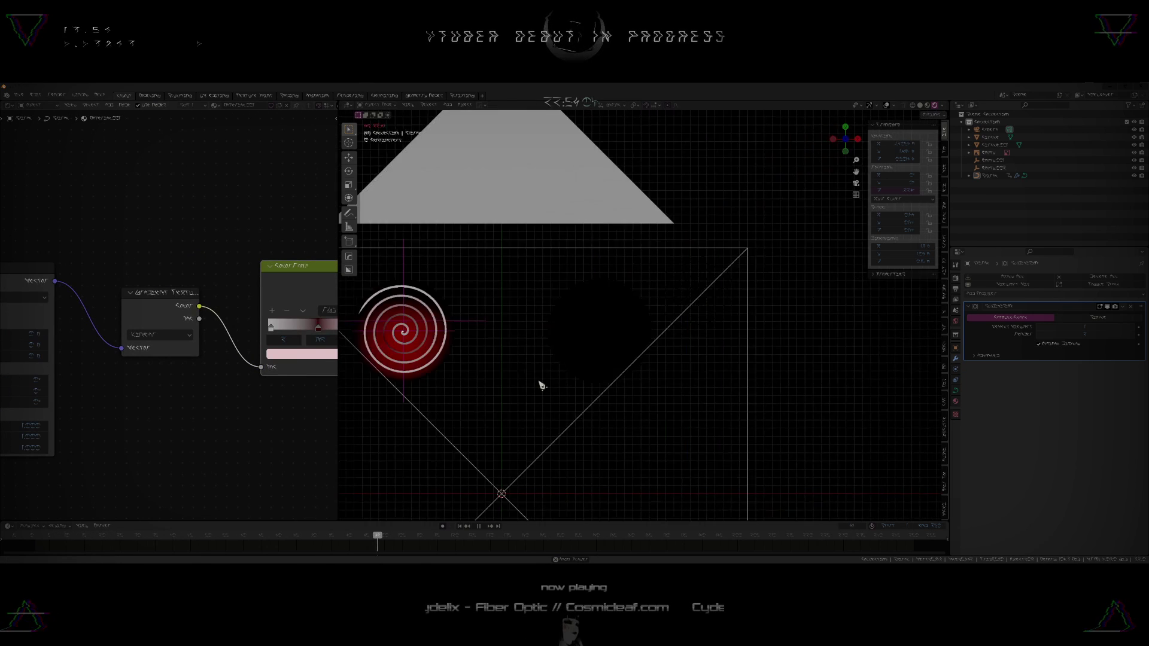
click(521, 352)
middle_drag(200, 211, 80, 297)
scroll(80, 296, up, 4)
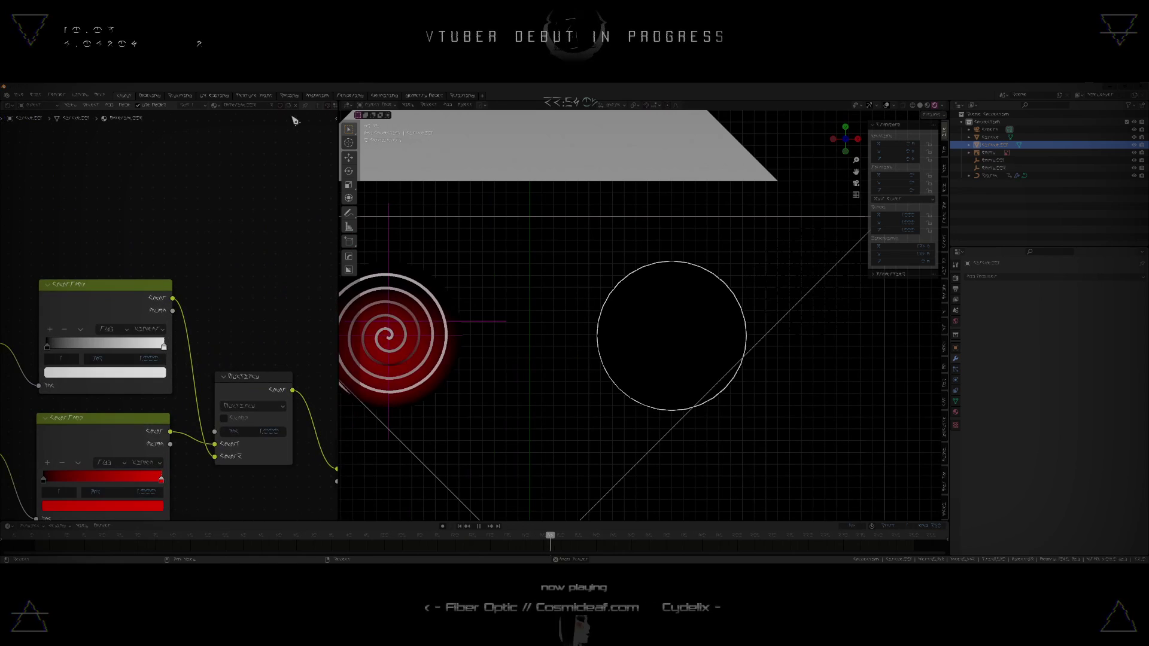
click(295, 105)
click(211, 106)
middle_drag(243, 381, 149, 254)
scroll(185, 318, up, 5)
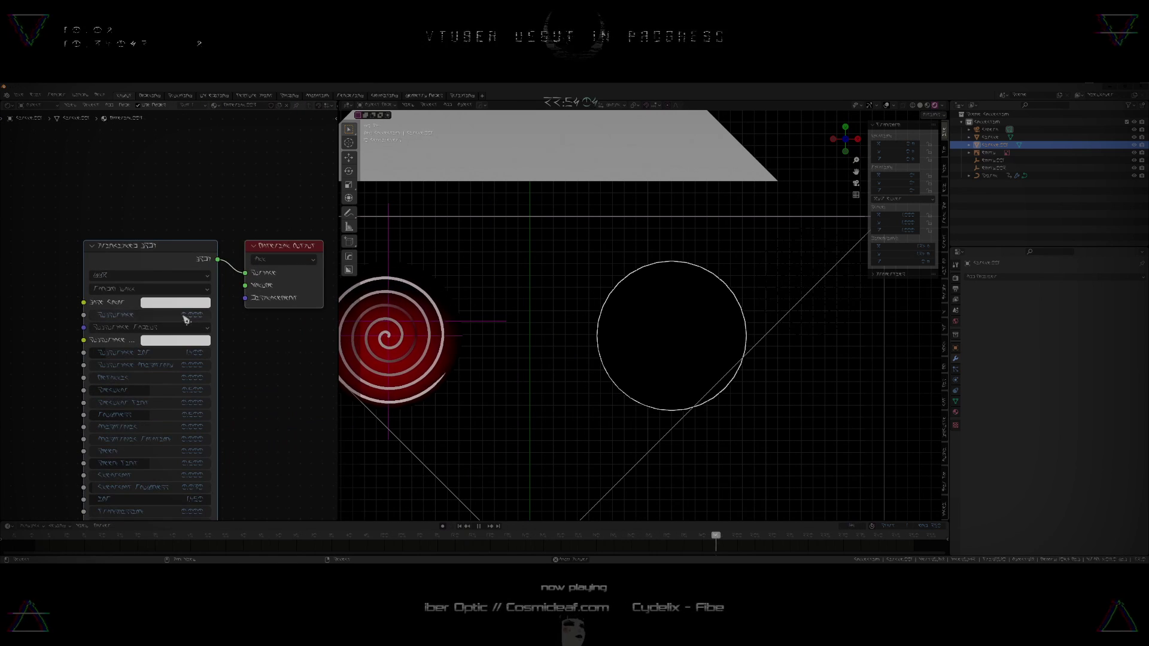
- Switch the second circle's Principled BSDF node to an Emission shader
click(159, 263)
key(shift+s)
mouse_move(157, 263)
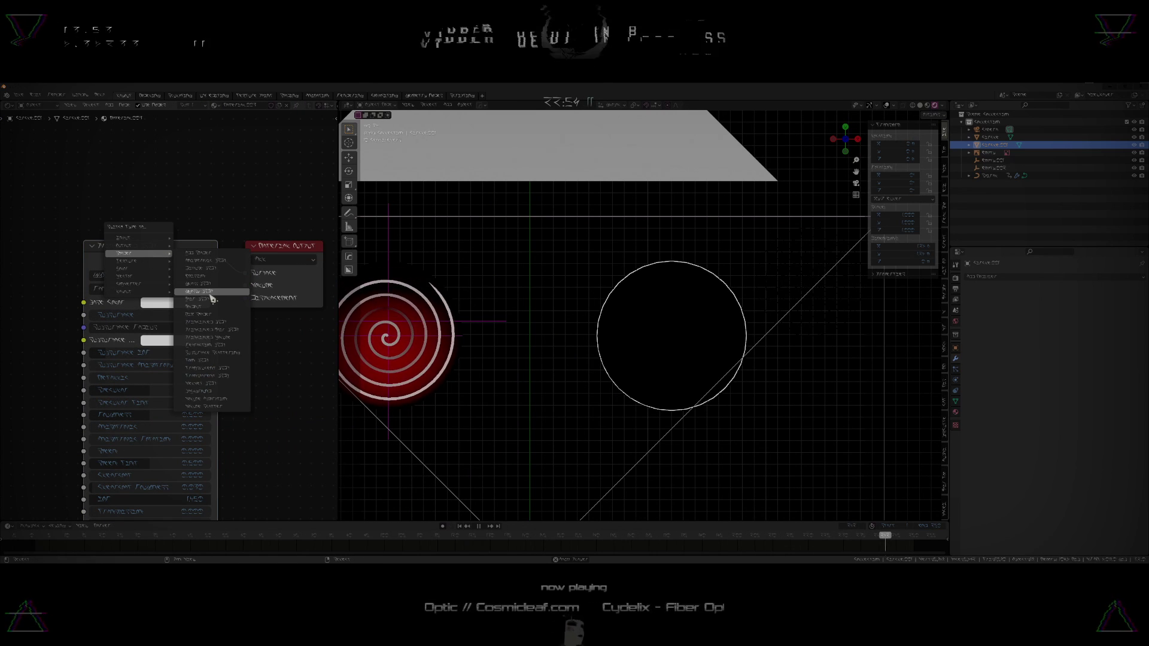
click(204, 278)
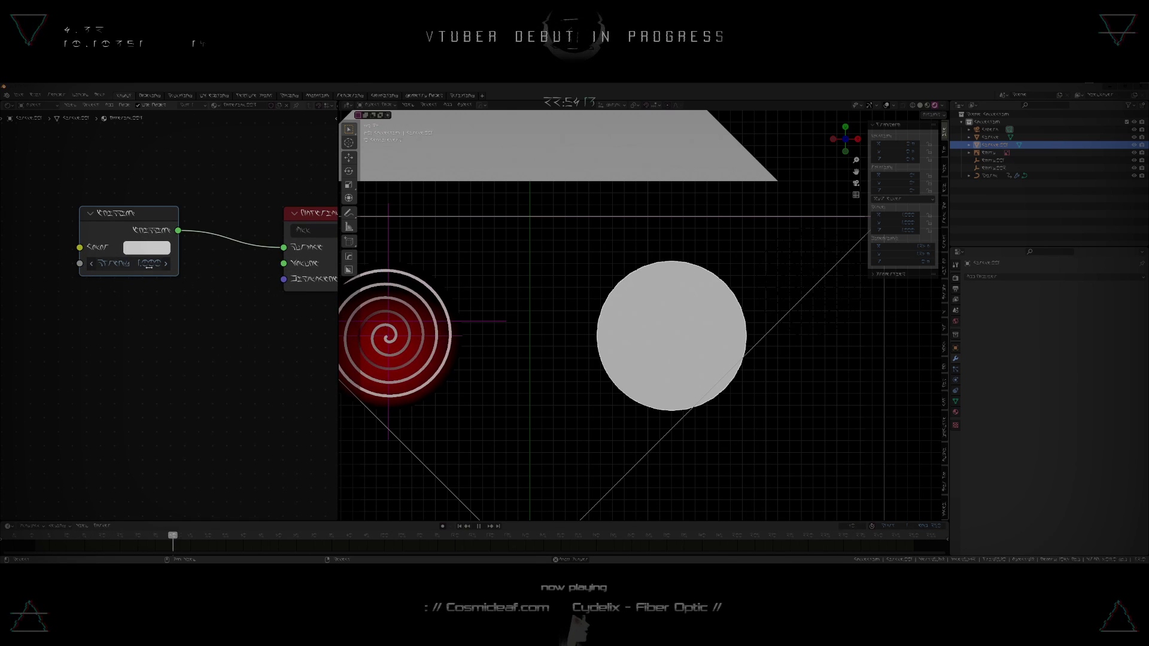
- Darken the second circle's Emission color from white to a medium grey
middle_drag(149, 267, 177, 315)
click(174, 297)
click(173, 297)
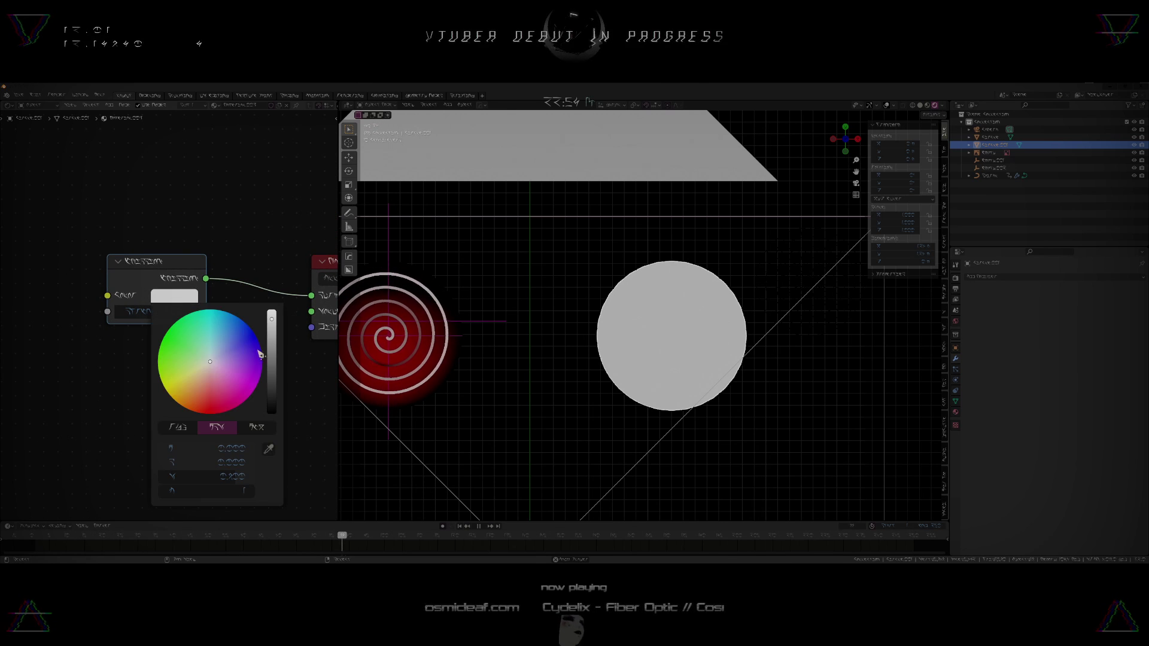
drag(272, 352, 272, 372)
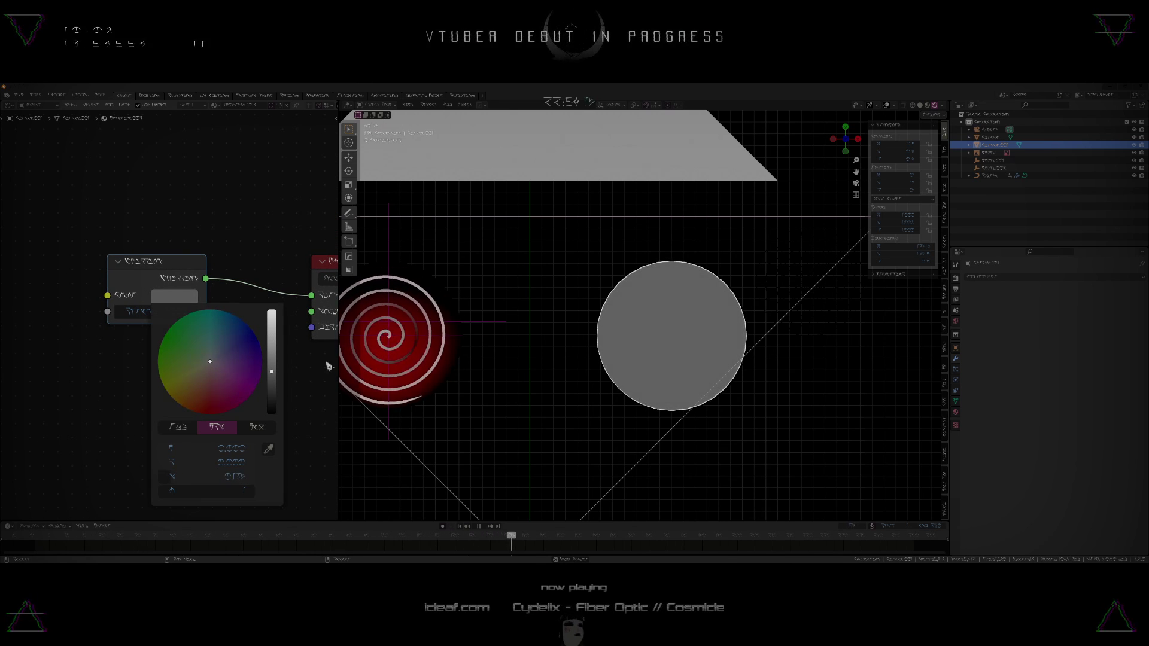
scroll(644, 382, down, 4)
scroll(646, 381, up, 1)
key(alt+a)
right_click(635, 357)
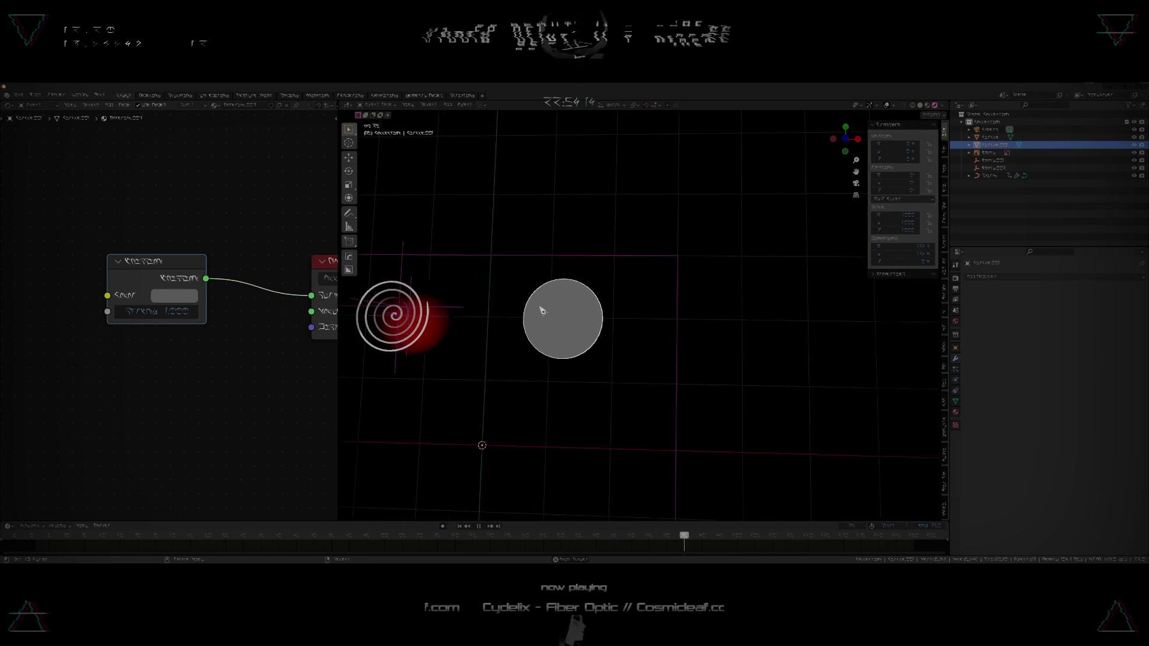